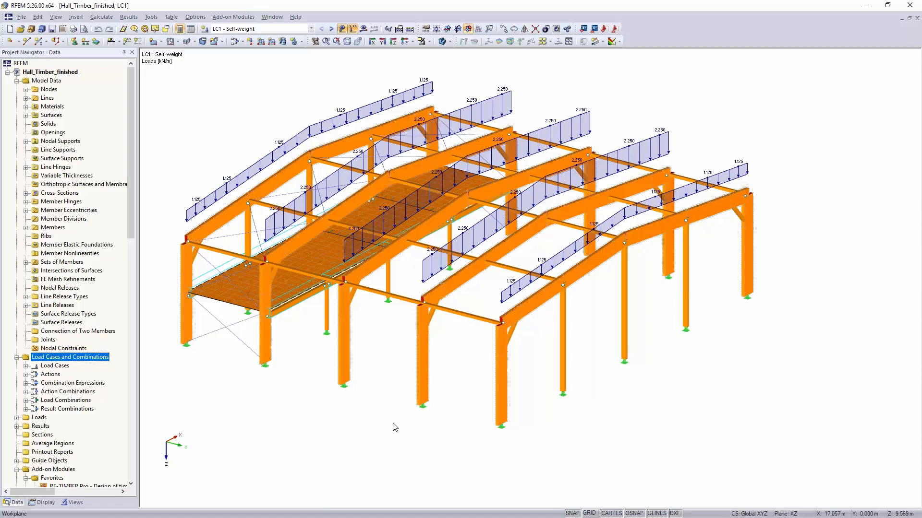
Step: Examine the timber hall model and look through its list of load cases and load combinations
middle_click_drag(378, 379, 328, 426)
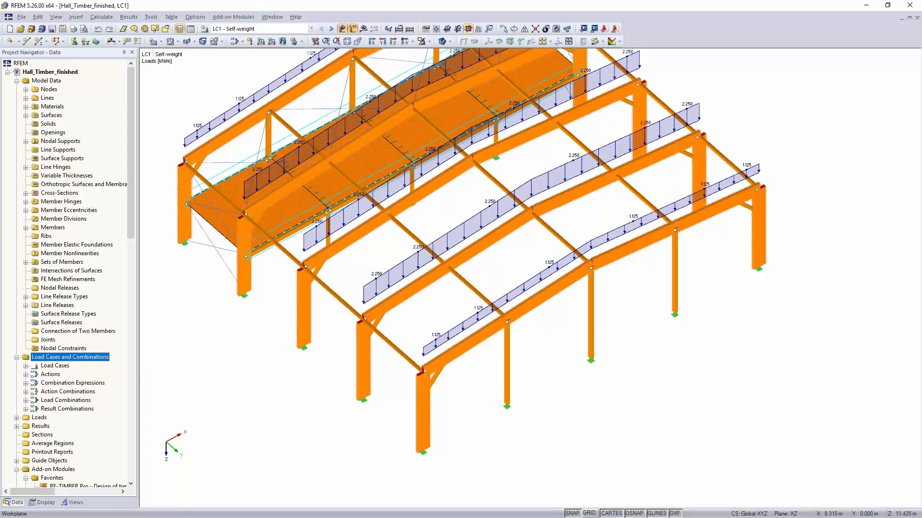
middle_click_drag(328, 359, 318, 336, "ctrl")
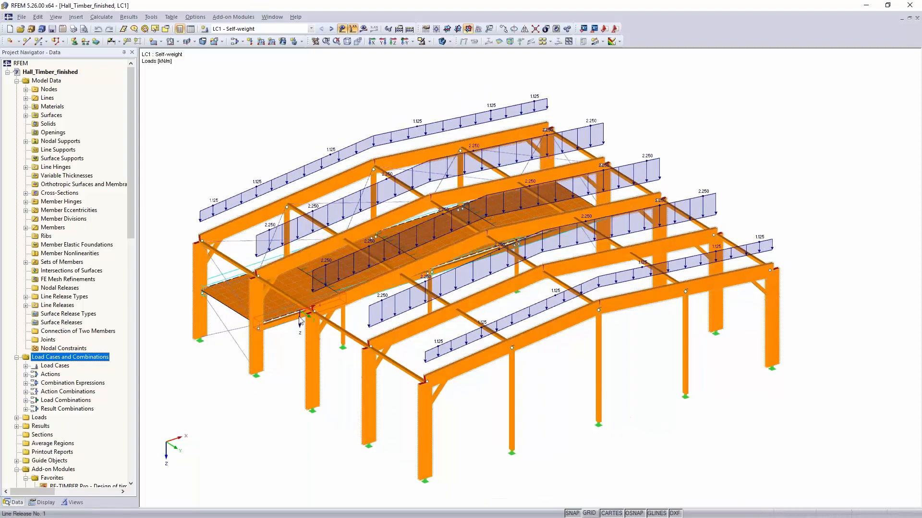
middle_click_drag(263, 384, 276, 260)
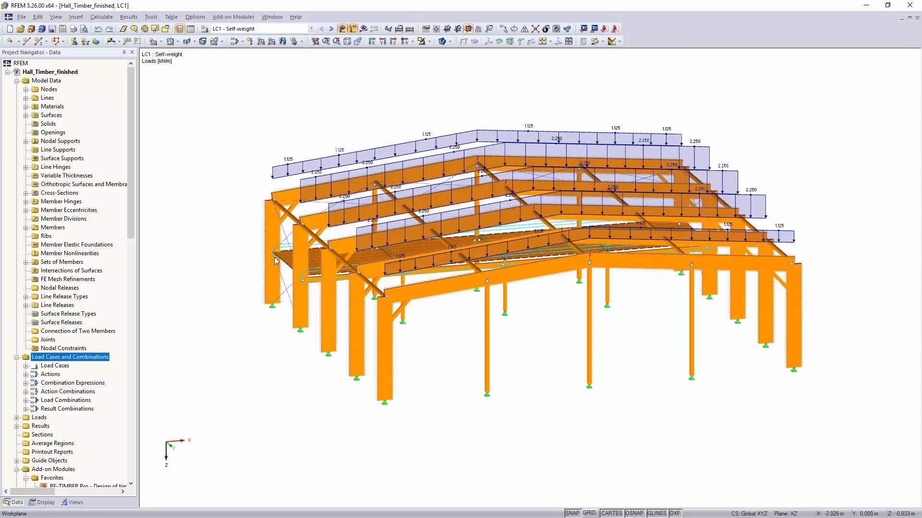
left_click(244, 29)
scroll(235, 98, "down", 7)
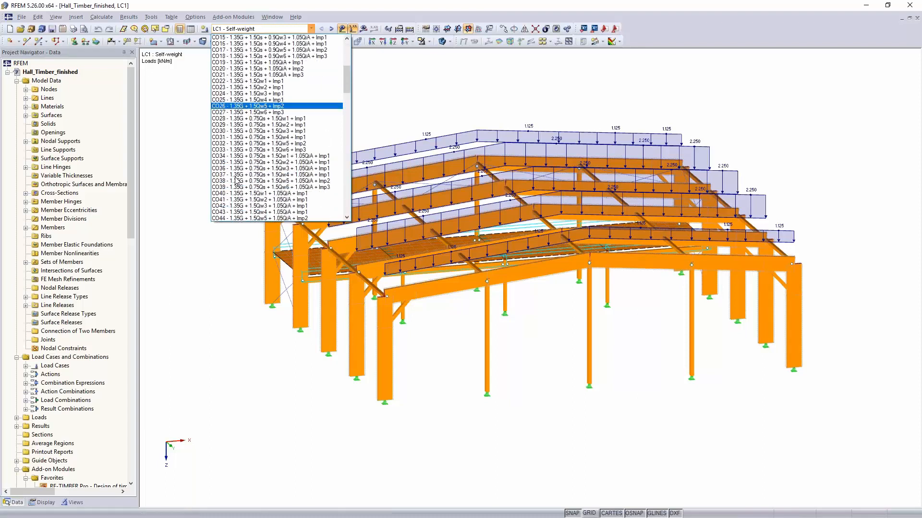
scroll(235, 179, "down", 9)
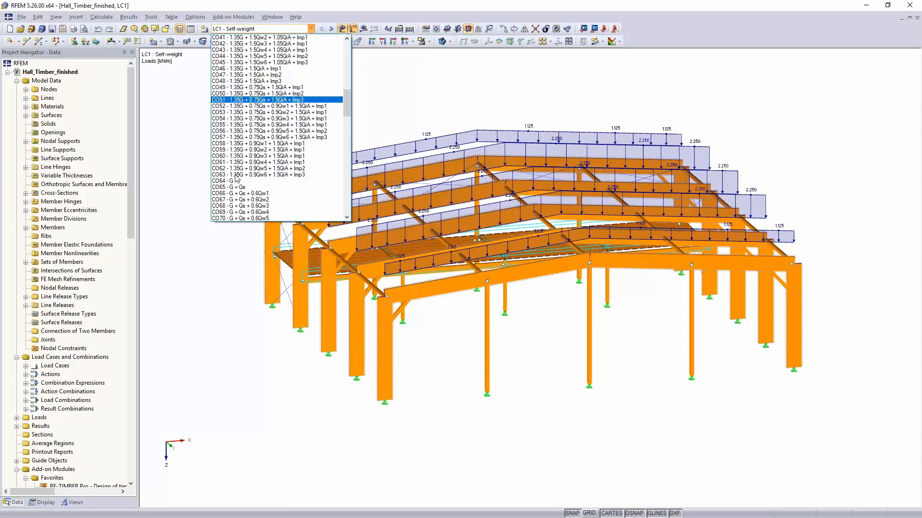
scroll(236, 179, "down", 9)
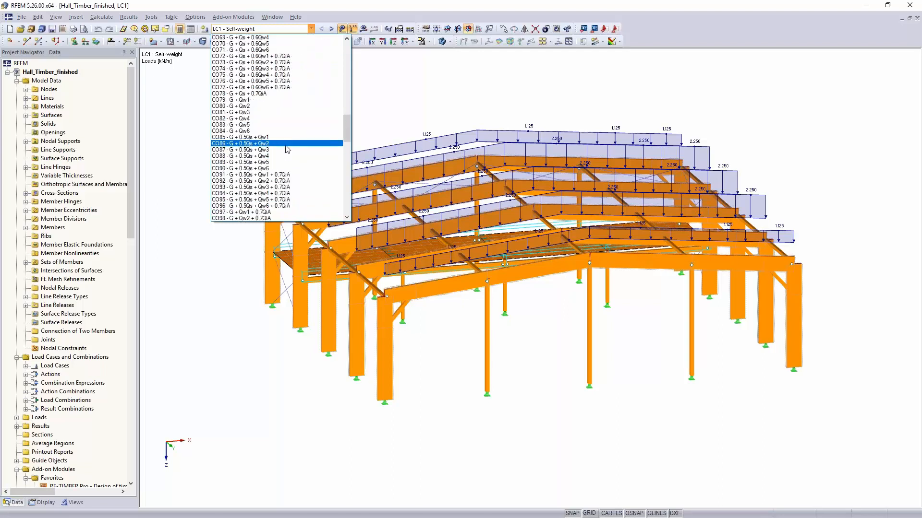
scroll(236, 173, "down", 9)
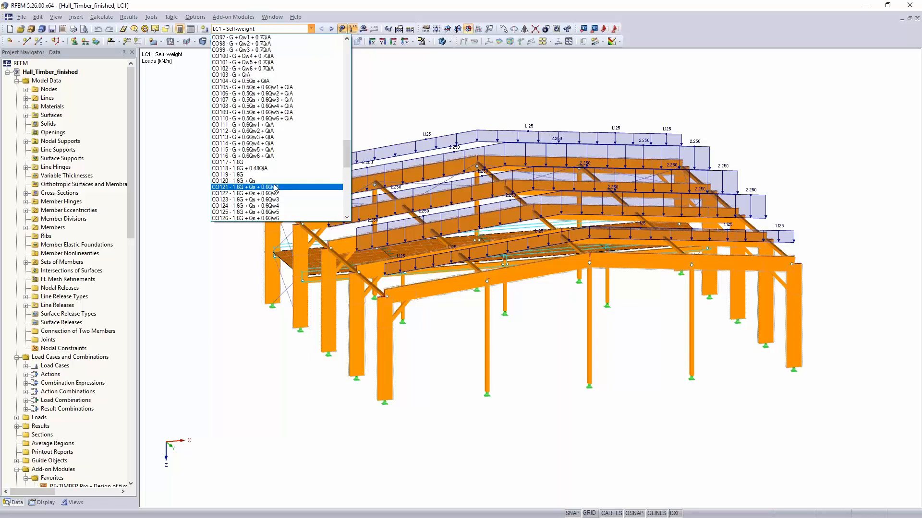
left_click(443, 96)
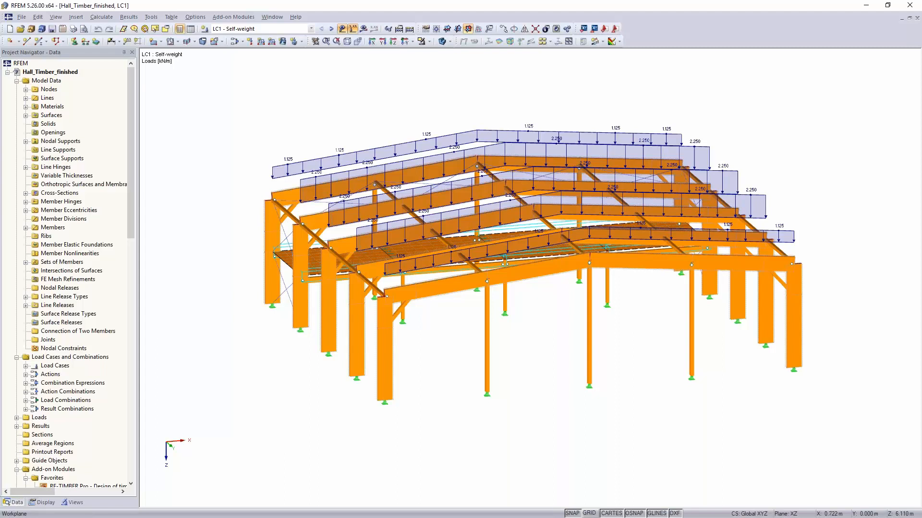
Step: Isolate the middle frame of the hall so only it is displayed, and view it in the Y-direction
middle_click_drag(290, 429, 240, 357)
middle_click_drag(432, 351, 508, 401, "ctrl")
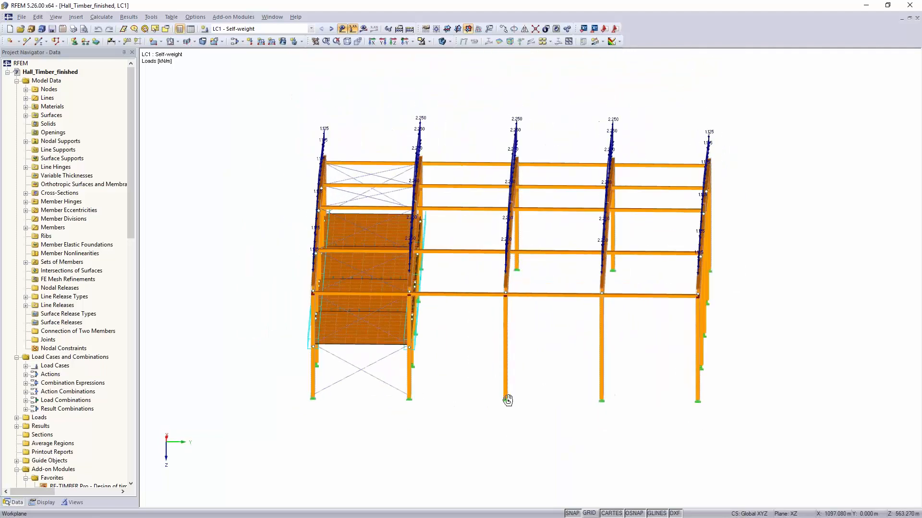
left_click_drag(461, 111, 550, 452)
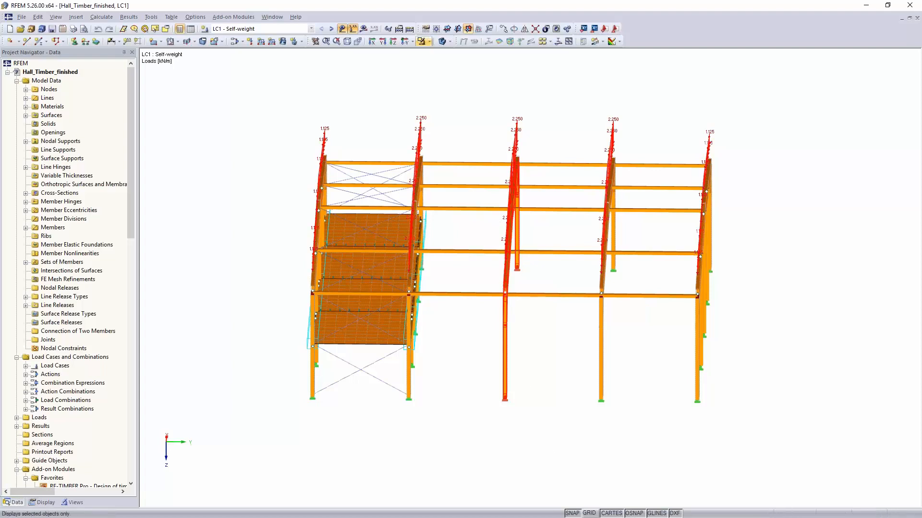
left_click(428, 41)
left_click(440, 53)
left_click(382, 41)
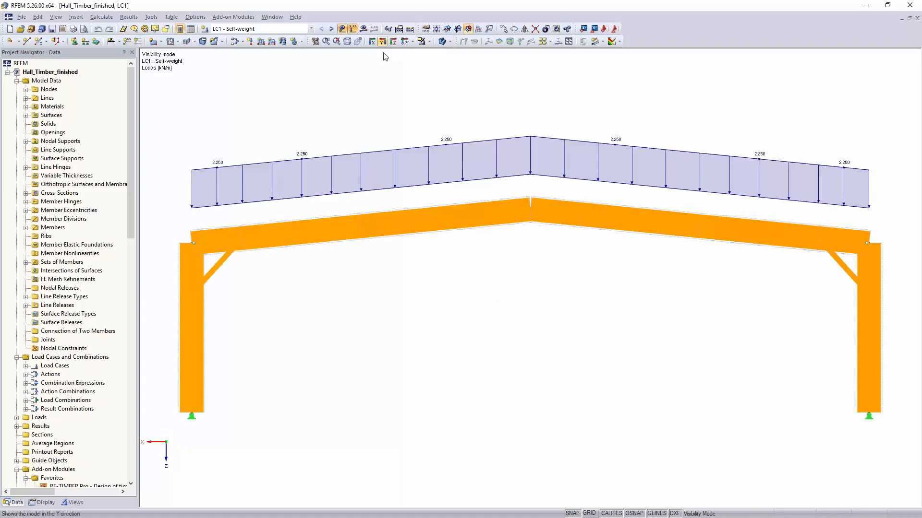
scroll(508, 226, "down", 2)
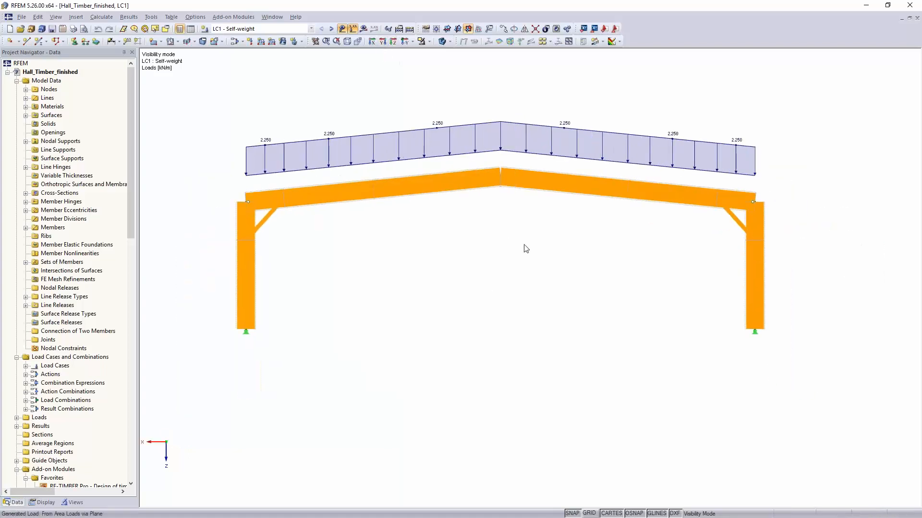
Step: Display the loads of load combination CO117 - 1.6G on the isolated frame
left_click(311, 29)
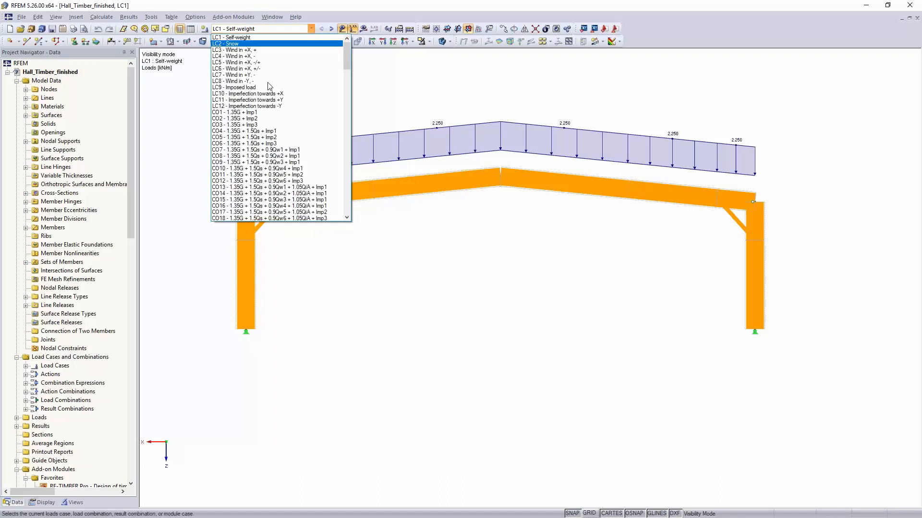
scroll(288, 132, "down", 2)
scroll(287, 132, "down", 14)
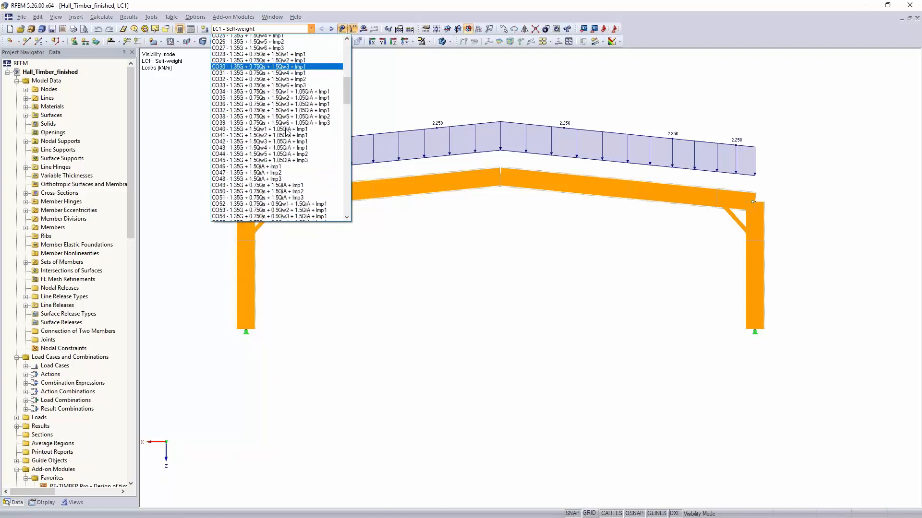
scroll(287, 132, "down", 10)
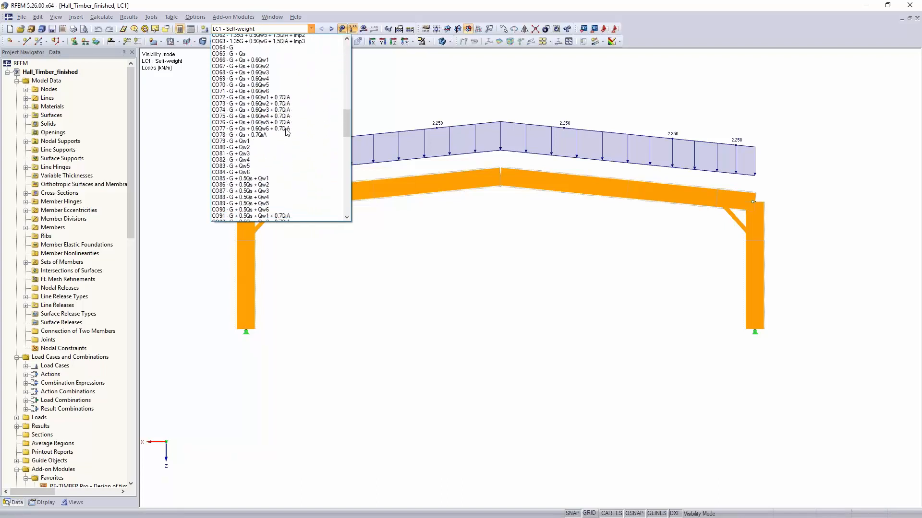
scroll(287, 132, "down", 9)
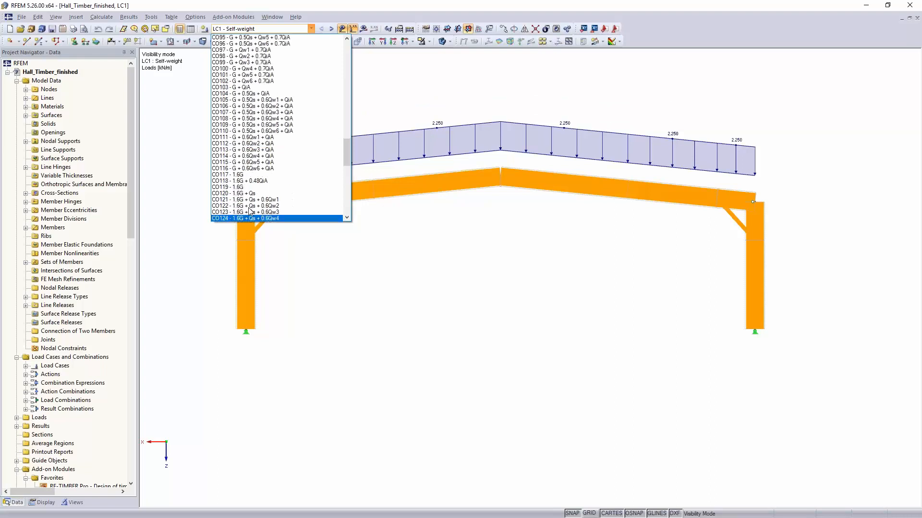
left_click(242, 175)
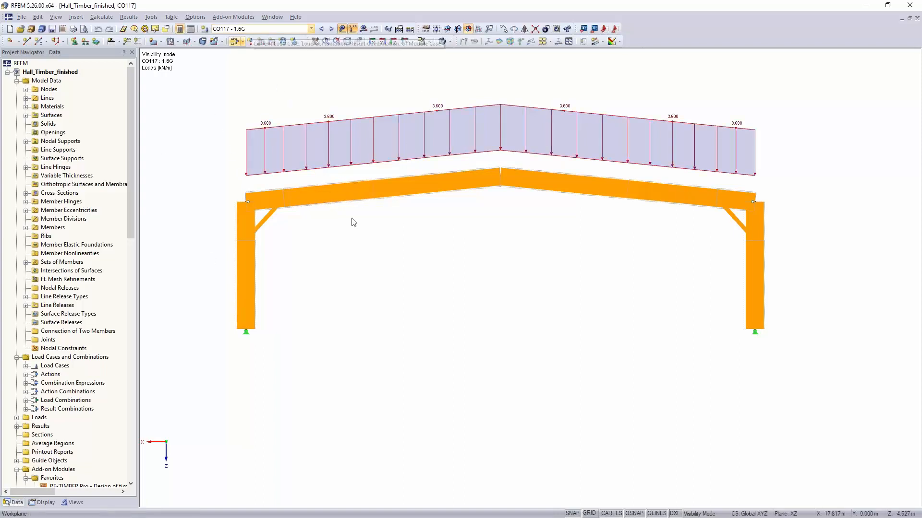
Step: Turn off automatic creation of combinations in the model's general data, keeping the existing combinations as user-defined
right_click(55, 81)
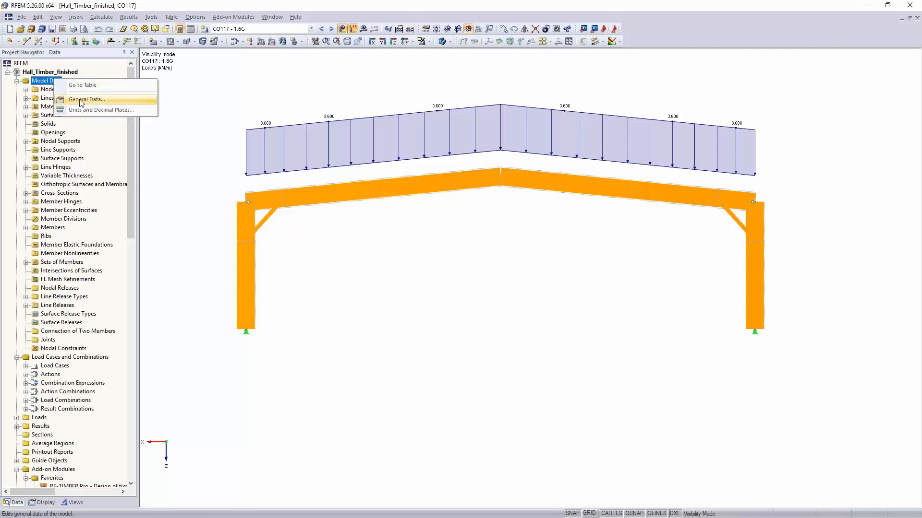
left_click(81, 99)
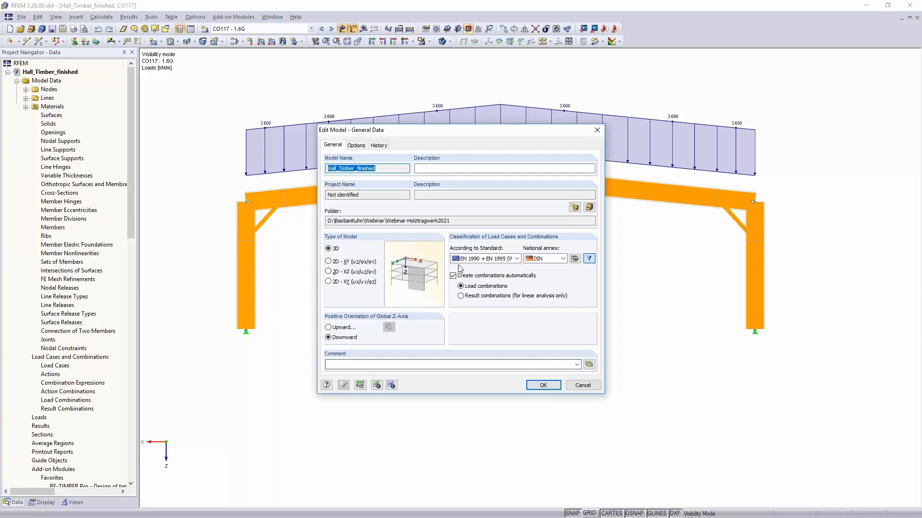
left_click(459, 279)
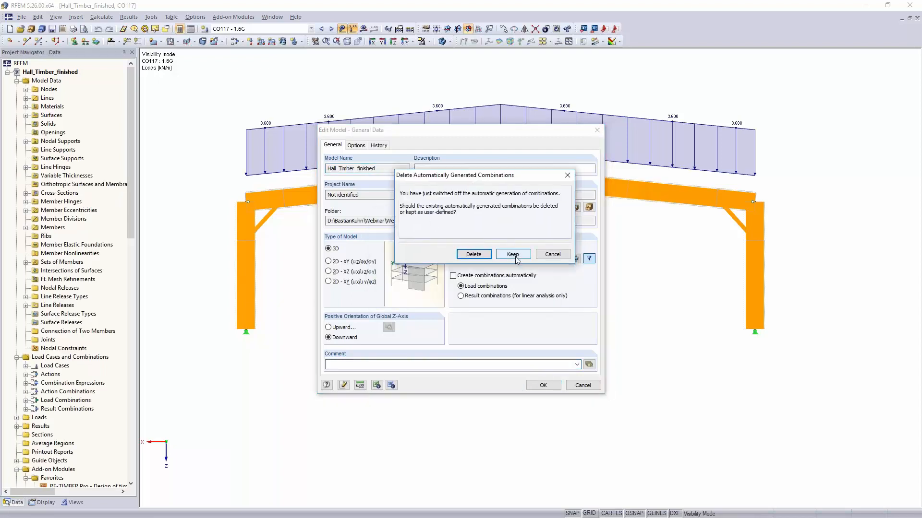
left_click(515, 256)
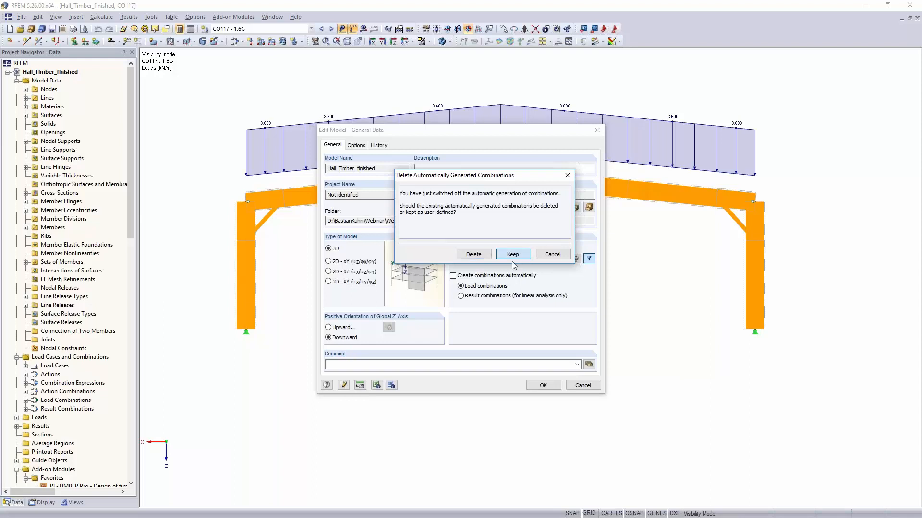
left_click(542, 386)
Step: Copy load combination CO117 to a new load combination no. 172 with the description NL
scroll(80, 302, "down", 8)
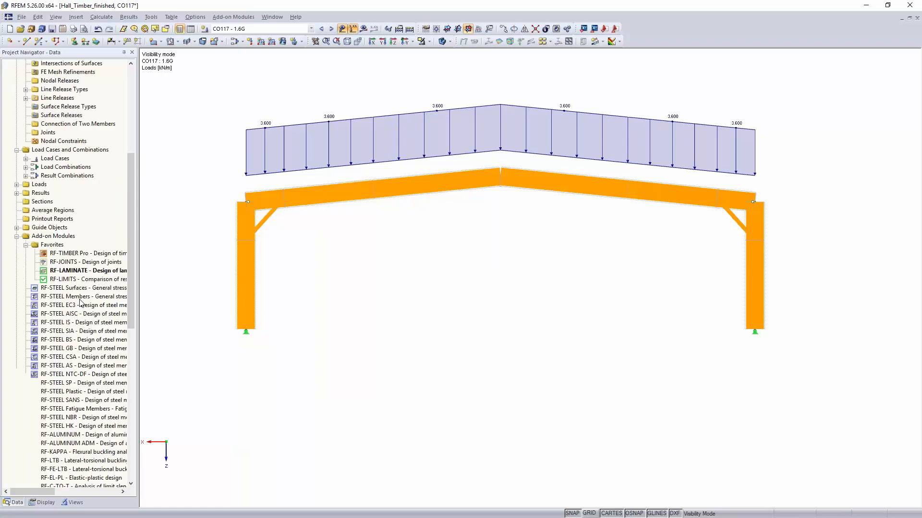
left_click(26, 167)
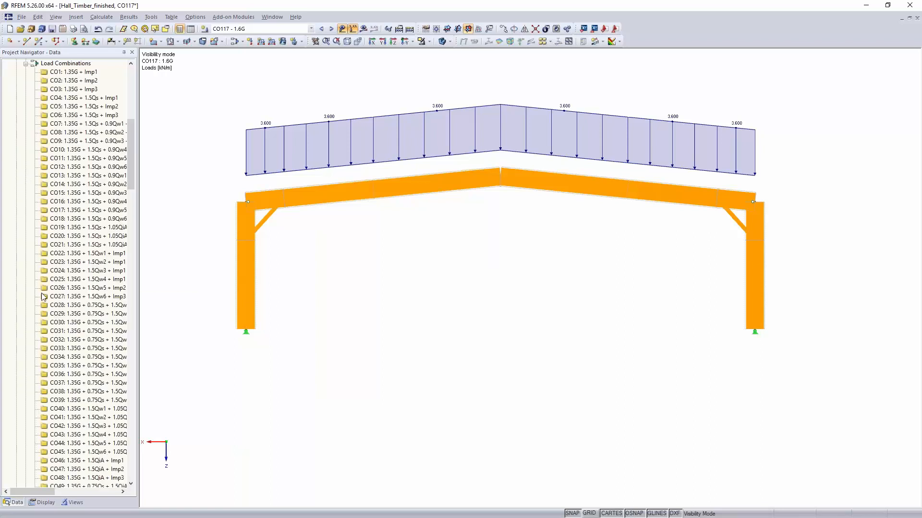
scroll(43, 296, "down", 15)
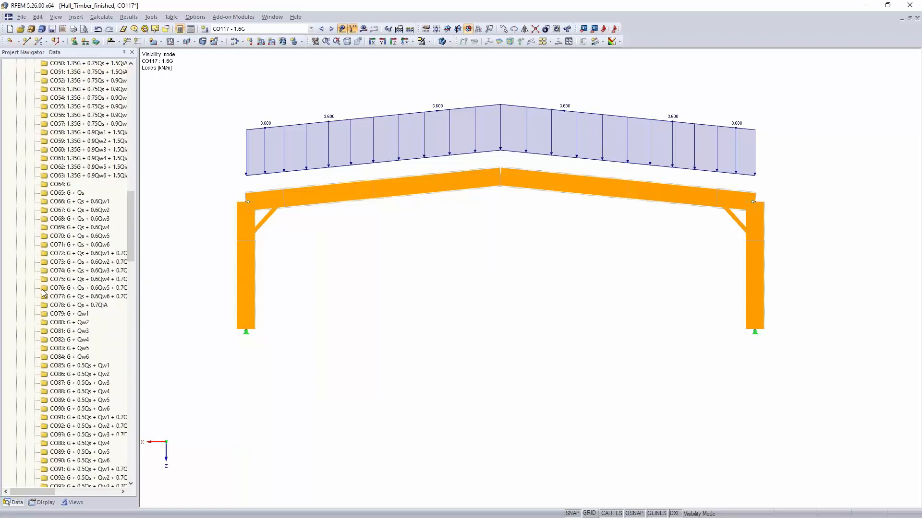
scroll(44, 293, "down", 11)
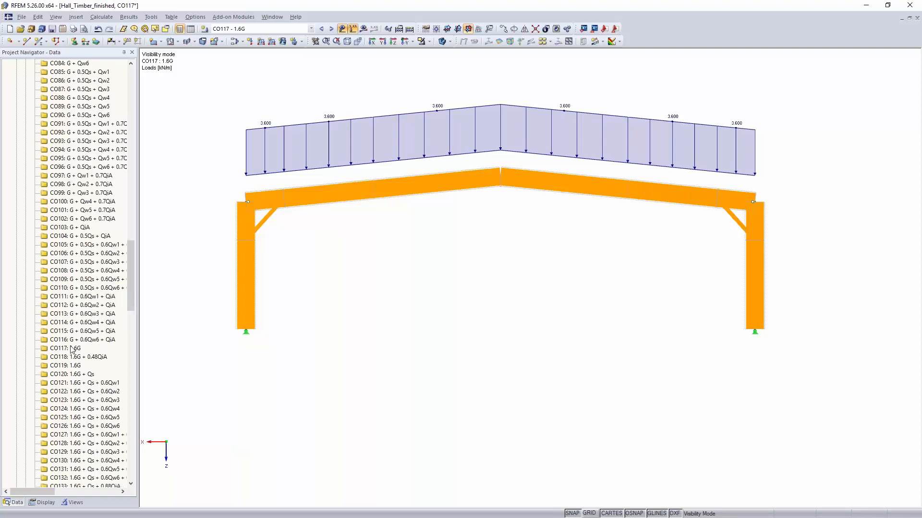
right_click(72, 349)
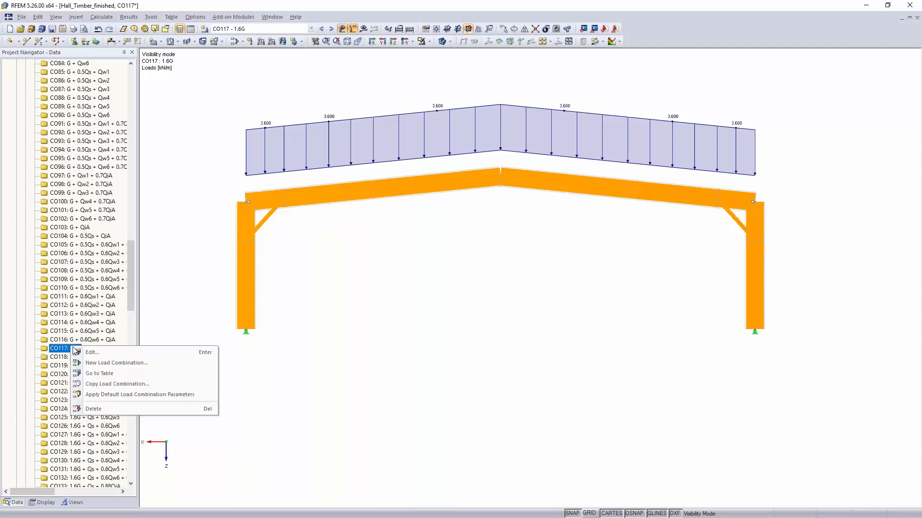
left_click(98, 384)
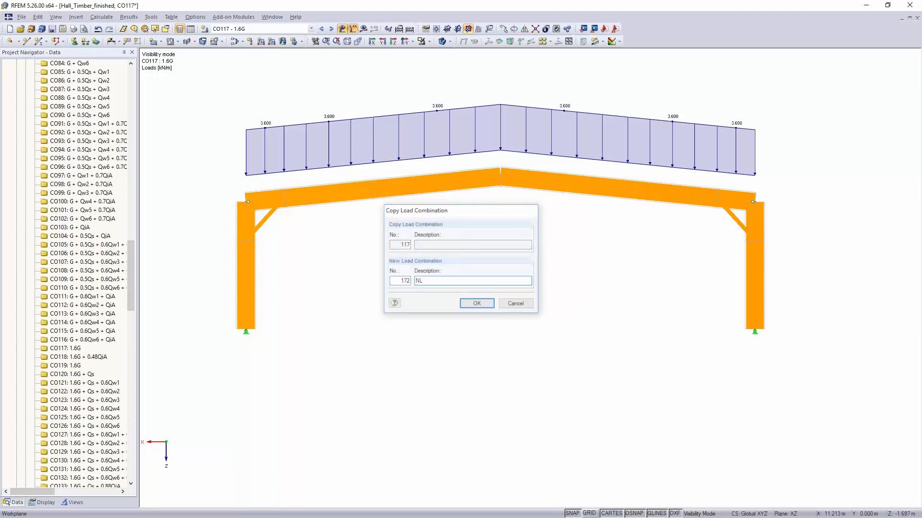
key("Return")
Step: Edit load combination CO172 NL and set the factor of load case LC1 Self-weight to 1.00
scroll(71, 291, "down", 15)
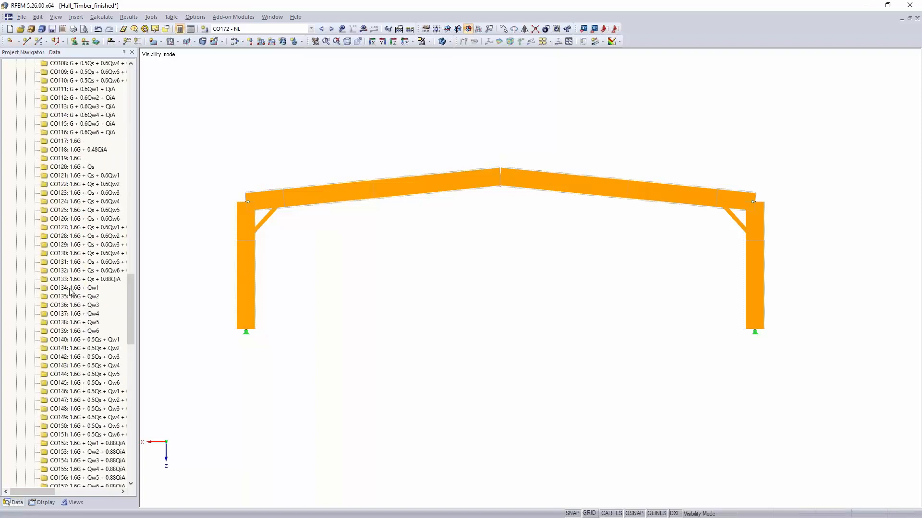
left_click(65, 322)
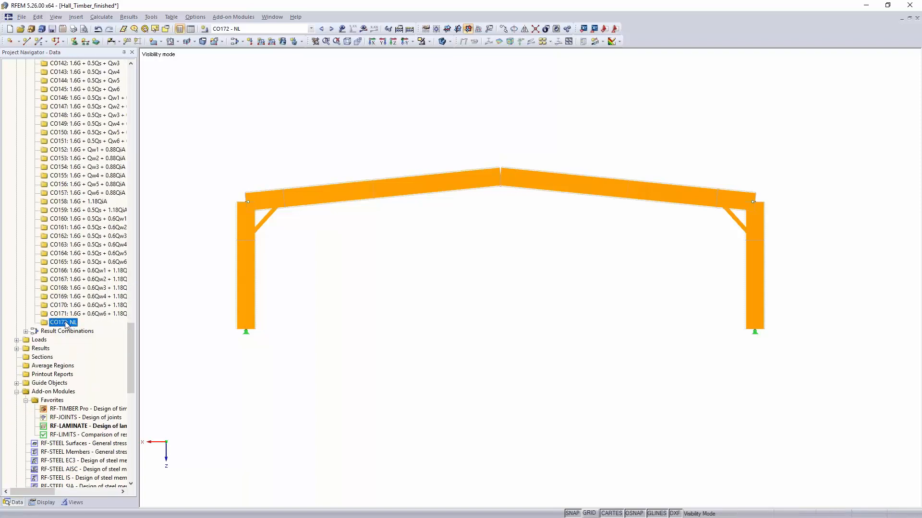
right_click(63, 322)
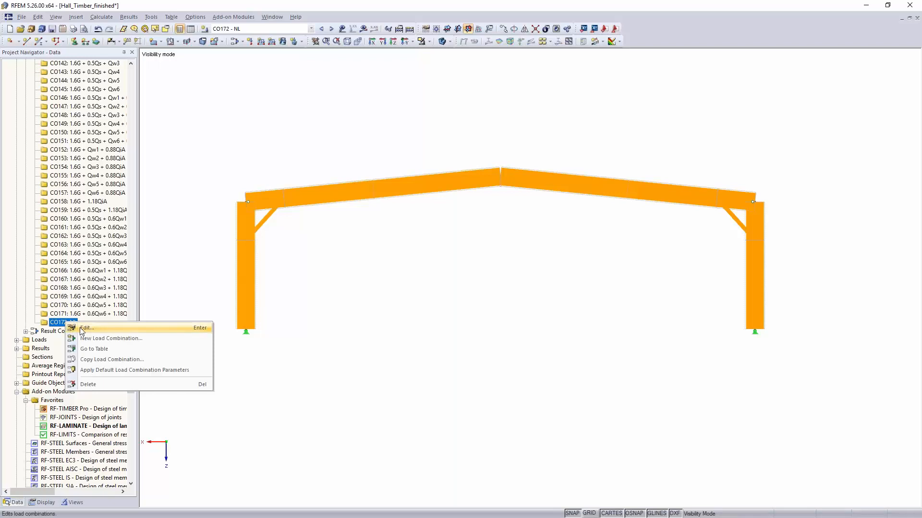
left_click(313, 318)
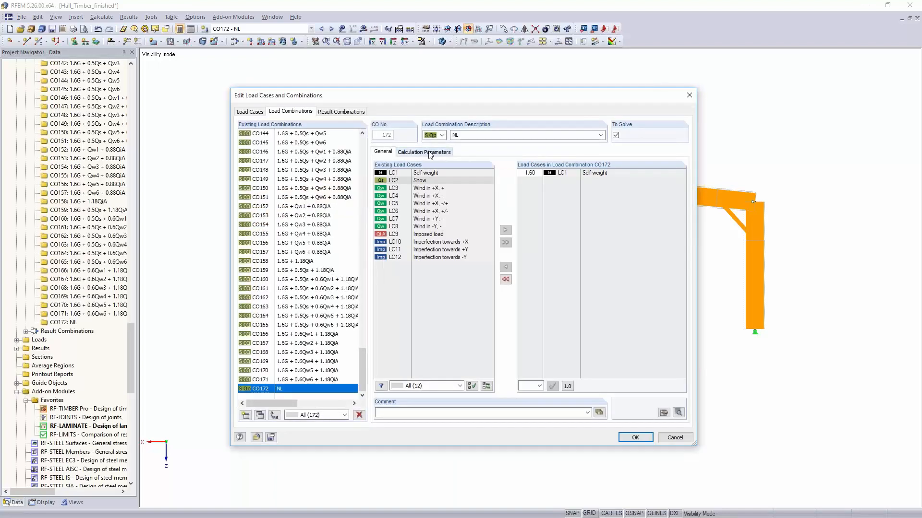
left_click(528, 173)
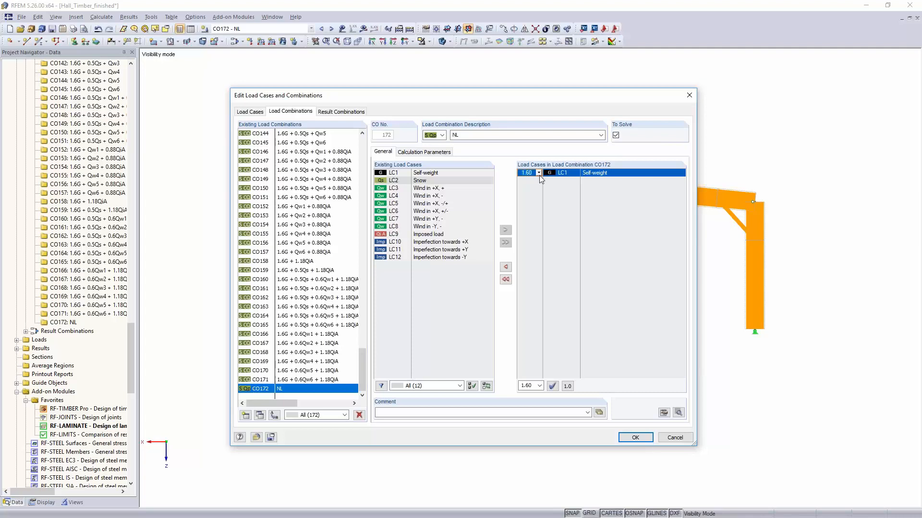
left_click(538, 174)
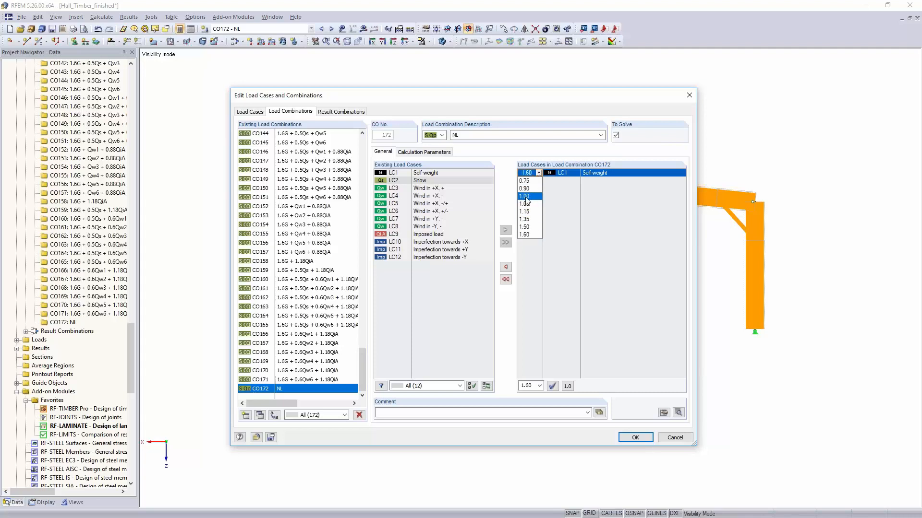
left_click(527, 196)
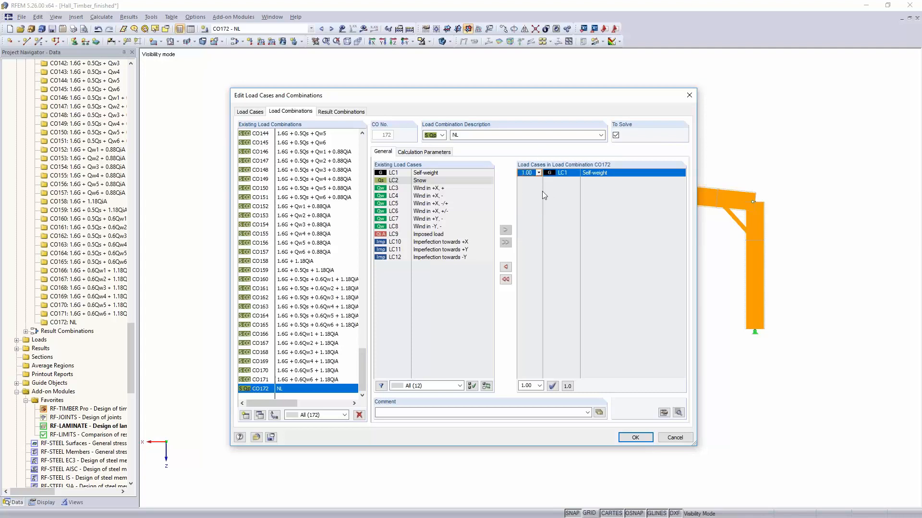
Step: Activate stiffness modification in CO172's calculation parameters and multiply all material stiffnesses (E, G) by a factor of 0.625
left_click(433, 152)
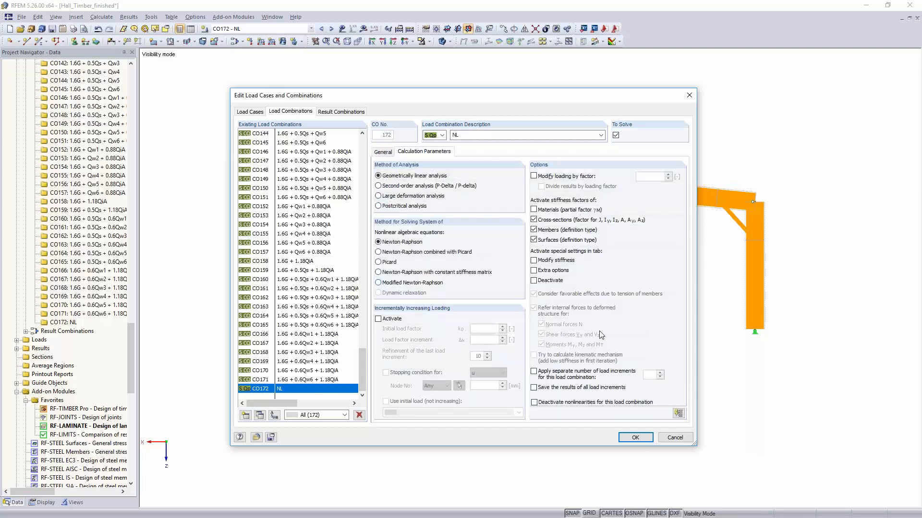
left_click(533, 261)
left_click(475, 152)
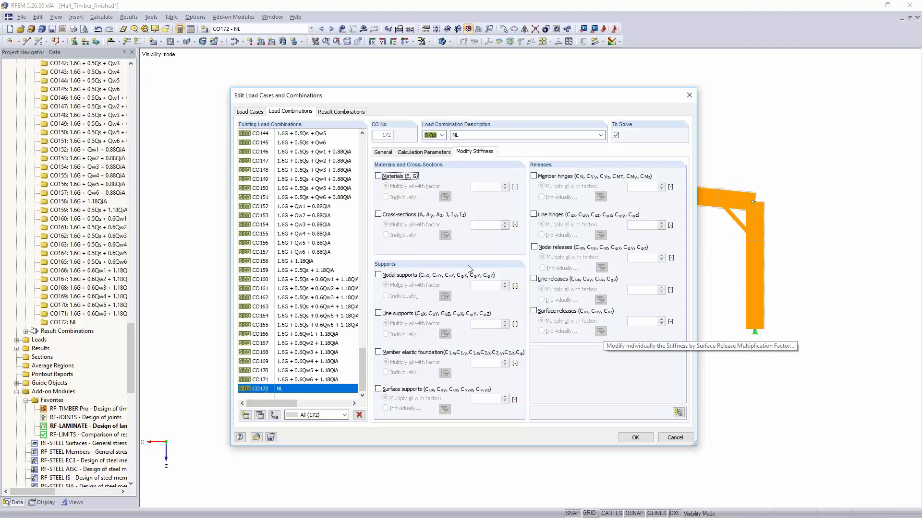
left_click(379, 176)
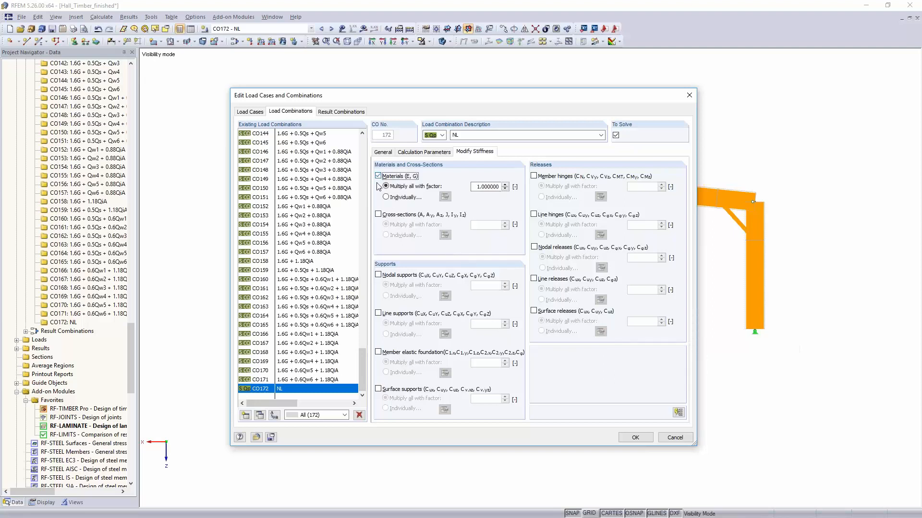
double_click(487, 187)
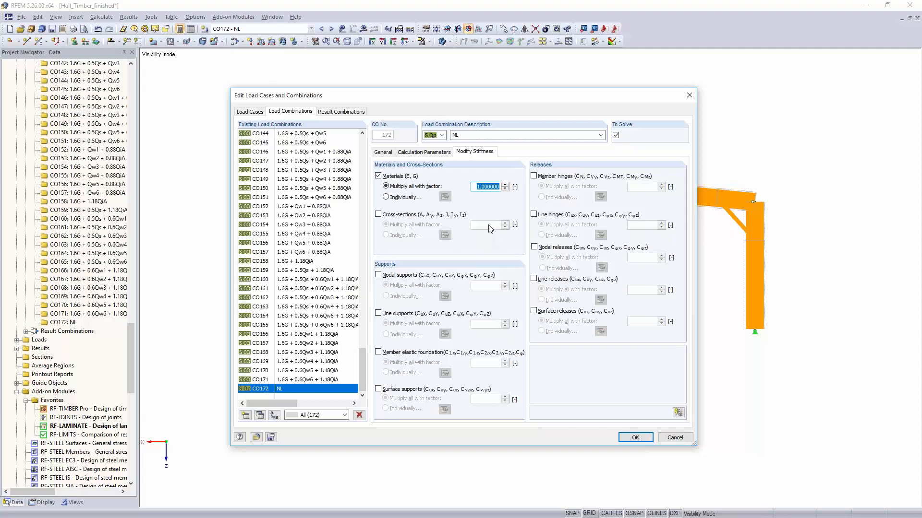
type("0,625")
left_click(636, 438)
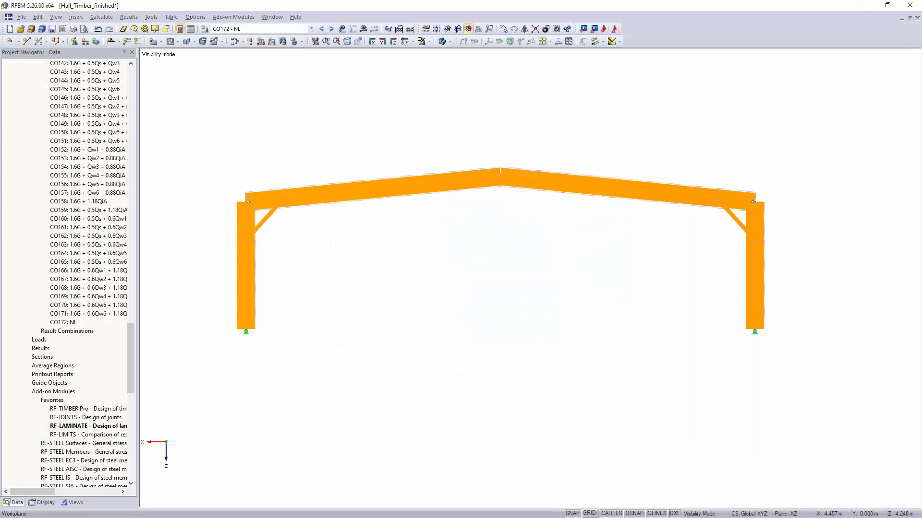
Step: Open a second window of the hall model and tile both windows horizontally
left_click(273, 16)
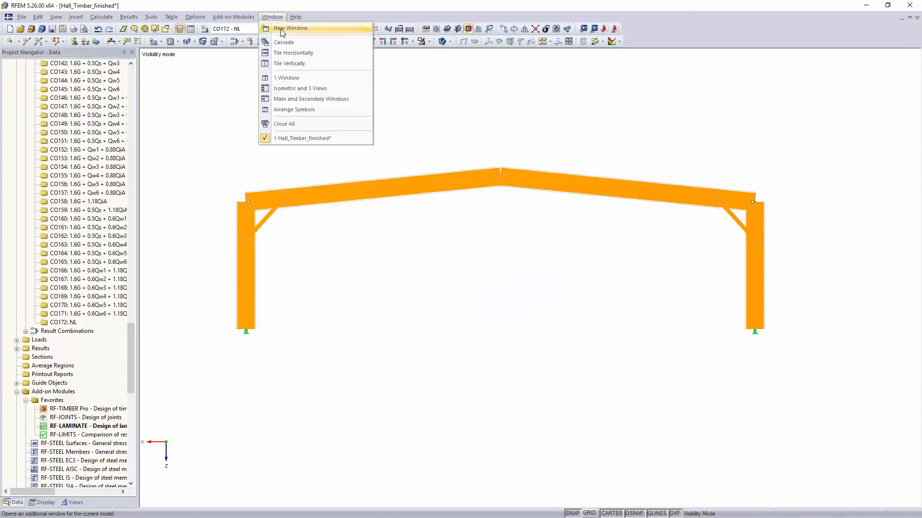
left_click(281, 30)
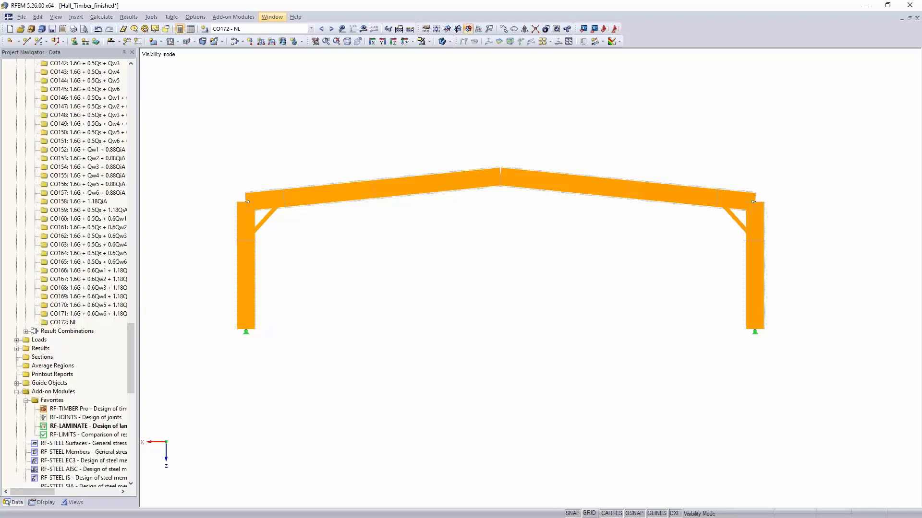
left_click(273, 19)
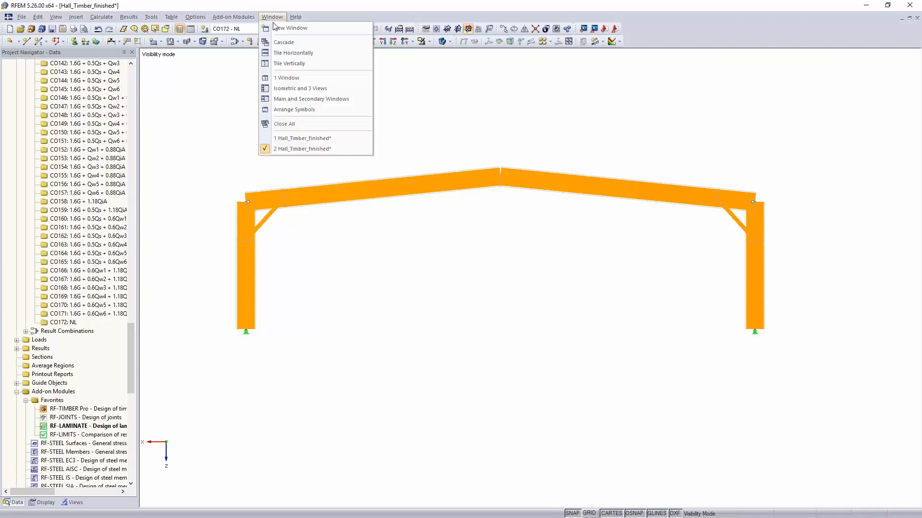
left_click(294, 53)
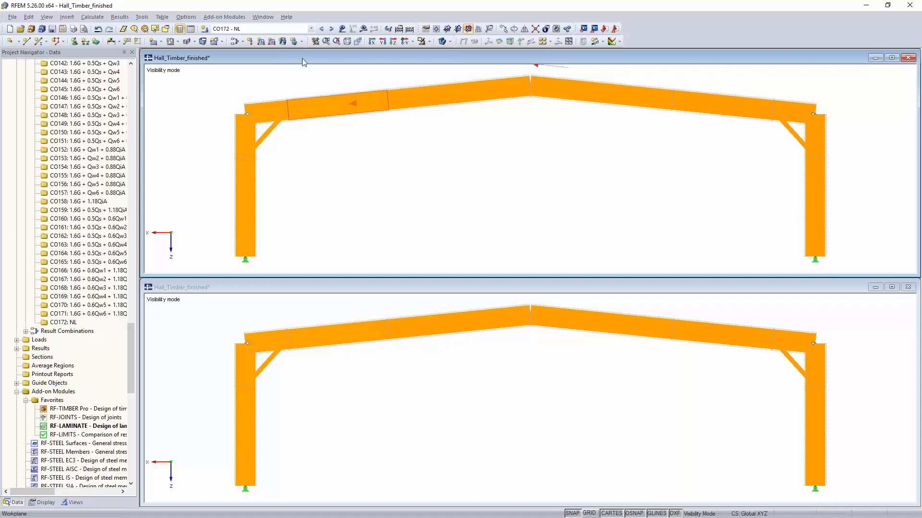
Step: Select load combination CO117 - 1.6G in the upper model window and calculate its results
left_click(311, 28)
scroll(299, 154, "up", 3)
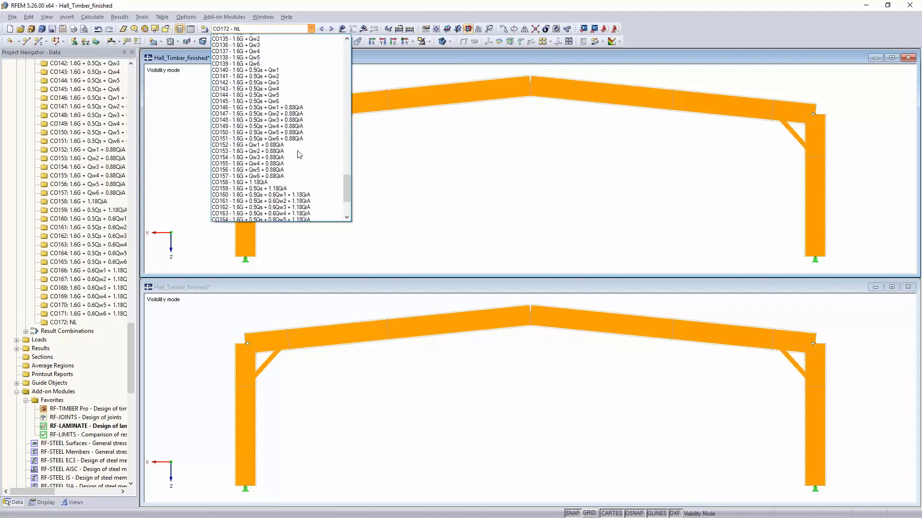
scroll(299, 153, "up", 9)
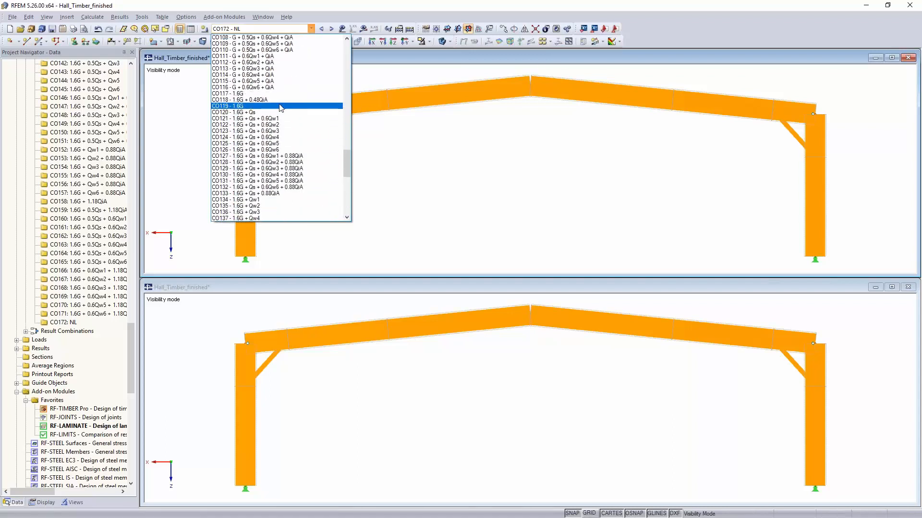
left_click(268, 93)
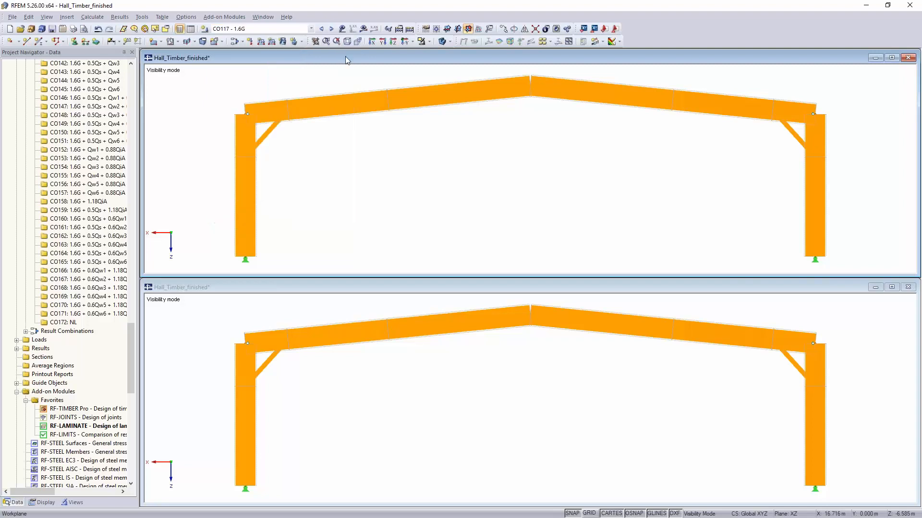
left_click(363, 29)
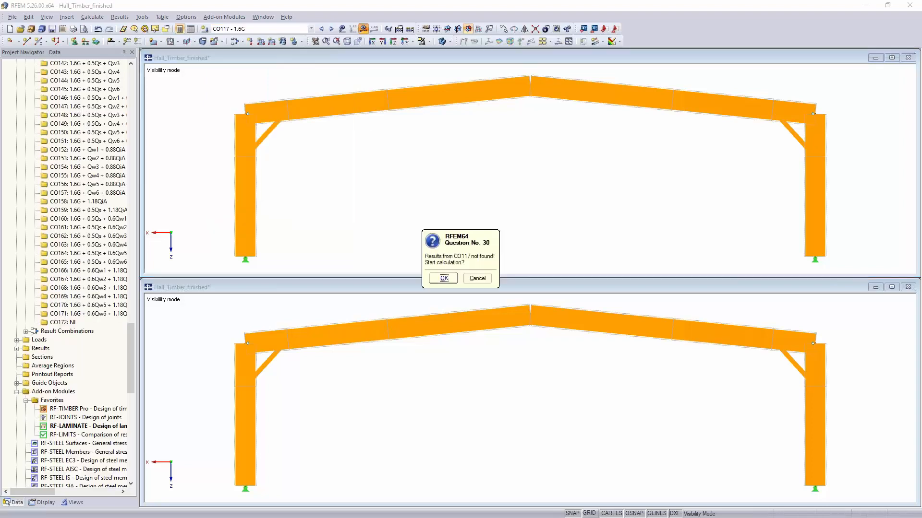
left_click(444, 278)
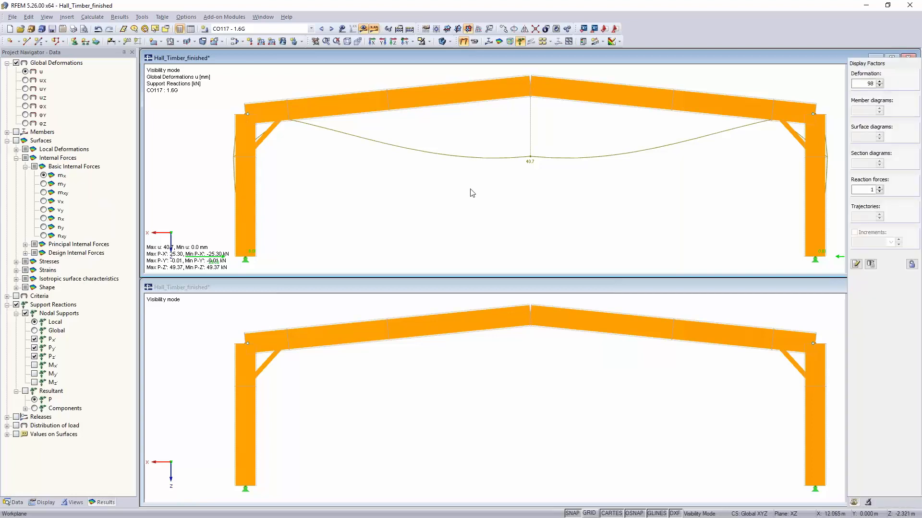
Step: Display the loads of CO117 together with the deformations and support reactions on the upper frame
scroll(469, 192, "down", 1)
middle_click_drag(469, 192, 458, 220)
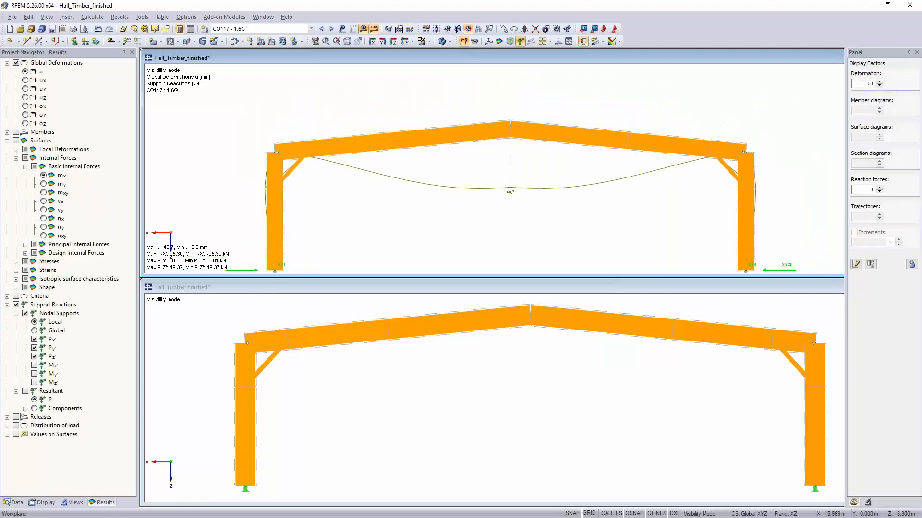
left_click(342, 28)
scroll(423, 184, "down", 1)
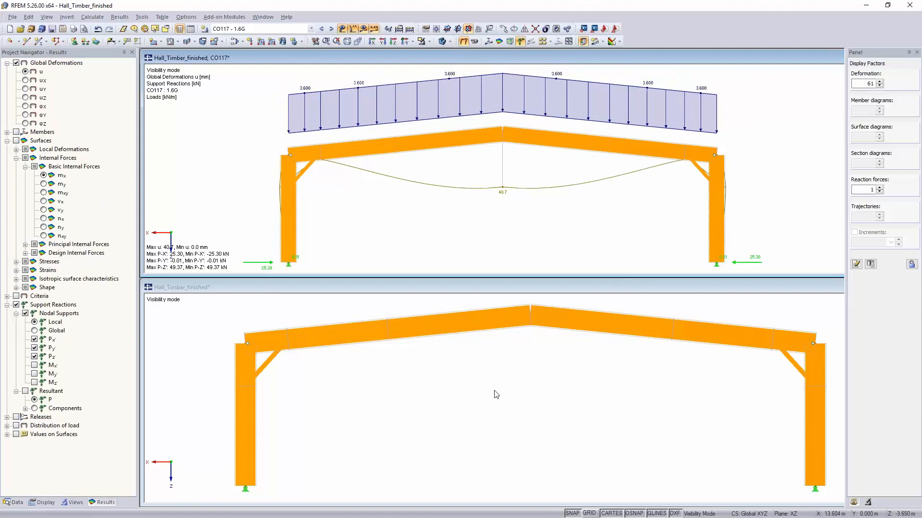
Step: Display the loads of CO172 - NL in the lower model window and calculate its results for comparison
scroll(496, 395, "down", 3)
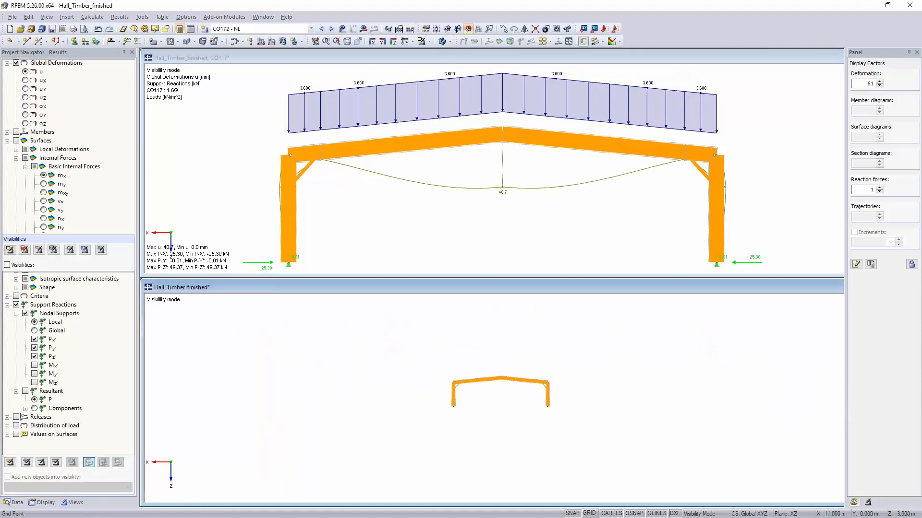
scroll(496, 390, "up", 4)
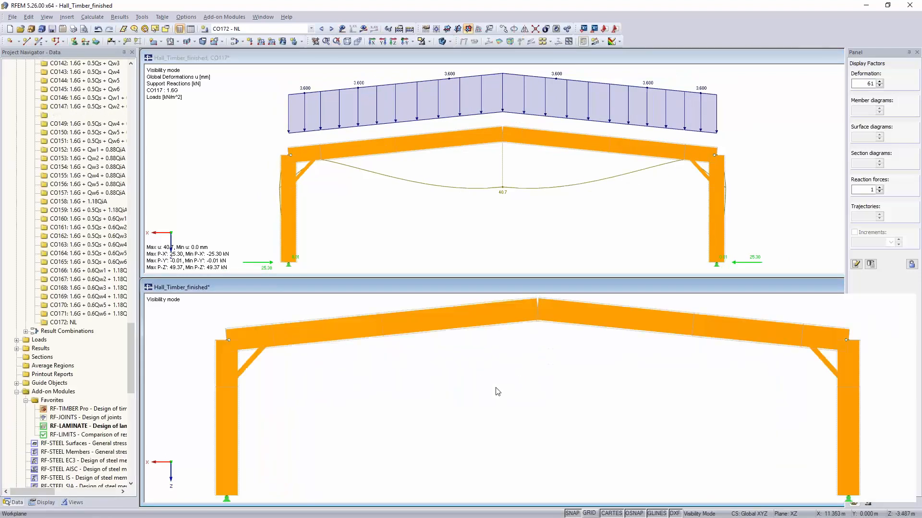
scroll(496, 389, "down", 2)
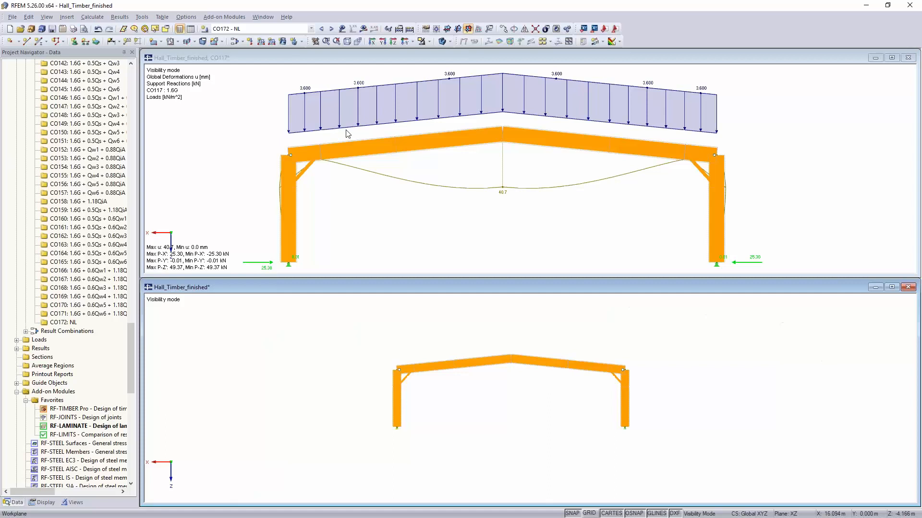
left_click(342, 28)
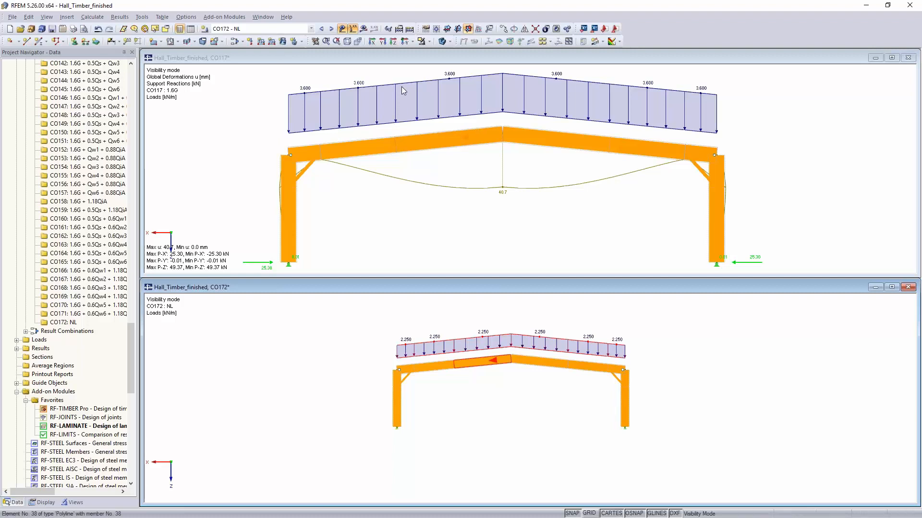
left_click(364, 28)
left_click(442, 280)
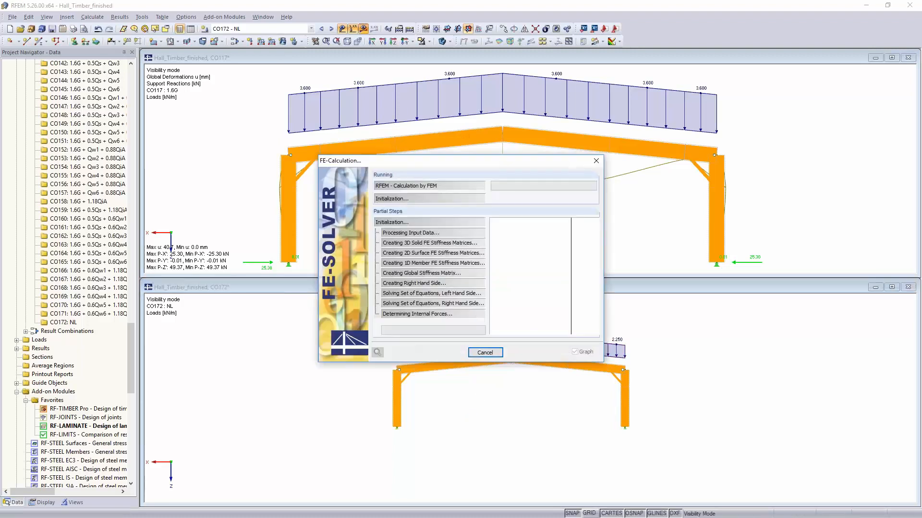
left_click_drag(440, 162, 169, 113)
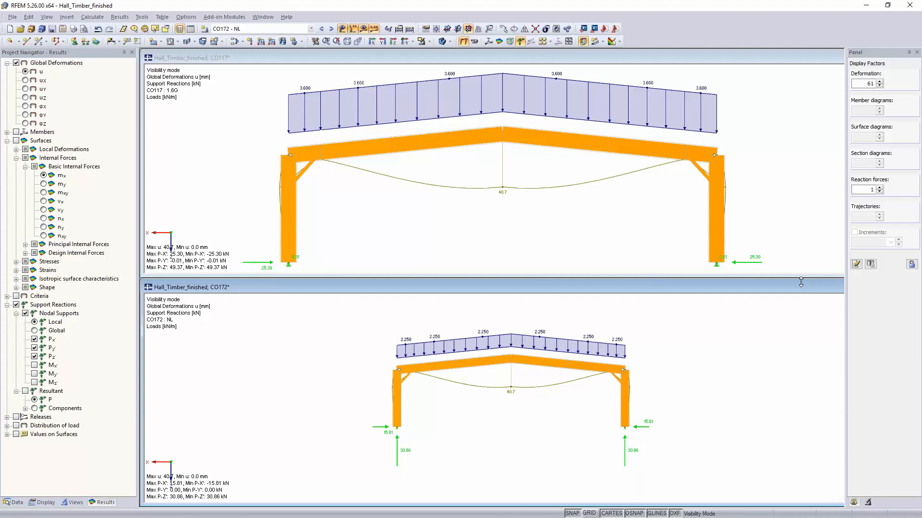
Step: Close the CO172 model window and maximize the remaining CO117 window
double_click(748, 291)
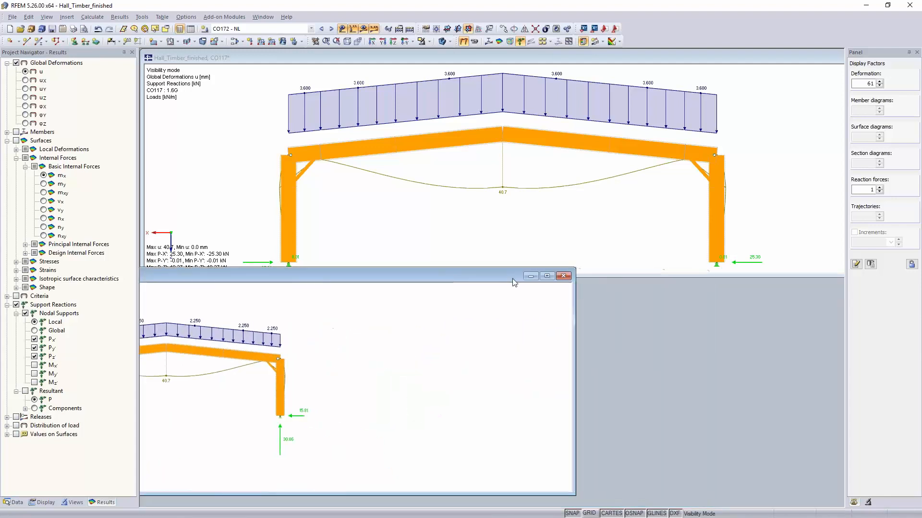
left_click(564, 276)
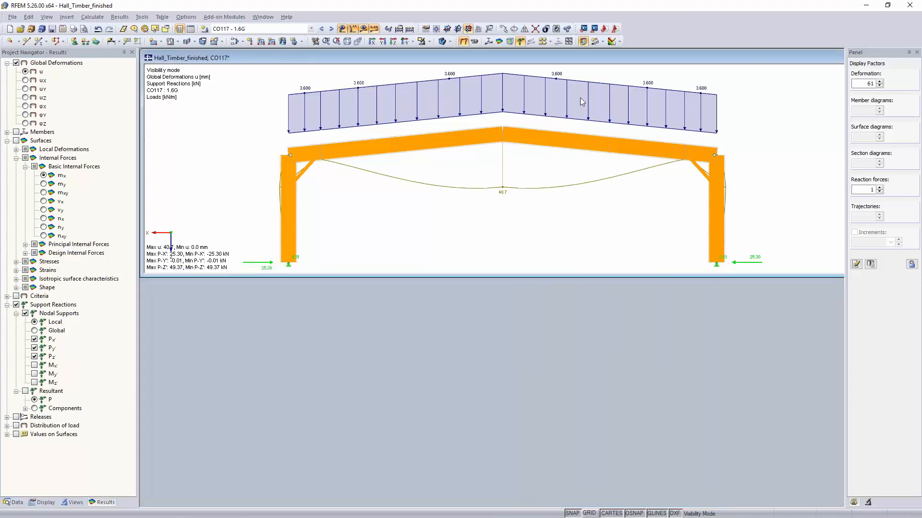
left_click_drag(639, 58, 364, 126)
left_click(620, 125)
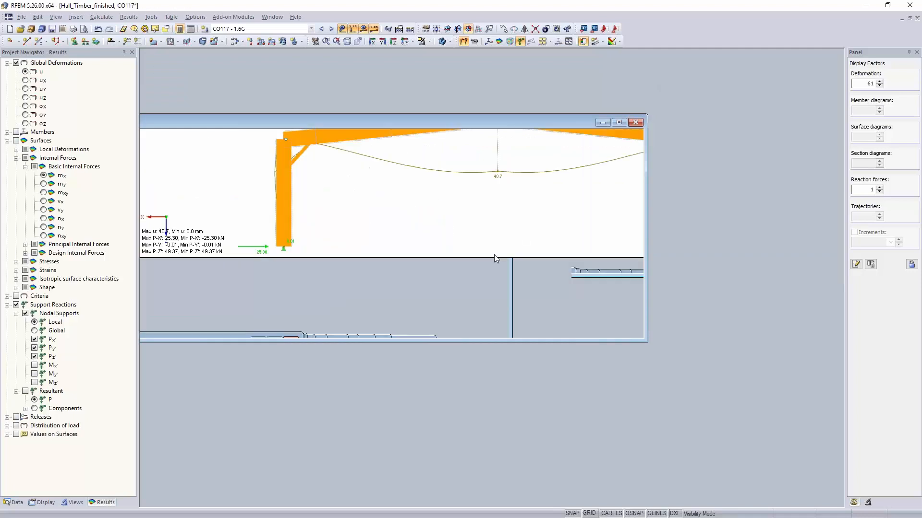
middle_click_drag(536, 261, 432, 354)
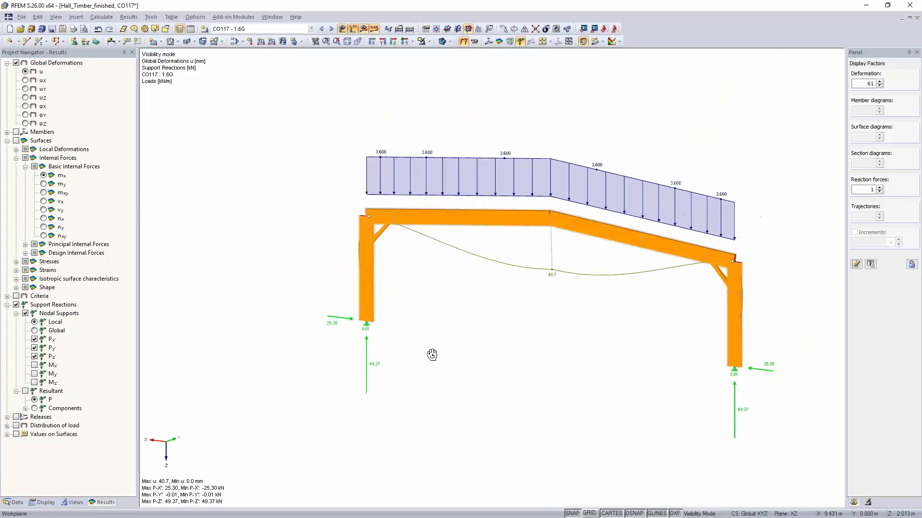
Step: Cancel the visibility mode to show the entire hall and hide the CO117 loads
left_click(428, 41)
left_click(447, 123)
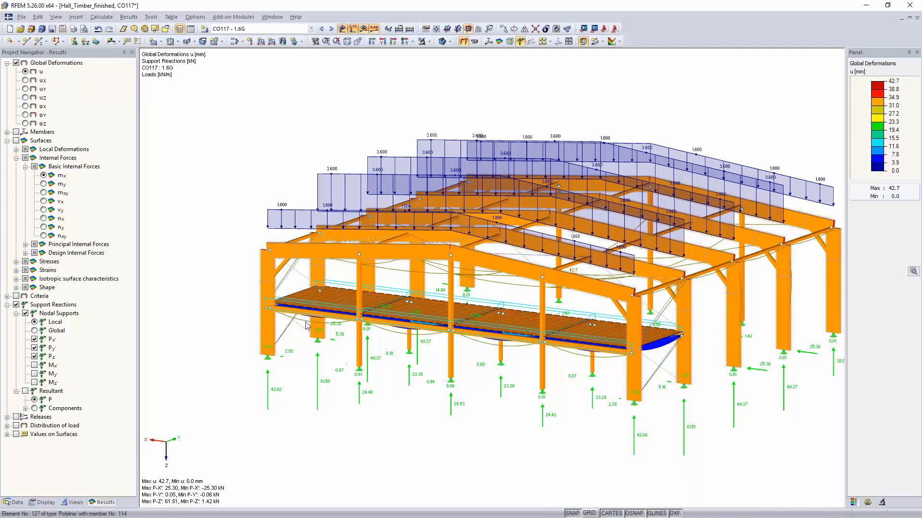
middle_click_drag(397, 420, 362, 404)
middle_click_drag(362, 403, 409, 384, "ctrl")
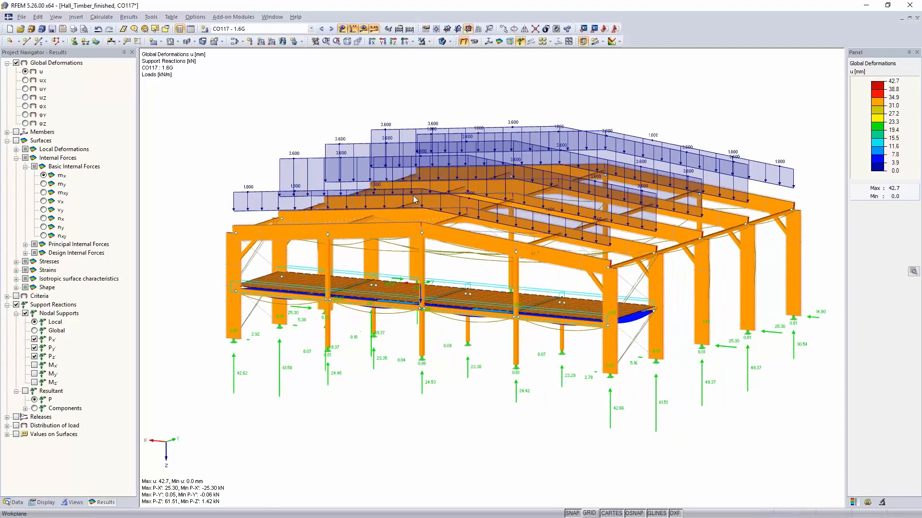
left_click(343, 28)
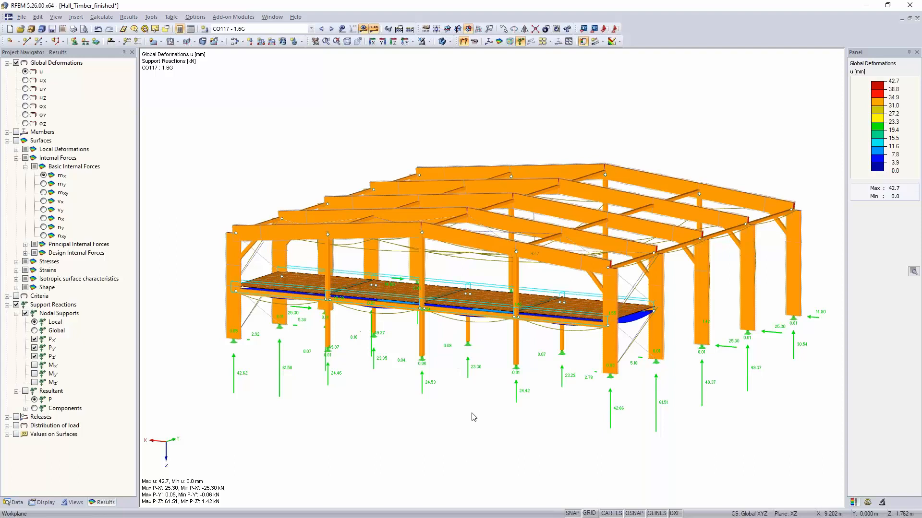
middle_click_drag(416, 326, 437, 295)
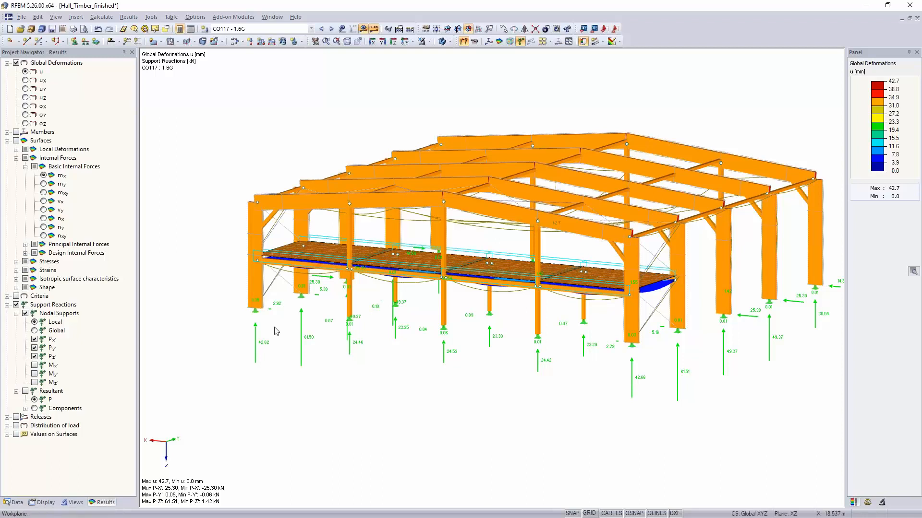
Step: Inspect the spring constants in the line release type of the floor surface's line release, leaving everything unchanged
double_click(377, 243)
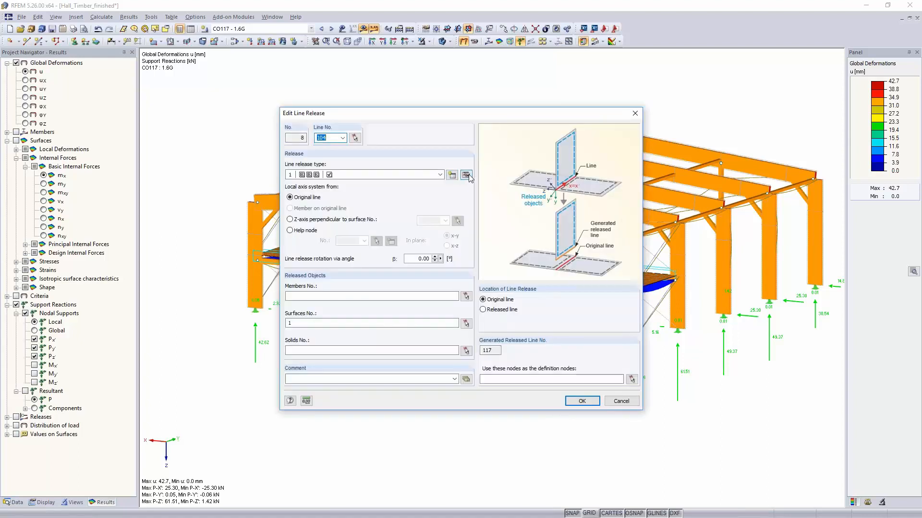
left_click(466, 176)
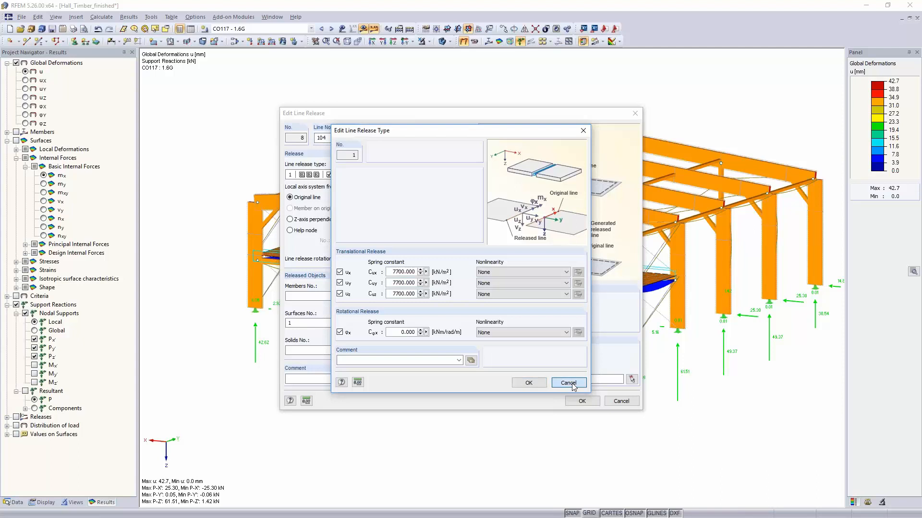
left_click(569, 382)
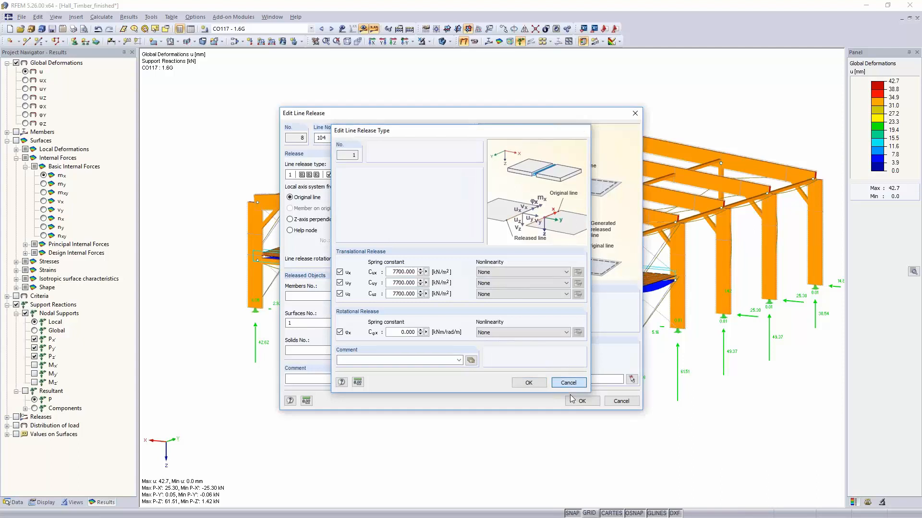
left_click(621, 401)
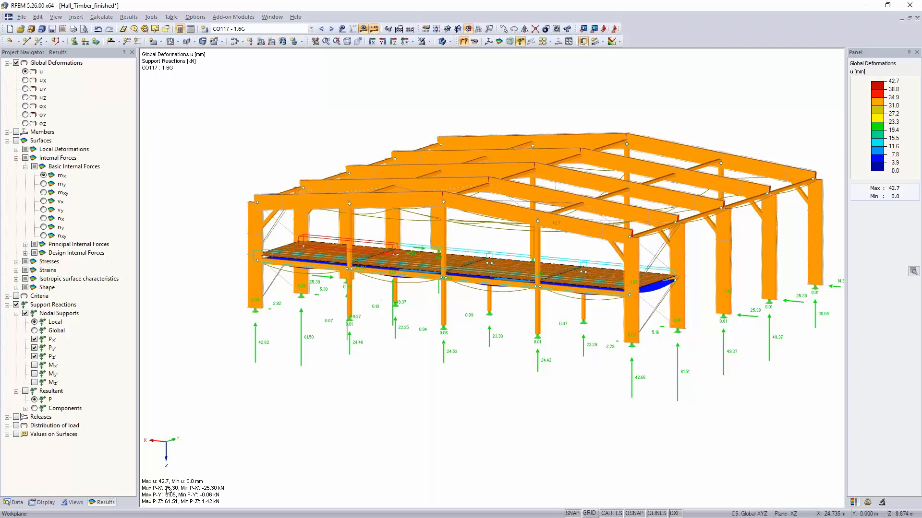
Step: Open the model's existing load combinations for editing
left_click(17, 502)
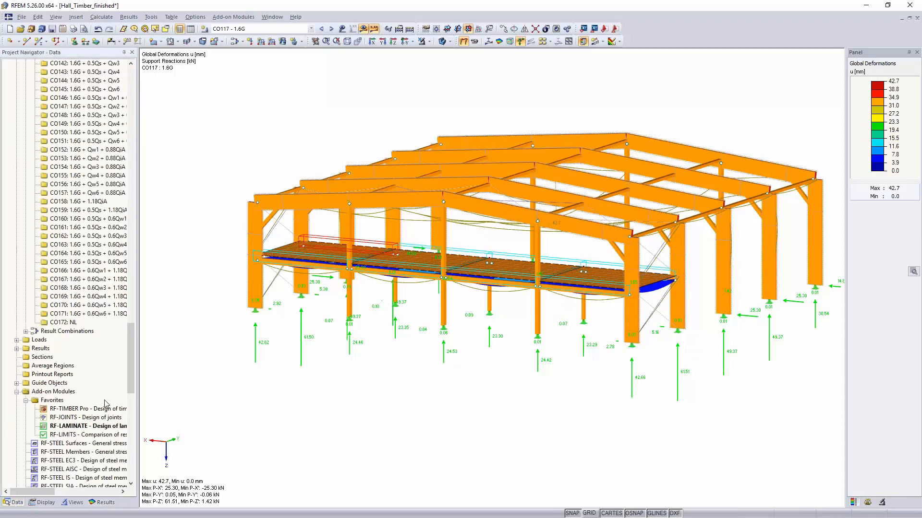
scroll(106, 403, "up", 20)
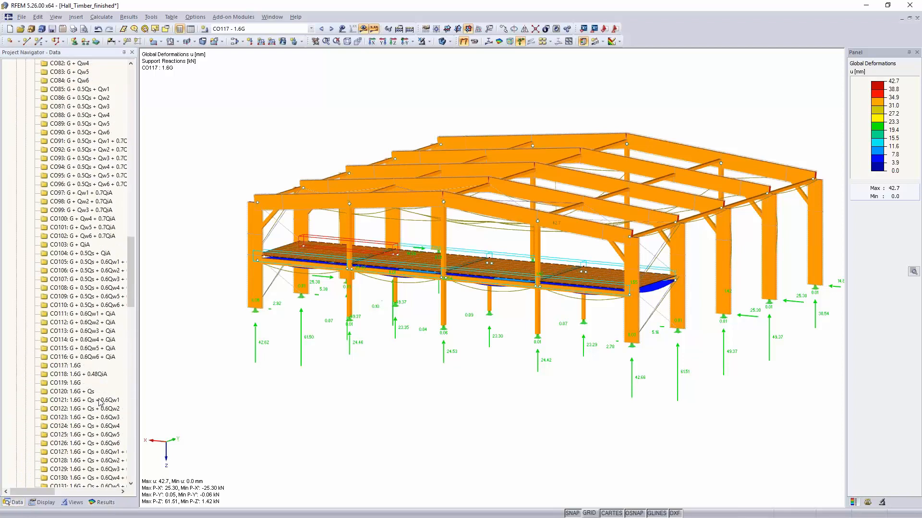
scroll(99, 402, "up", 15)
scroll(91, 397, "up", 14)
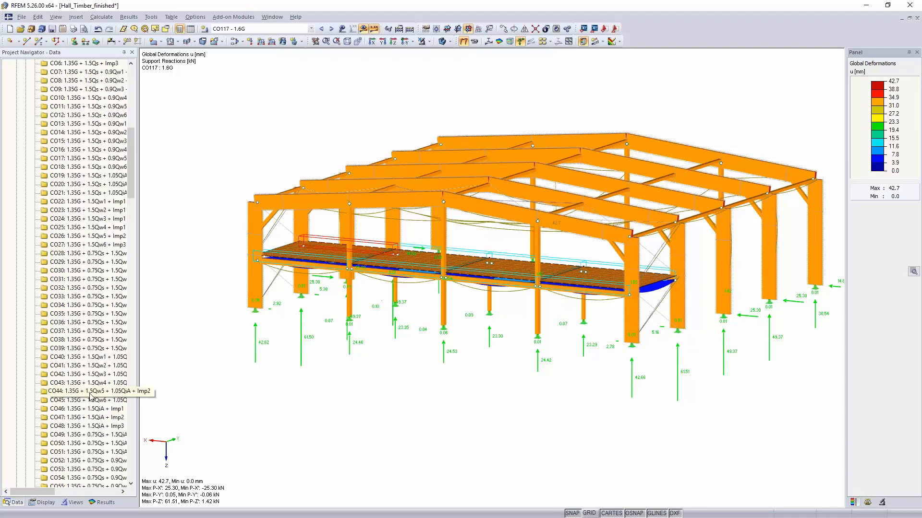
left_click(61, 254)
right_click(61, 255)
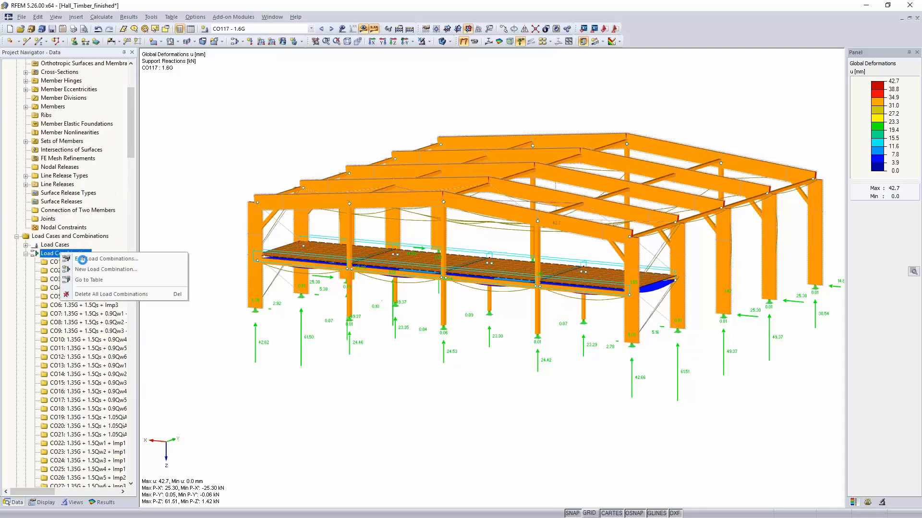
left_click(82, 260)
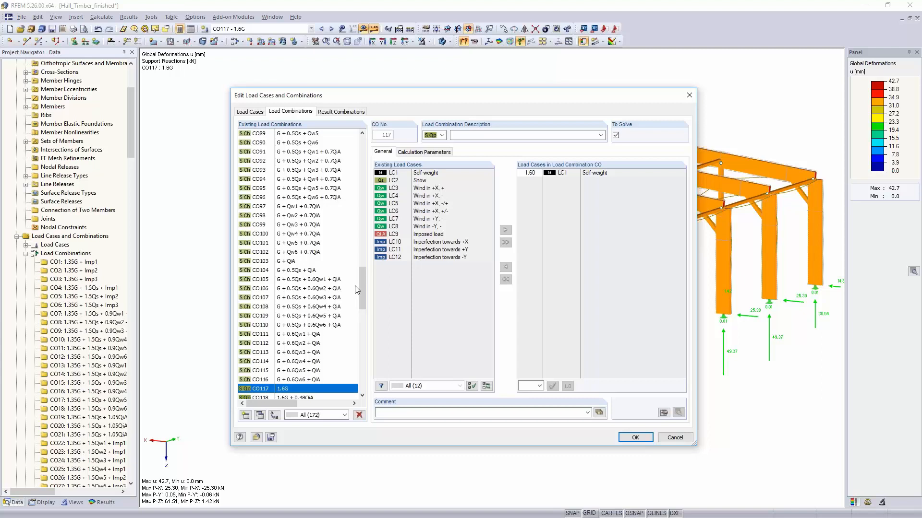
Step: Select the STR load combinations CO1 to CO63 together and activate the stiffness modification in their calculation parameters
left_click_drag(361, 290, 360, 154)
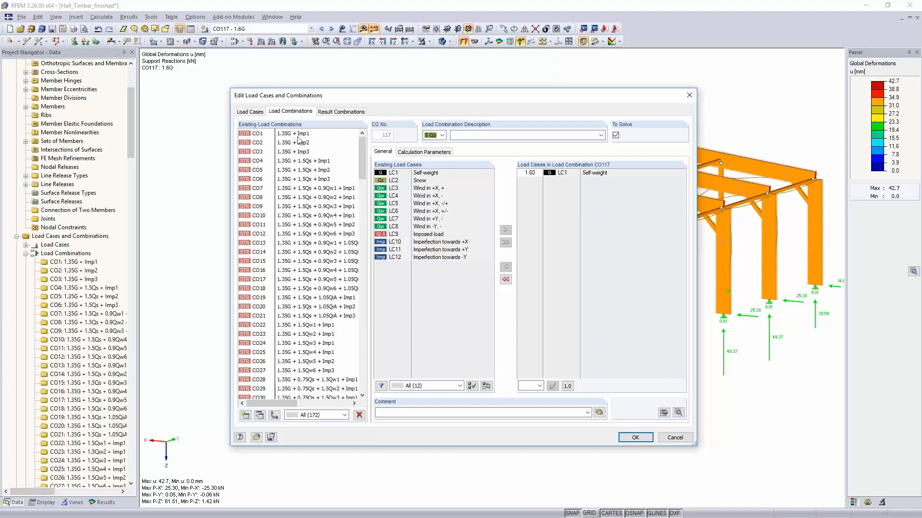
left_click(293, 136)
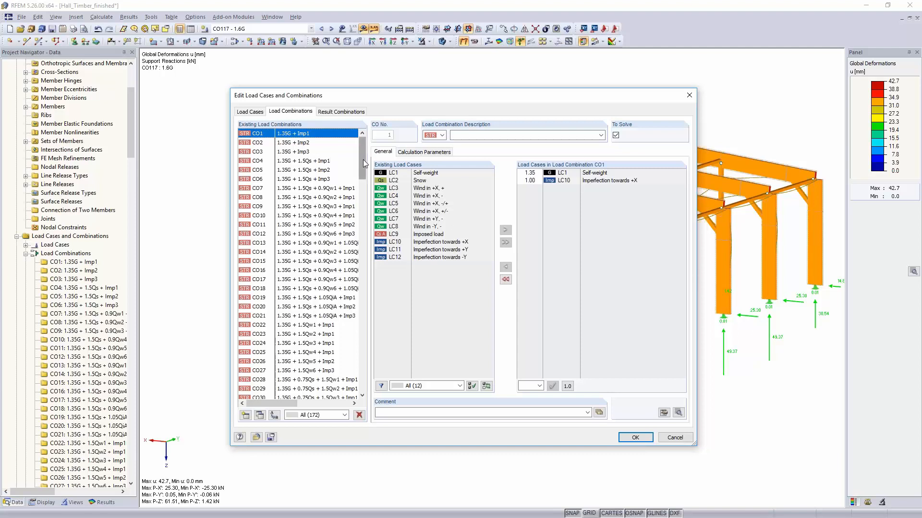
left_click_drag(363, 160, 362, 244)
left_click(334, 244, "shift")
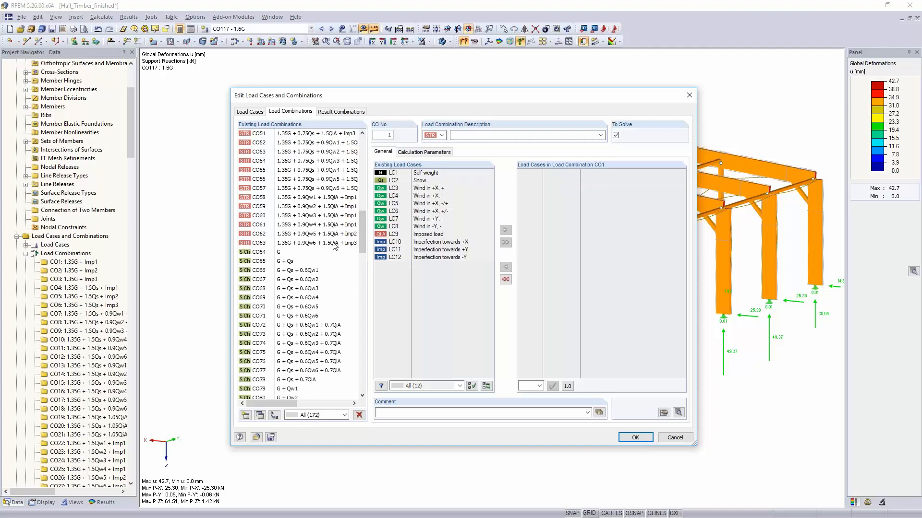
left_click(414, 155)
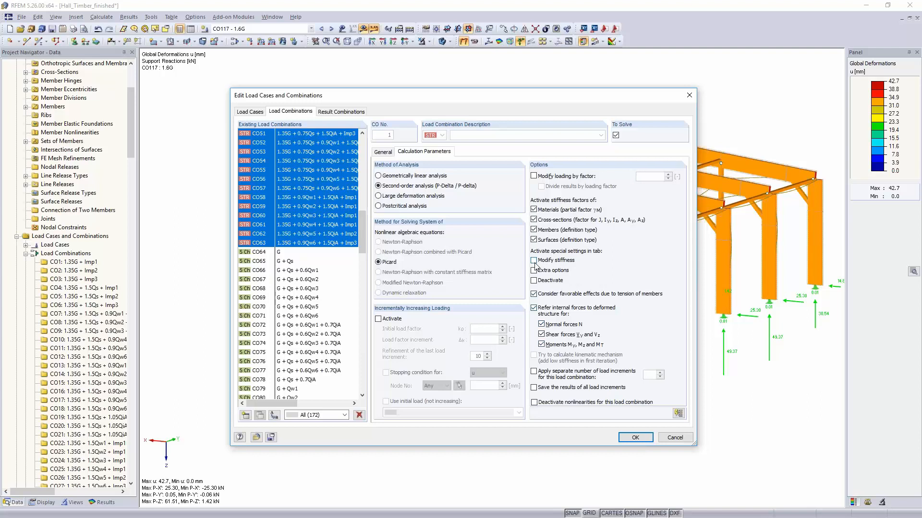
left_click(534, 261)
left_click(475, 153)
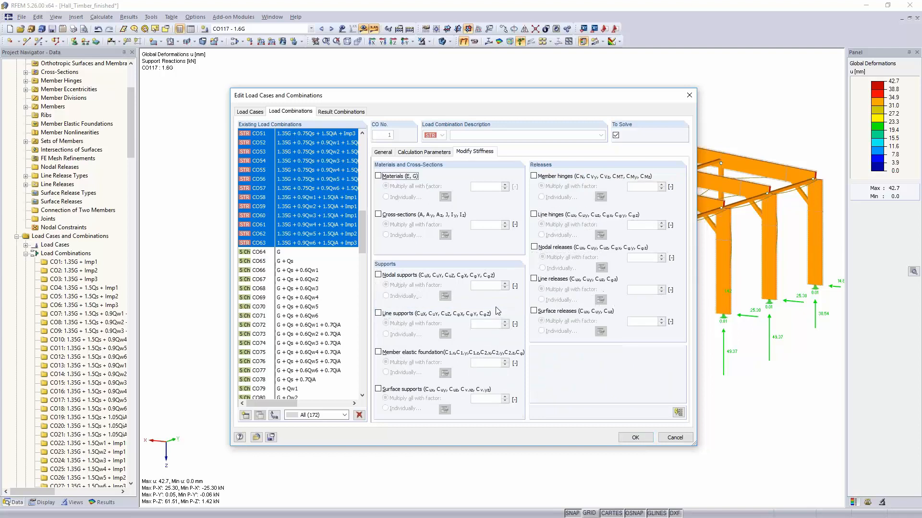
Step: Multiply the line hinge and line release stiffnesses of the selected combinations by 0.667 and apply, accepting deletion of their results
left_click(533, 214)
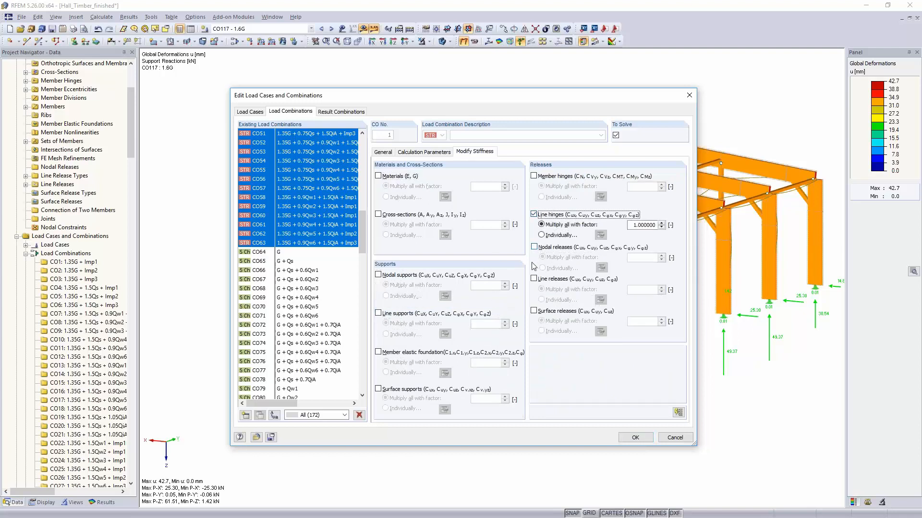
left_click(534, 279)
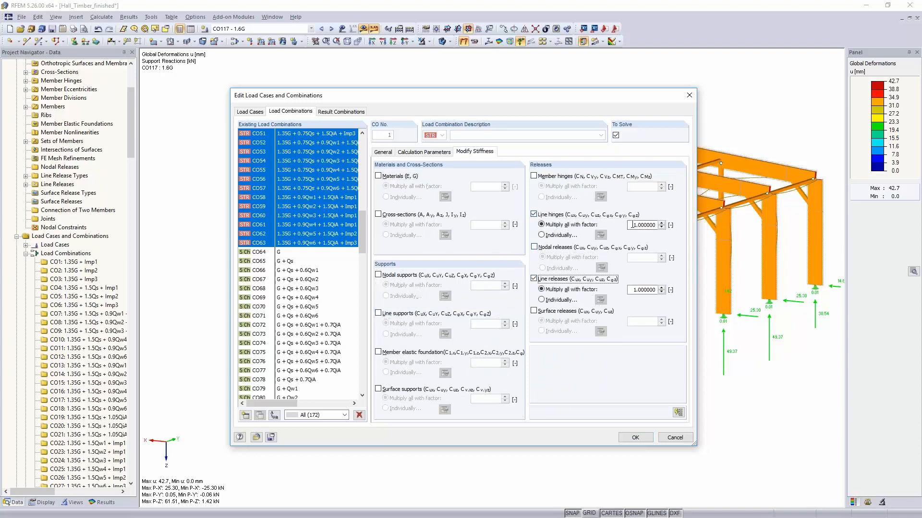
double_click(633, 225)
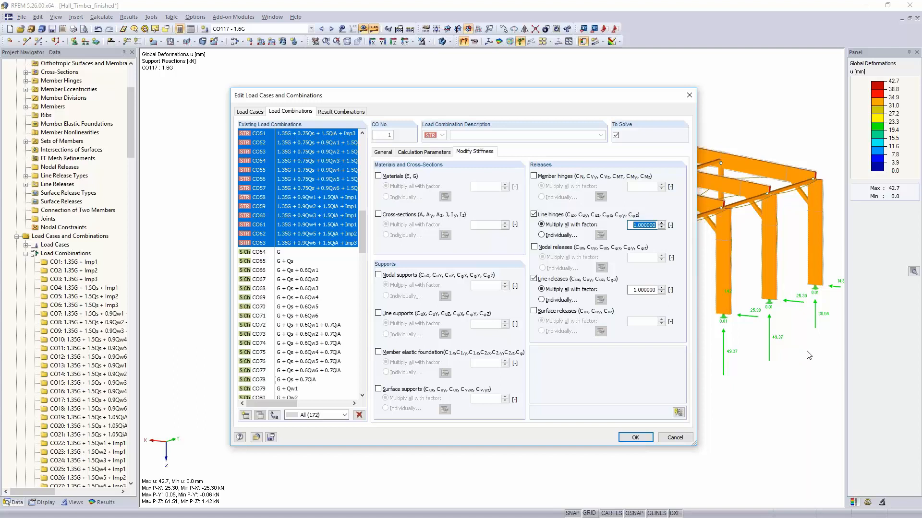
type("0,667")
double_click(641, 290)
type("0,667")
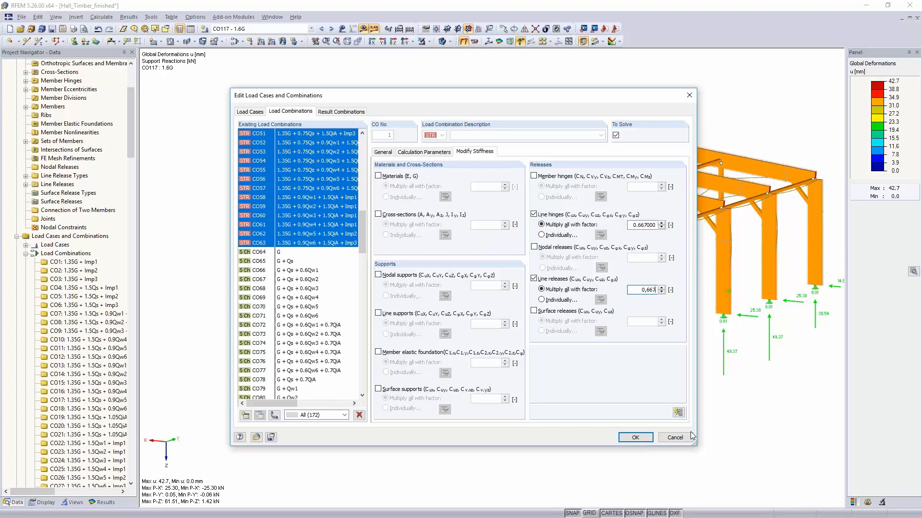
left_click(635, 438)
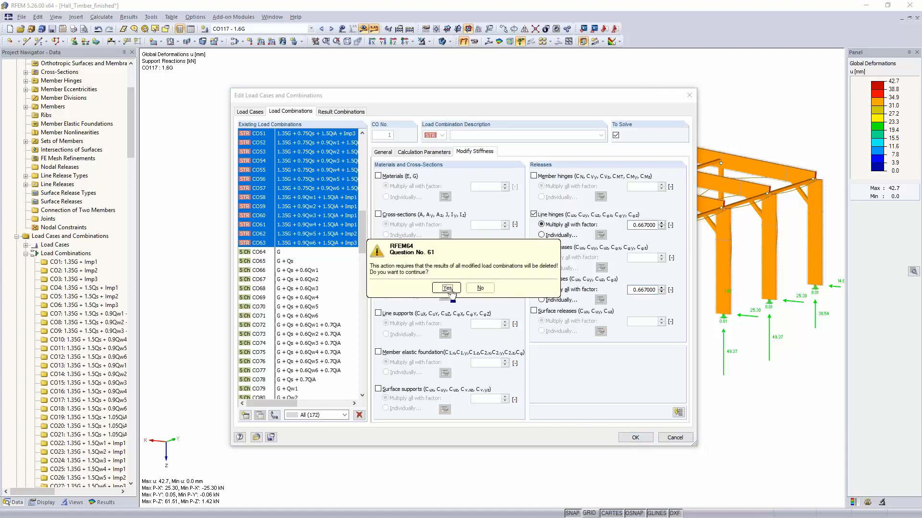
left_click(447, 289)
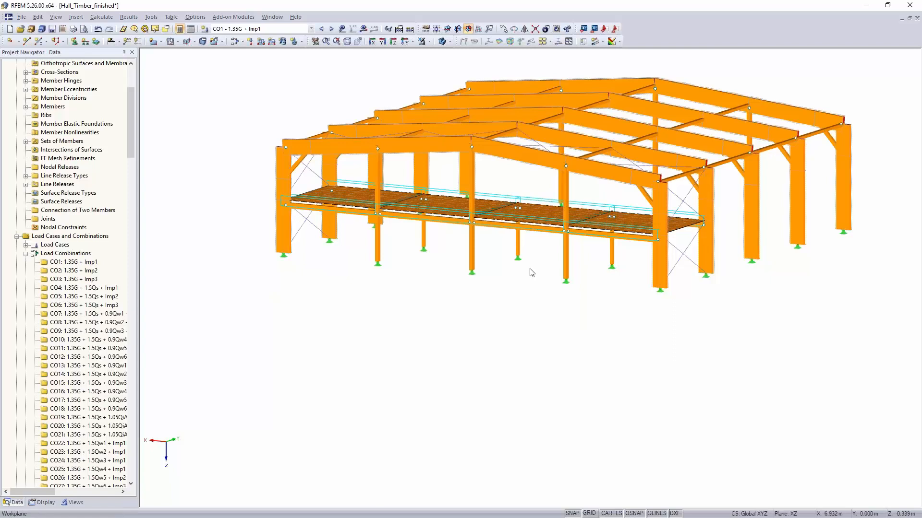
Step: Open the RF-LAMINATE add-on module for designing laminate surfaces
middle_click_drag(535, 294, 468, 368)
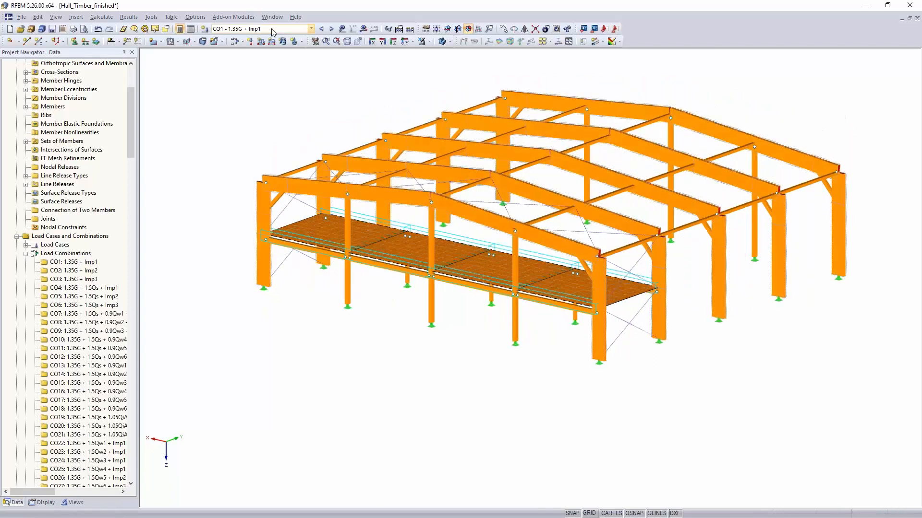
left_click(238, 17)
mouse_move(232, 148)
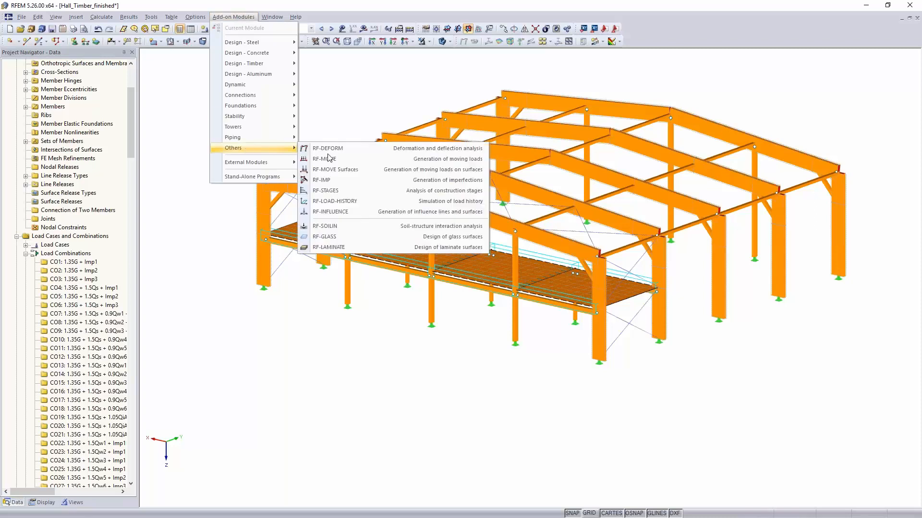
left_click(359, 247)
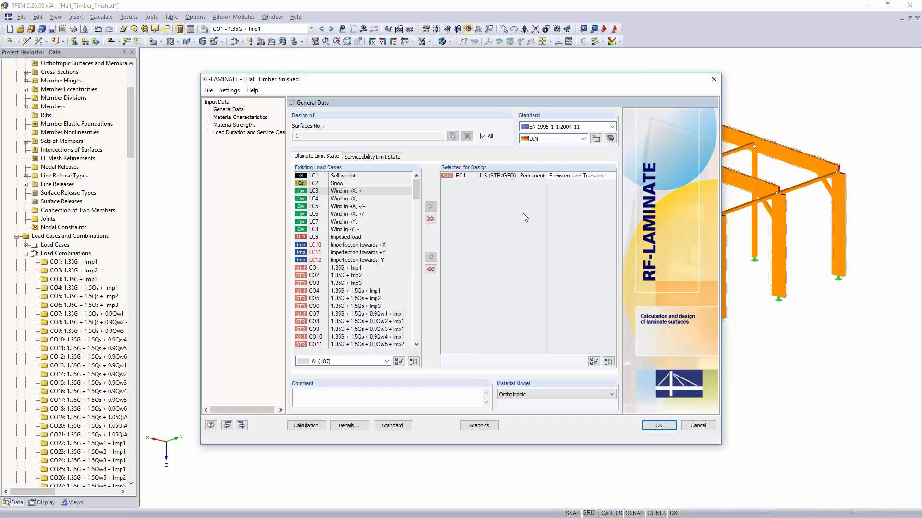
Step: Replace result combination RC1 with load combination CO48 in the ultimate limit state design
double_click(506, 179)
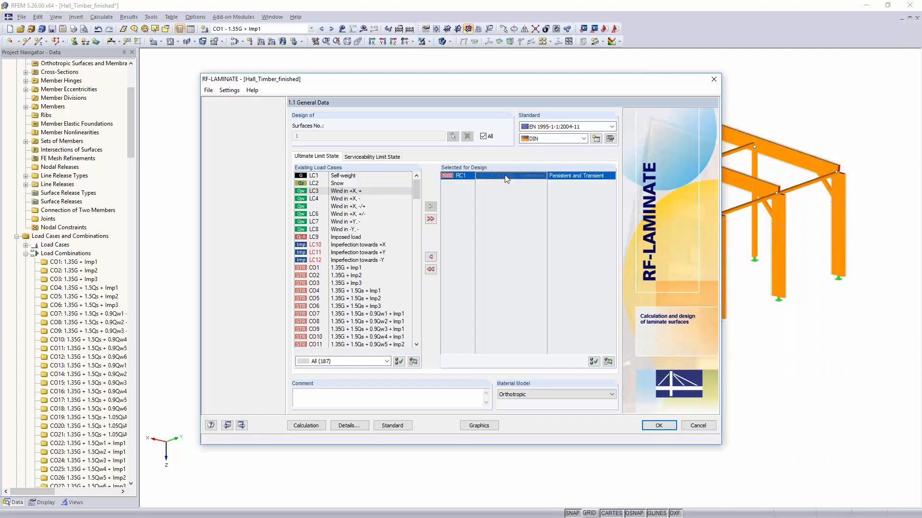
scroll(356, 302, "down", 5)
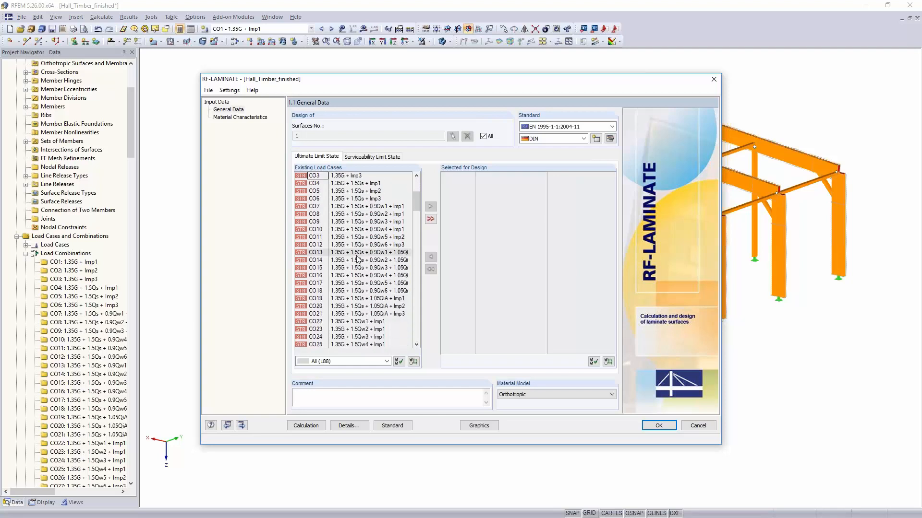
scroll(355, 301, "down", 5)
scroll(356, 260, "down", 1)
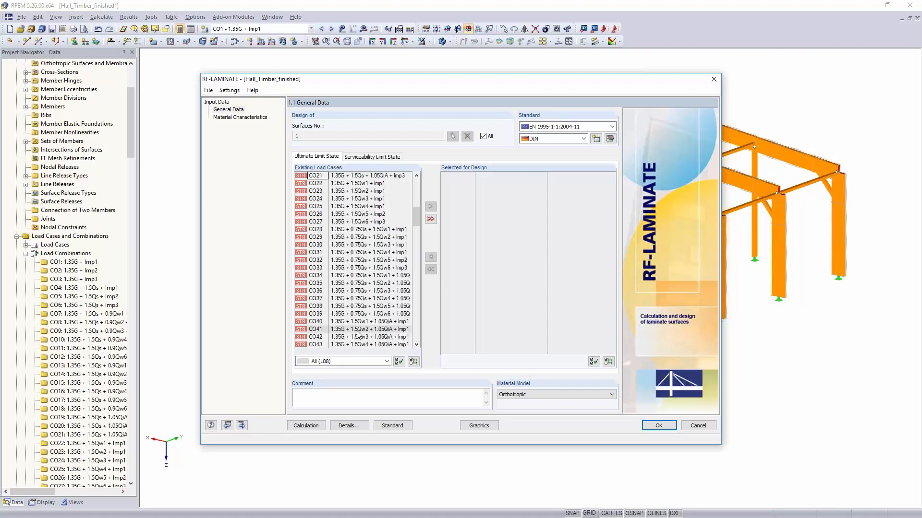
scroll(362, 311, "down", 3)
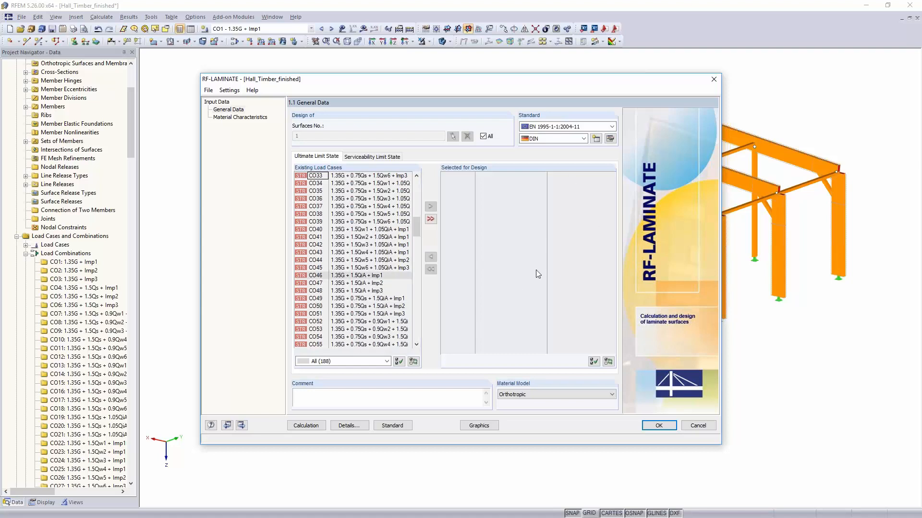
left_click(339, 293)
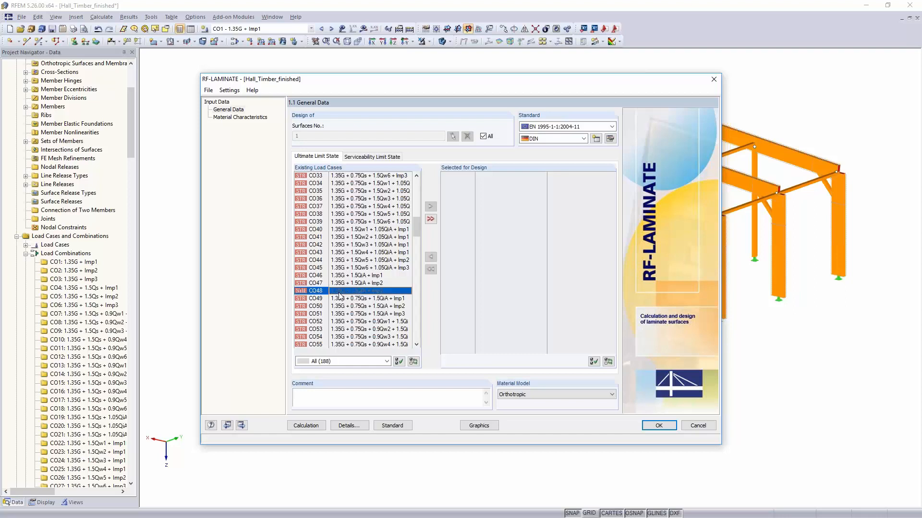
left_click(430, 207)
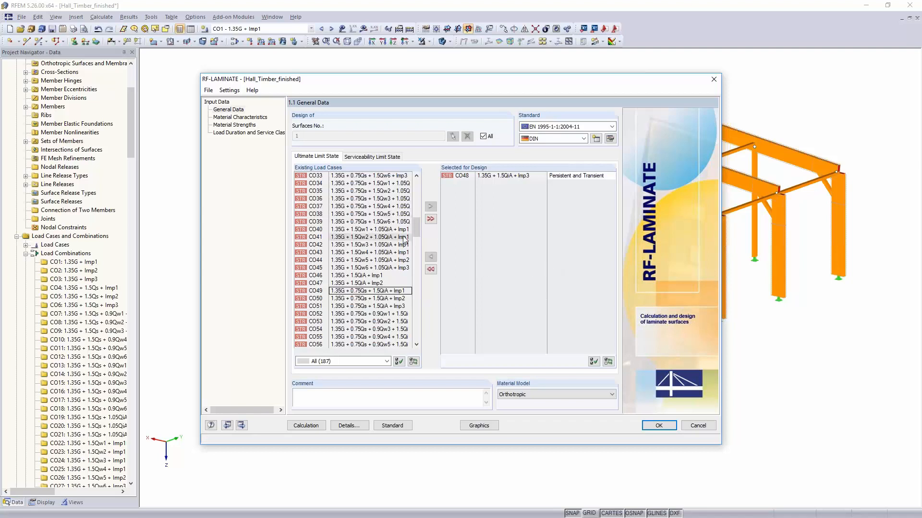
Step: Add load combination CO104 (G + 0.5Qs + QiA) to the serviceability limit state design
left_click(375, 157)
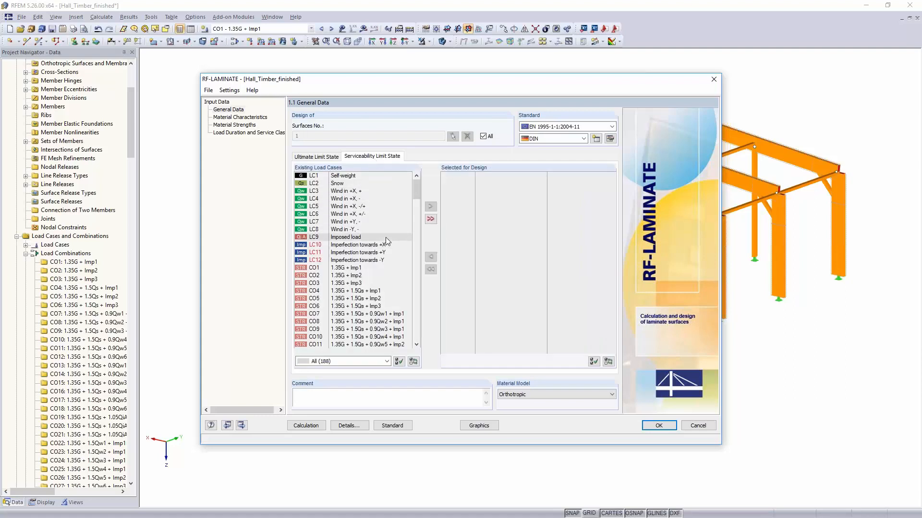
scroll(387, 240, "down", 3)
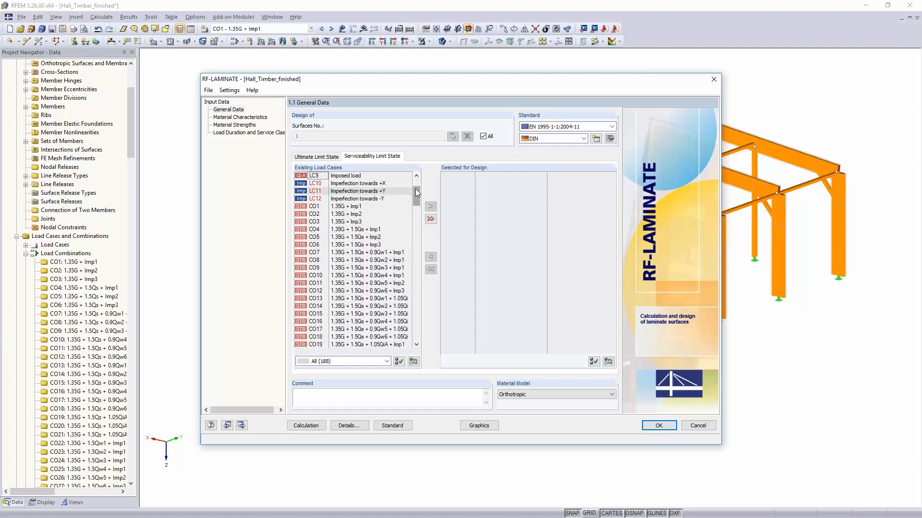
scroll(413, 216, "down", 10)
scroll(408, 268, "down", 20)
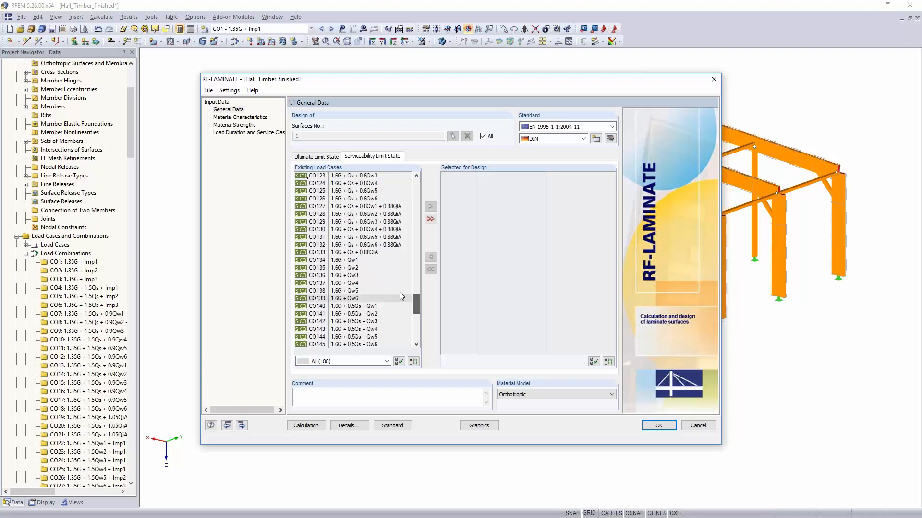
scroll(384, 263, "up", 3)
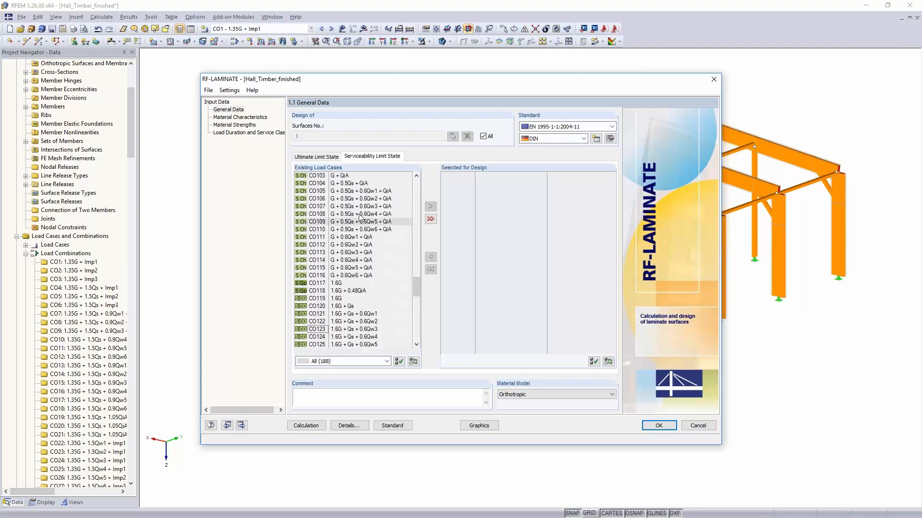
left_click(352, 187)
double_click(353, 187)
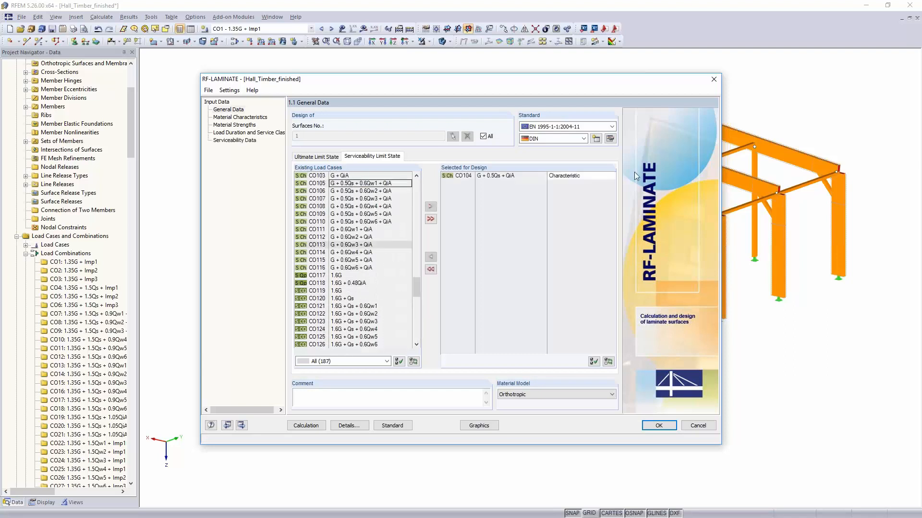
Step: Look through the design situations available for CO104 and the national annexes offered for EN 1995-1-1
left_click(591, 175)
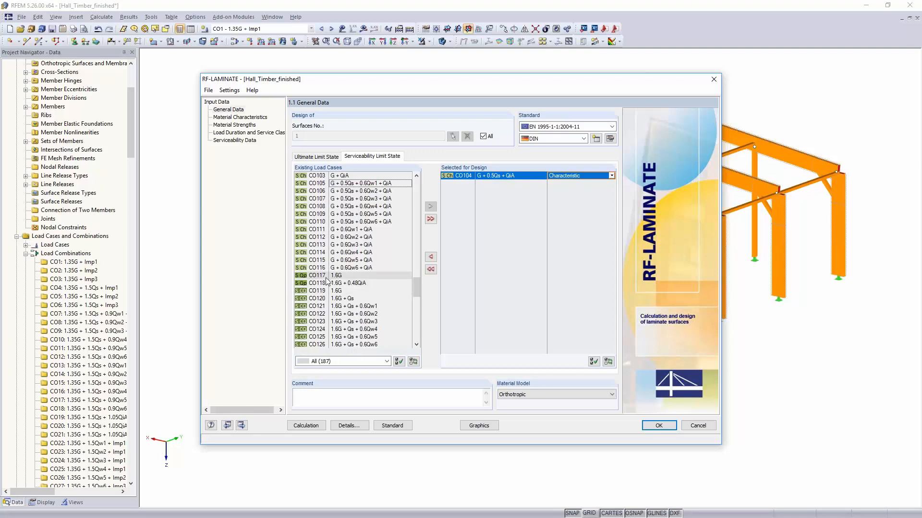
left_click(612, 175)
left_click(598, 157)
left_click(611, 176)
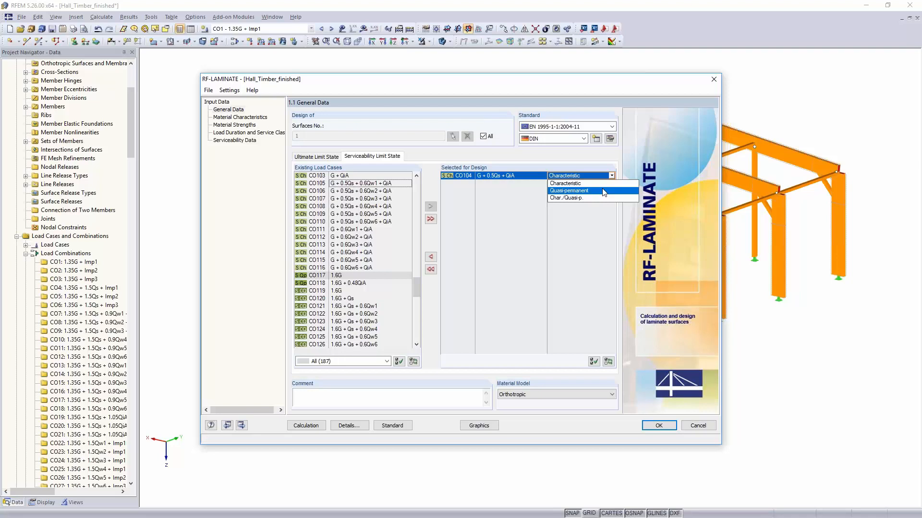
left_click(589, 154)
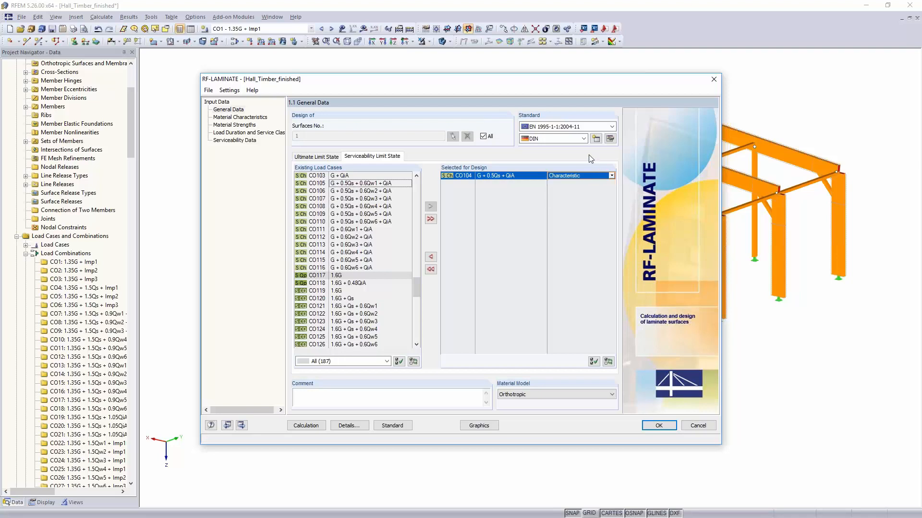
left_click(581, 139)
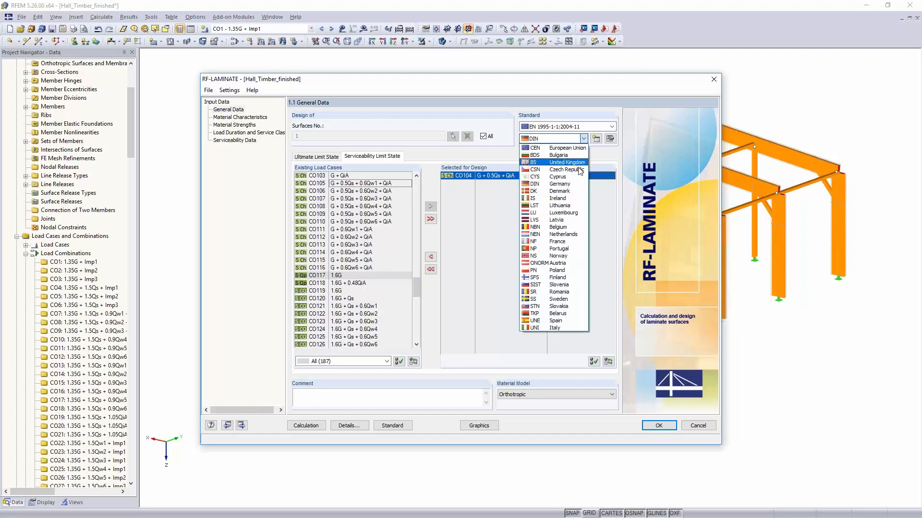
left_click(611, 162)
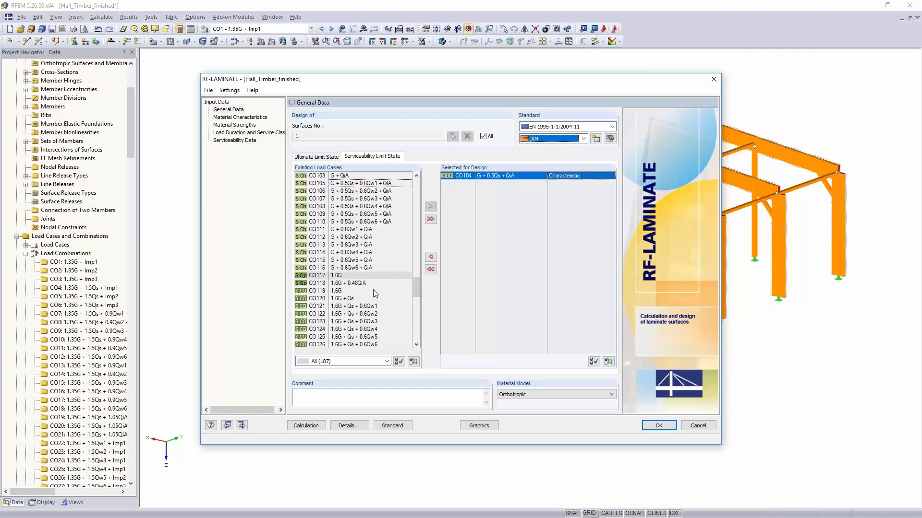
Step: Add load combinations CO117 (1.6G) and CO118 (1.6G + 0.48QiA) to the serviceability limit state design
left_click(343, 277)
left_click(343, 284, "shift")
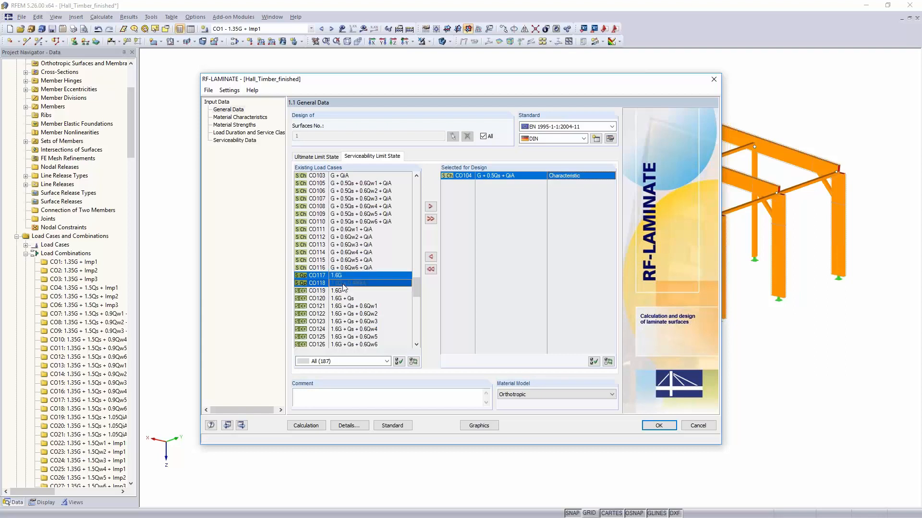
left_click(431, 206)
left_click(529, 183)
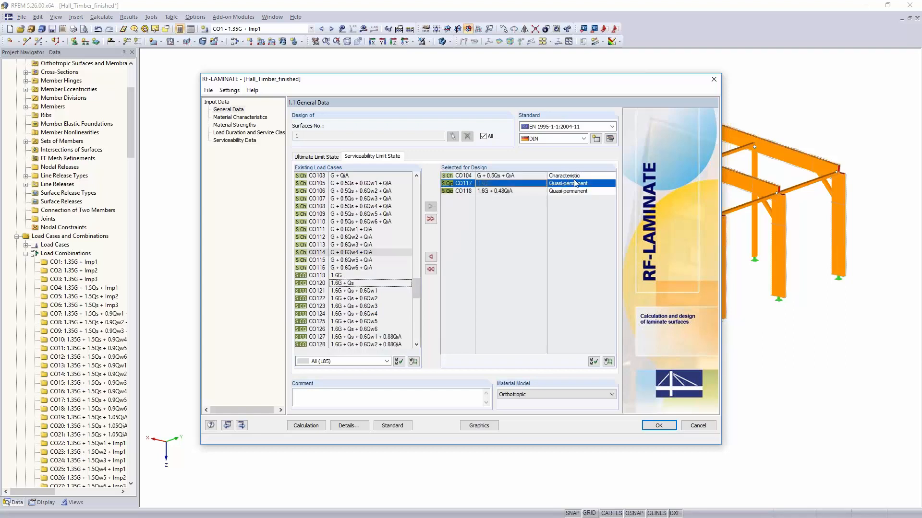
left_click(570, 191)
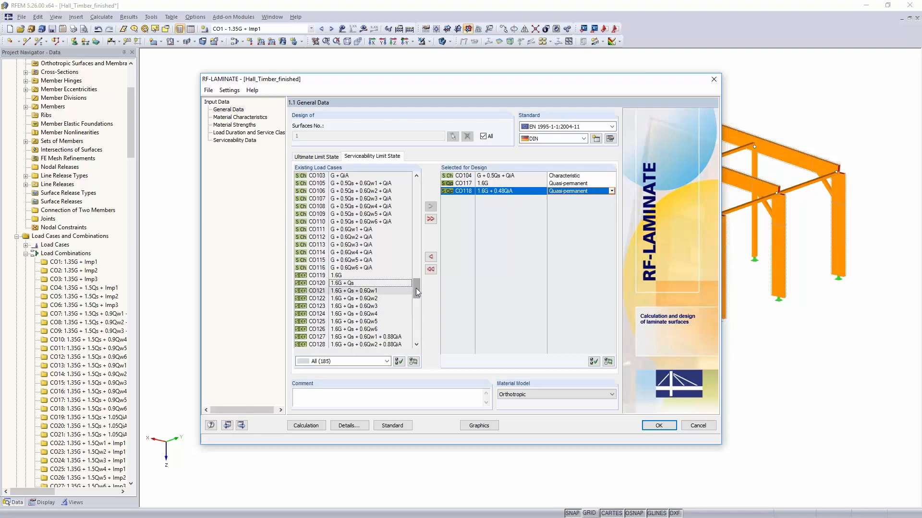
Step: Add load combinations CO159 (1.6G + 0.5Qs + 1.18QiA) and CO164 to the serviceability limit state design
left_click_drag(416, 291, 383, 325)
double_click(372, 314)
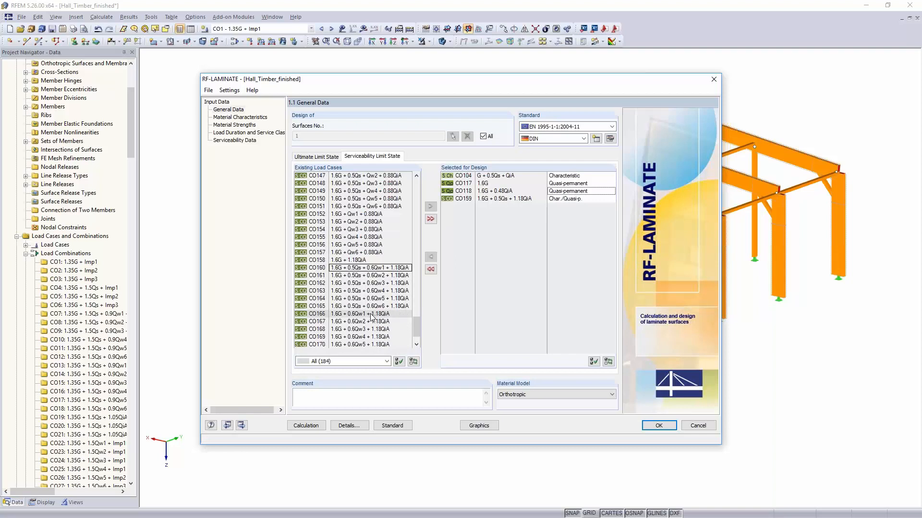
scroll(367, 293, "down", 3)
double_click(365, 283)
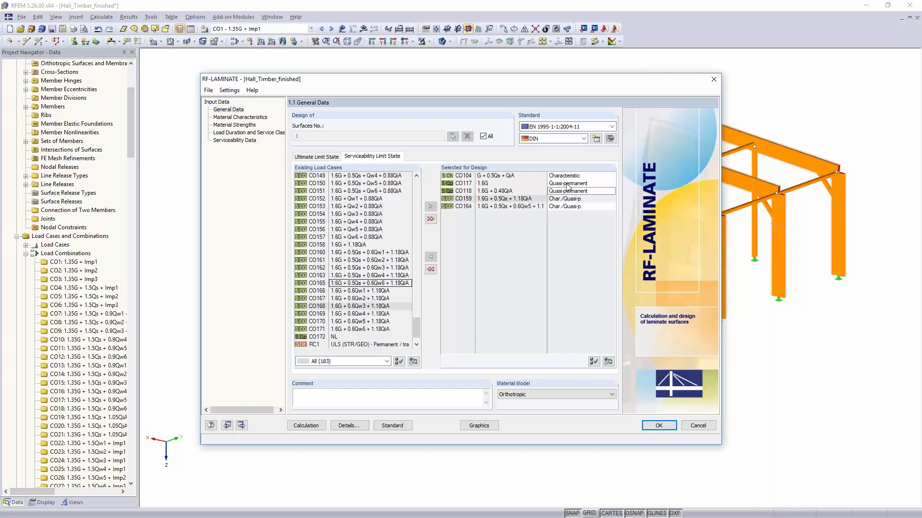
Step: Examine the material factors and the serviceability deflection limits of the DIN national annex for EN 1995-1-1
left_click_drag(571, 84, 446, 27)
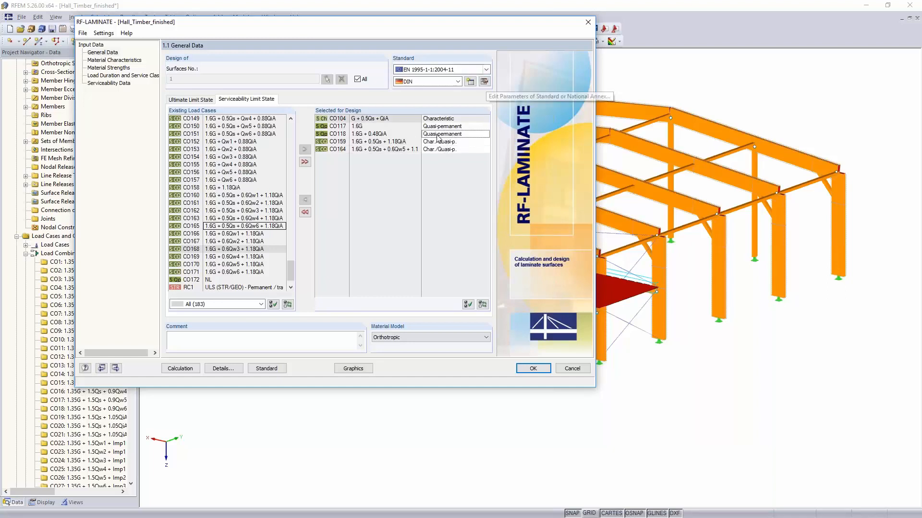
left_click(485, 82)
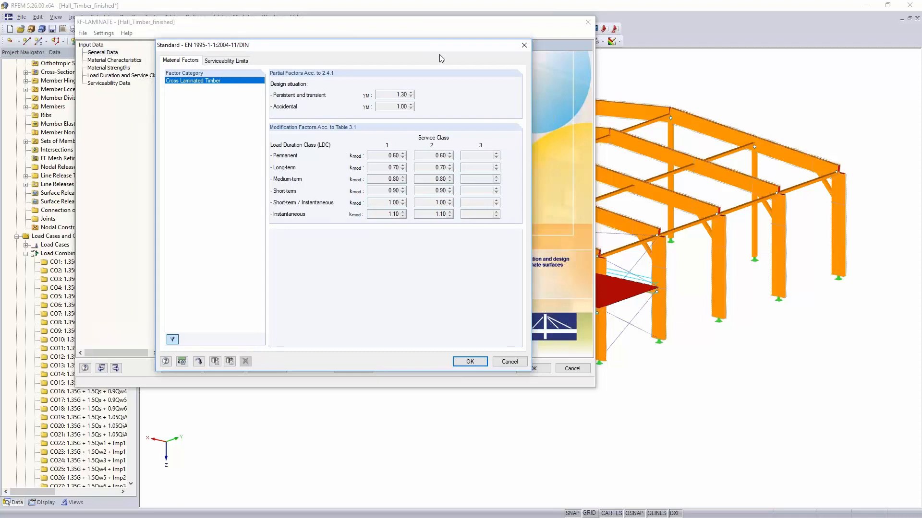
left_click_drag(436, 46, 881, 55)
left_click(674, 66)
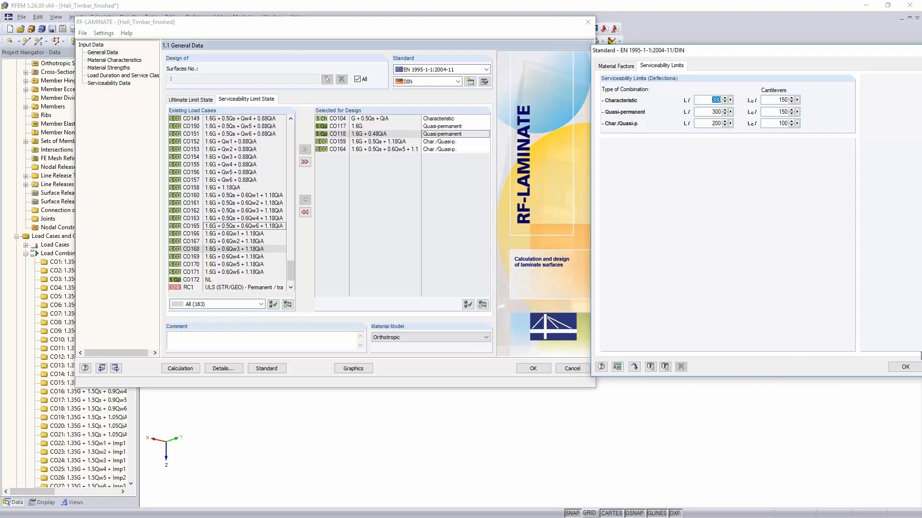
key("Escape")
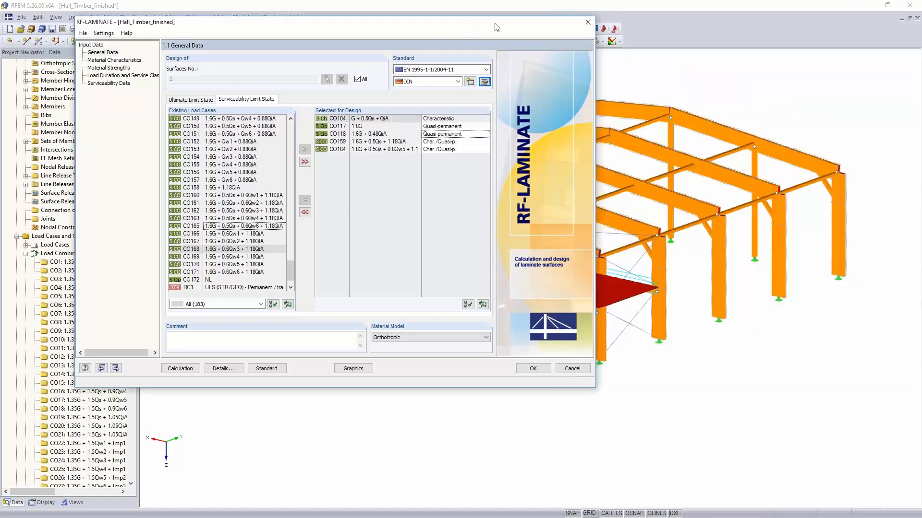
Step: Examine the design details for the displayed layer stresses, the plate bending theory and the result windows
left_click_drag(496, 27, 668, 48)
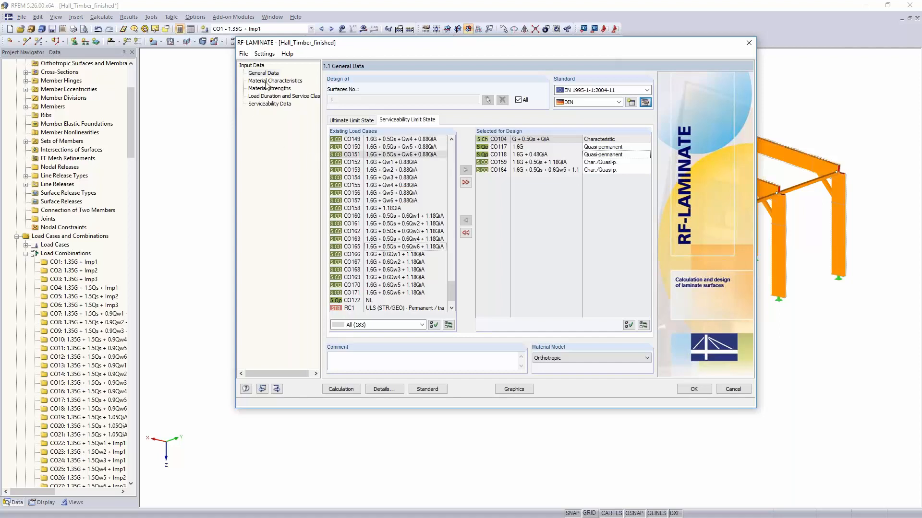
left_click(384, 389)
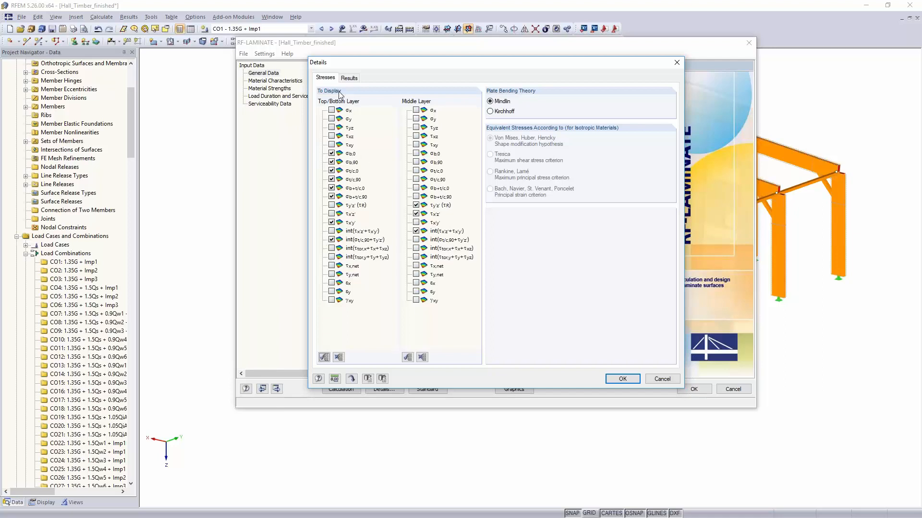
left_click(349, 79)
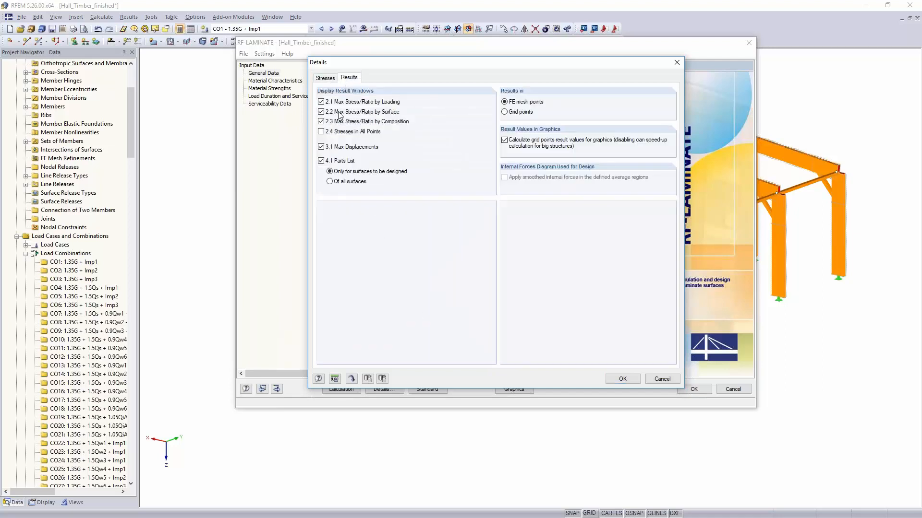
left_click(658, 382)
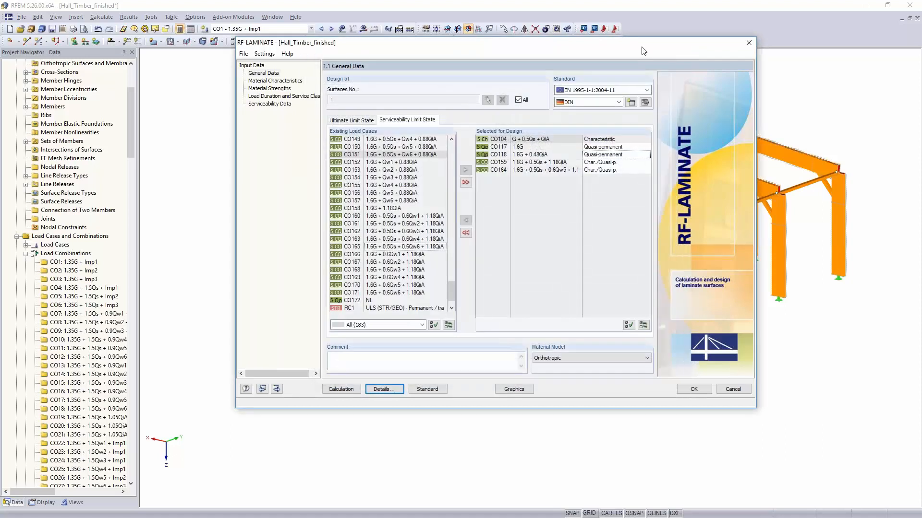
Step: Examine the layer composition of the slab and the producers offered for importing layers from the library
left_click_drag(640, 46, 676, 75)
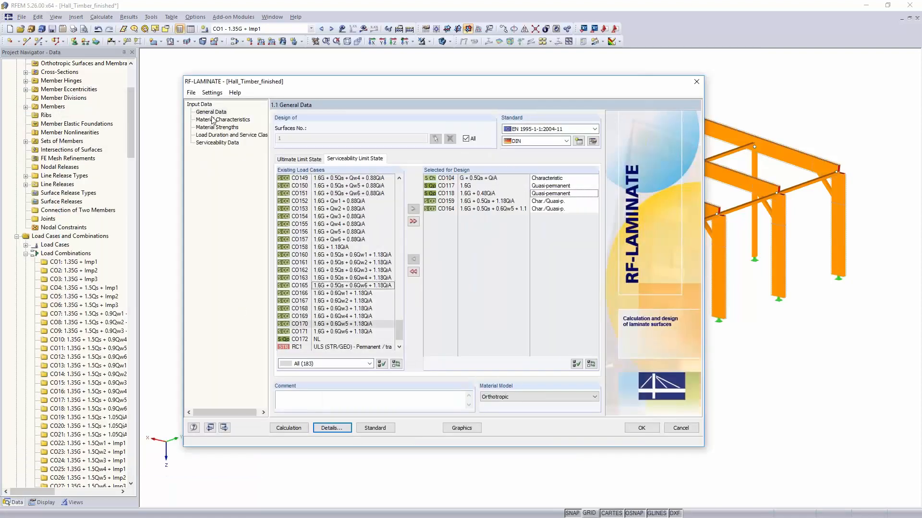
left_click(212, 120)
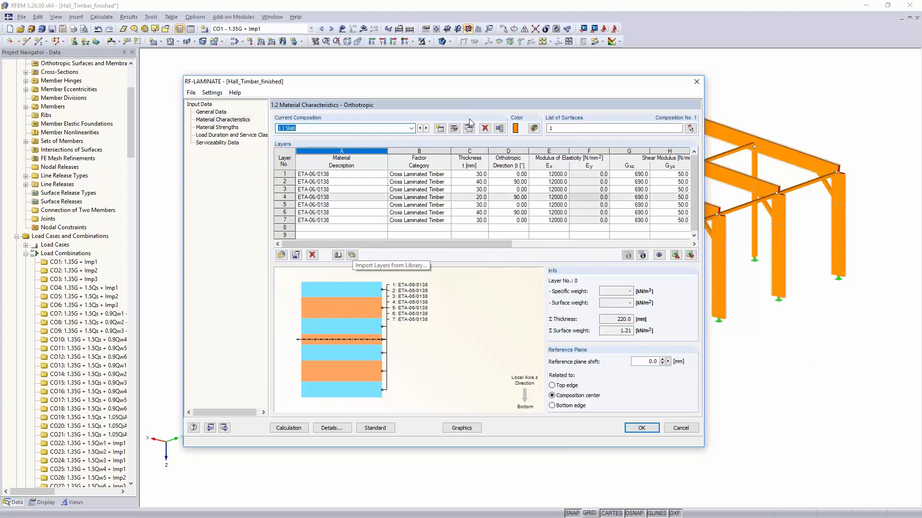
left_click_drag(497, 76, 471, 22)
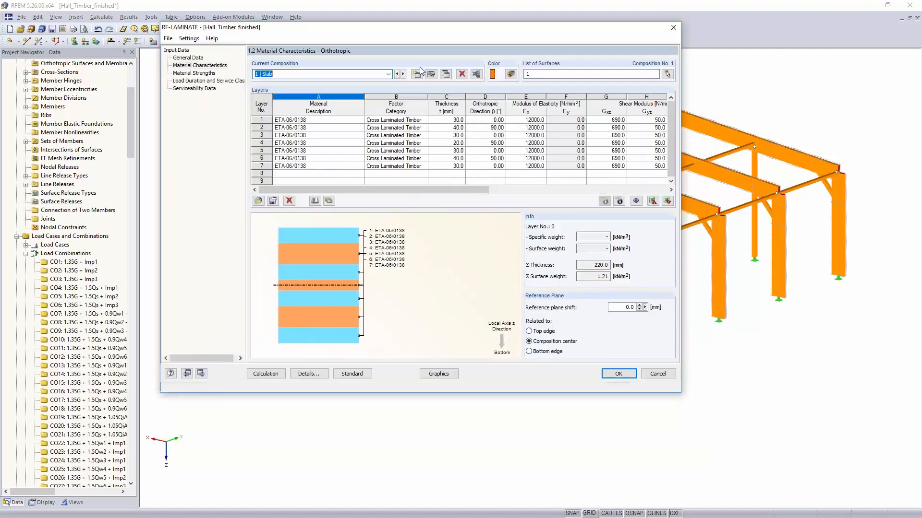
left_click(330, 202)
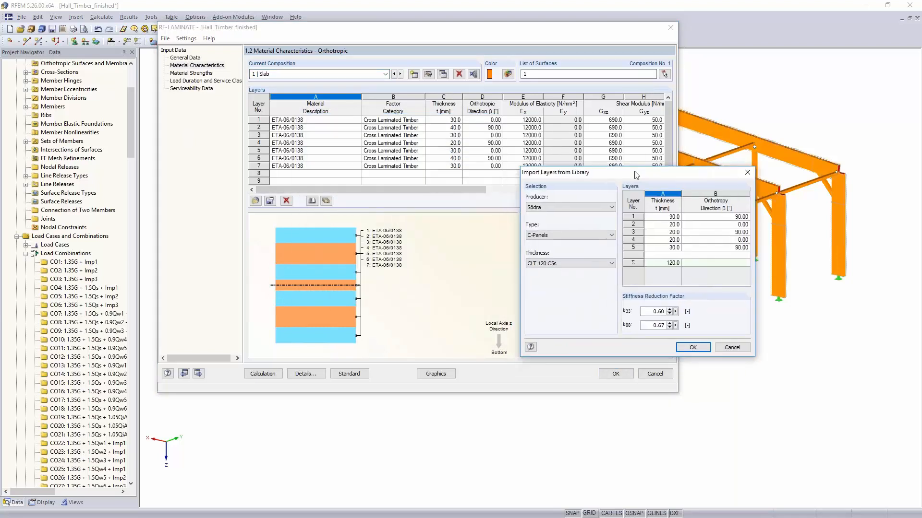
left_click(608, 206)
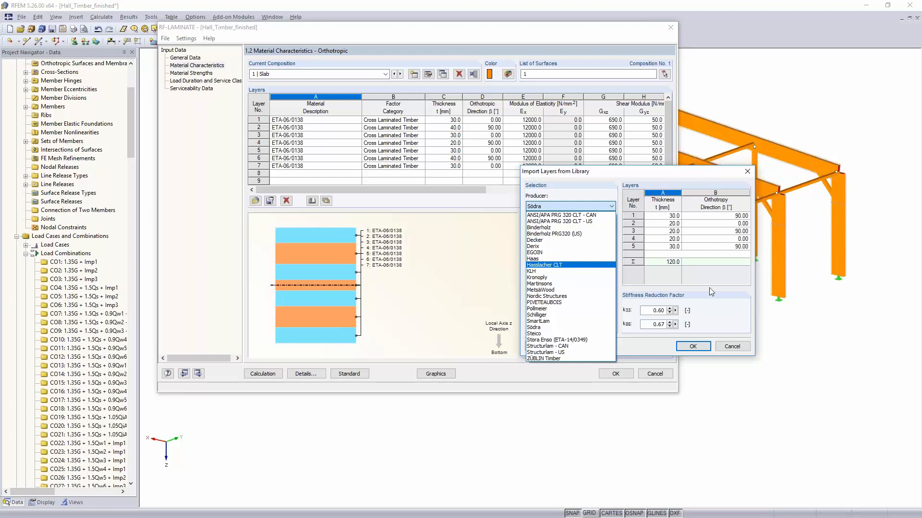
left_click(743, 350)
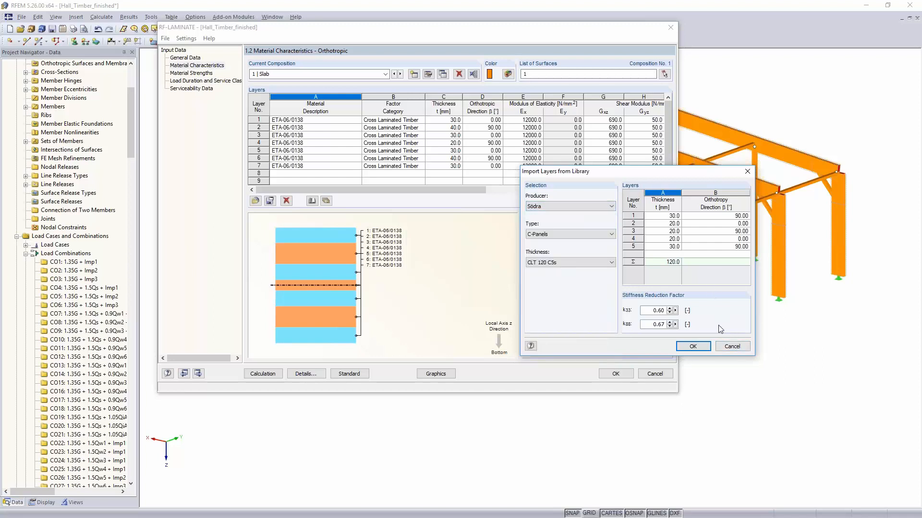
left_click(737, 348)
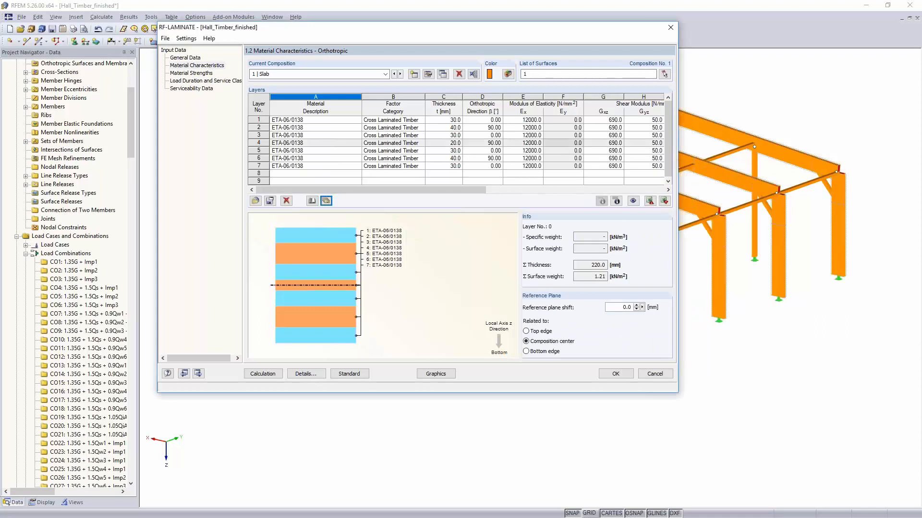
Step: Check the calculation options and stiffness reduction factors in the details of the slab's composition
left_click(428, 74)
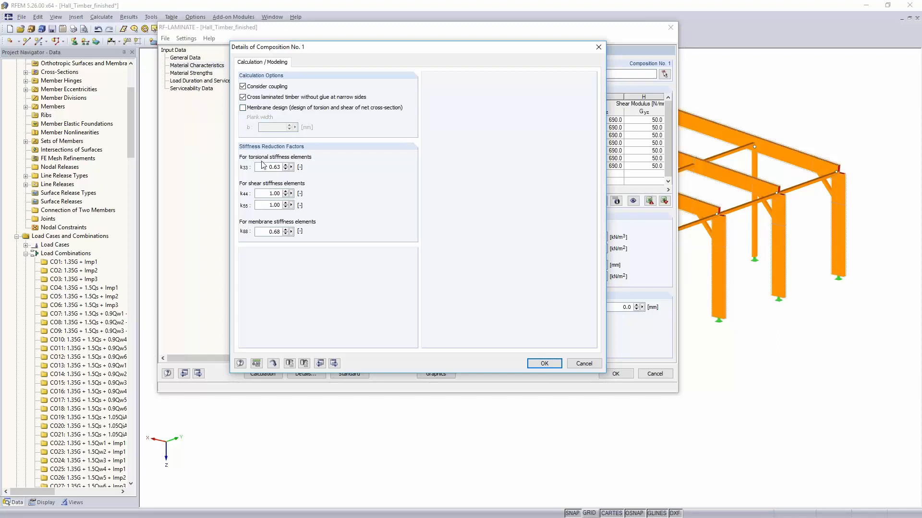
left_click(269, 232)
left_click(584, 364)
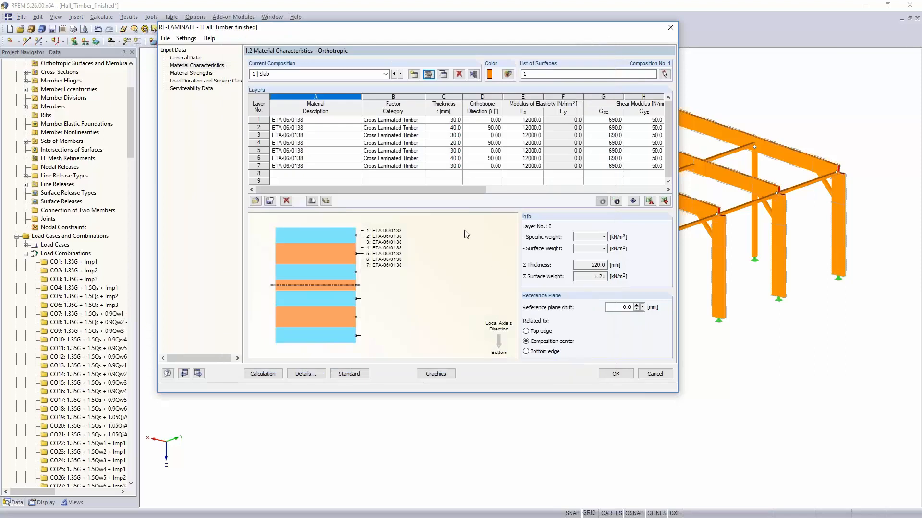
left_click_drag(445, 191, 410, 205)
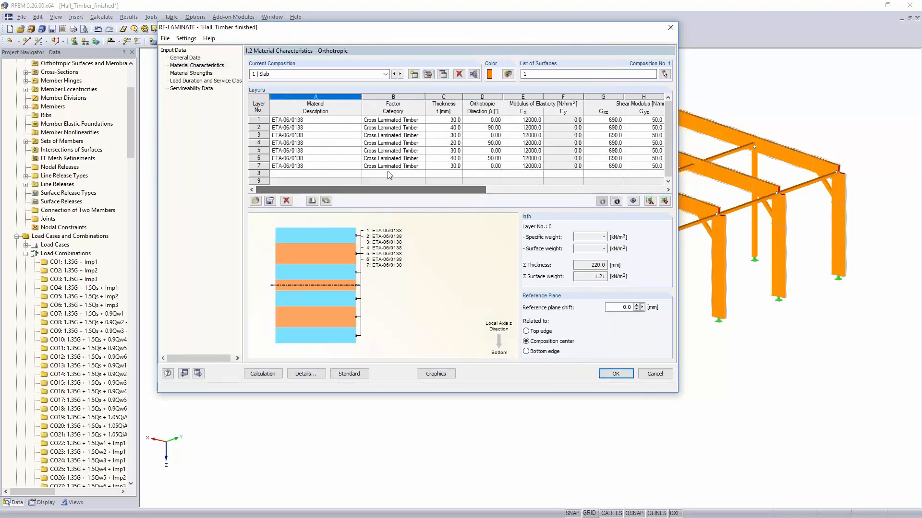
Step: Review the load duration classes and how surfaces can be assigned to different service classes, keeping the service class identical for all surfaces
left_click(197, 72)
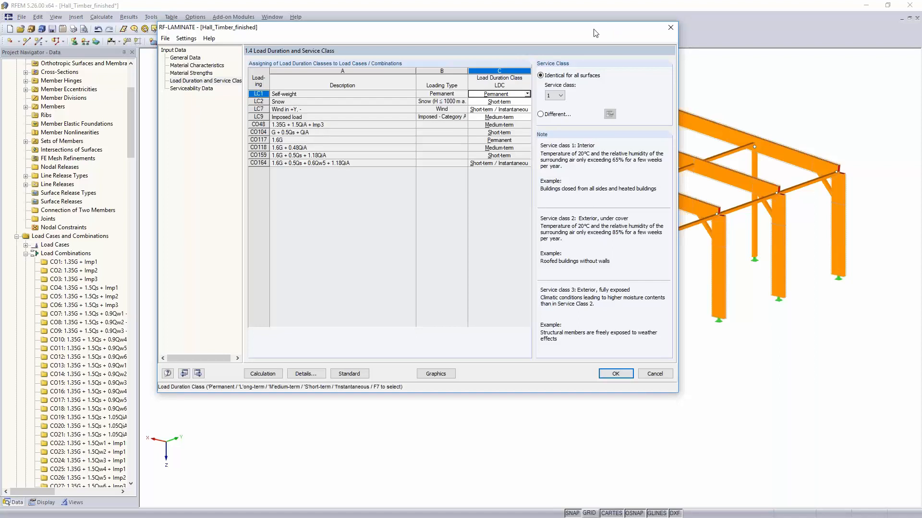
left_click_drag(489, 28, 327, 52)
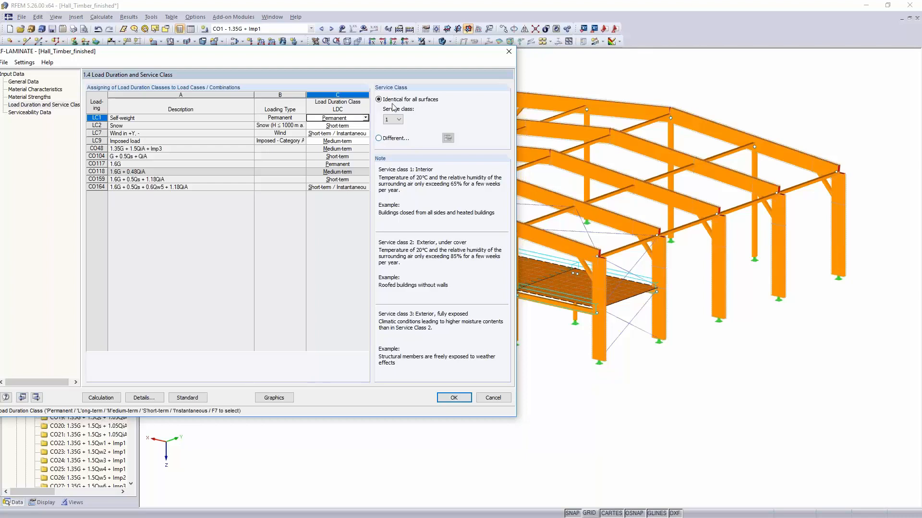
left_click(387, 139)
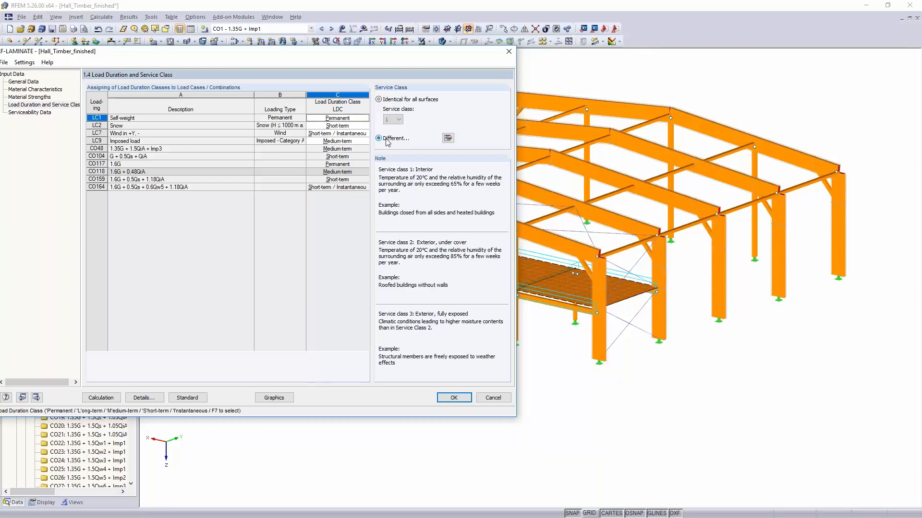
left_click(447, 140)
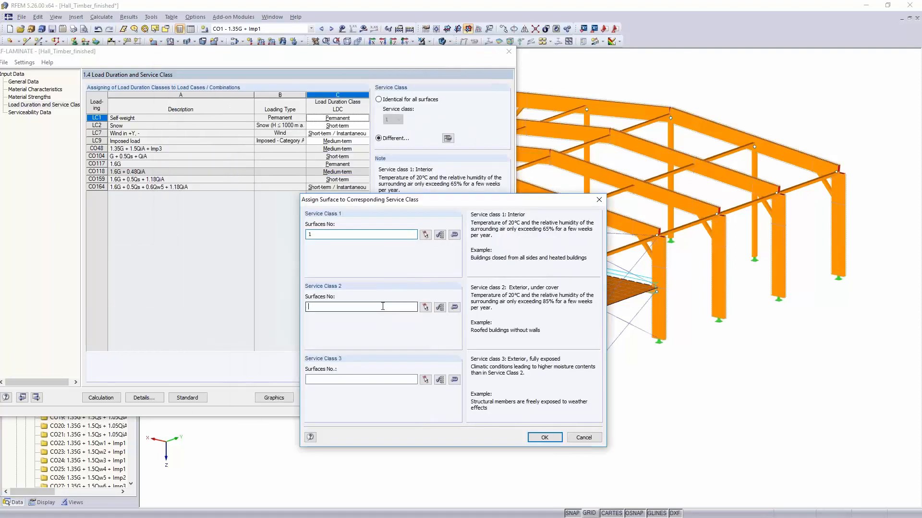
left_click(589, 439)
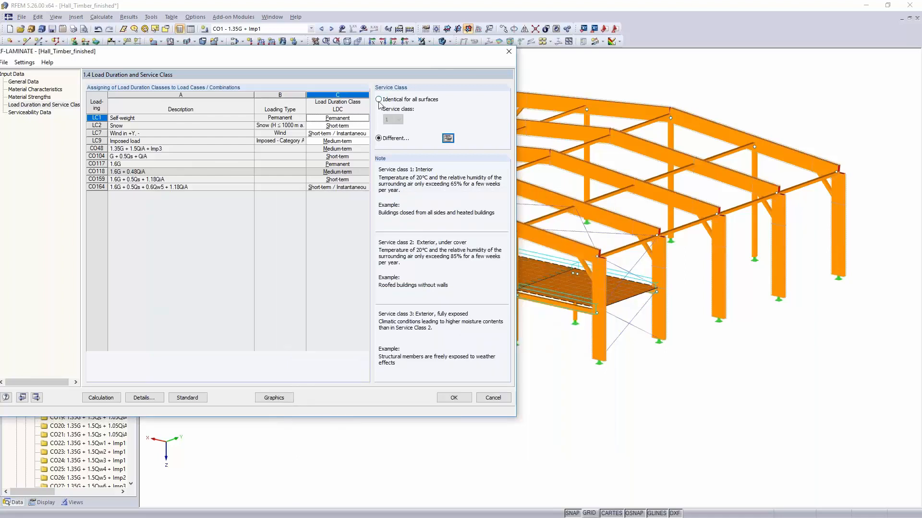
left_click(379, 100)
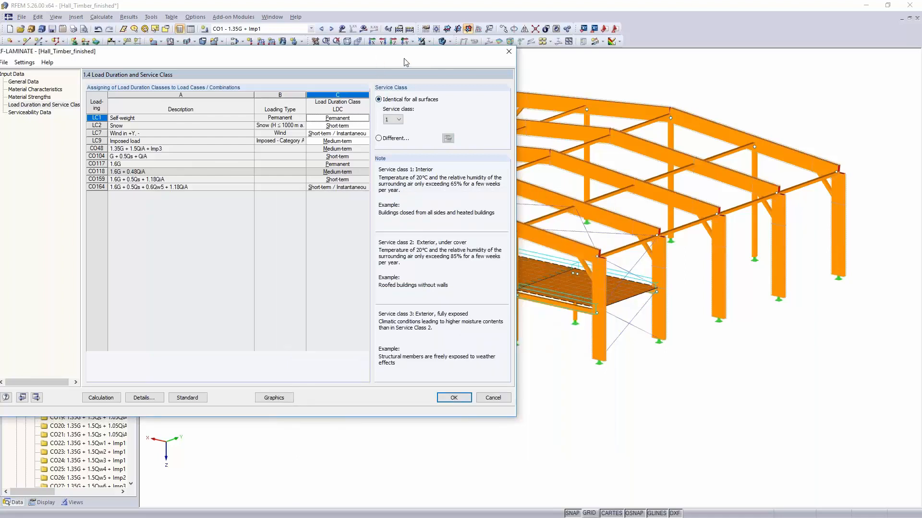
Step: Add surface 1 to the reference length assignments in the serviceability data
left_click_drag(438, 60, 607, 43)
left_click(200, 95)
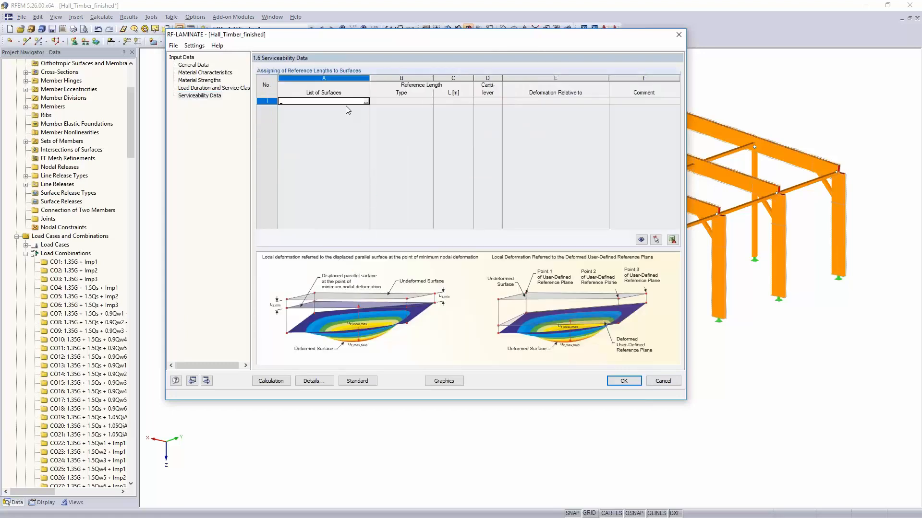
type("1")
key("Tab")
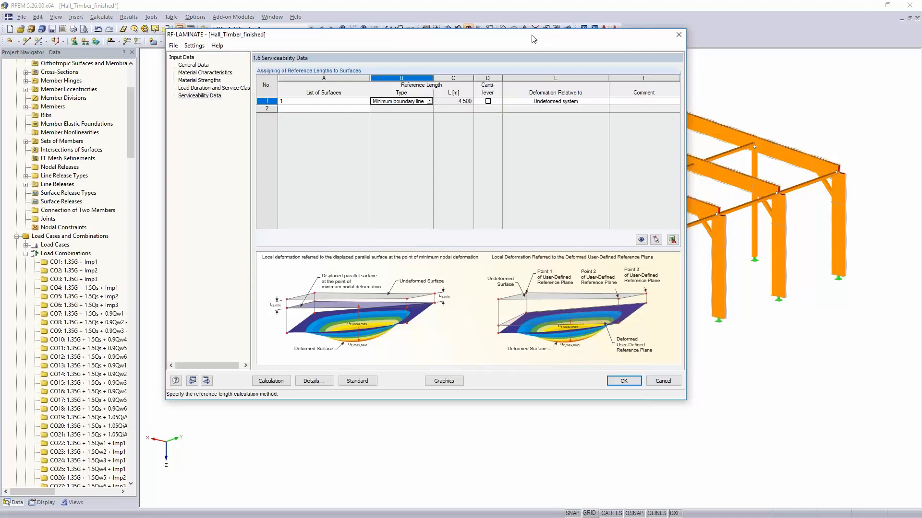
left_click_drag(477, 39, 190, 52)
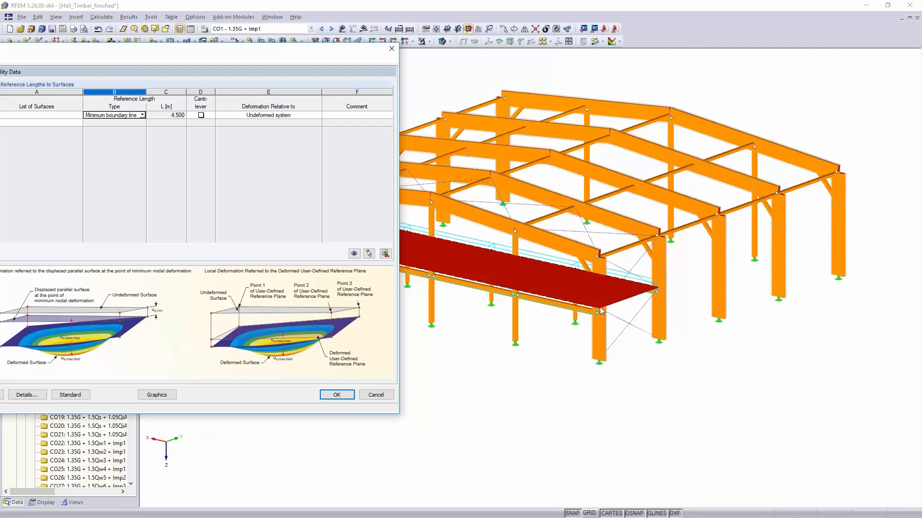
Step: Relate the deformation of surface 1 to the displaced parallel surface
left_click_drag(313, 59, 646, 82)
left_click(626, 140)
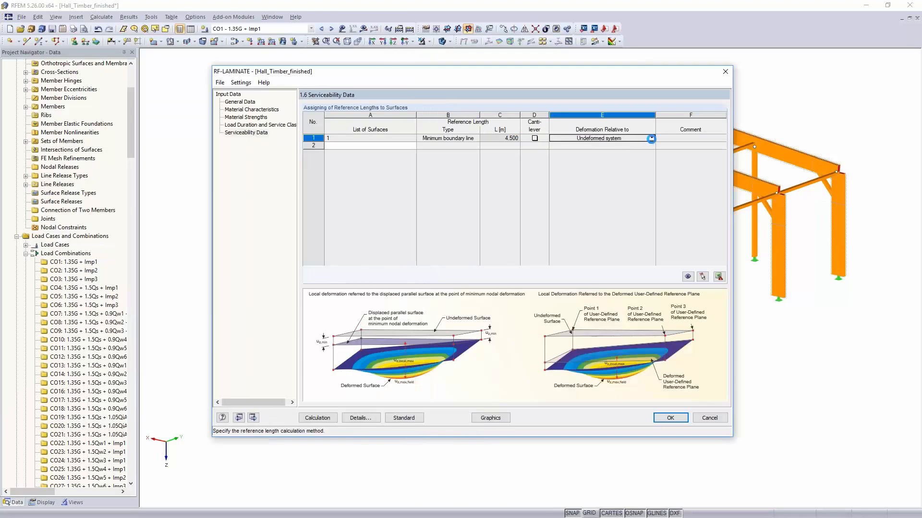
left_click(651, 139)
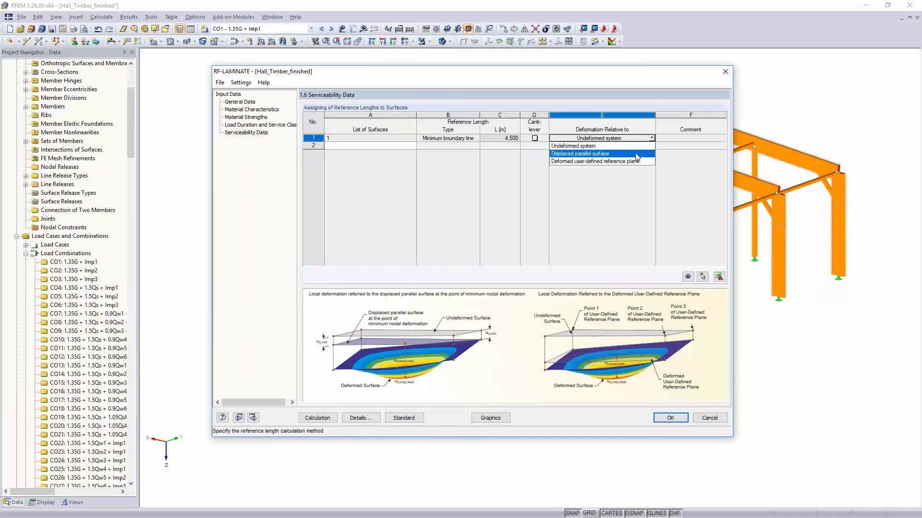
left_click(637, 154)
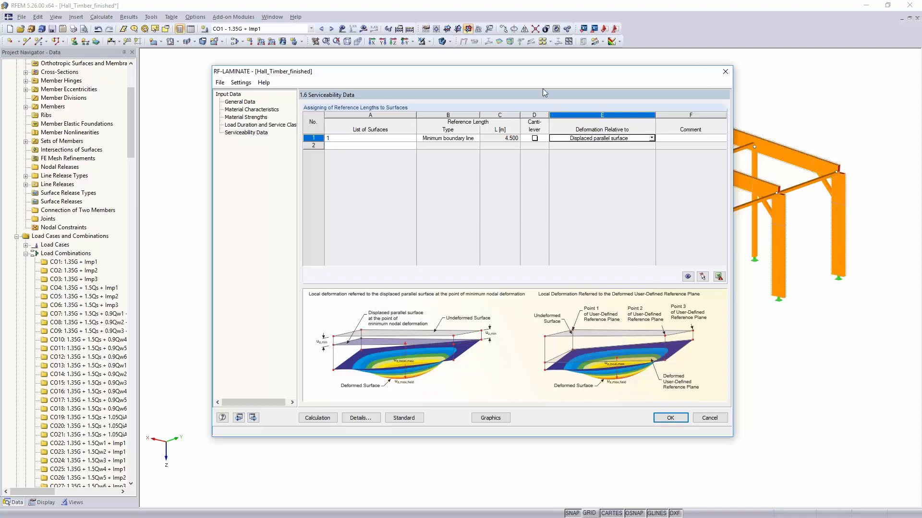
Step: Run the RF-LAMINATE calculation and move its results window clear of the slab in the model
left_click_drag(539, 73, 292, 94)
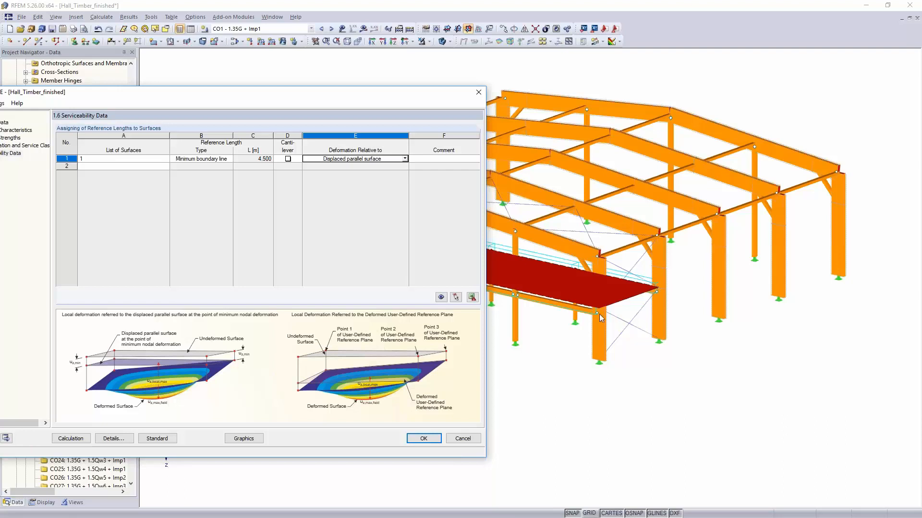
left_click_drag(383, 97, 647, 26)
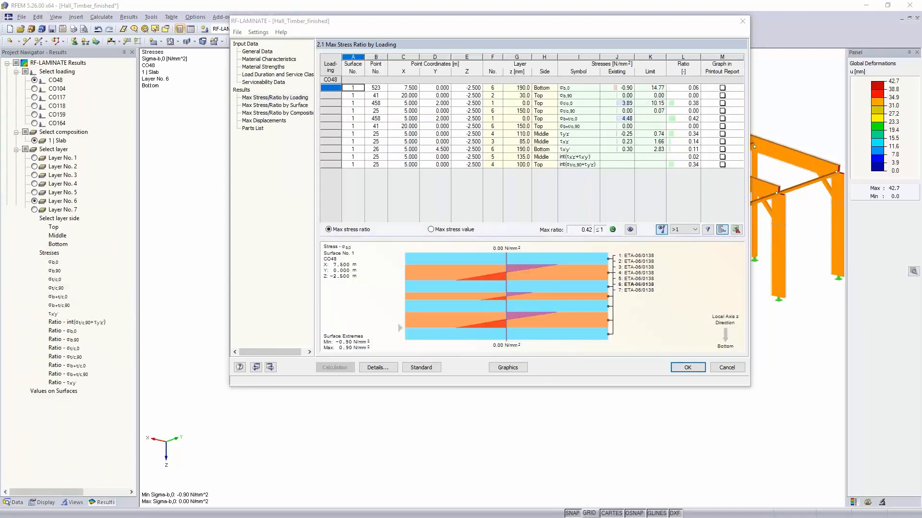
left_click_drag(579, 26, 328, 26)
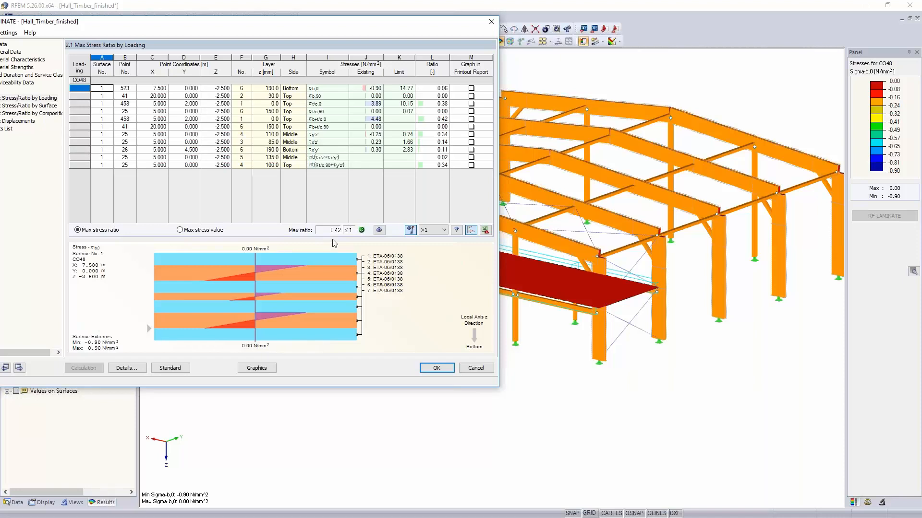
Step: Examine the distributions across the layers for the σb+t/c,0 ratio and the σb,0 and σt/c,0 stresses of CO48
left_click(424, 119)
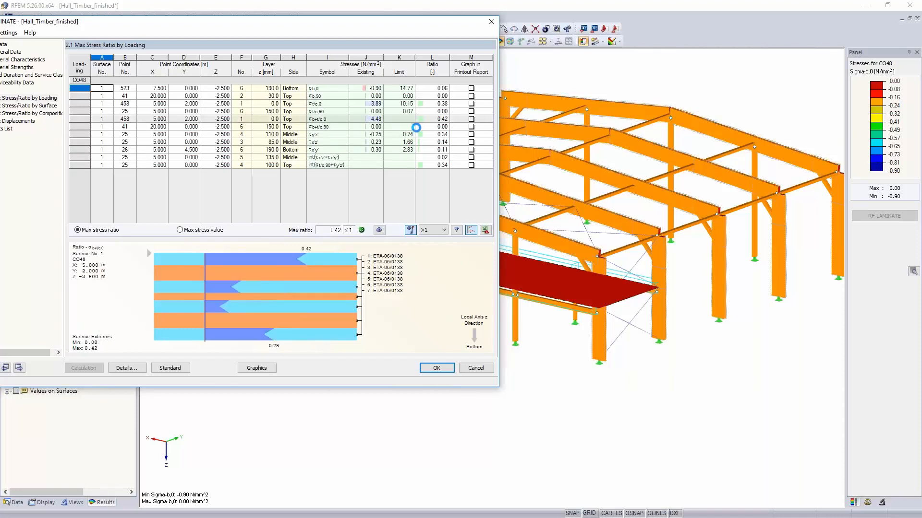
left_click(425, 119)
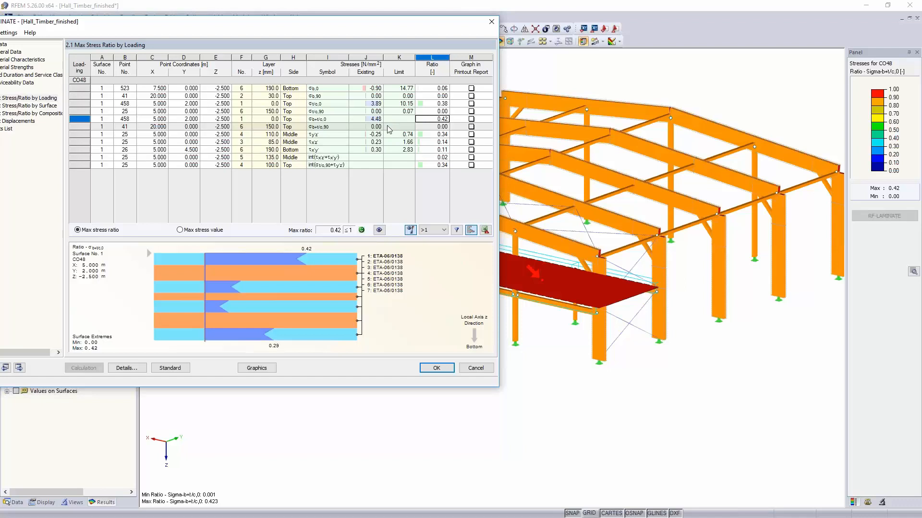
left_click(392, 89)
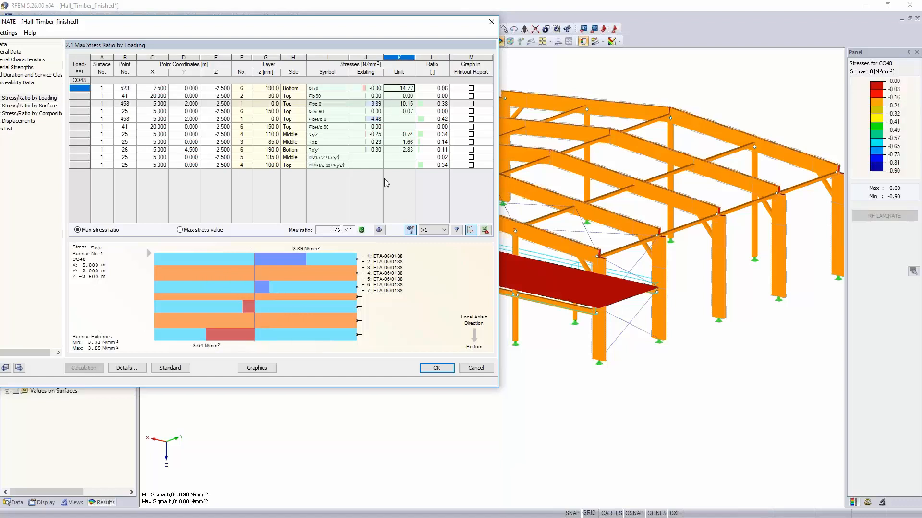
key("Down")
key("Down")
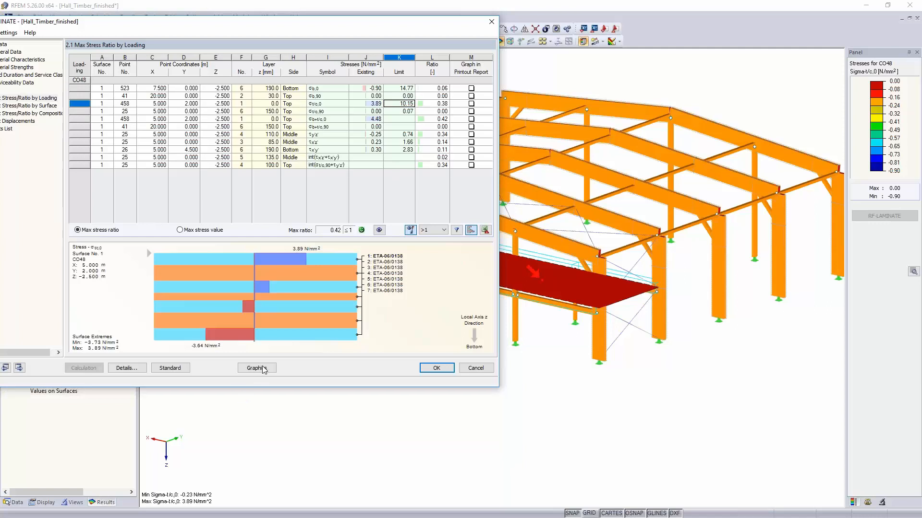
Step: View the σt/c,0 and τx'y' stresses of layer 1 graphically on the slab in the model
left_click(258, 368)
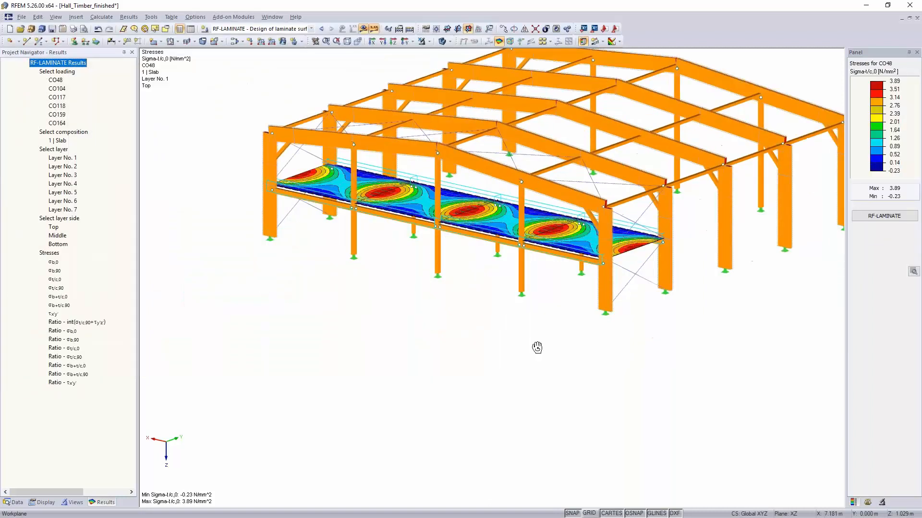
scroll(537, 349, "up", 2)
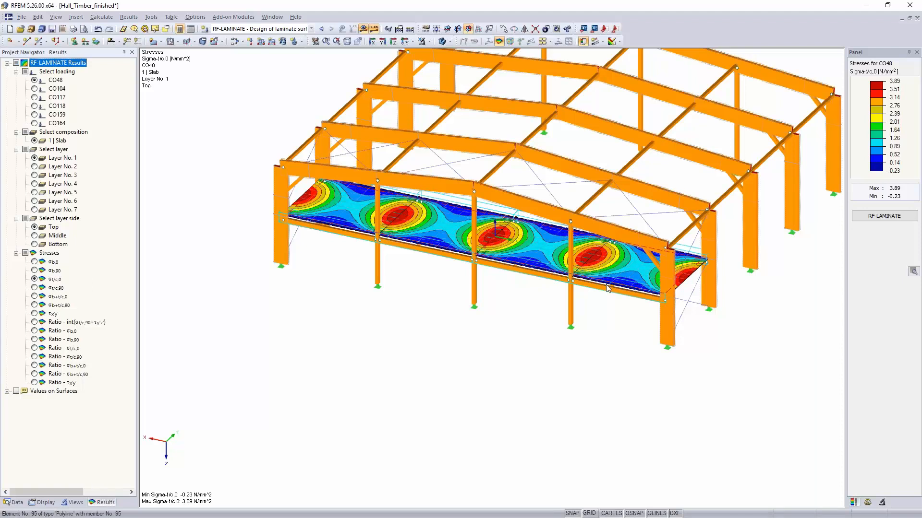
left_click(34, 313)
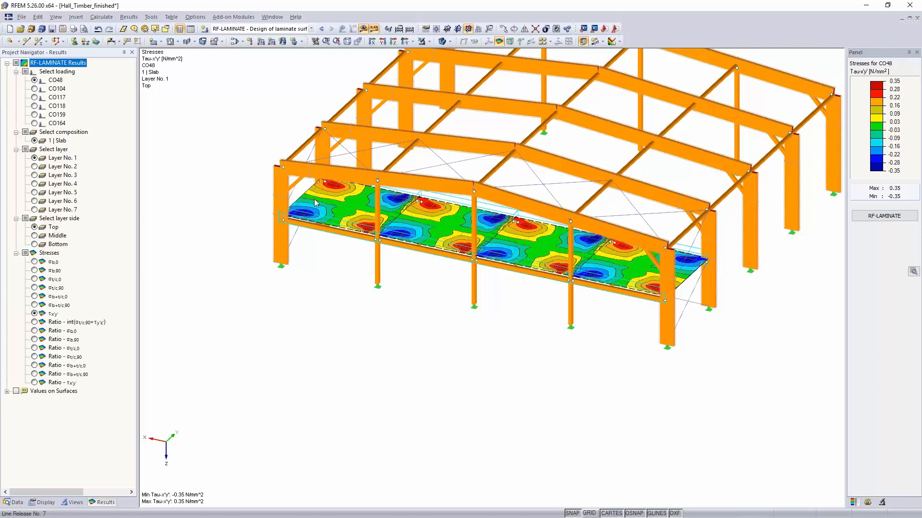
Step: Reopen the RF-LAMINATE results and examine the slab's maximum displacements, including the uz ratio and uz displacement for CO104
left_click(234, 16)
left_click(240, 29)
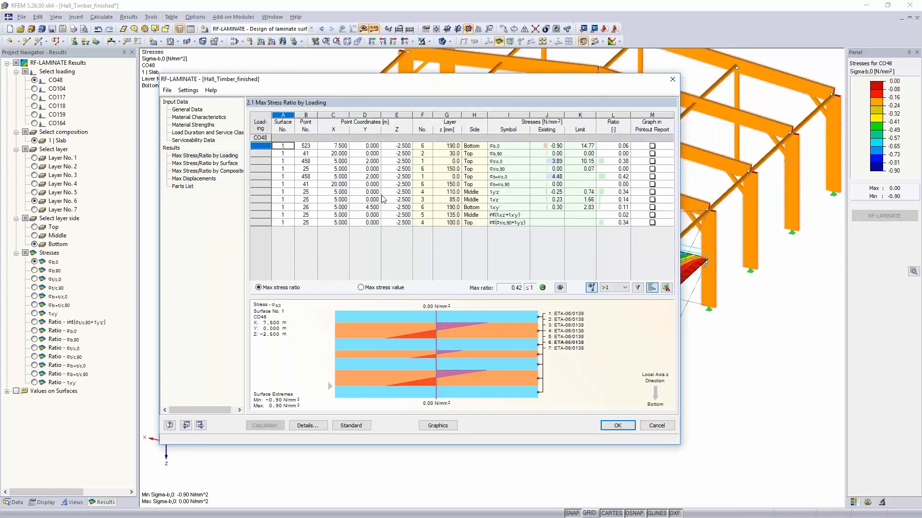
left_click(195, 179)
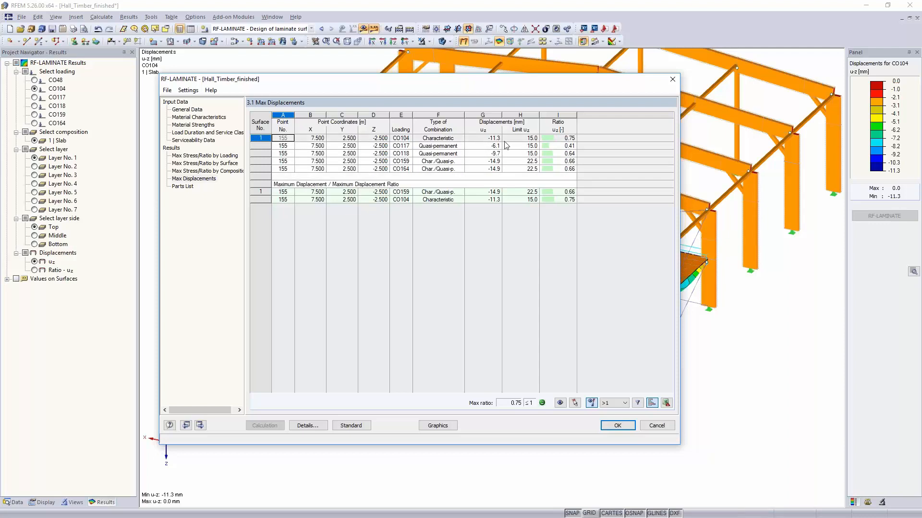
left_click(566, 138)
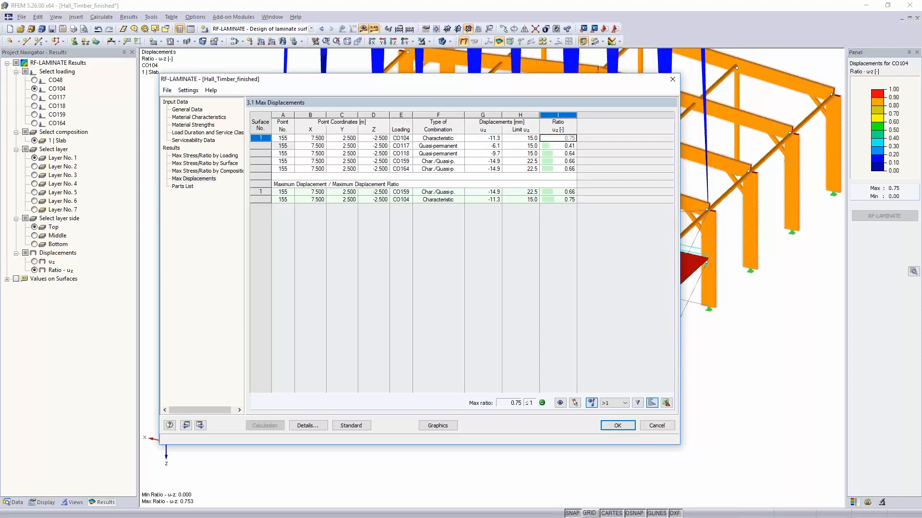
left_click(488, 137)
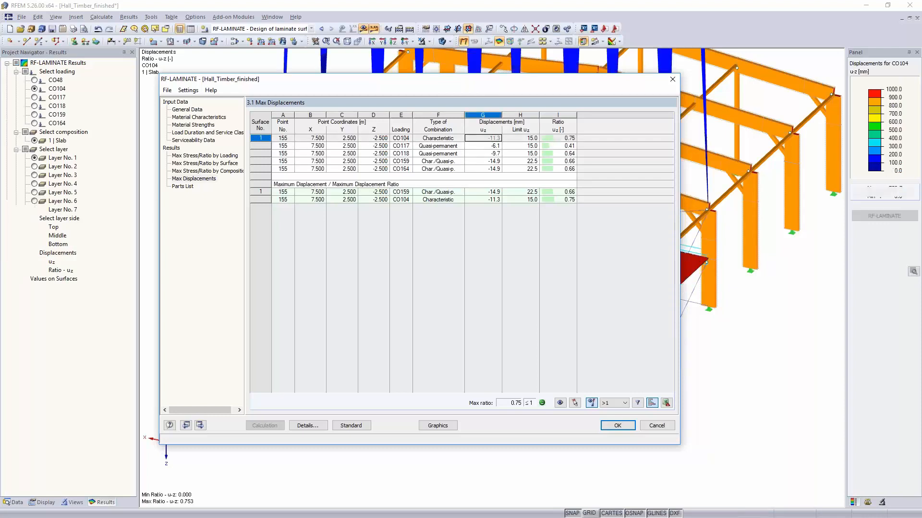
left_click_drag(310, 82, 77, 85)
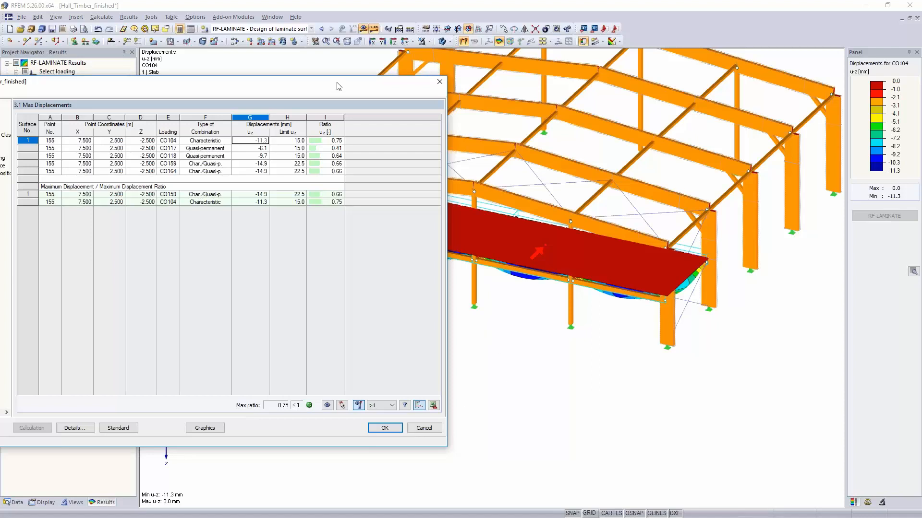
left_click_drag(339, 83, 543, 45)
left_click_drag(677, 57, 696, 106)
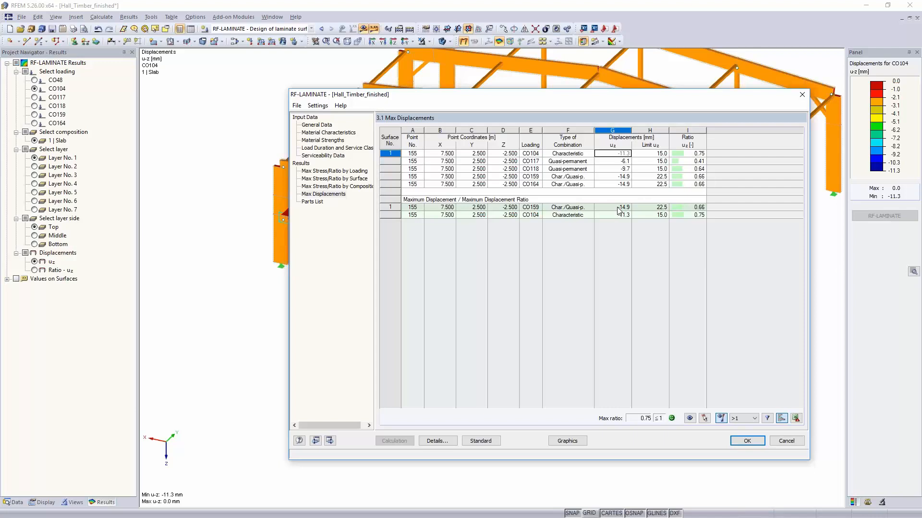
Step: Return to the maximum stress ratios by loading and inspect the shear stresses τy'z' and τx'z' across the layers
left_click(352, 171)
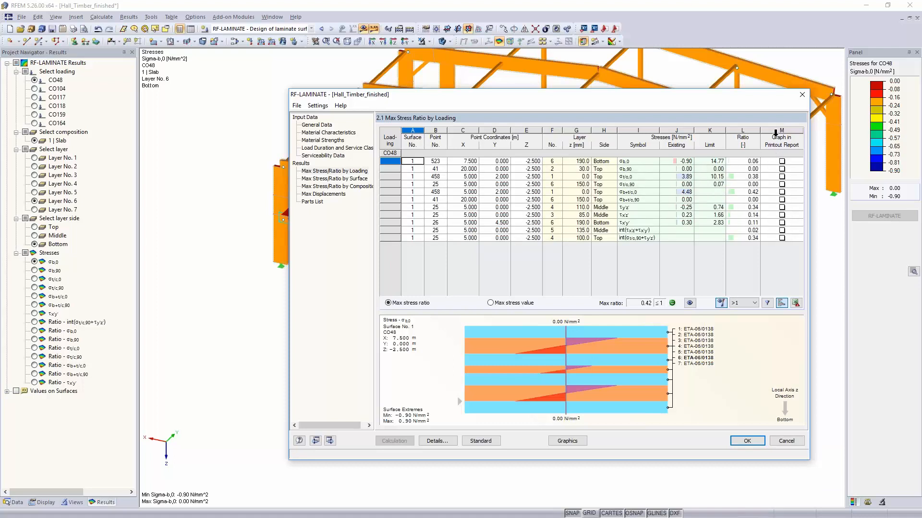
left_click(712, 206)
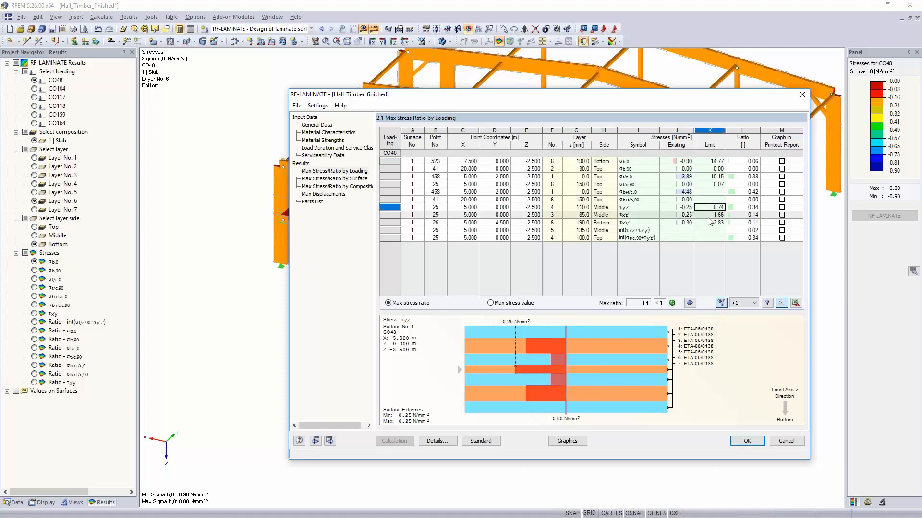
left_click(711, 217)
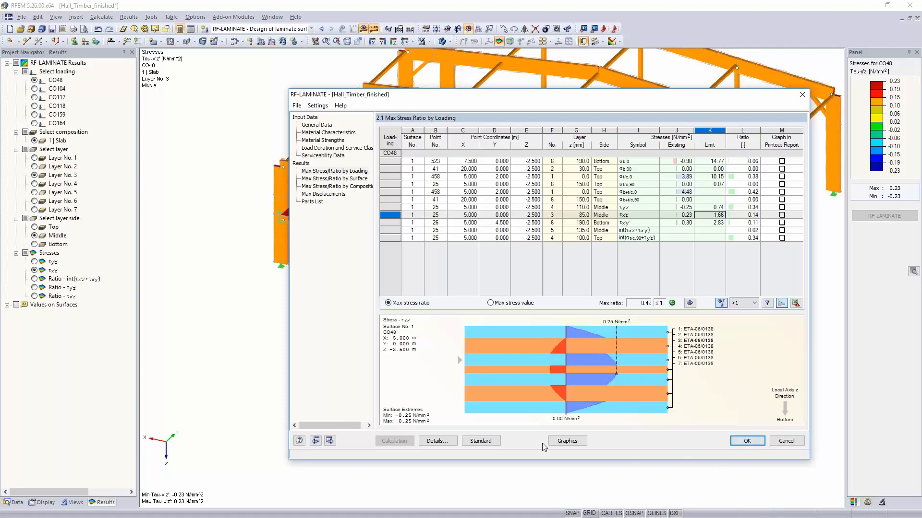
Step: Show the τx'z' stresses of layer 3 graphically and inspect the slab's shear peaks at the supports
left_click(569, 442)
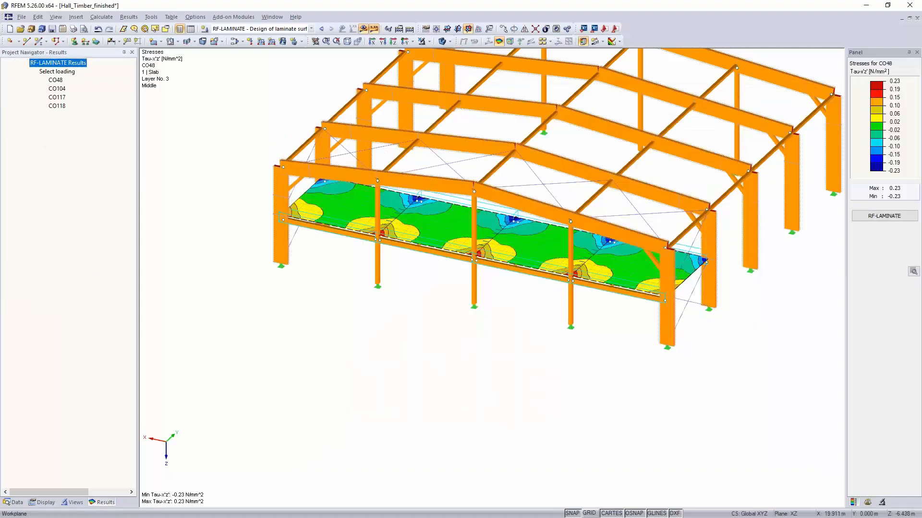
middle_click_drag(463, 366, 432, 398)
middle_click_drag(471, 365, 462, 309)
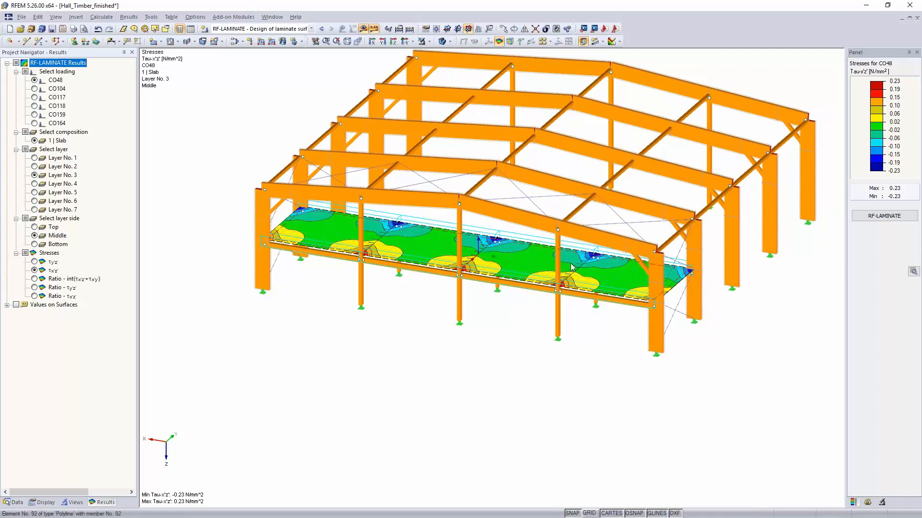
scroll(591, 292, "up", 4)
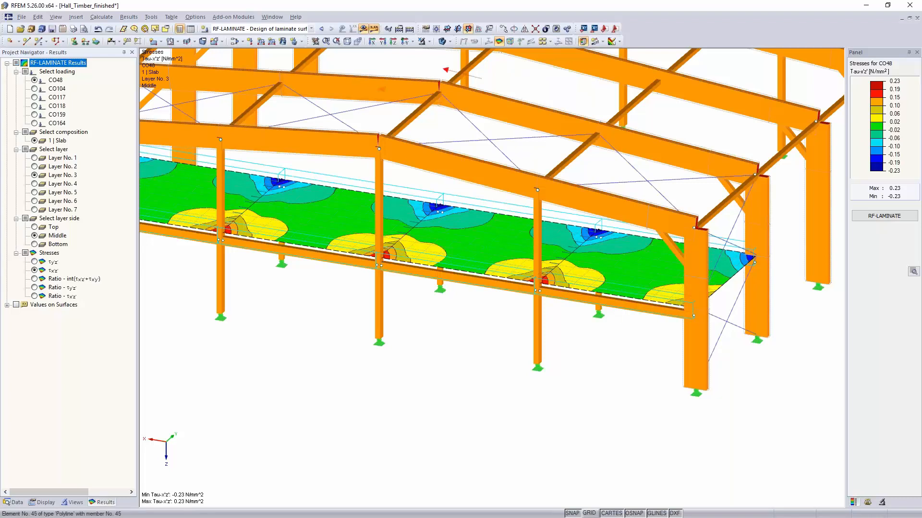
Step: Switch the displayed results to load combination CO48 - 1.35G + 1.5QiA + Imp3
left_click(310, 29)
scroll(308, 133, "up", 18)
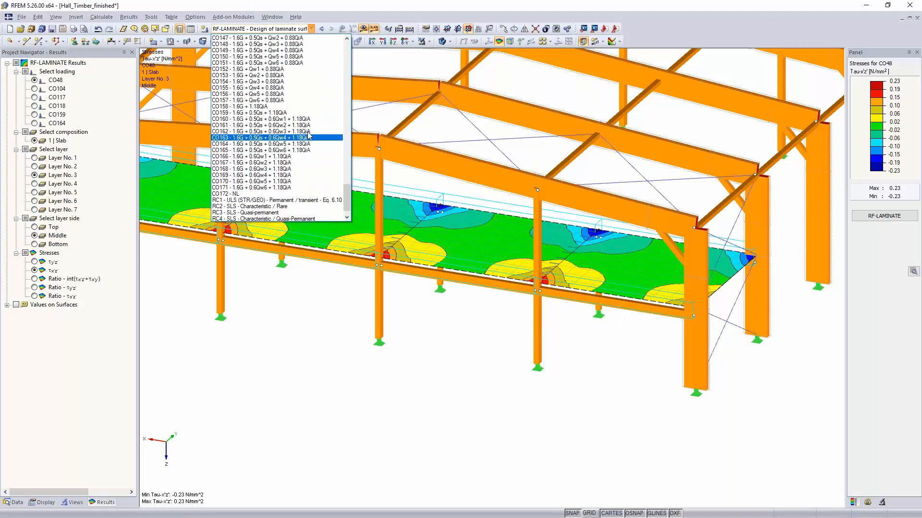
scroll(308, 132, "up", 14)
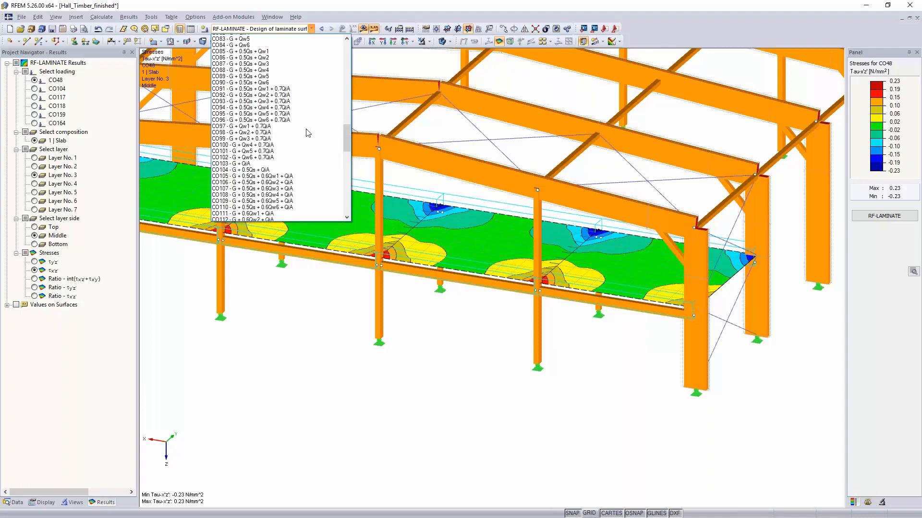
scroll(308, 133, "up", 4)
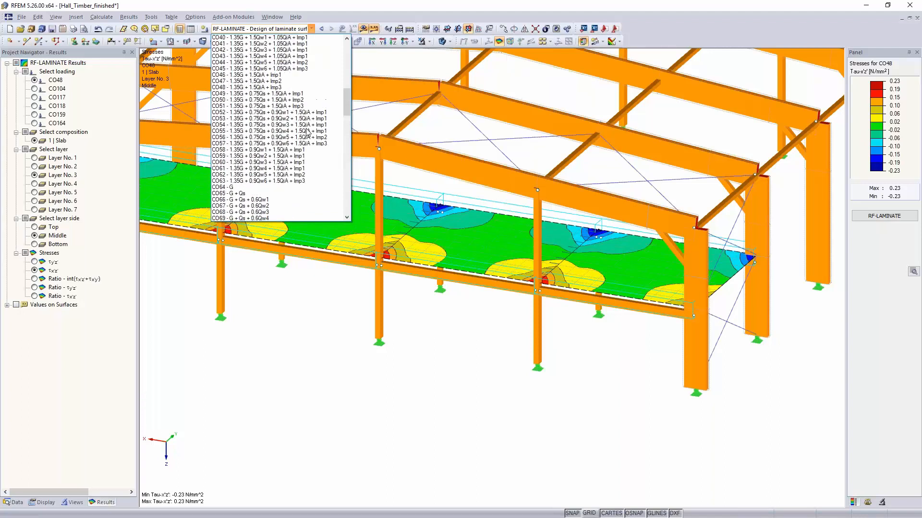
left_click(284, 87)
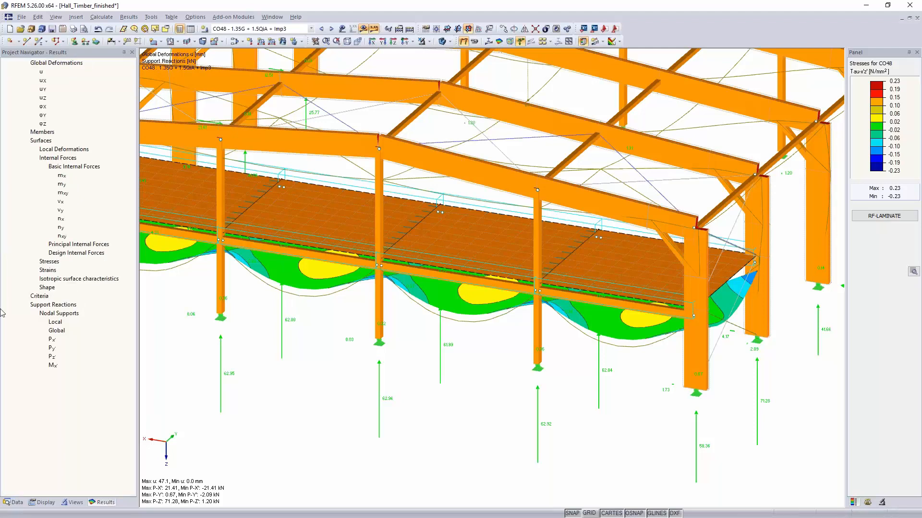
Step: Turn on the release results and display the normal force n for the line hinges
left_click(7, 417)
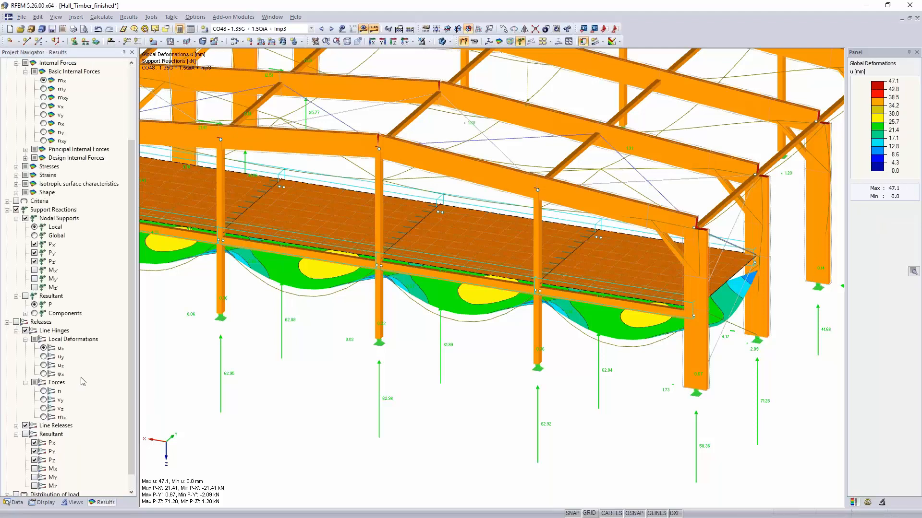
scroll(82, 382, "down", 1)
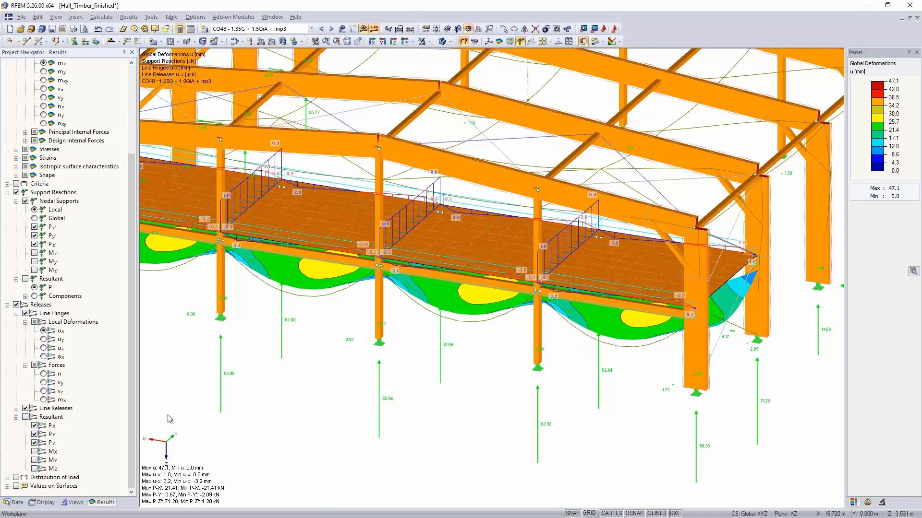
left_click(44, 375)
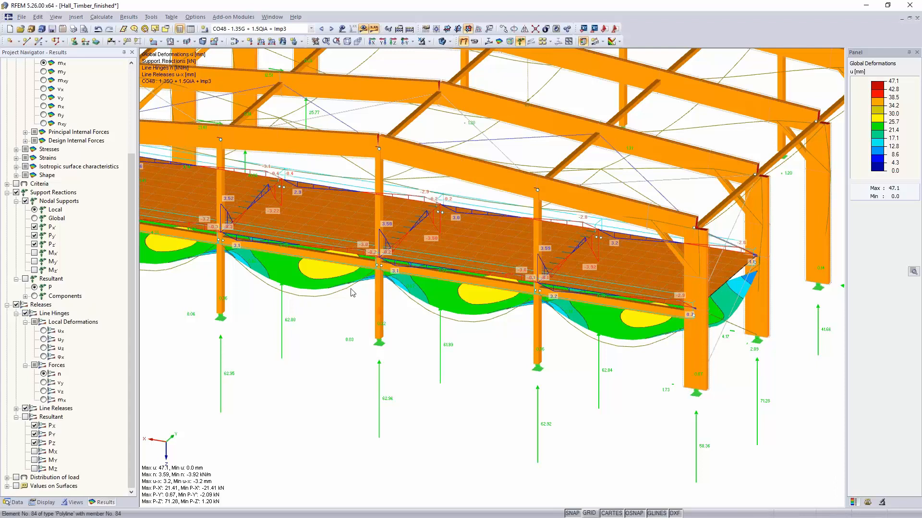
Step: Display the force n for the line releases instead of their local deformation ux
left_click(15, 409)
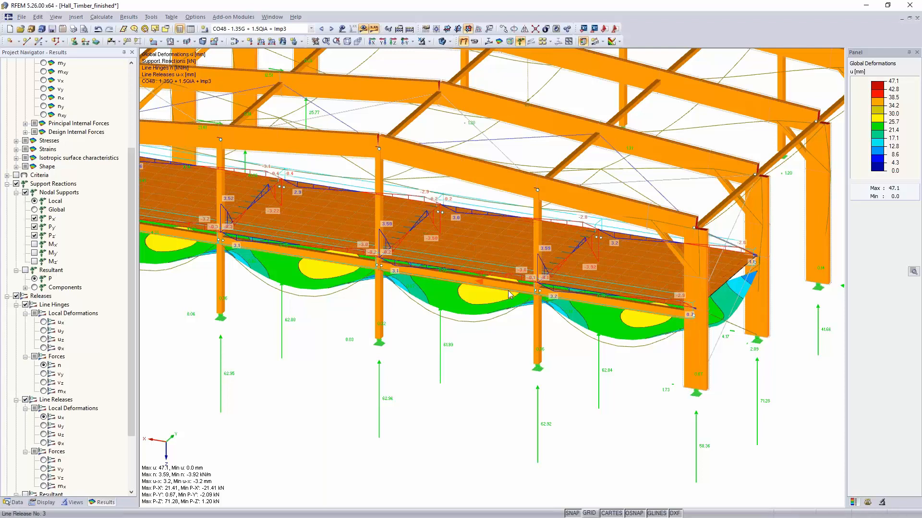
scroll(43, 434, "down", 1)
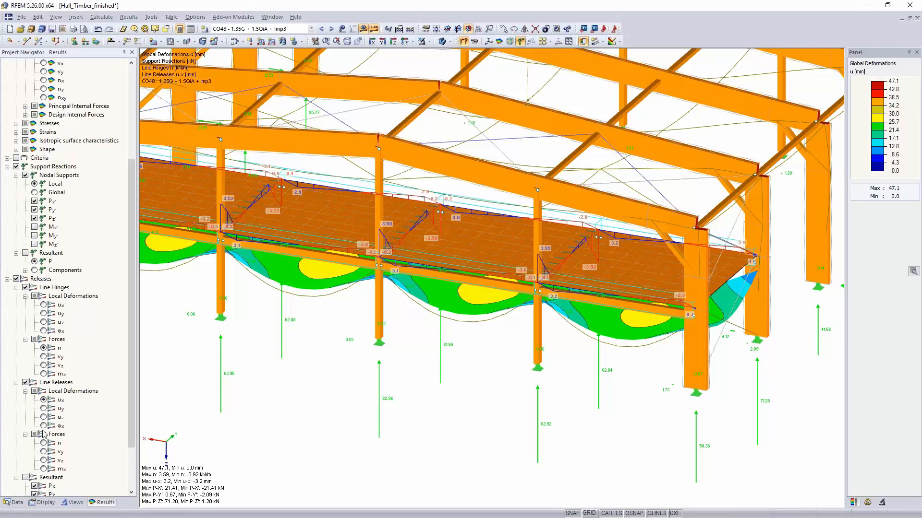
scroll(43, 422, "down", 3)
left_click(43, 383)
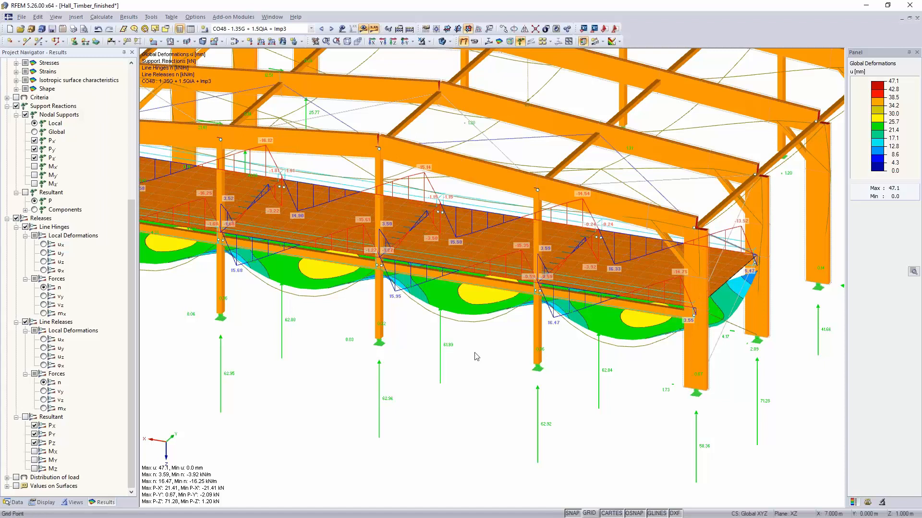
Step: Open the result diagram of the floor-edge line release and smooth its force n constantly from 0 to 1 m
right_click(452, 264)
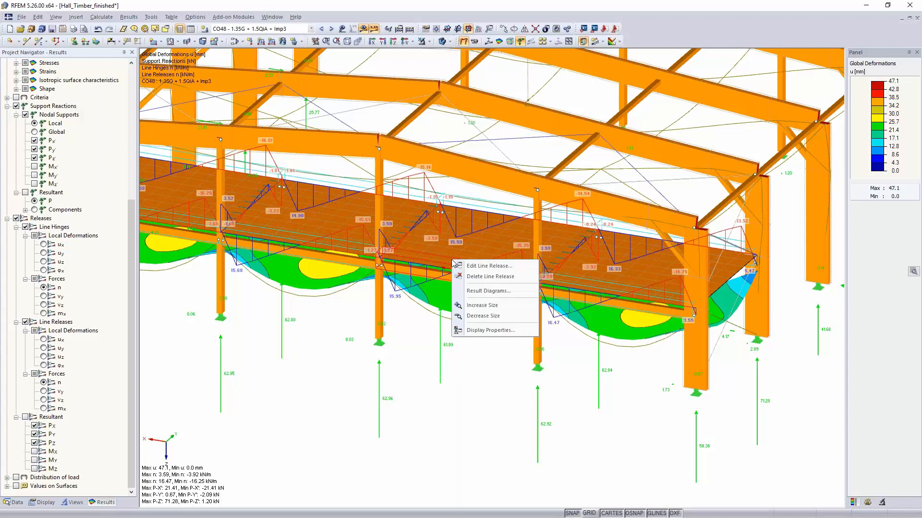
left_click(476, 289)
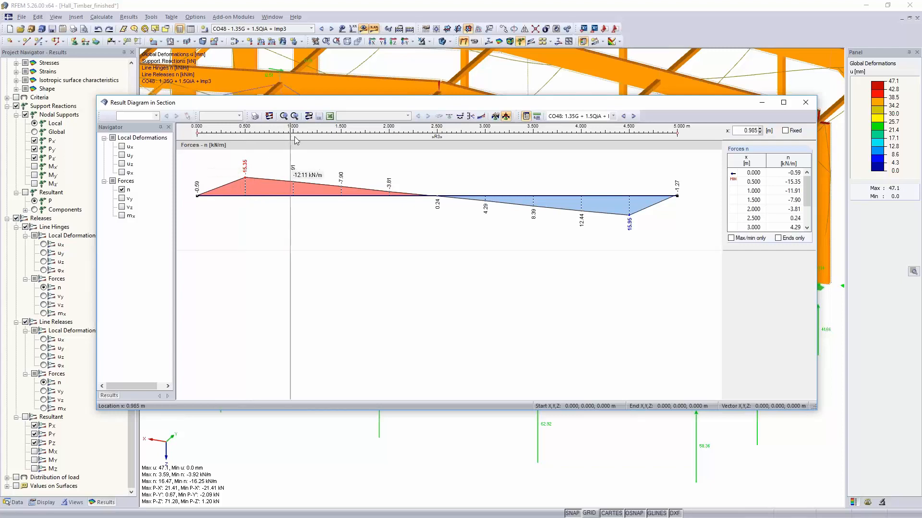
left_click(495, 116)
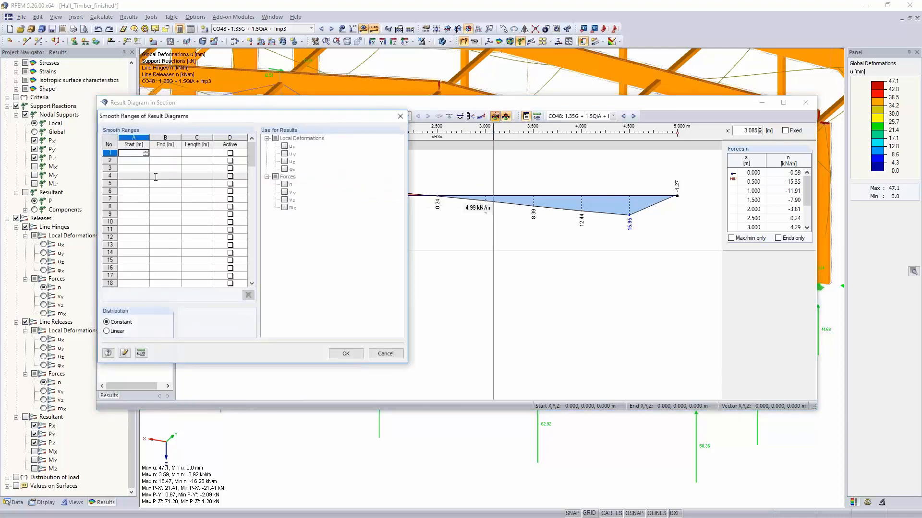
key("Tab")
type("1")
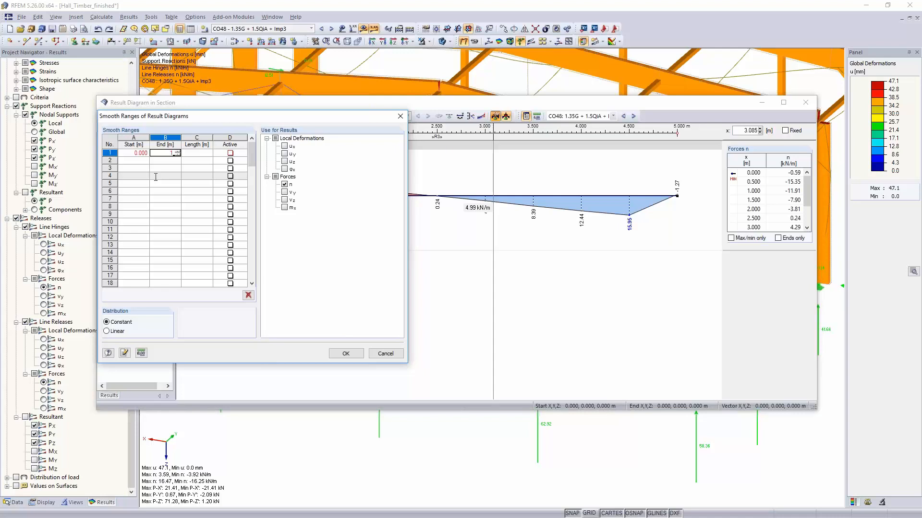
key("Tab")
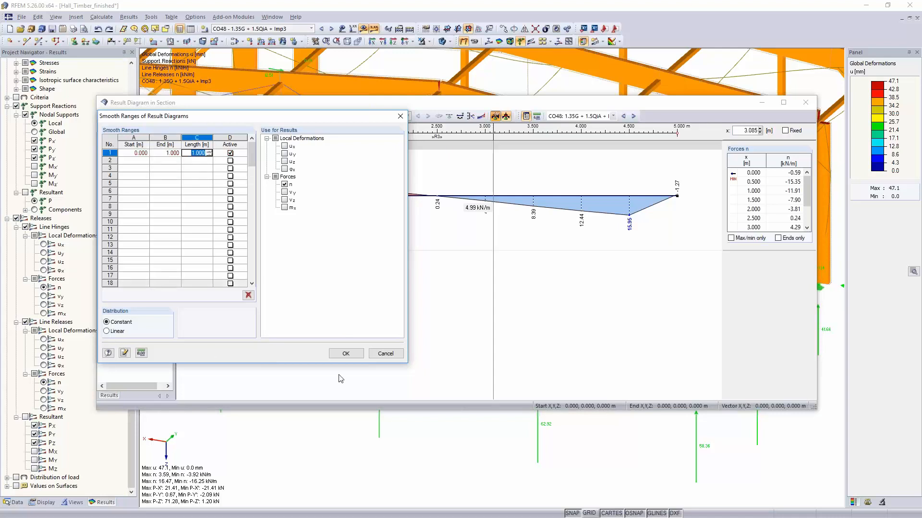
left_click(350, 358)
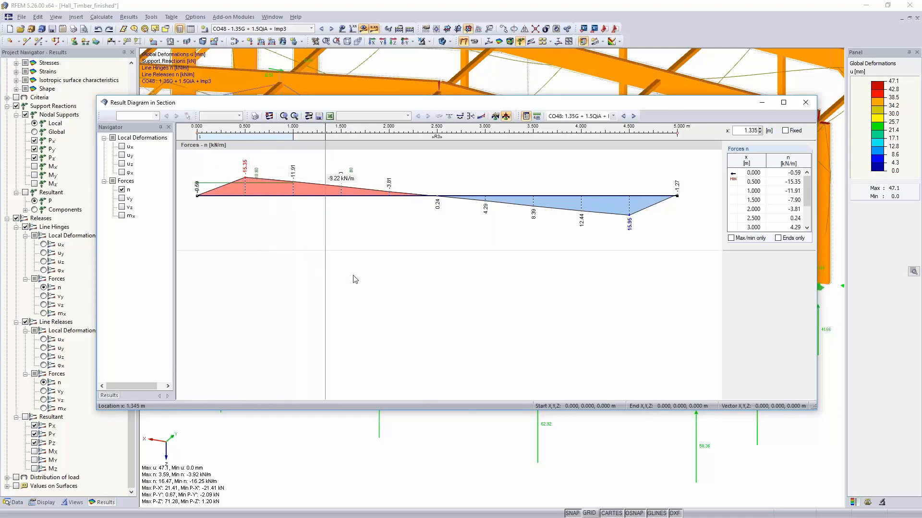
left_click(804, 104)
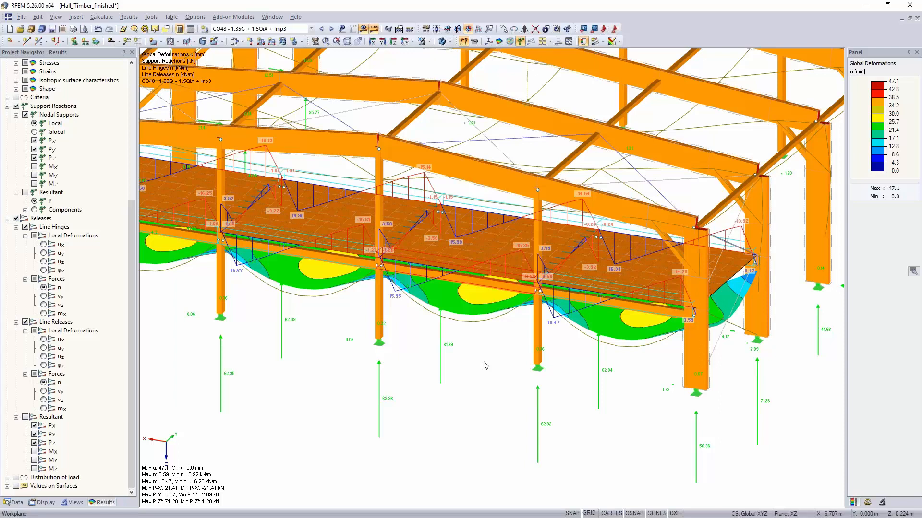
Step: Open the RF-TIMBER Pro add-on module for designing the hall's timber members
scroll(483, 362, "down", 1)
scroll(483, 366, "down", 2)
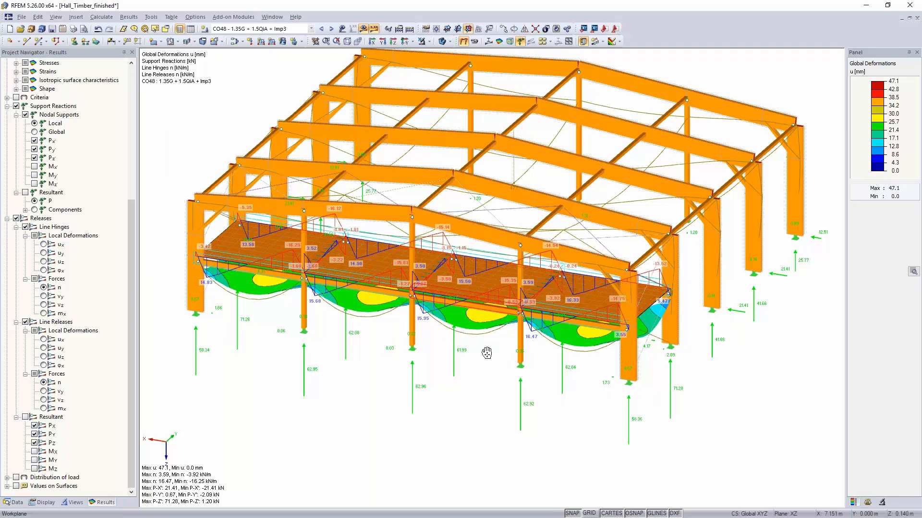
middle_click_drag(487, 353, 446, 314)
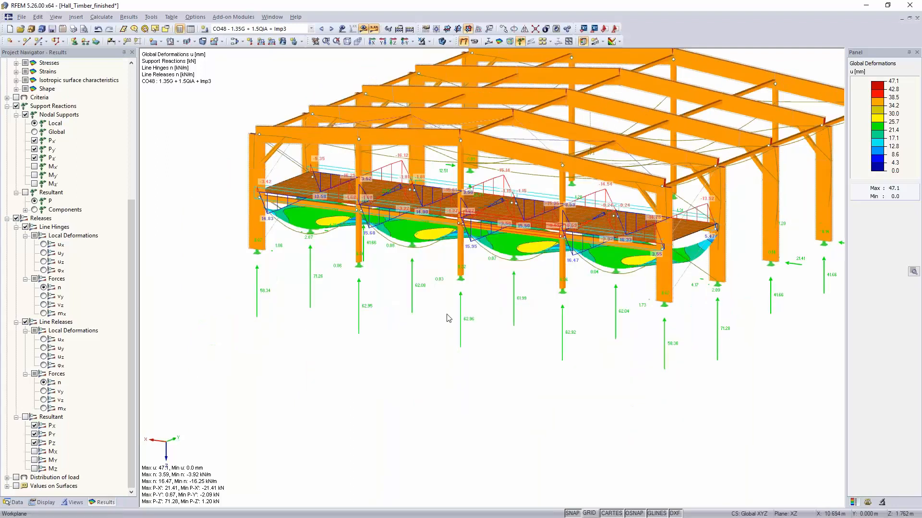
left_click(14, 503)
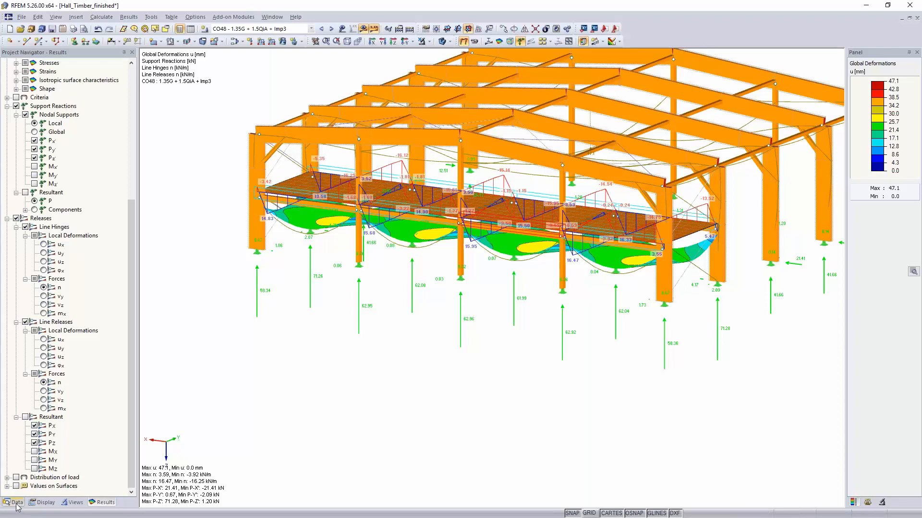
scroll(42, 353, "down", 3)
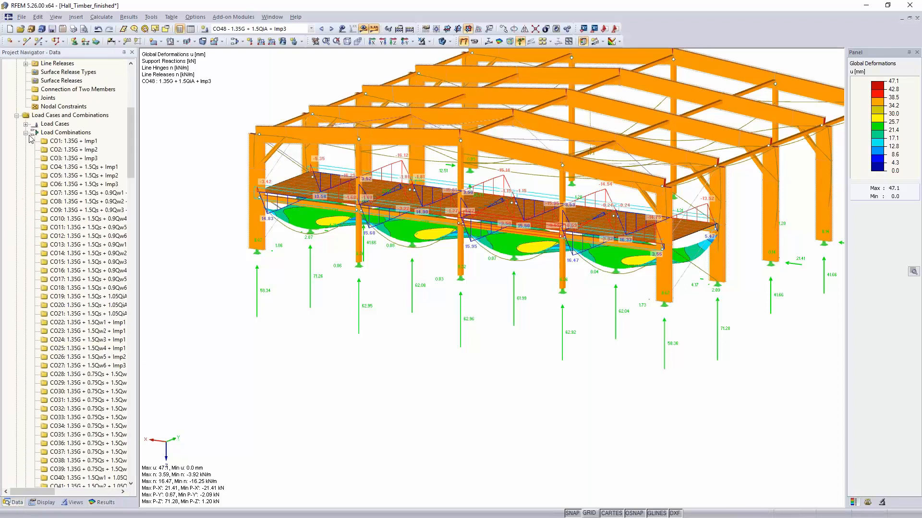
left_click(26, 133)
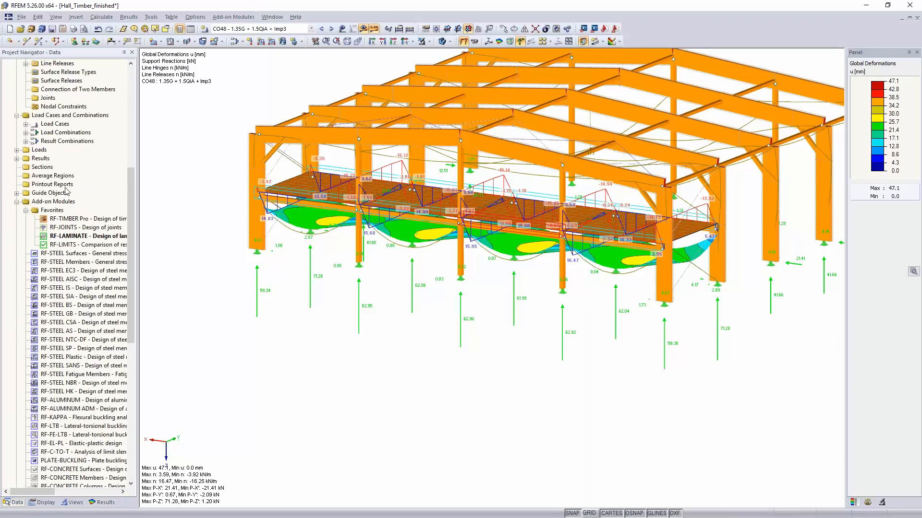
double_click(78, 220)
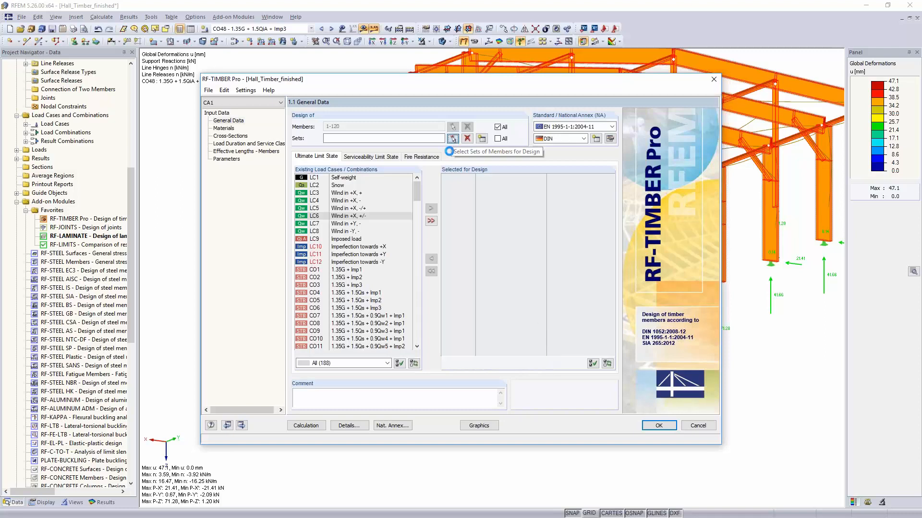
Step: Pick sets of members 6 and 9 graphically in the model for the timber design
left_click(453, 139)
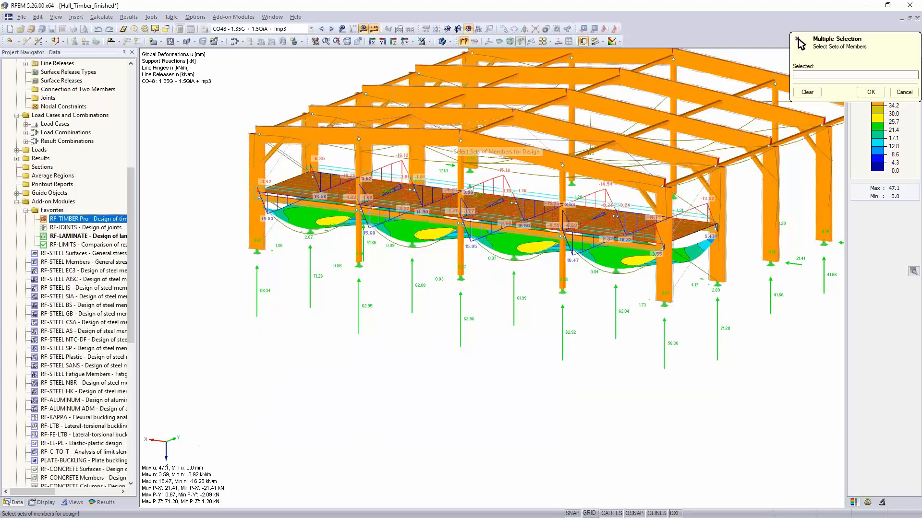
scroll(706, 353, "down", 3)
middle_click_drag(705, 352, 607, 343)
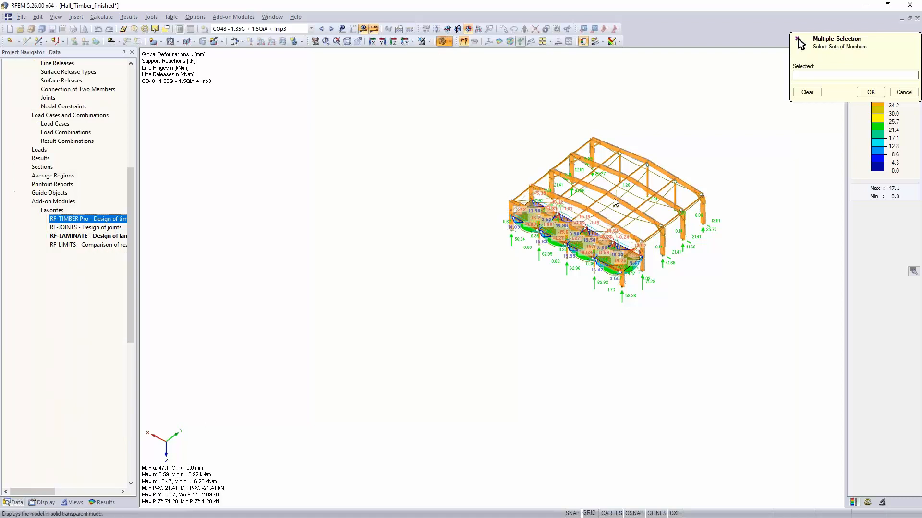
scroll(617, 202, "up", 1)
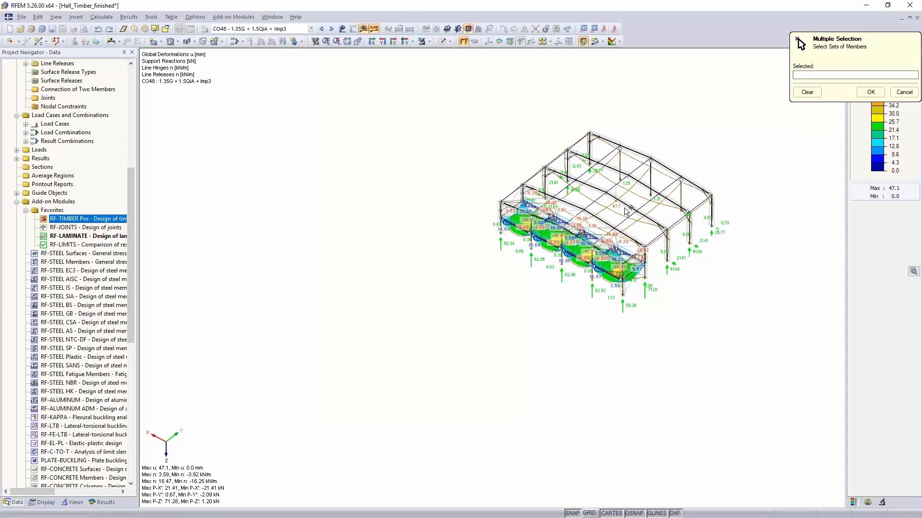
scroll(625, 211, "up", 5)
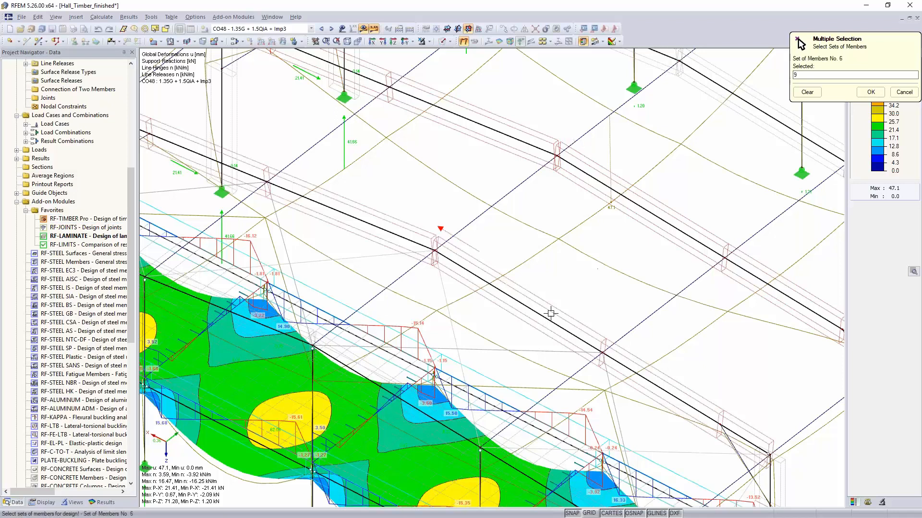
scroll(559, 262, "down", 10)
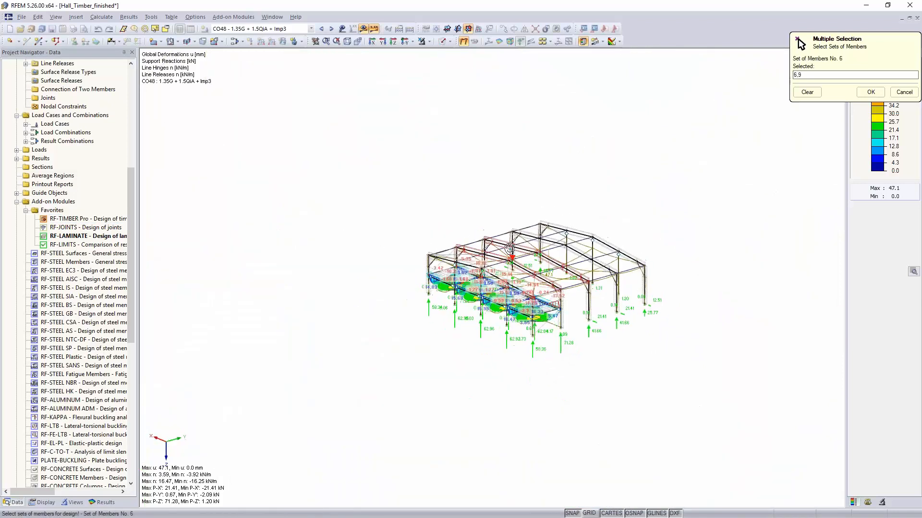
scroll(559, 262, "up", 5)
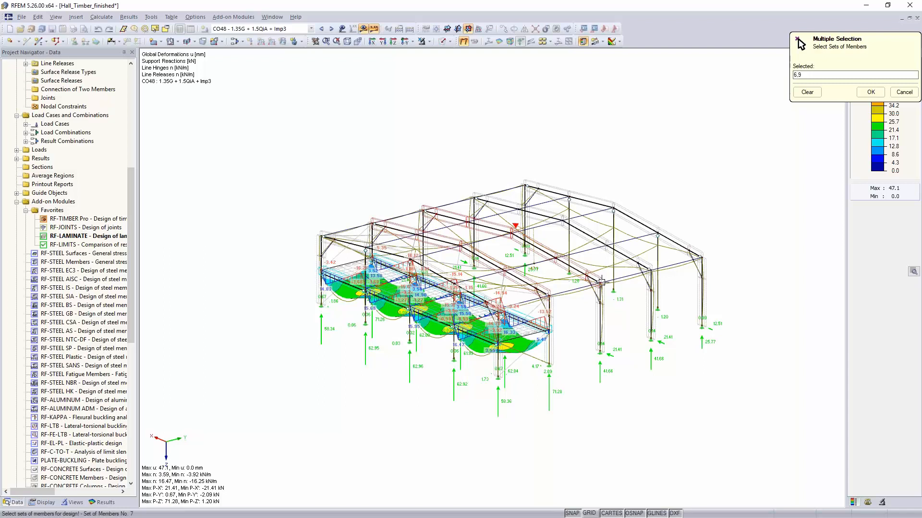
left_click(870, 91)
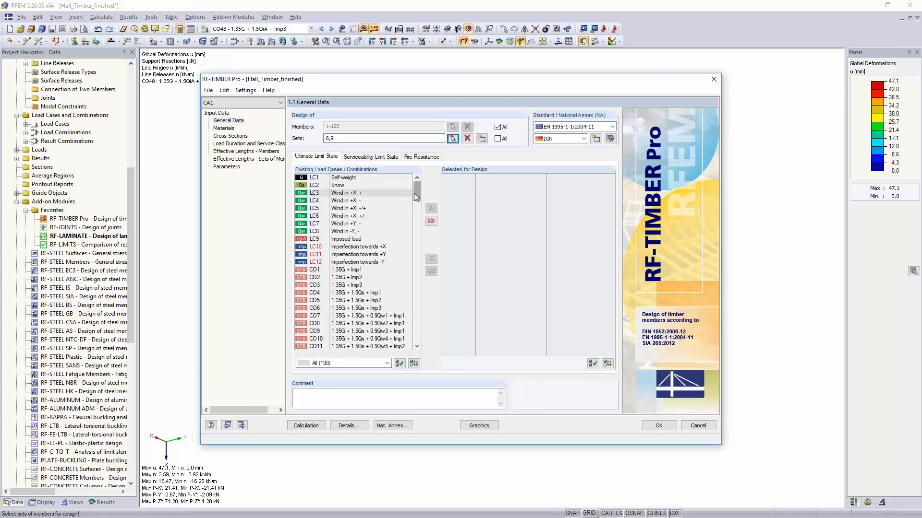
Step: Select load combinations CO38 and CO44 for the ultimate limit state design
scroll(412, 257, "down", 15)
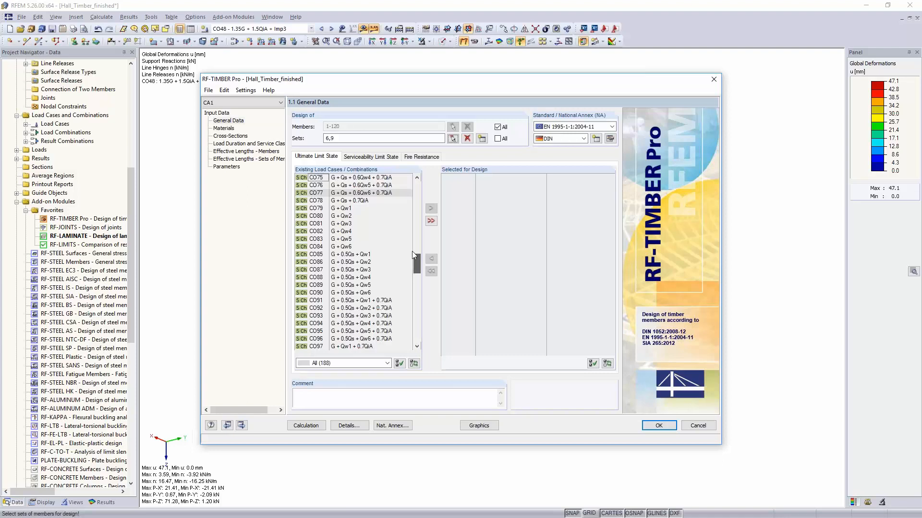
scroll(413, 240, "up", 2)
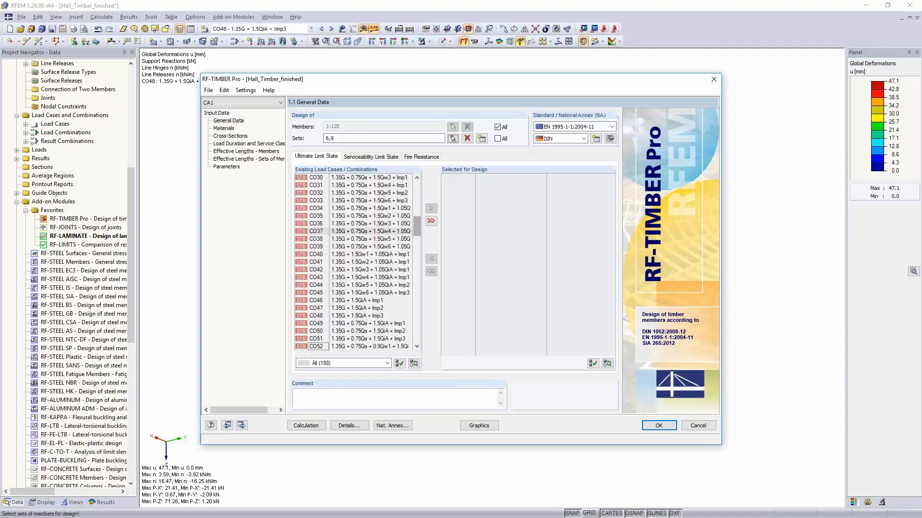
double_click(371, 239)
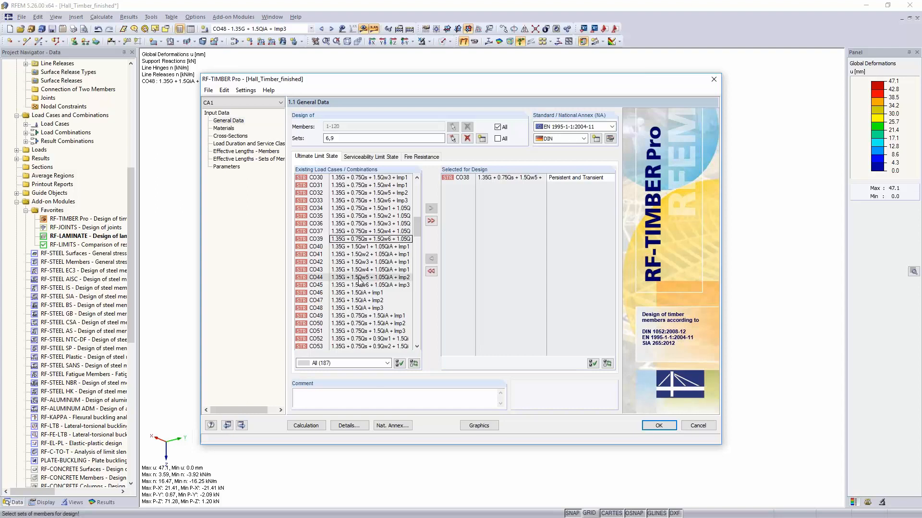
left_click_drag(362, 277, 536, 189)
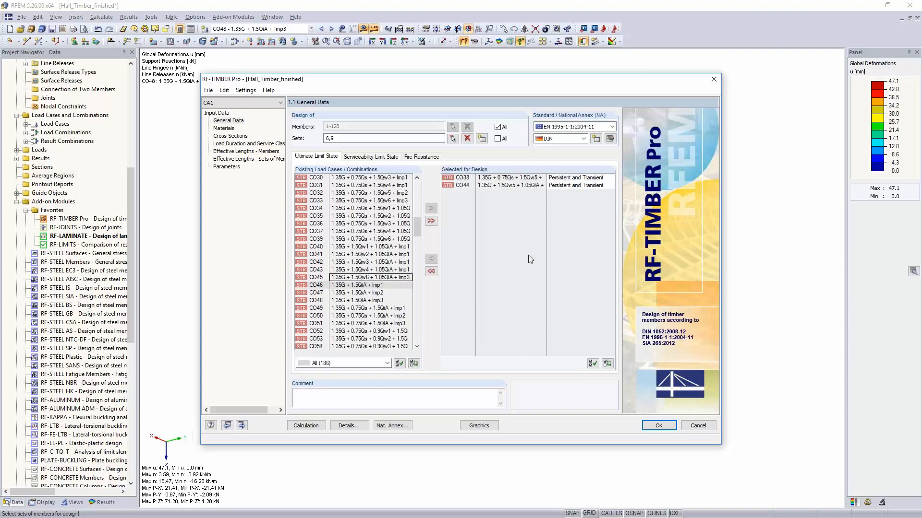
Step: Select the characteristic combination CO72 (G + Qs + 0.6Qw1 + 0.7QiA) for the serviceability limit state design
left_click(374, 158)
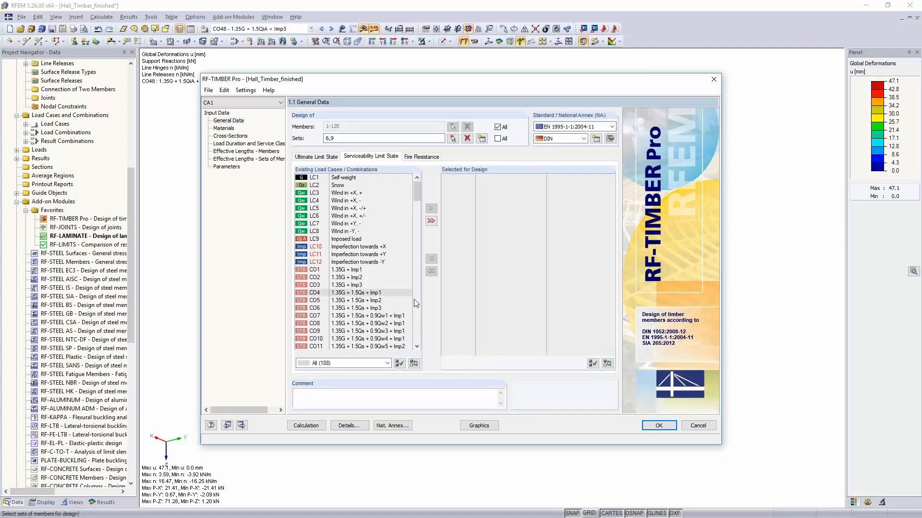
scroll(399, 294, "down", 5)
scroll(401, 296, "down", 14)
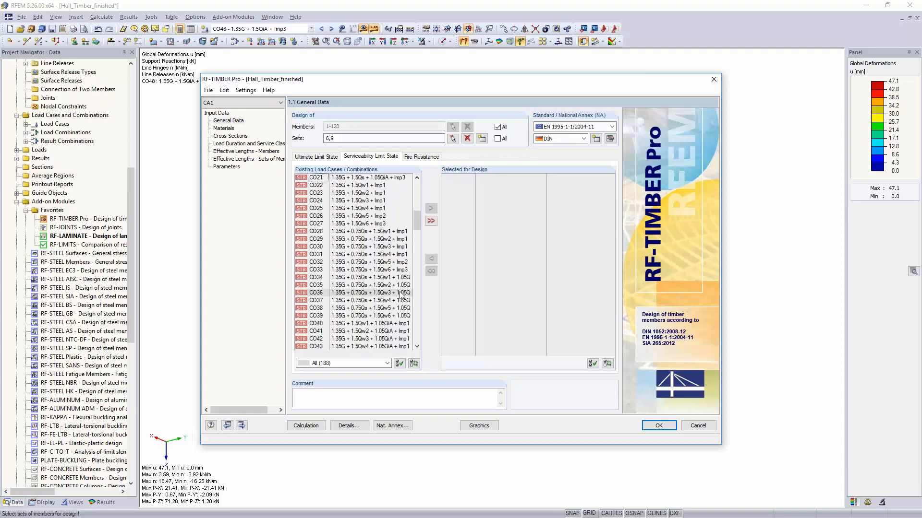
scroll(400, 296, "down", 4)
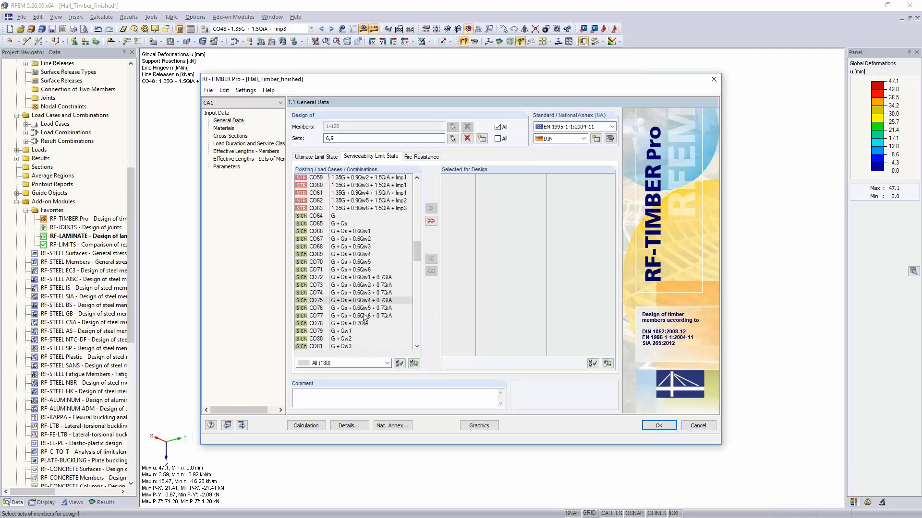
left_click(337, 279)
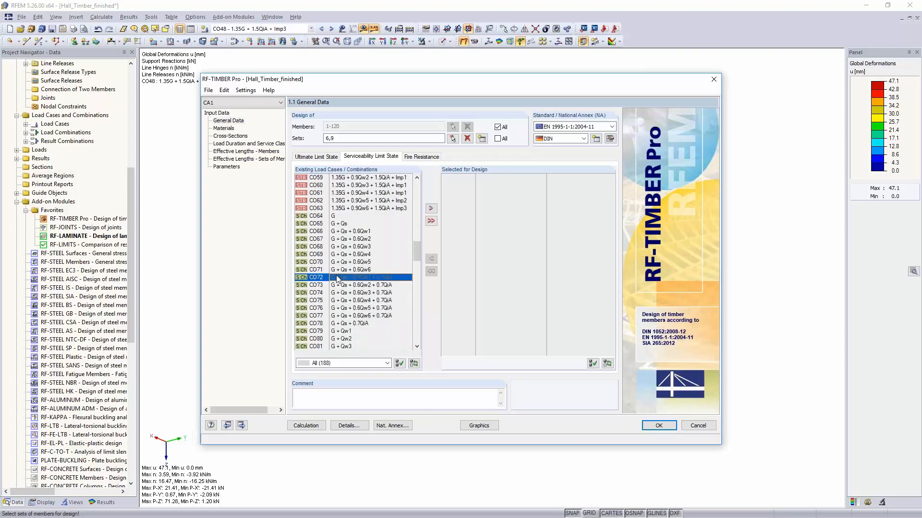
double_click(337, 280)
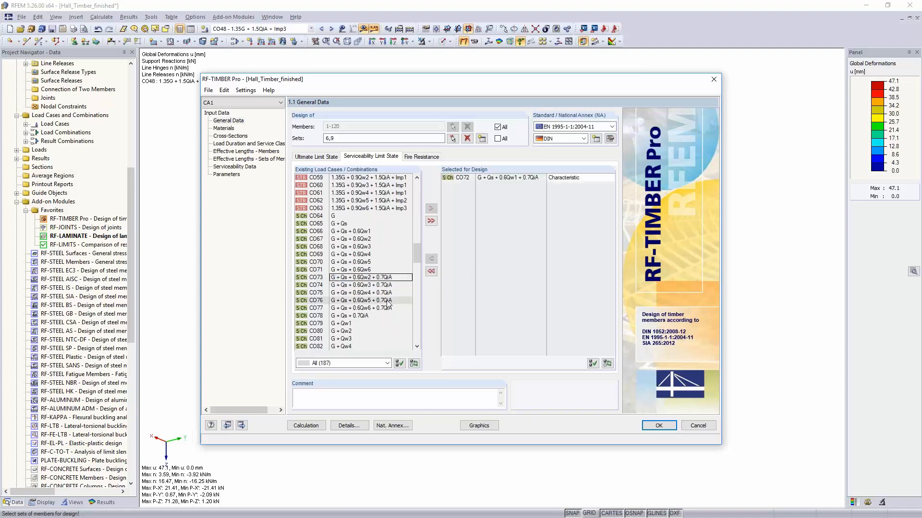
Step: Add the quasi-permanent combinations CO117 (1.6G) and CO118 (1.6G + 0.48QiA) to the serviceability limit state design
scroll(387, 301, "down", 3)
scroll(387, 300, "down", 10)
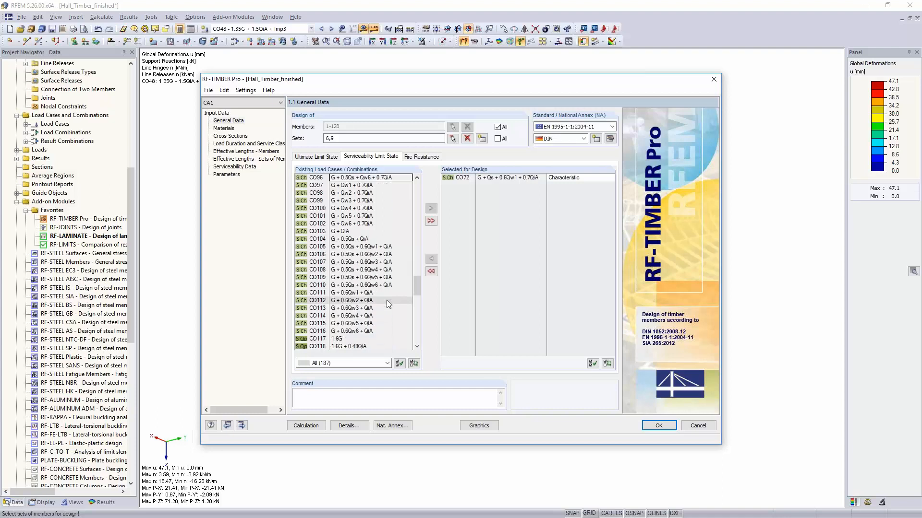
left_click(333, 293)
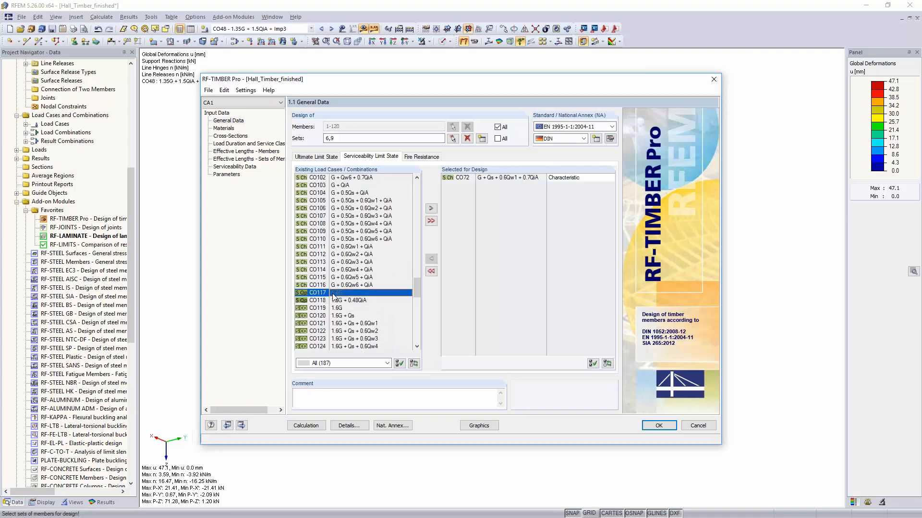
left_click(332, 300, "ctrl")
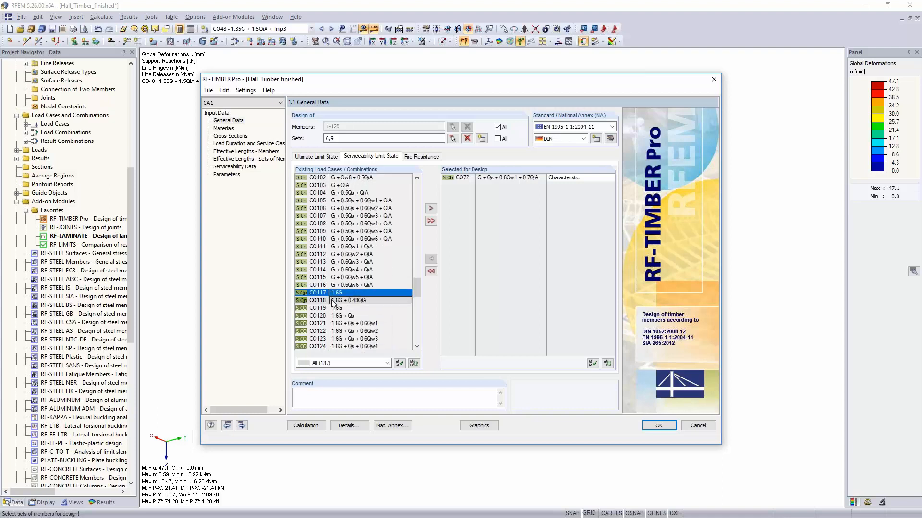
left_click(430, 209)
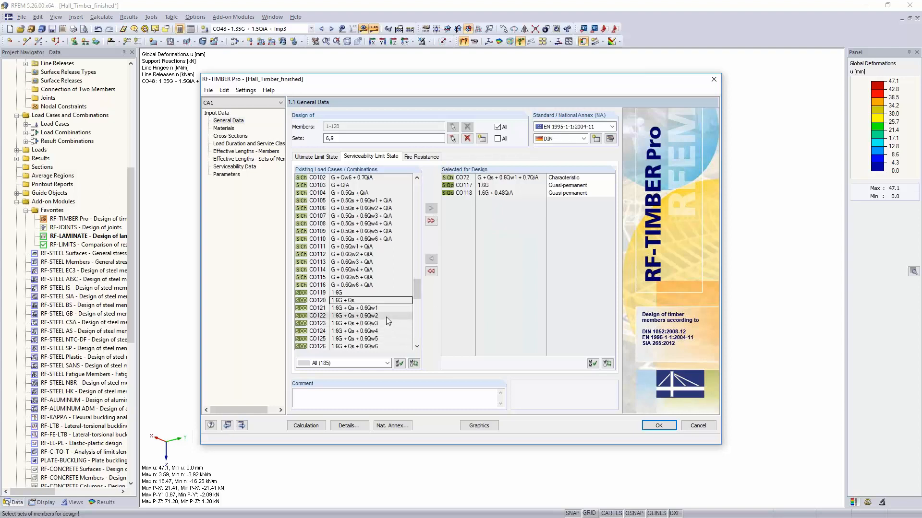
Step: Add the characteristic/quasi-permanent combination CO164 (1.6G + 0.5Qs + 0.6Qw5 + 1.18QiA) to the serviceability limit state design
scroll(386, 317, "down", 7)
scroll(385, 319, "down", 3)
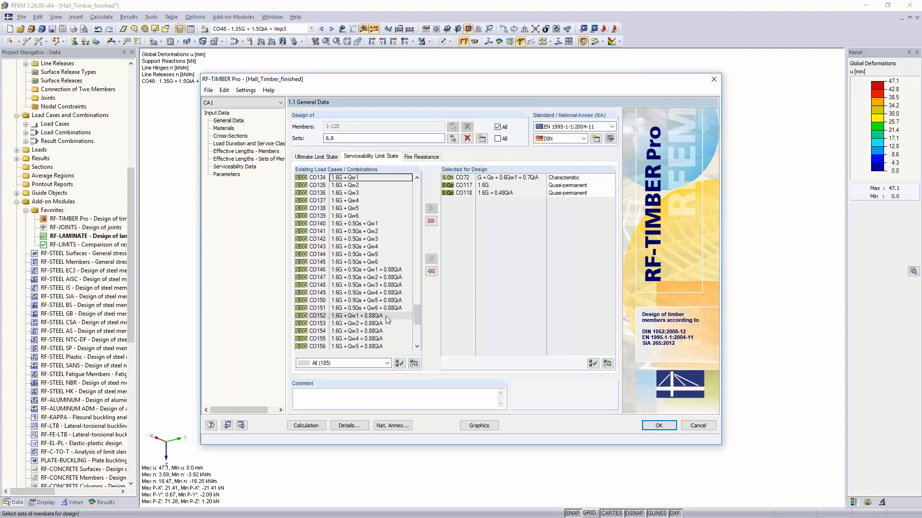
scroll(385, 316, "down", 4)
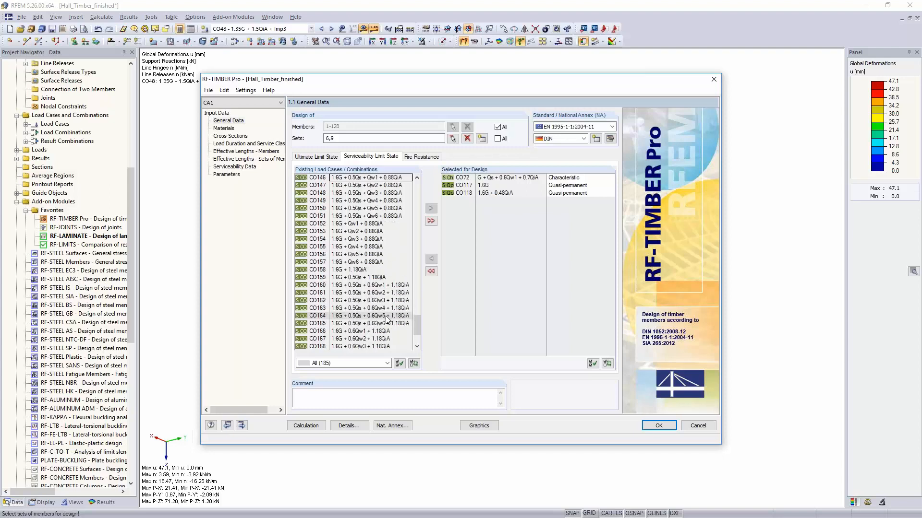
scroll(386, 319, "down", 3)
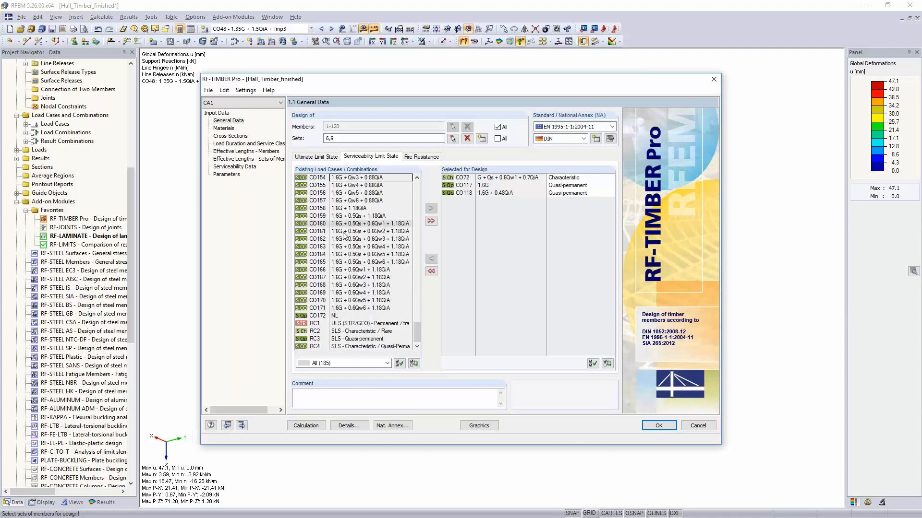
left_click(374, 254)
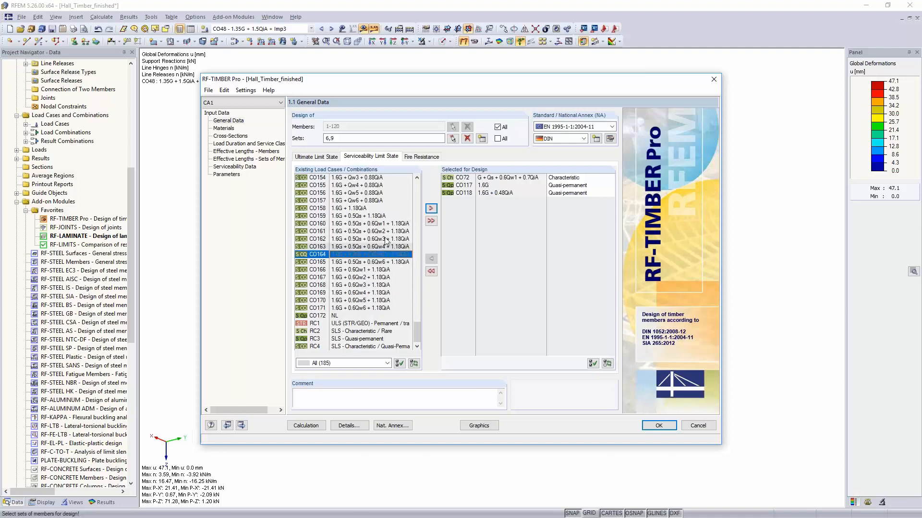
left_click(431, 208)
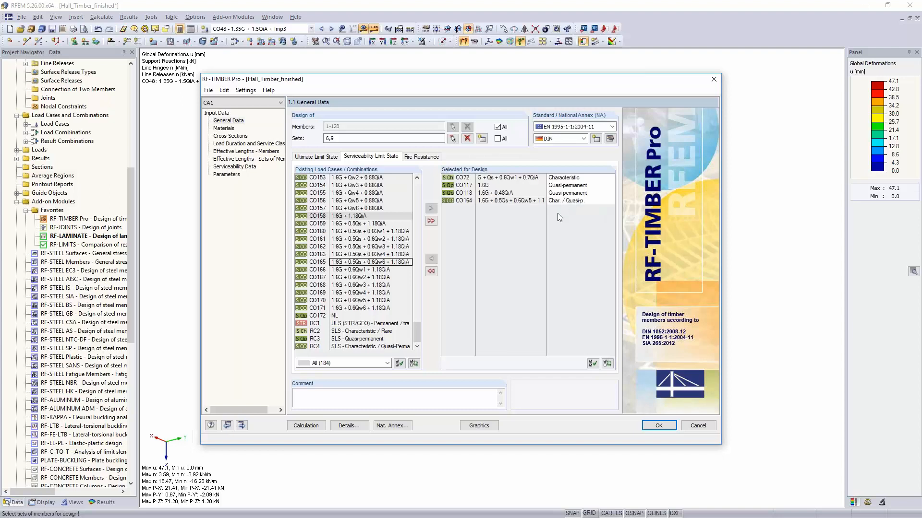
Step: Check the design situation options offered for CO164 and look at the hall model behind the dialog
left_click(564, 200)
left_click(564, 201)
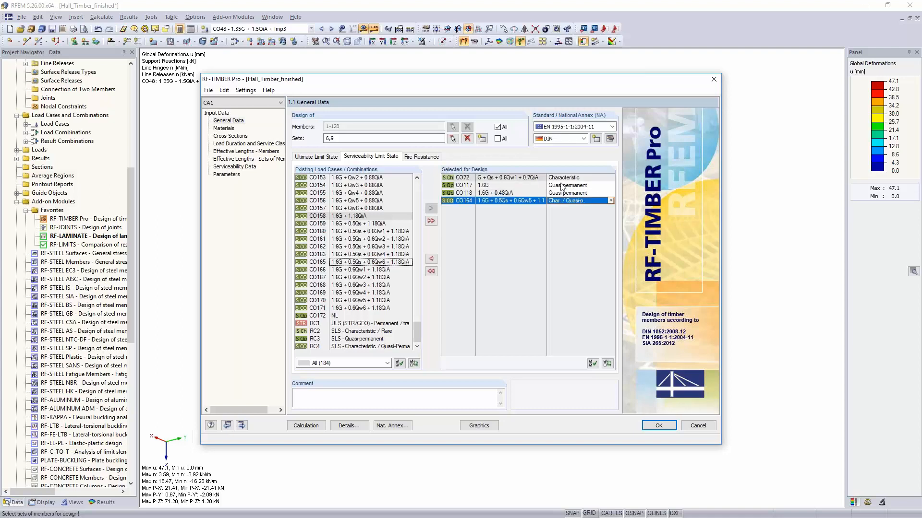
left_click(610, 200)
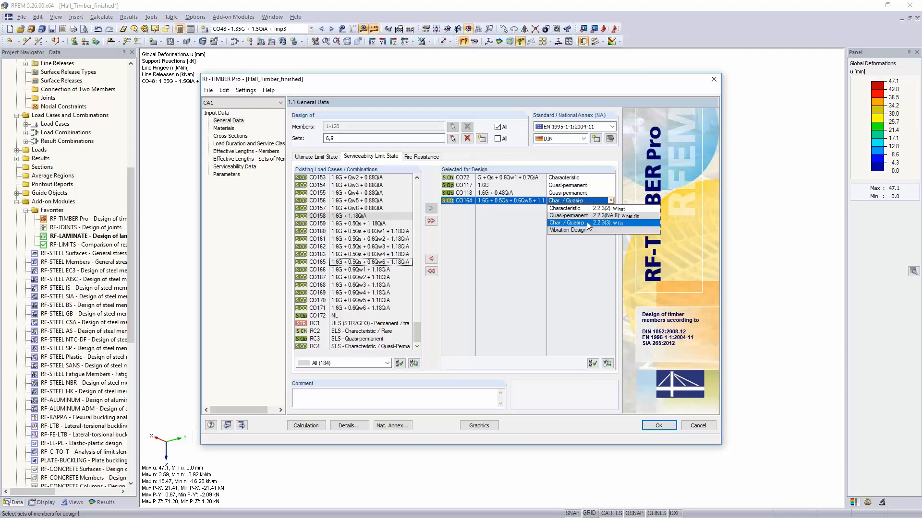
left_click(603, 87)
left_click_drag(583, 87, 150, 182)
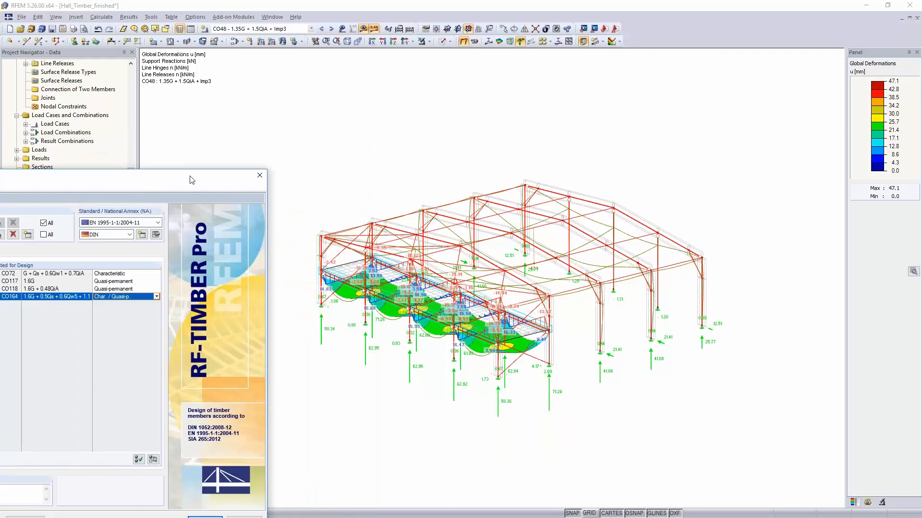
left_click_drag(216, 174, 734, 40)
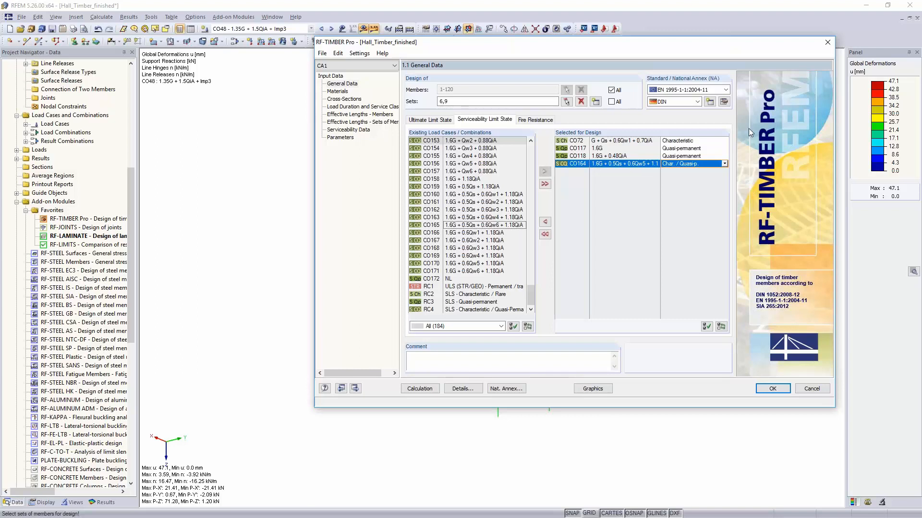
Step: Review the DIN national annex factors and strength-increase options, and the load duration classes assigned to the loadings
left_click(723, 102)
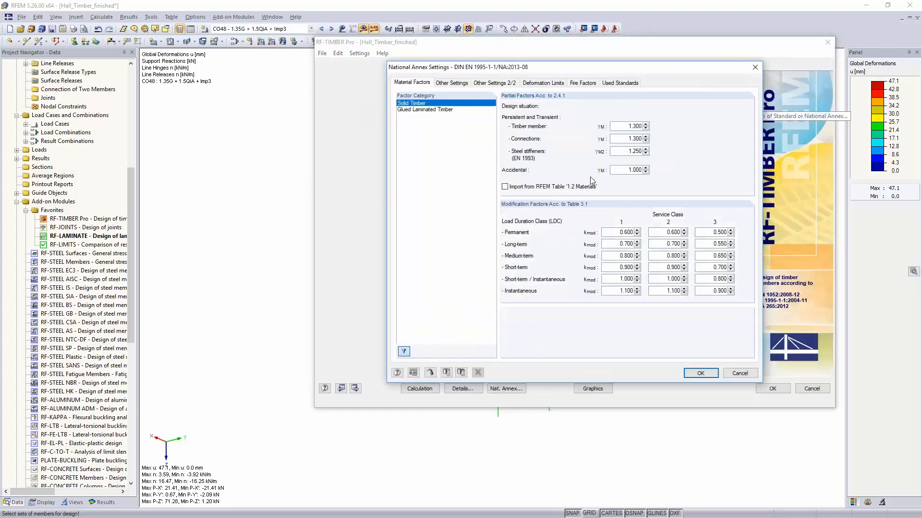
left_click_drag(587, 69, 535, 47)
left_click(395, 61)
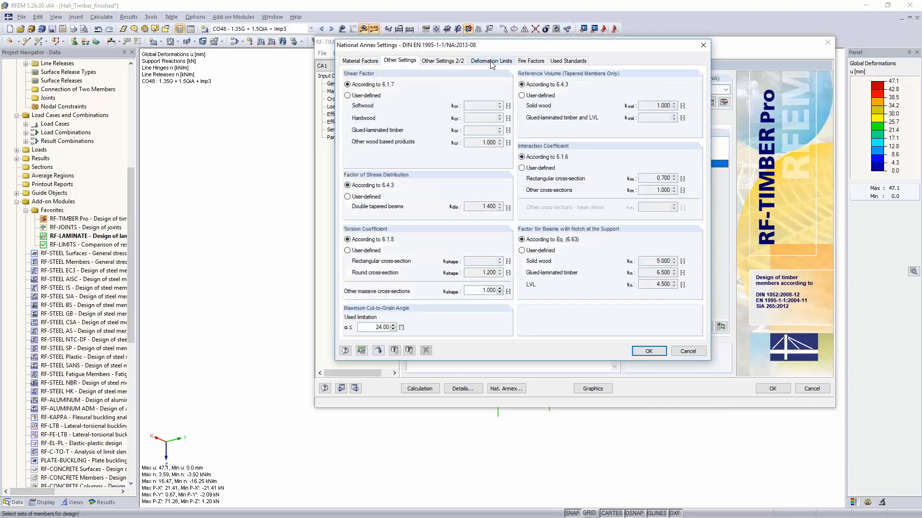
double_click(479, 206)
double_click(488, 143)
left_click(438, 62)
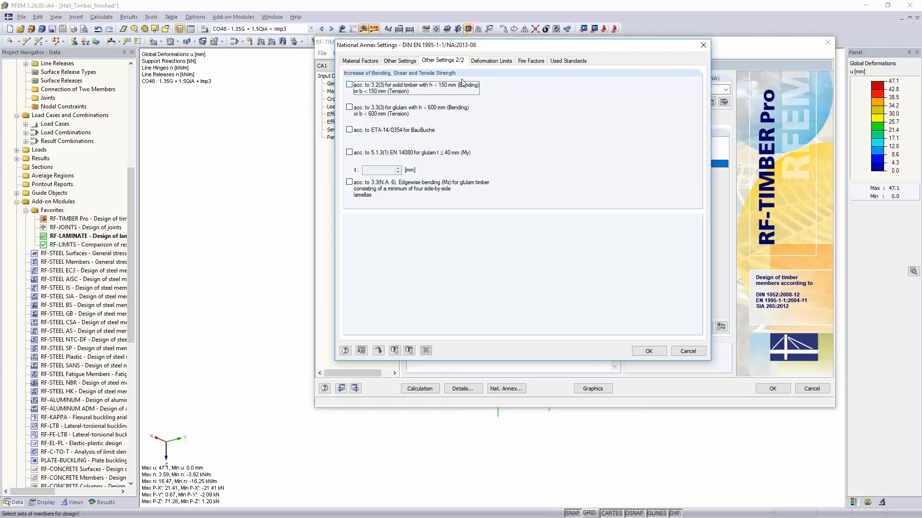
left_click(688, 352)
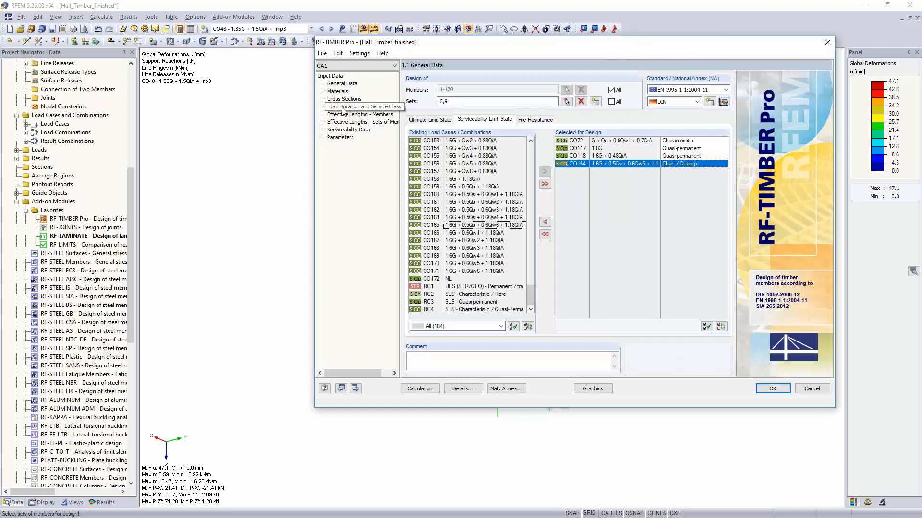
left_click(343, 107)
left_click(673, 101)
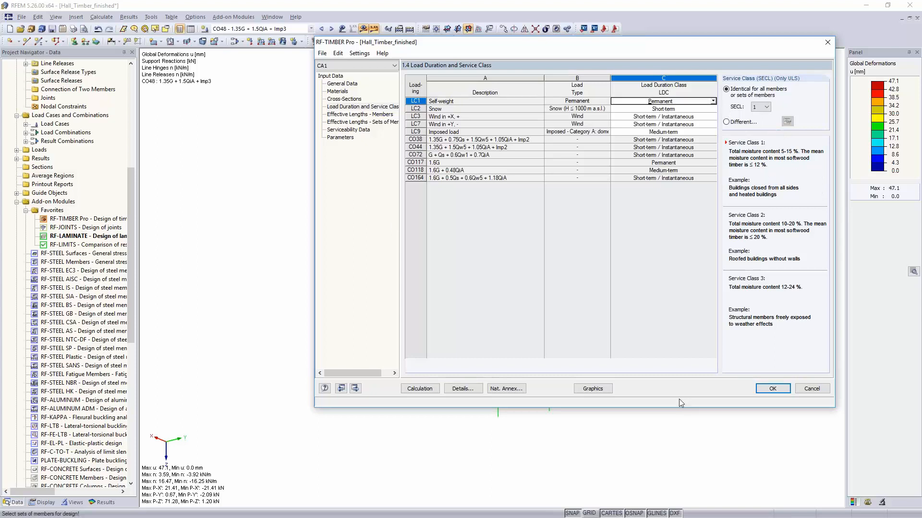
Step: Switch off the stability check in the design details and review the serviceability and fire resistance options
left_click(464, 388)
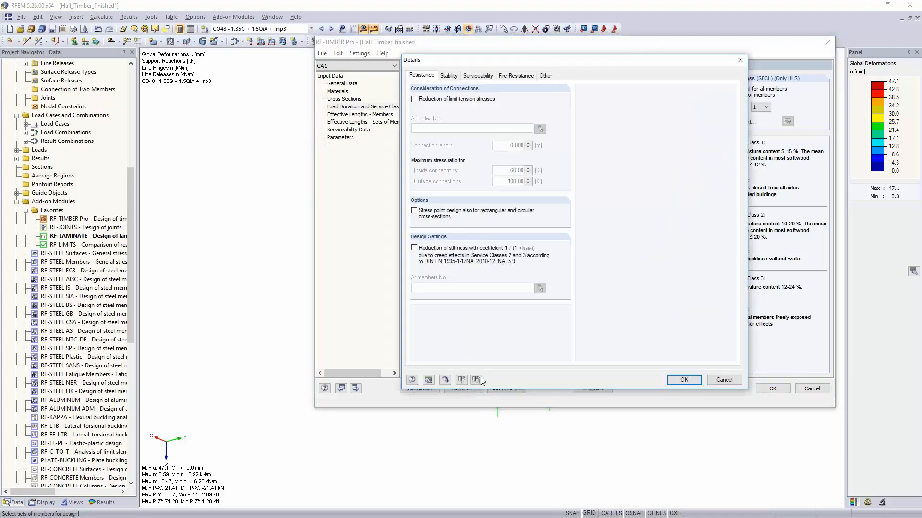
left_click(448, 76)
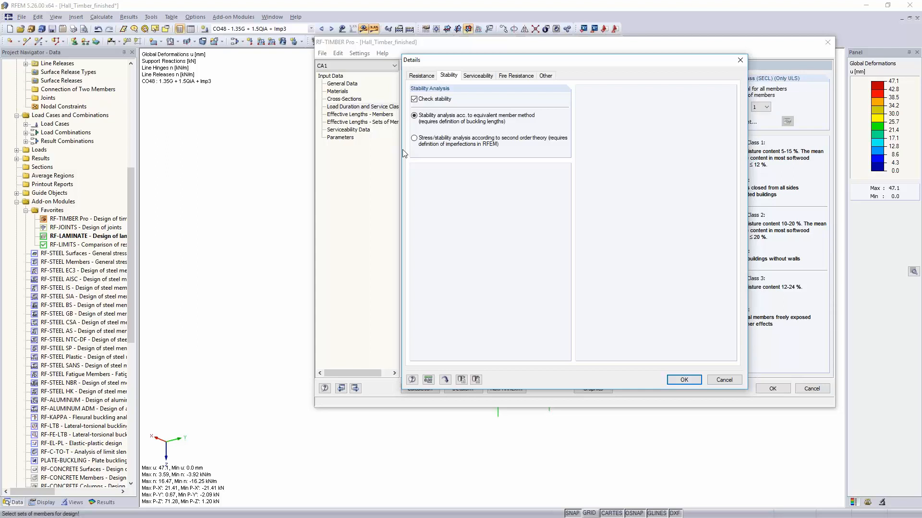
left_click(414, 99)
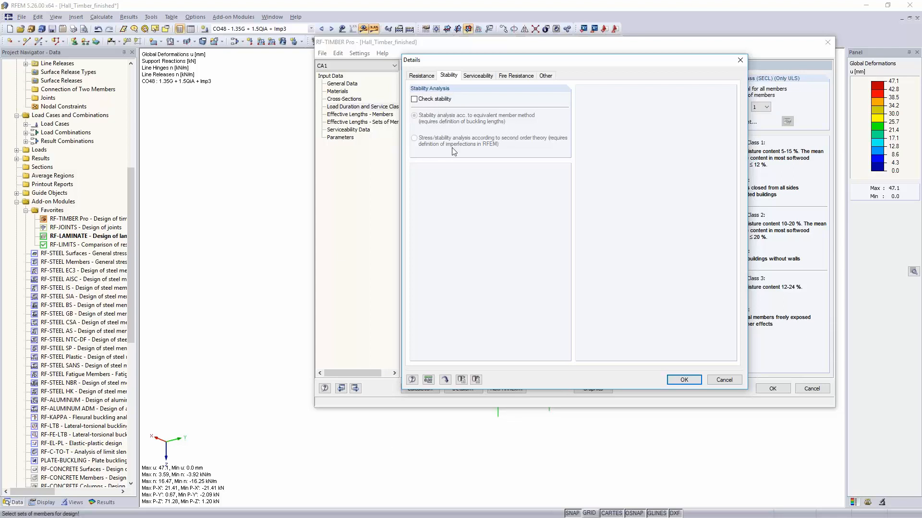
left_click(479, 77)
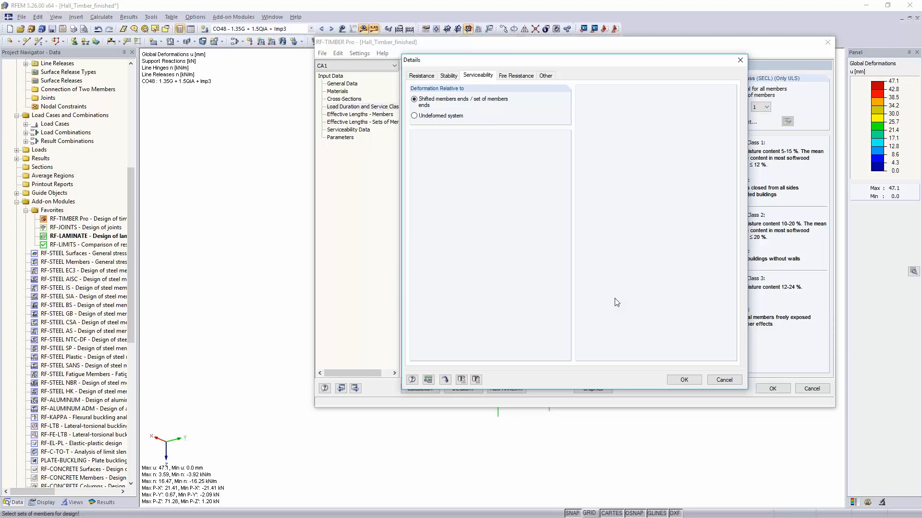
left_click(514, 78)
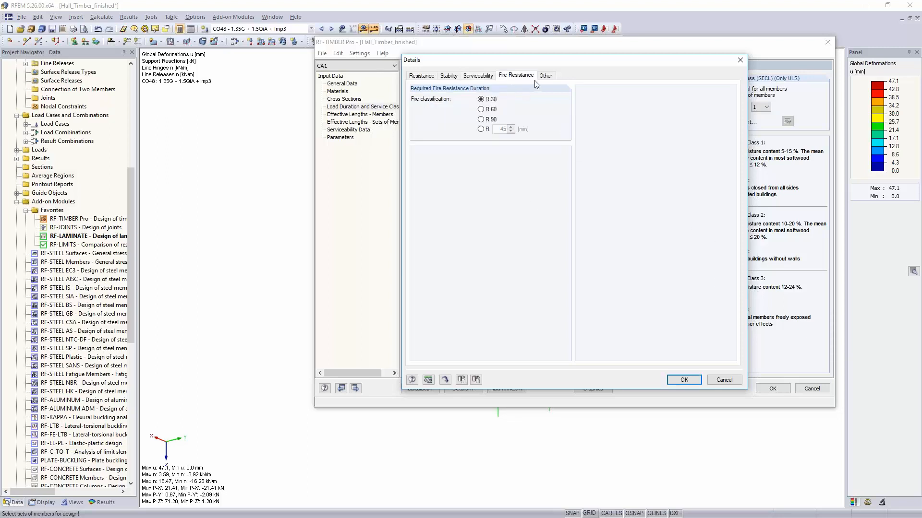
left_click(688, 383)
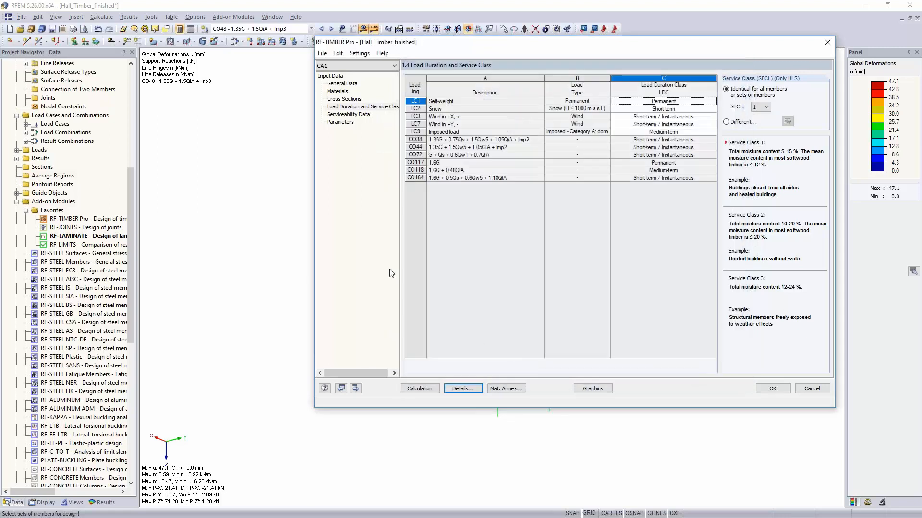
Step: Create the first serviceability data entry, referring to set of members 6
left_click(349, 115)
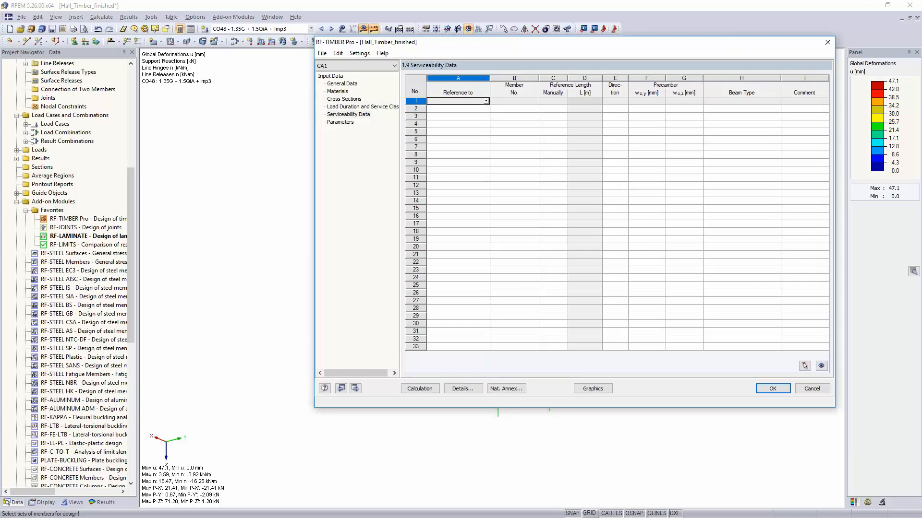
left_click(486, 101)
left_click(477, 124)
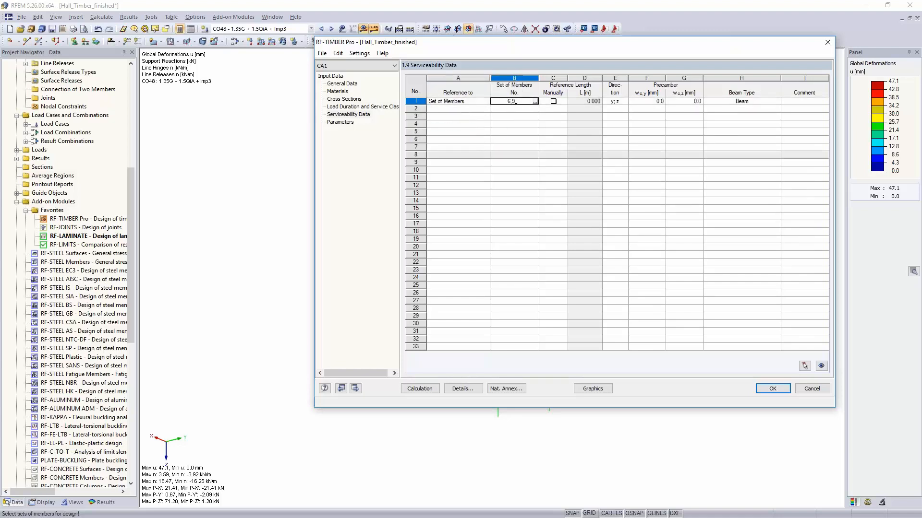
key("Return")
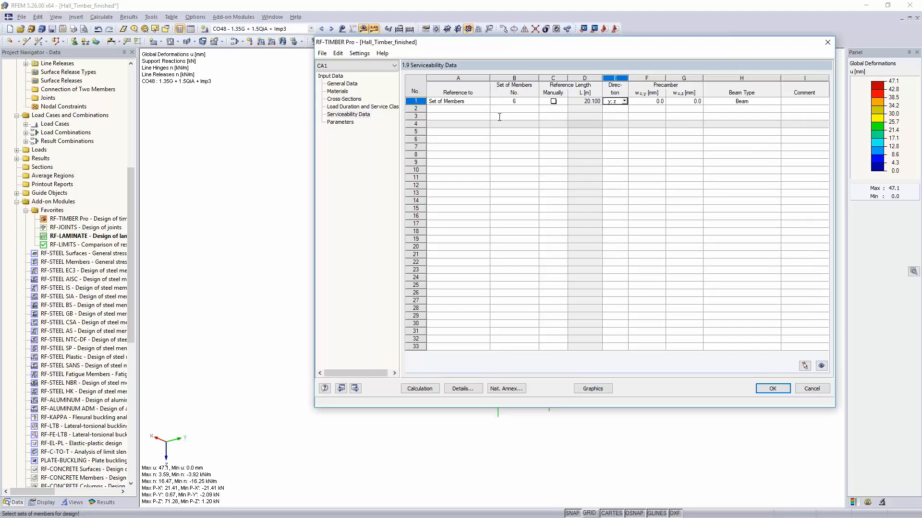
Step: Add a second serviceability data entry, referring to set of members 9
left_click(478, 109)
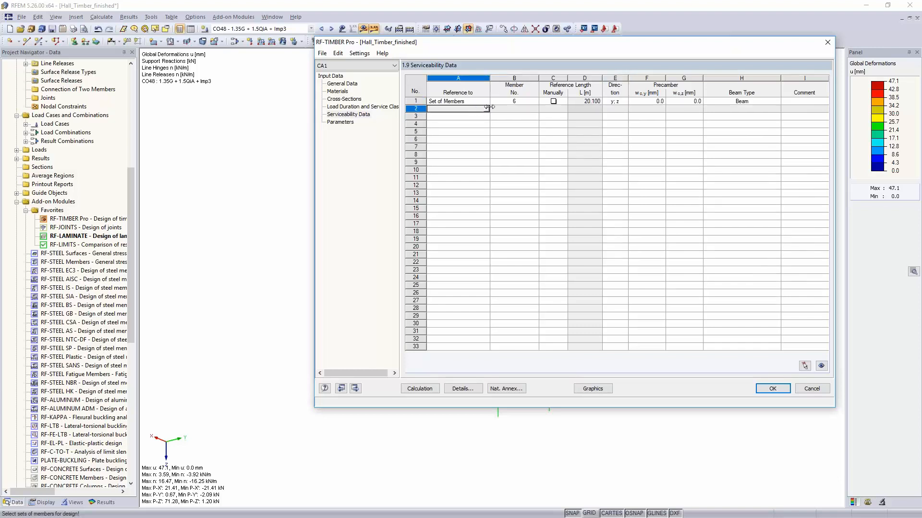
left_click(485, 109)
left_click(477, 132)
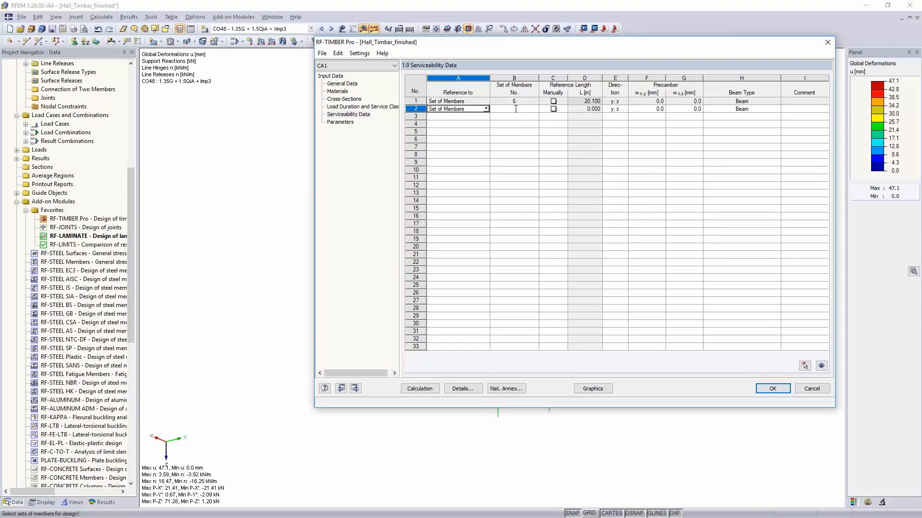
type("9")
key("Return")
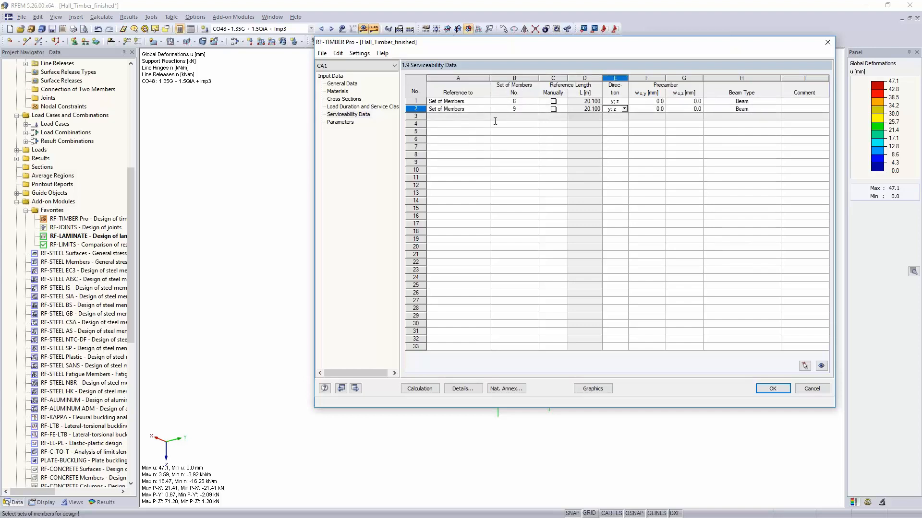
Step: Make the third serviceability entry refer to Member and open the graphical selection for its member numbers
left_click(476, 116)
left_click(485, 116)
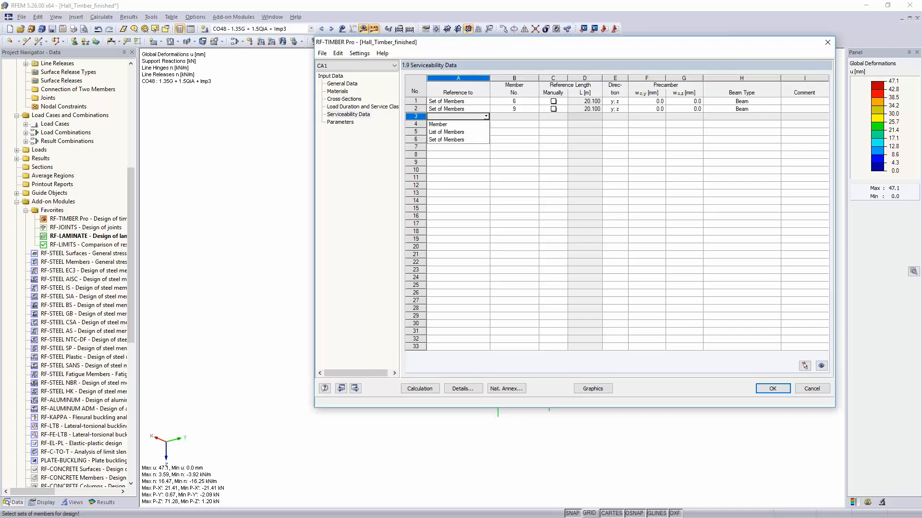
left_click(446, 124)
left_click(521, 116)
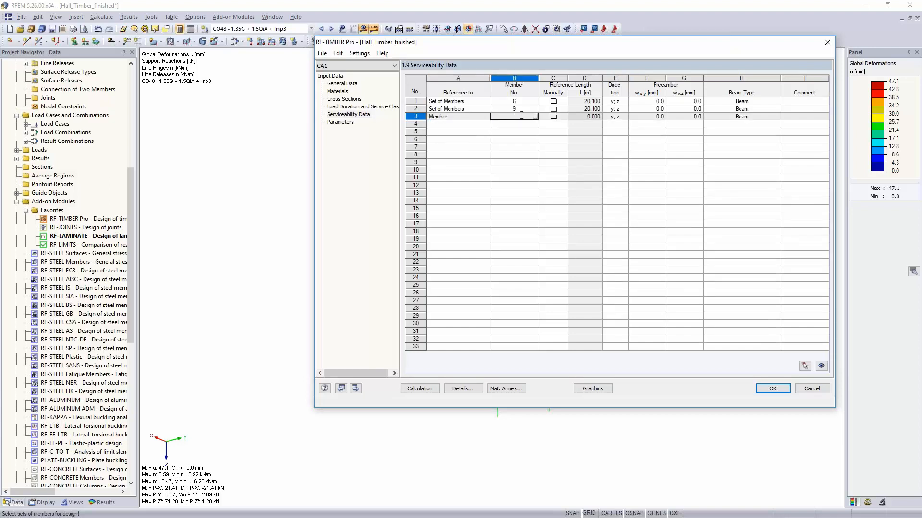
left_click(535, 117)
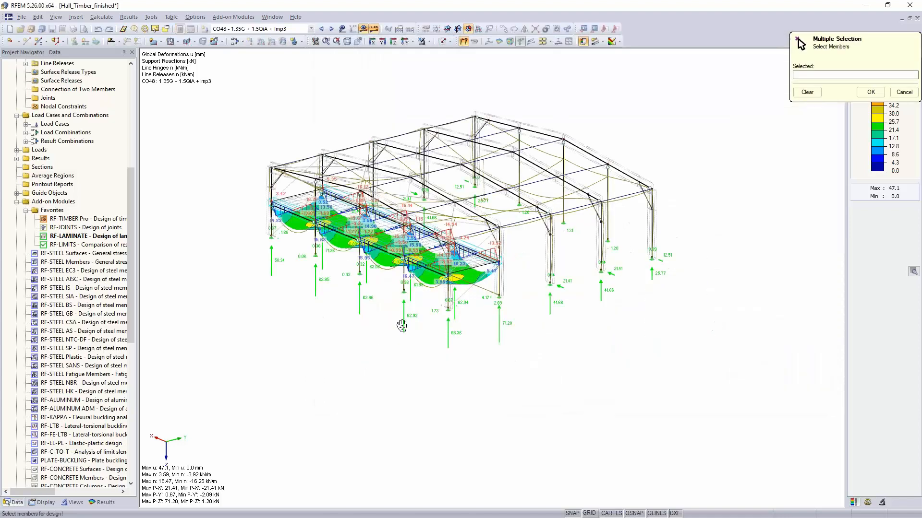
Step: Pick members 98, 100, 102 and 104 along the floor in the model for the serviceability data and accept the selection
middle_click_drag(401, 326, 566, 323, "ctrl")
scroll(559, 254, "up", 5)
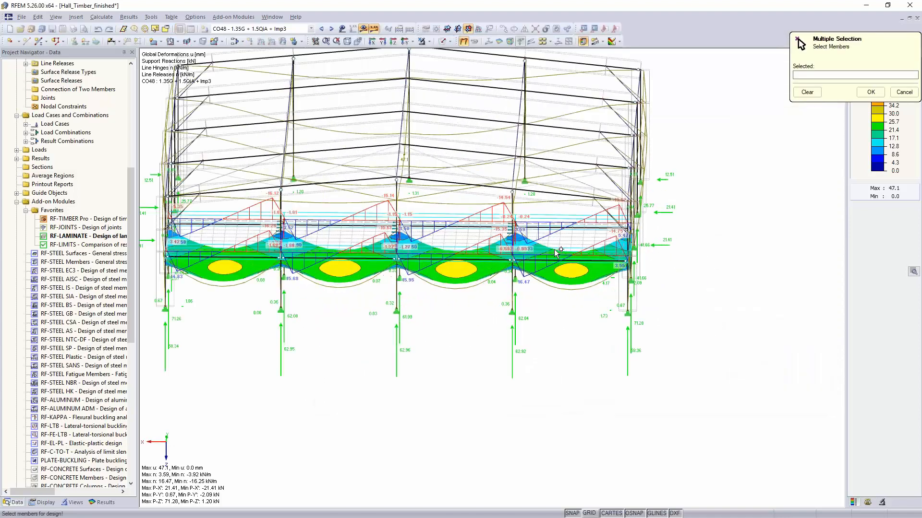
scroll(555, 254, "up", 1)
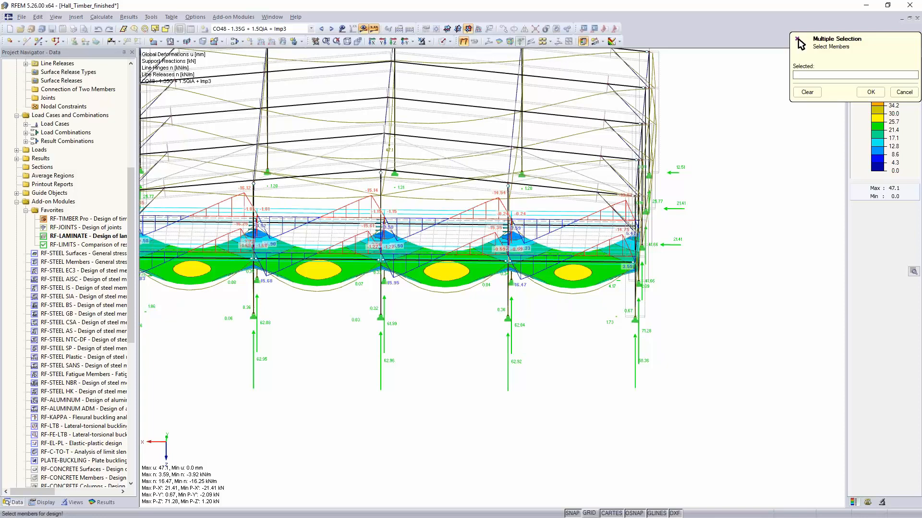
left_click(576, 225)
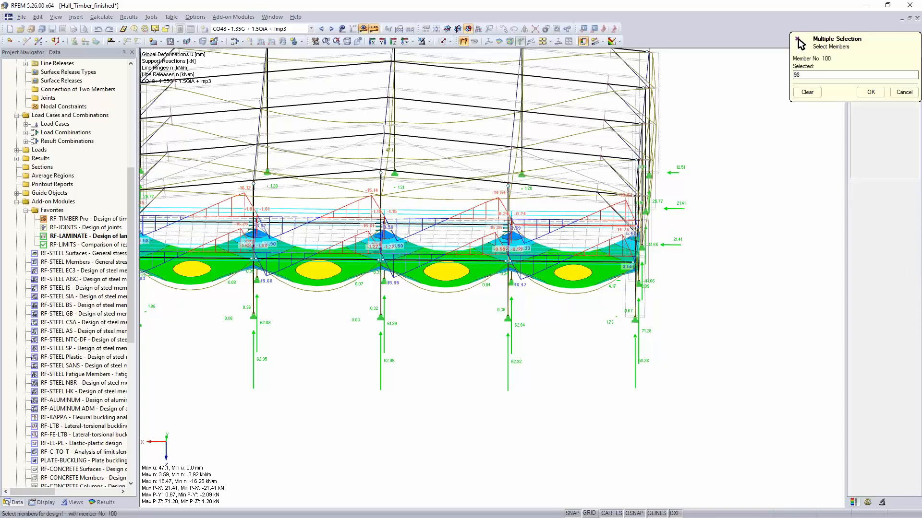
left_click(440, 224)
left_click(311, 226)
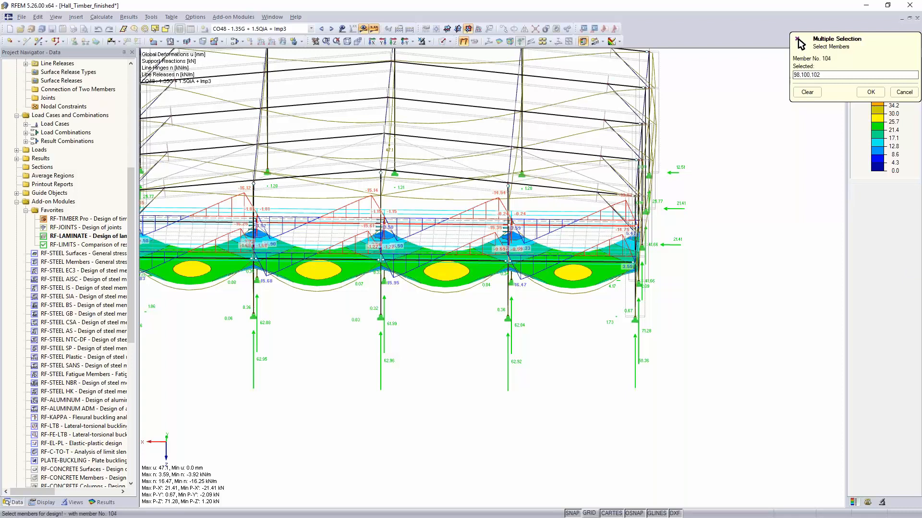
left_click(190, 222)
middle_click_drag(339, 359, 398, 323)
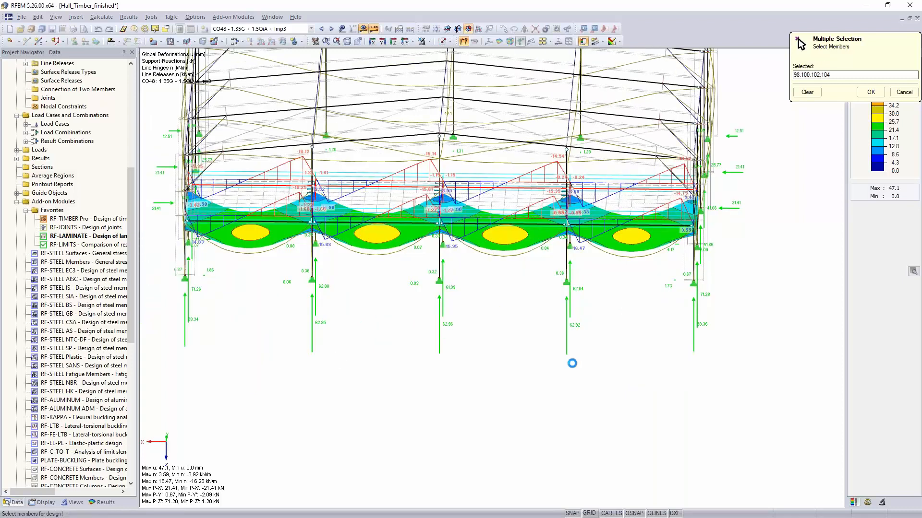
middle_click_drag(572, 363, 672, 393, "ctrl")
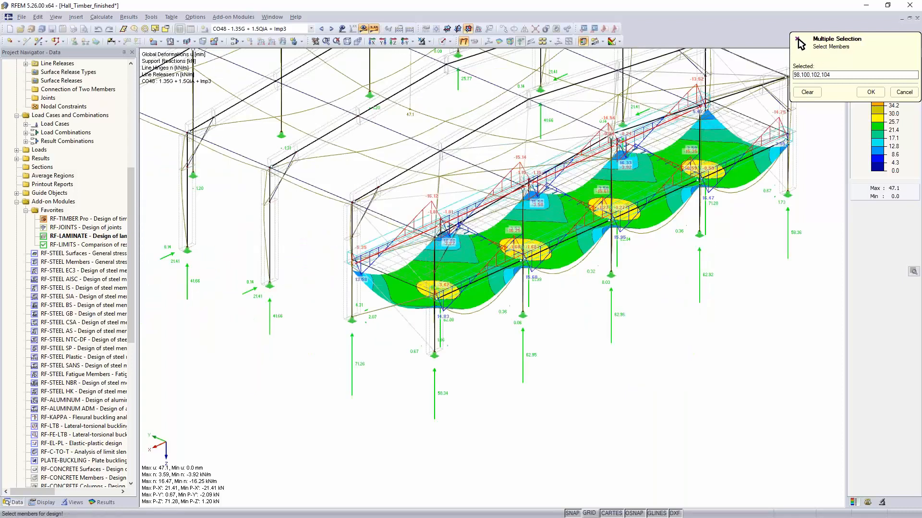
left_click(870, 91)
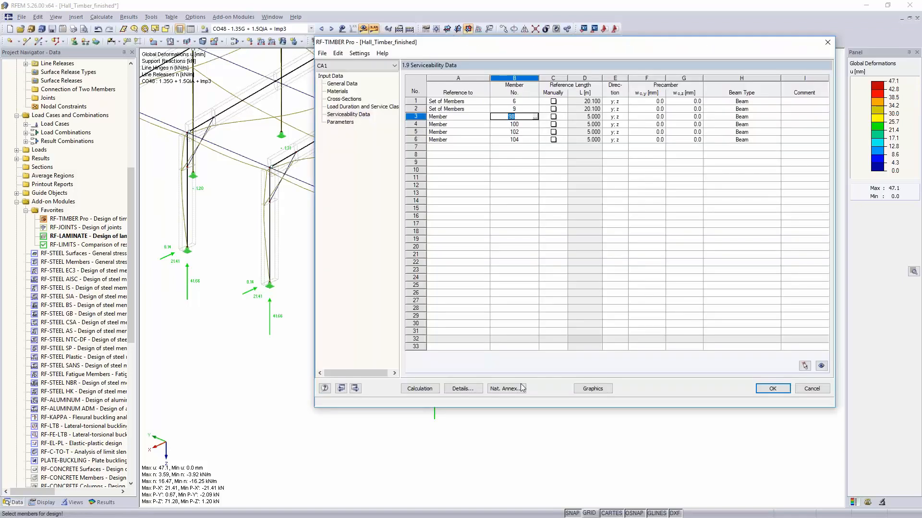
Step: Run the RF-TIMBER Pro design calculation for case CA1
left_click(437, 391)
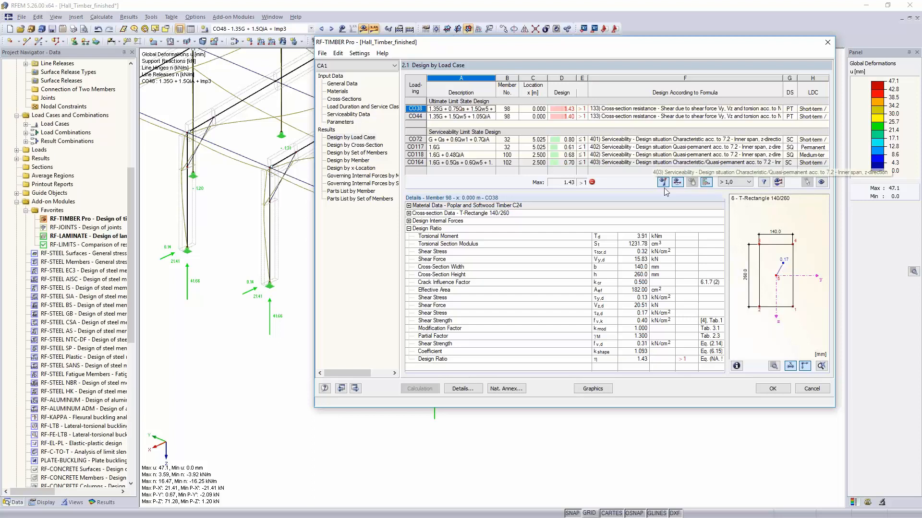
Step: Review the fire resistance load case selection in the general data and the fire factors in the DIN national annex settings
left_click(342, 84)
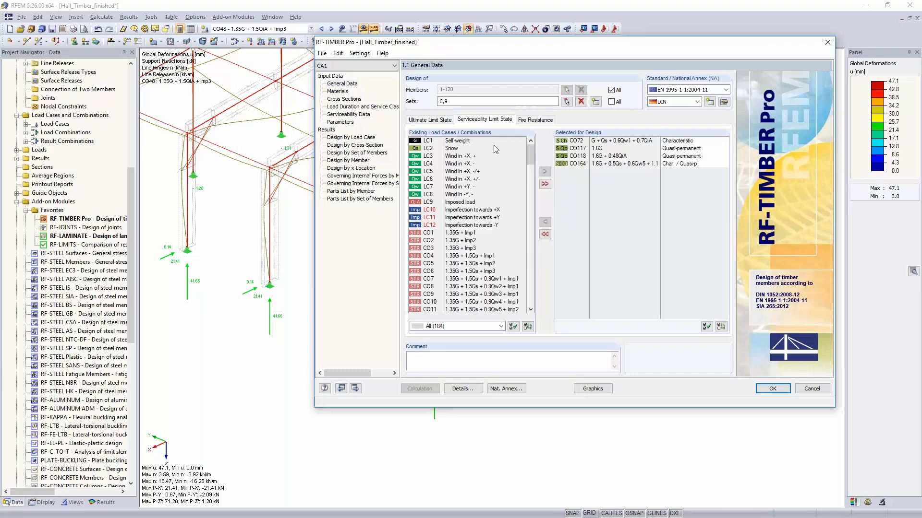
left_click(541, 120)
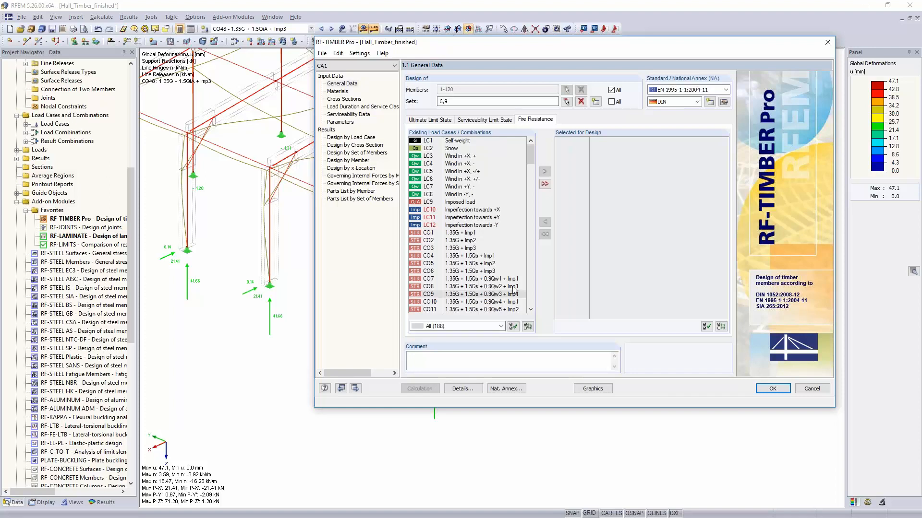
left_click(724, 101)
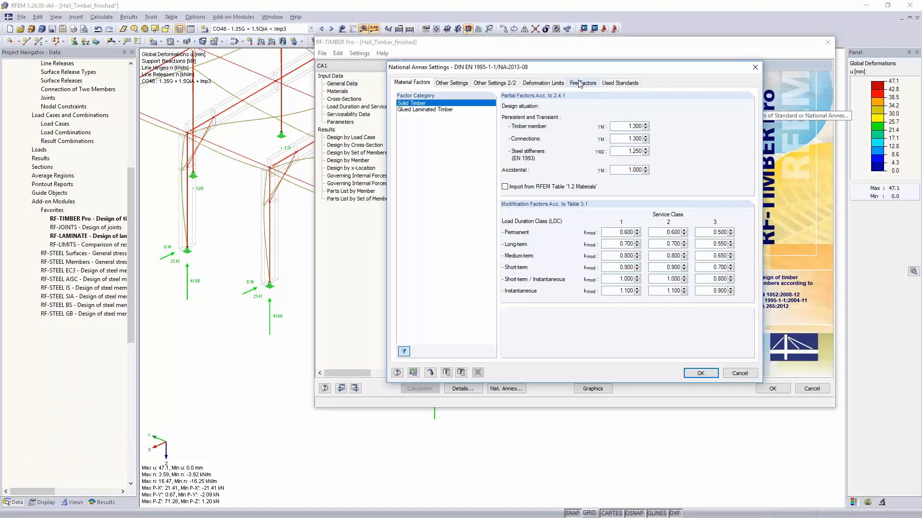
left_click(580, 84)
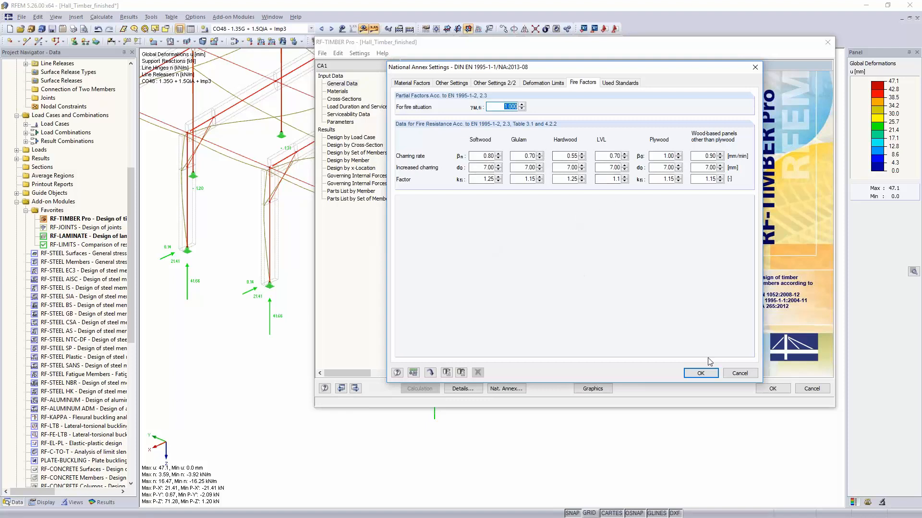
Step: Review the timber design results by load case and display the design ratios graphically on the model
left_click(743, 377)
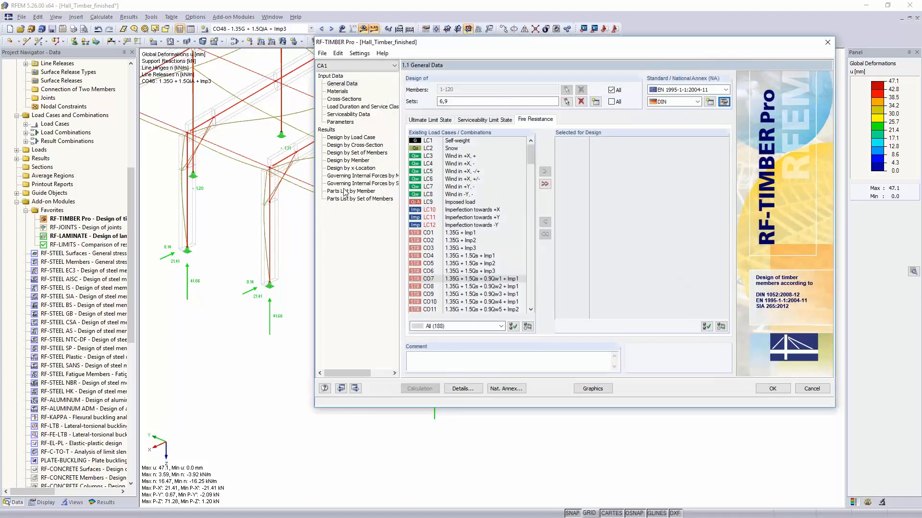
left_click(353, 138)
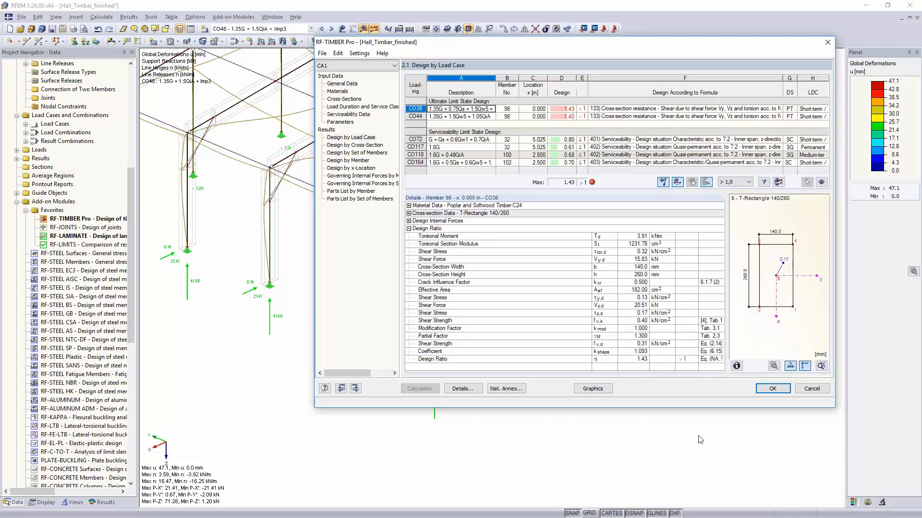
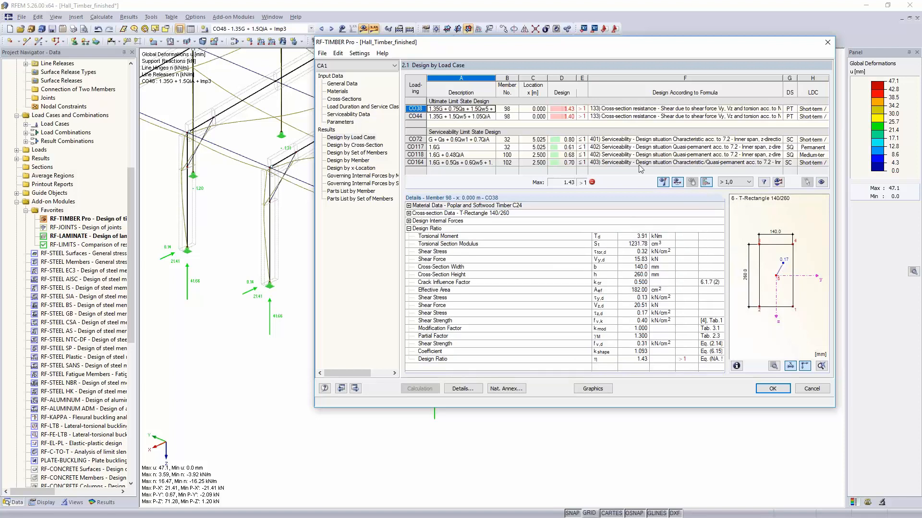
left_click(611, 140)
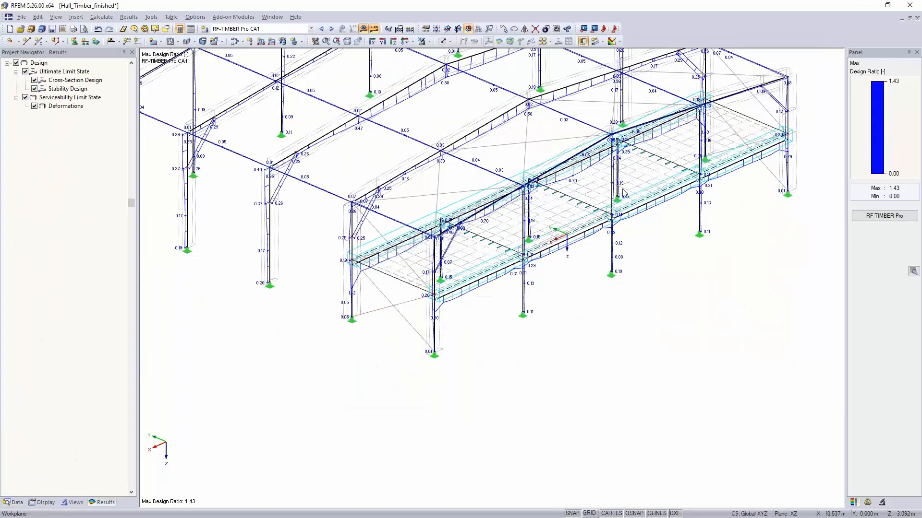
Step: Isolate the hall's end bay containing the intermediate floor by limiting visibility to the selected objects
middle_click_drag(724, 304, 557, 359, "ctrl")
scroll(662, 330, "down", 4)
middle_click_drag(637, 422, 672, 351)
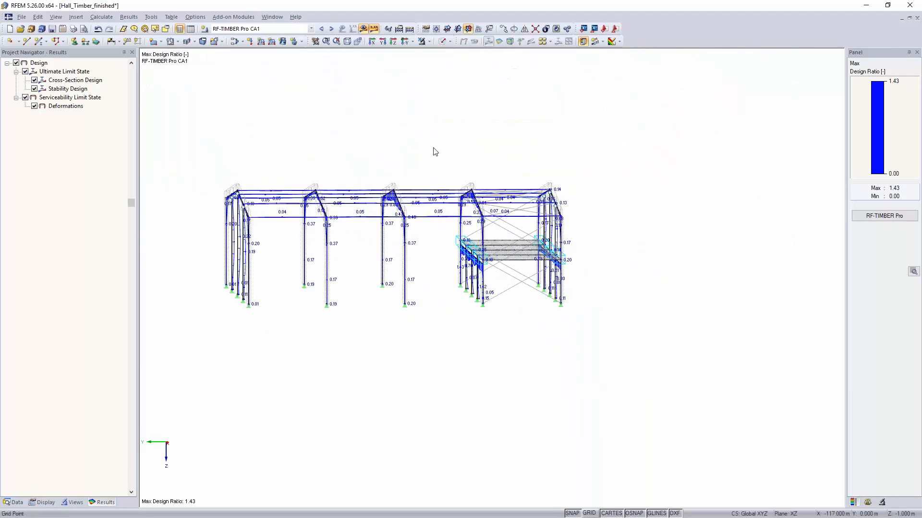
left_click_drag(432, 152, 636, 349)
left_click(428, 42)
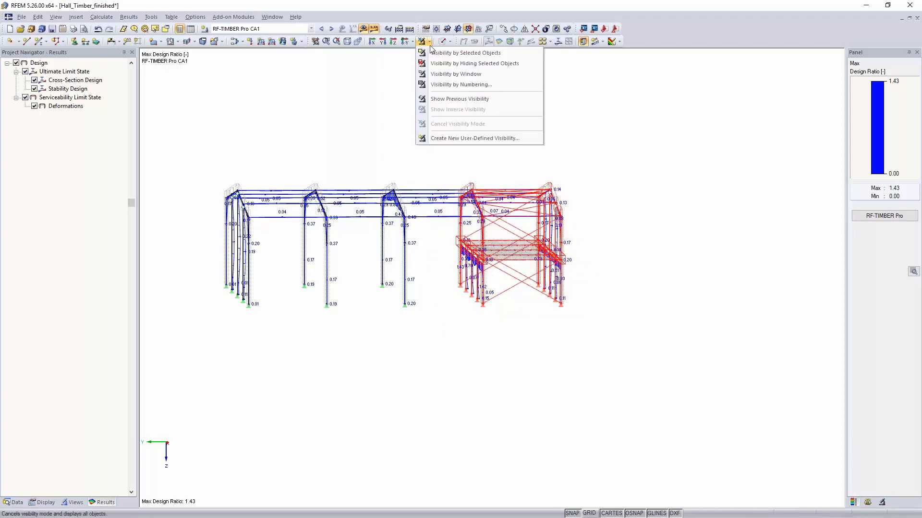
left_click(438, 55)
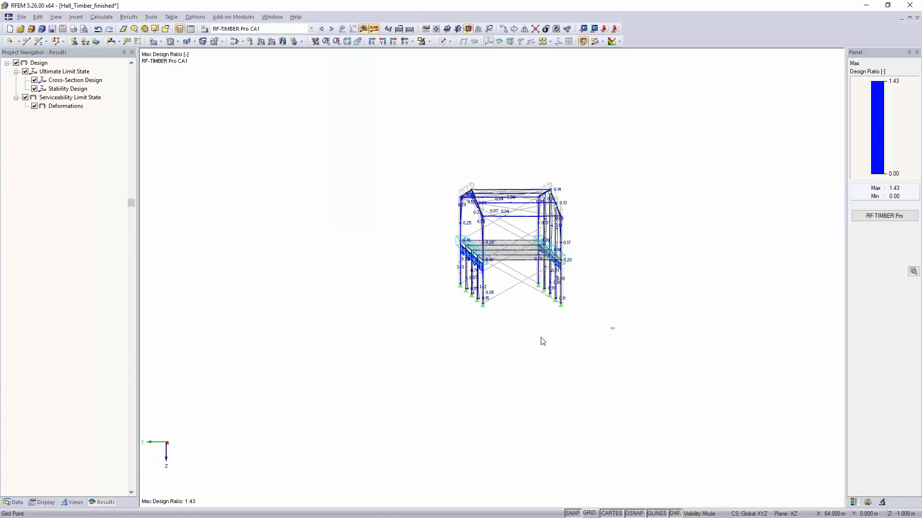
middle_click_drag(542, 341, 701, 400, "ctrl")
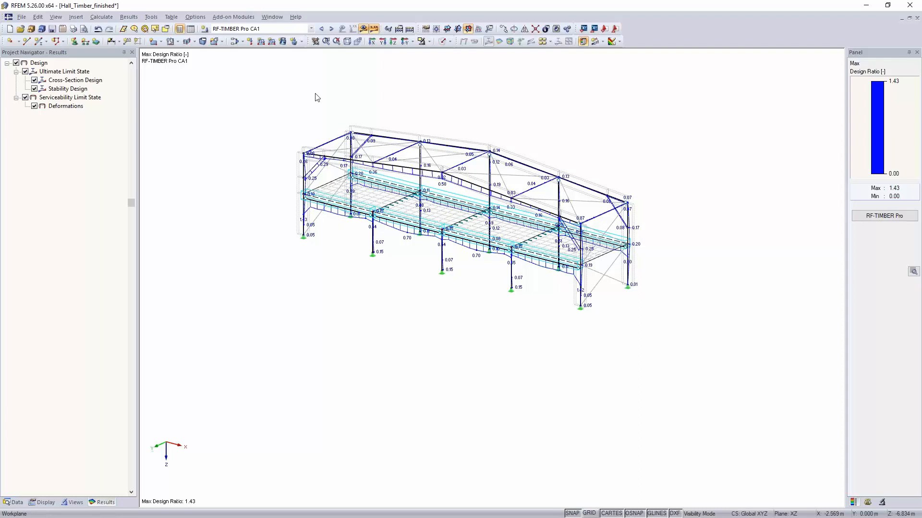
Step: Switch the displayed results from the timber design case to load combination CO38
left_click(281, 29)
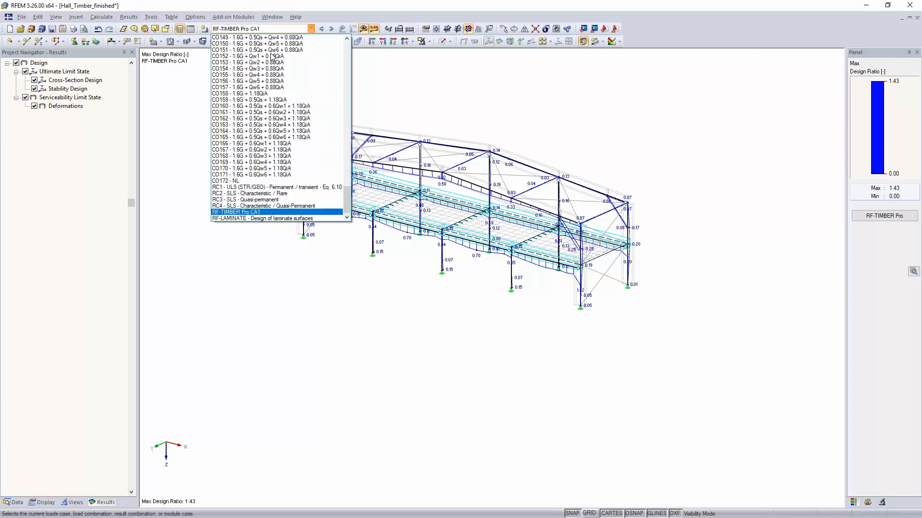
scroll(276, 157, "up", 6)
scroll(275, 157, "up", 16)
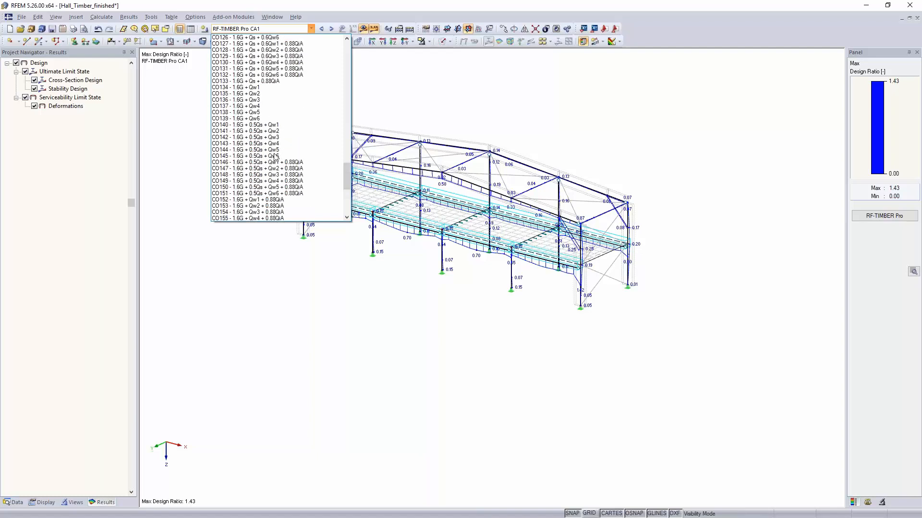
scroll(275, 157, "up", 15)
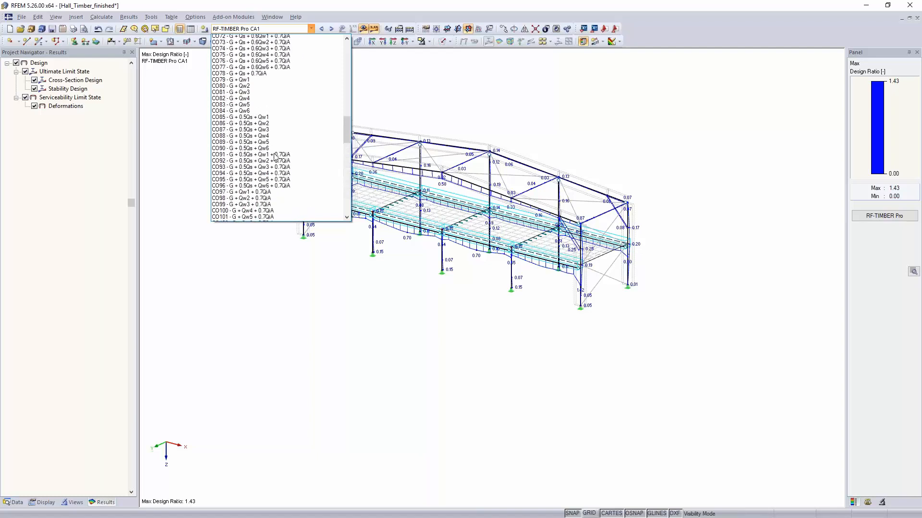
scroll(276, 157, "up", 8)
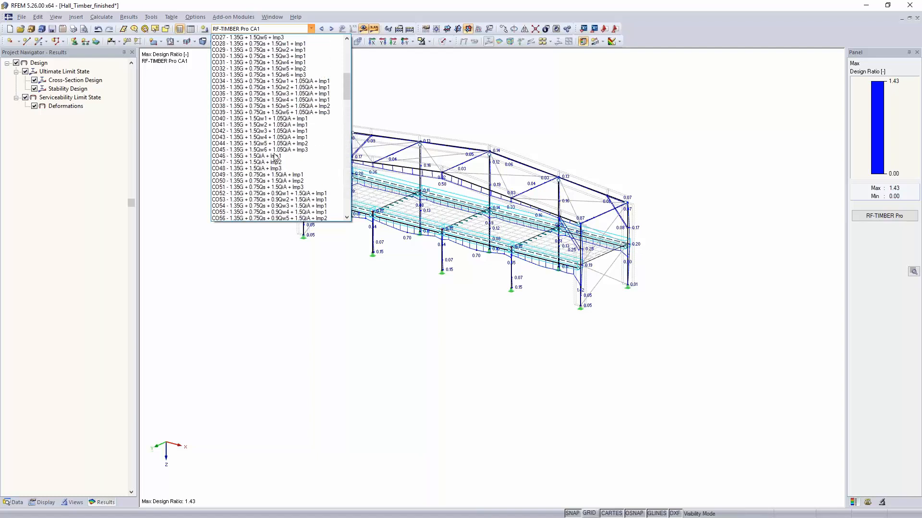
left_click(249, 131)
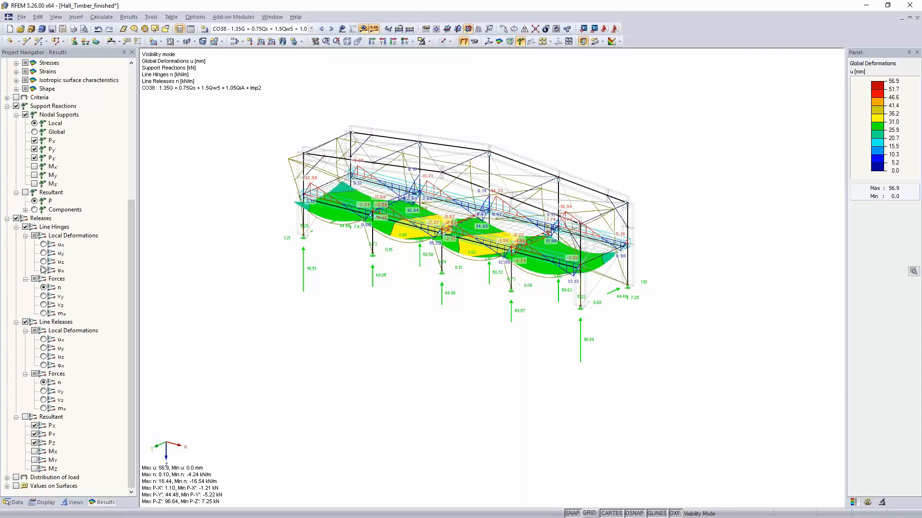
Step: Show the members' torsional moments MT in place of the global deformations, and hide the release results
scroll(29, 293, "up", 8)
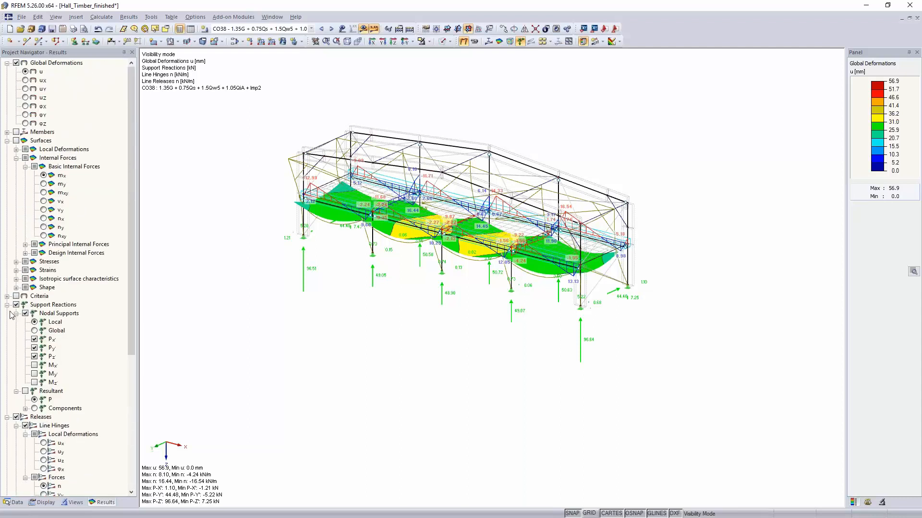
left_click(8, 132)
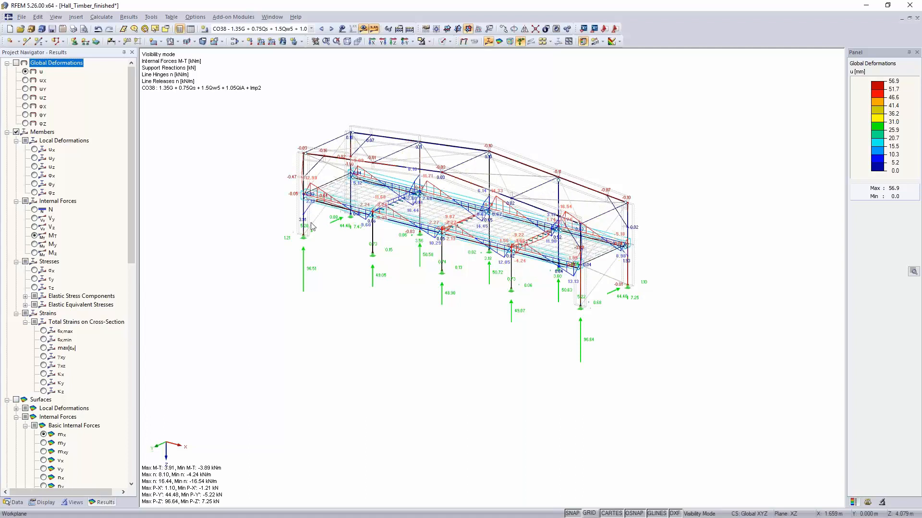
left_click_drag(130, 178, 128, 428)
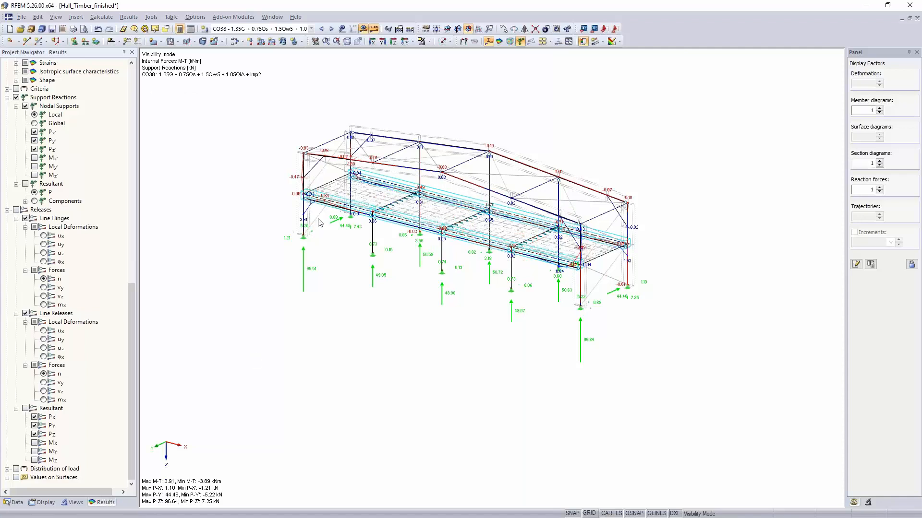
scroll(318, 222, "up", 3)
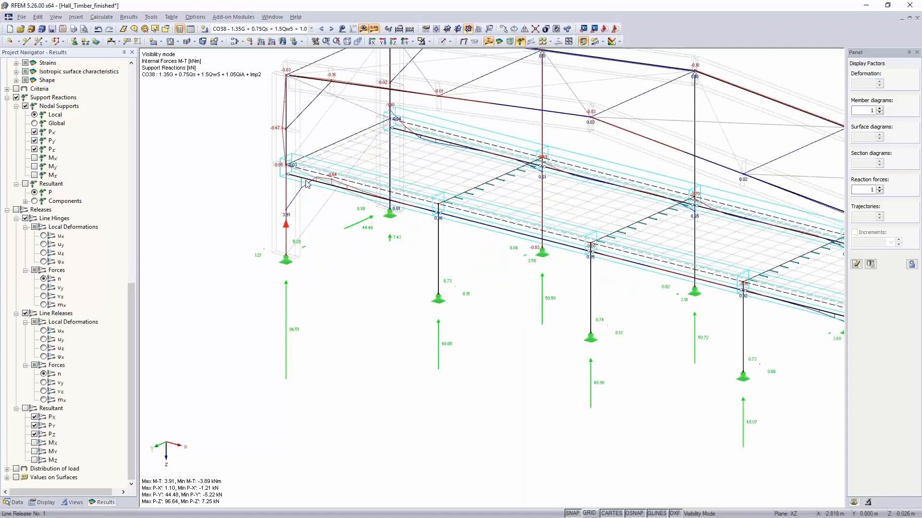
scroll(305, 182, "down", 3)
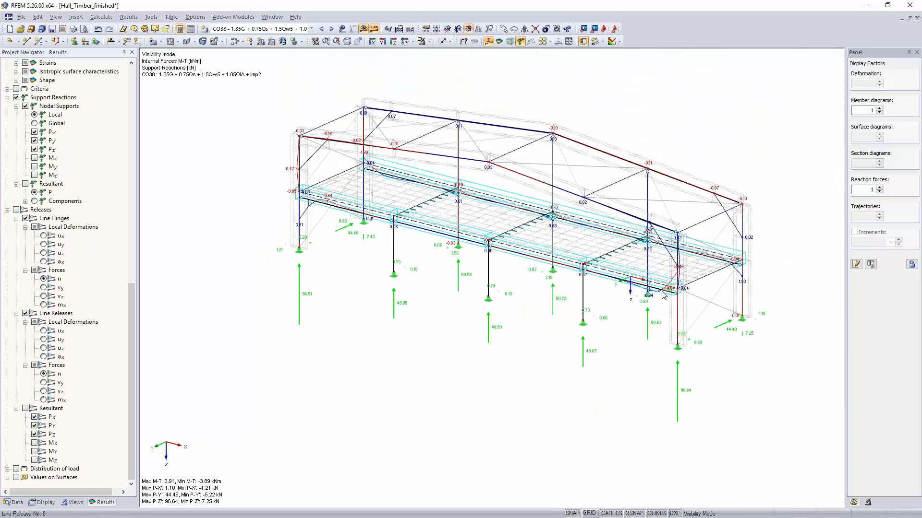
Step: Create a local member hinge releasing φx, φy and φz, assign it to the end of floor edge beam 104, and accept deleting the results
scroll(663, 294, "up", 1)
scroll(663, 295, "up", 2)
scroll(663, 295, "up", 1)
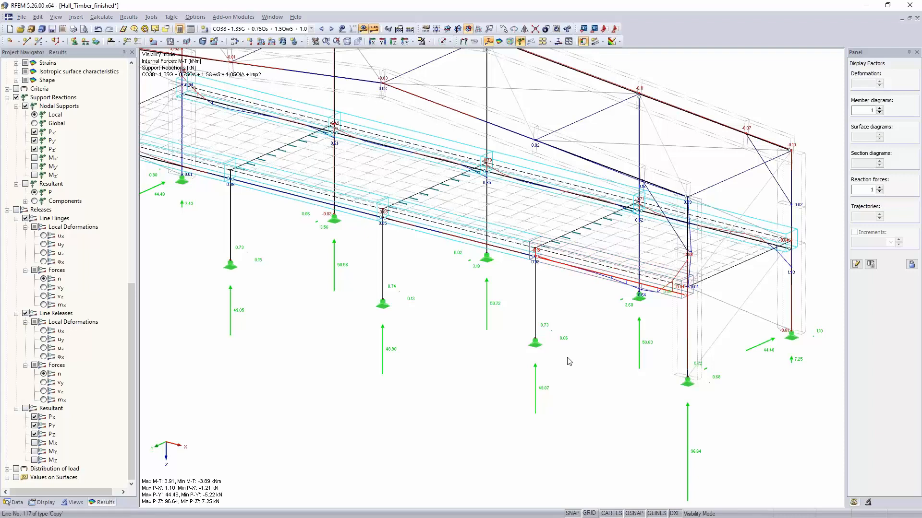
double_click(641, 288)
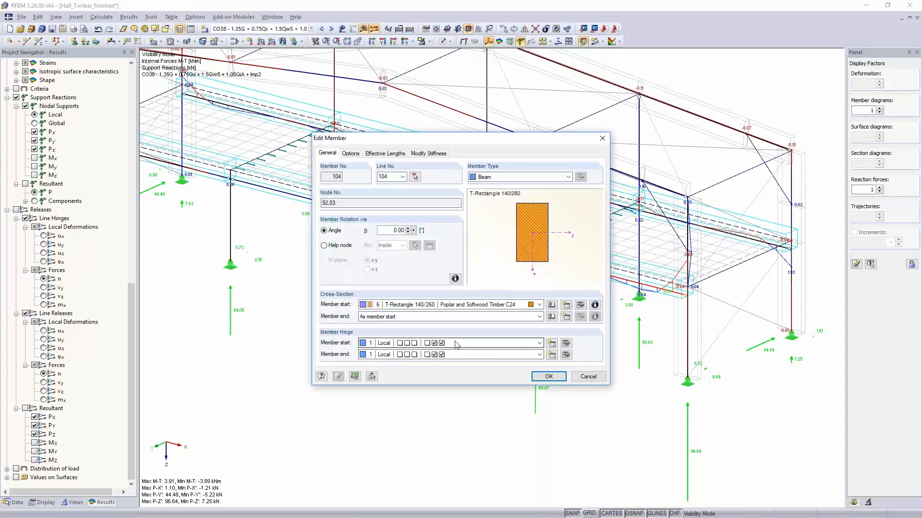
left_click(552, 356)
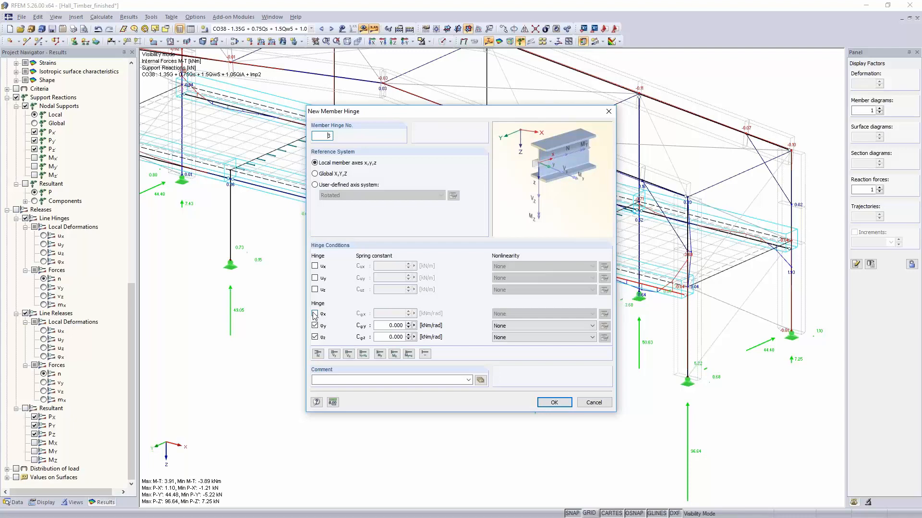
left_click(315, 314)
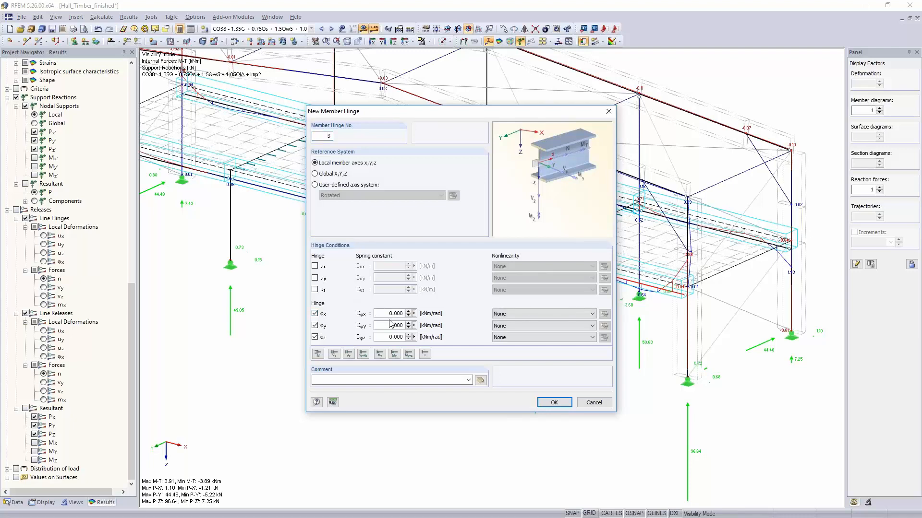
left_click(553, 403)
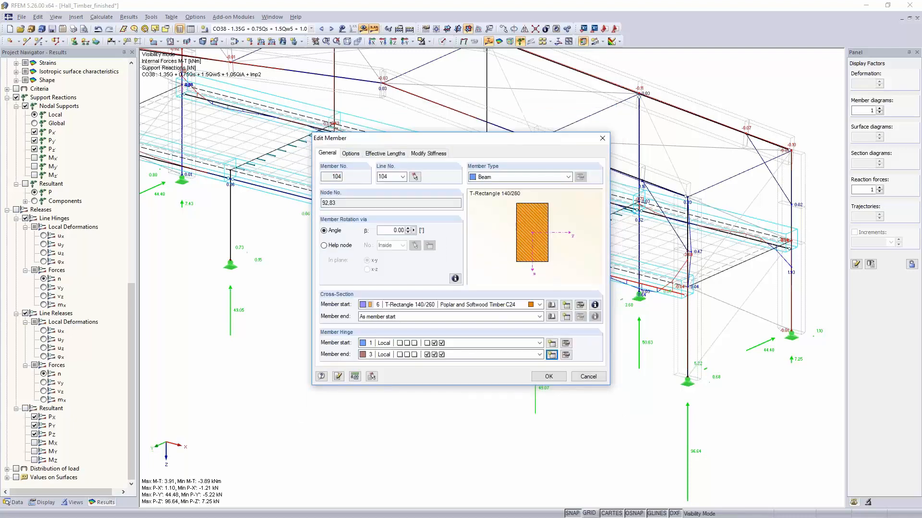
left_click(549, 377)
left_click(443, 282)
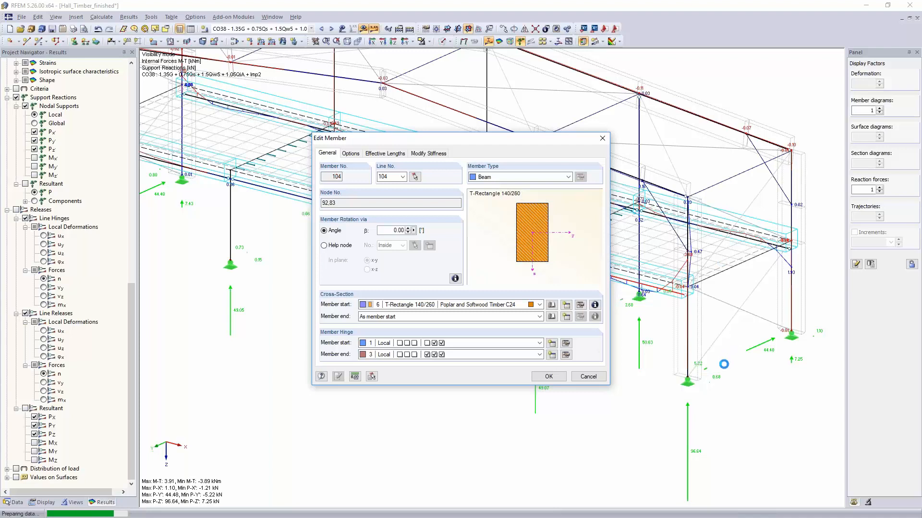
key("Return")
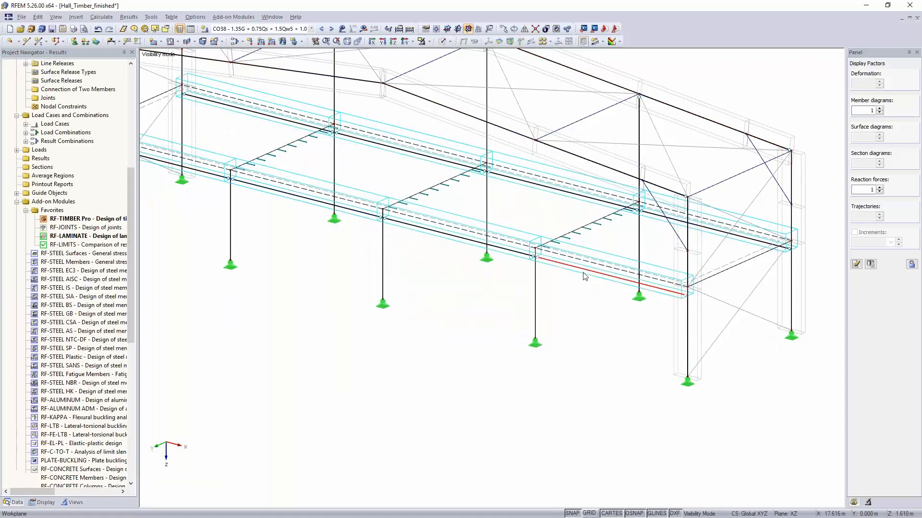
Step: Assign member hinge 3 to the start of floor edge beam 98 at the opposite corner column
scroll(586, 274, "down", 5)
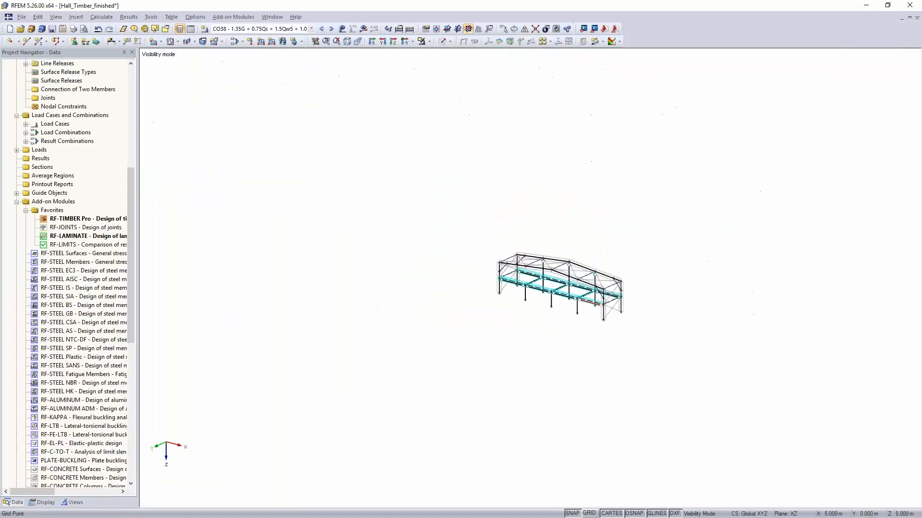
scroll(556, 345, "up", 10)
scroll(492, 280, "down", 2)
middle_click_drag(494, 282, 558, 367)
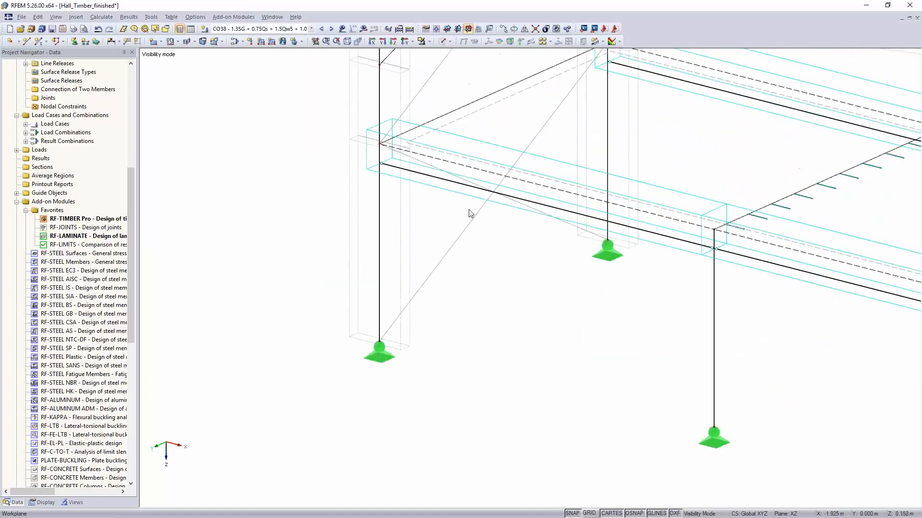
double_click(456, 183)
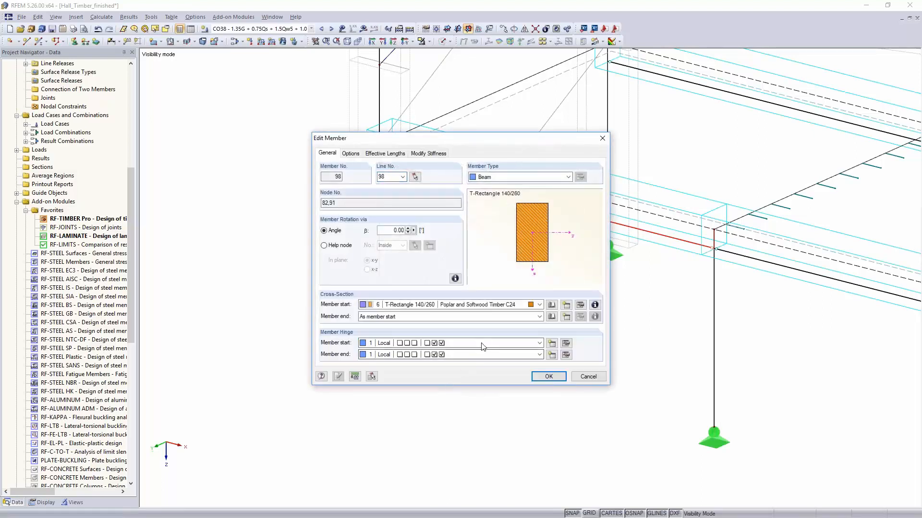
left_click(483, 345)
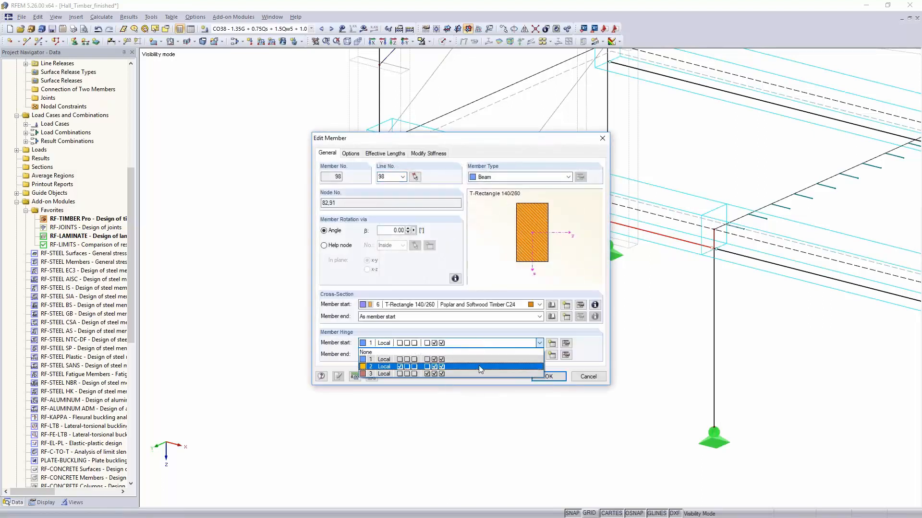
left_click(480, 374)
left_click(548, 377)
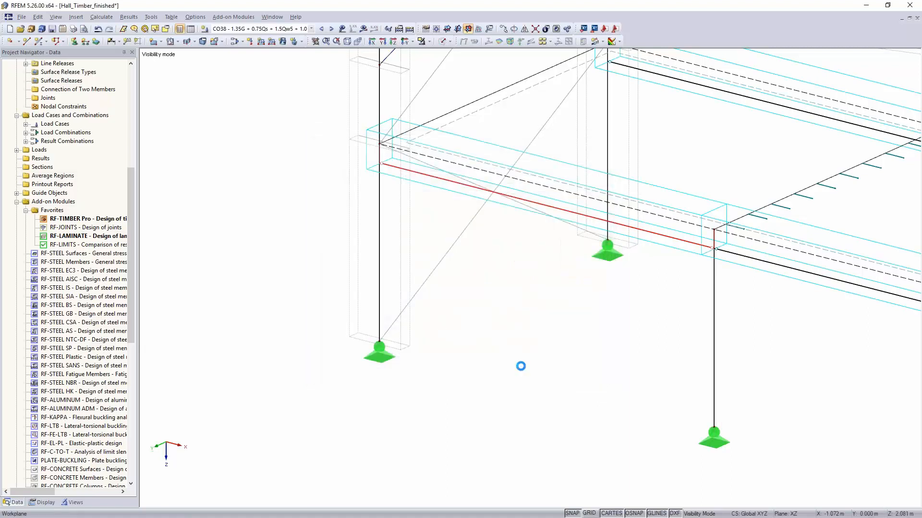
Step: Recalculate the results for CO38 and examine the torsional moments in the floor's edge beams
left_click(363, 30)
left_click(364, 30)
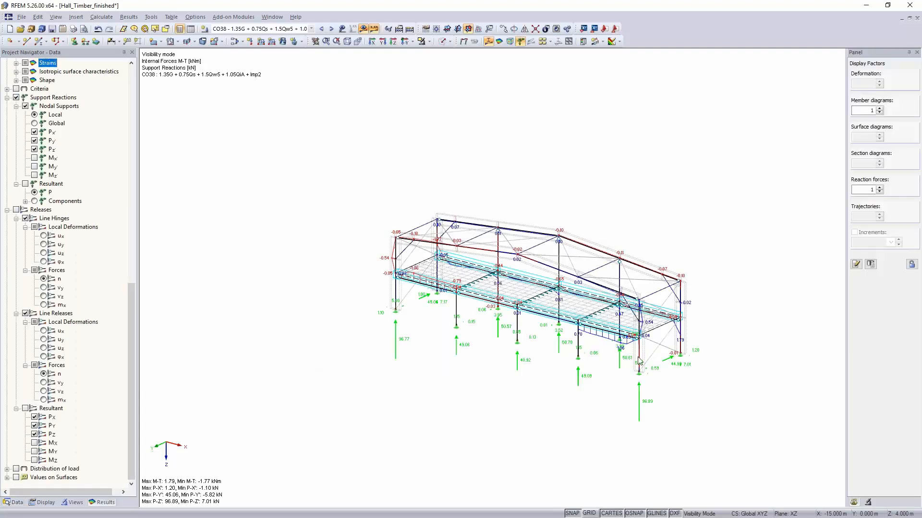
scroll(638, 359, "up", 5)
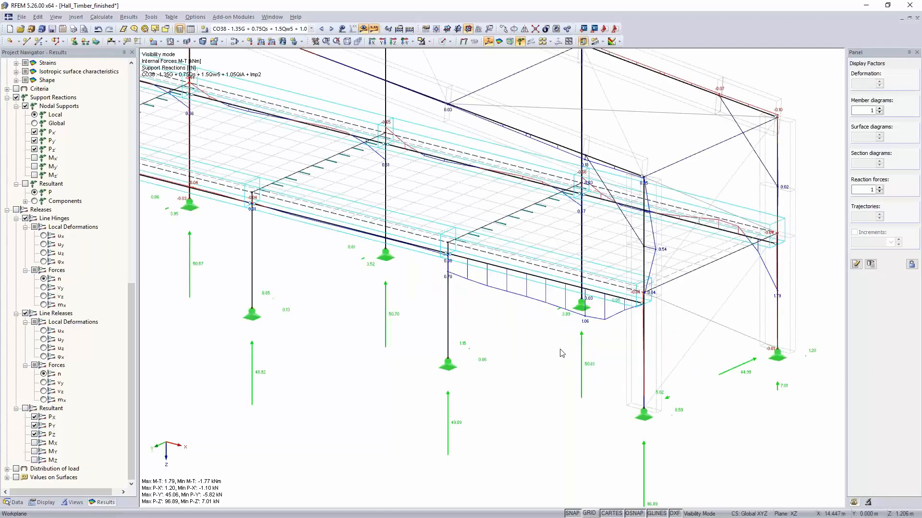
scroll(561, 353, "down", 5)
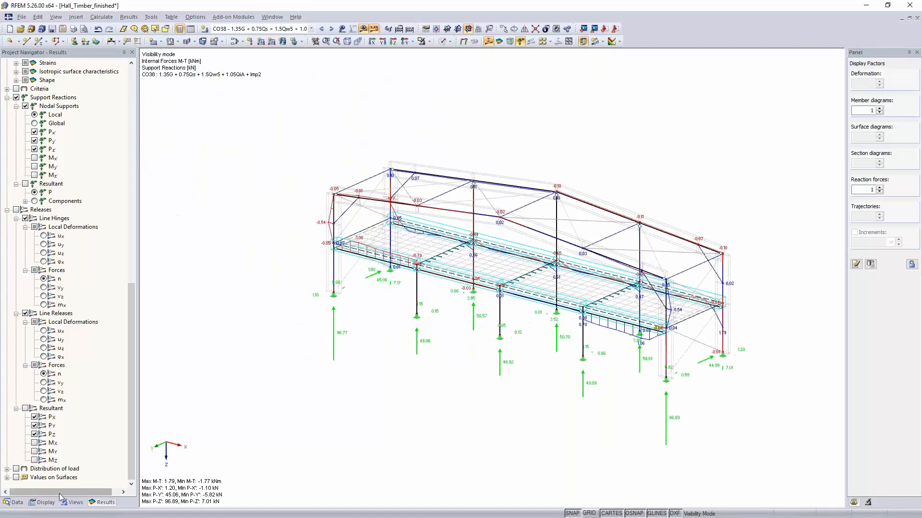
Step: Reopen RF-TIMBER Pro design case CA1 and recalculate the timber member design
left_click(13, 503)
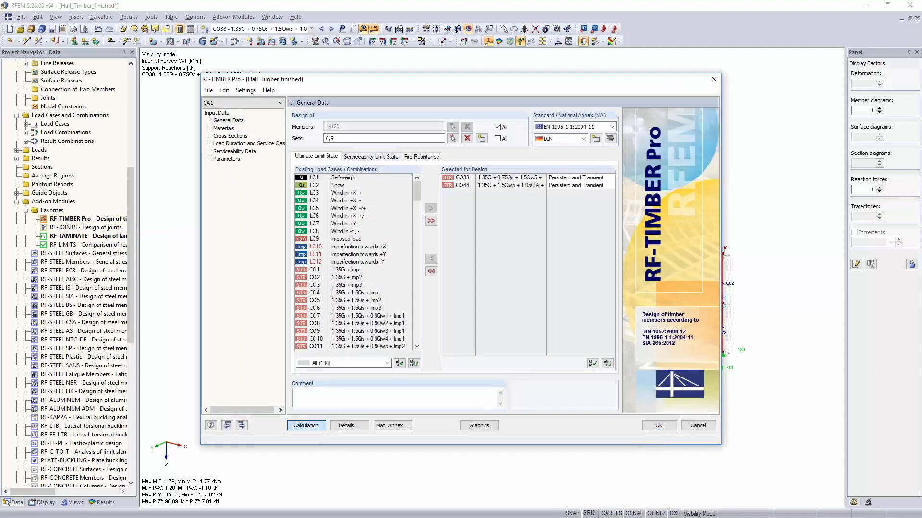
left_click(306, 425)
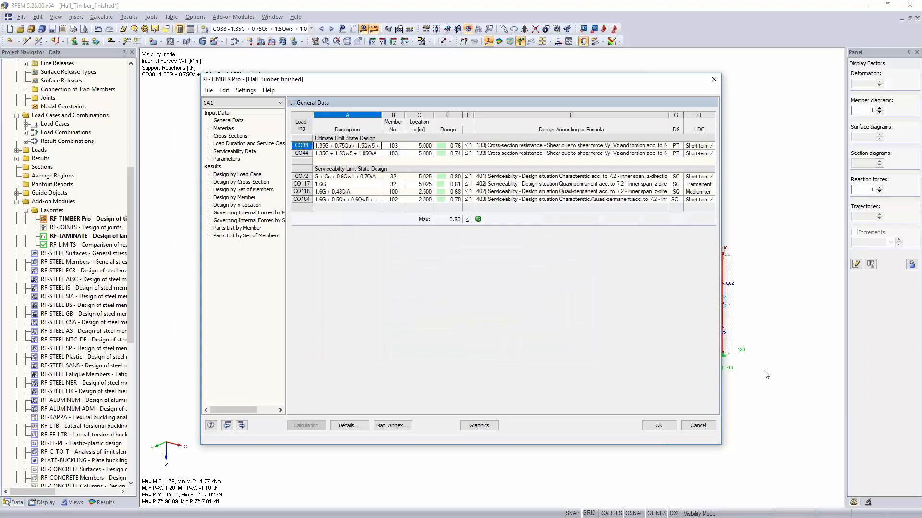
Step: Review the design details of CO44 and CO72, plus the design ratios listed by cross-section
left_click(522, 153)
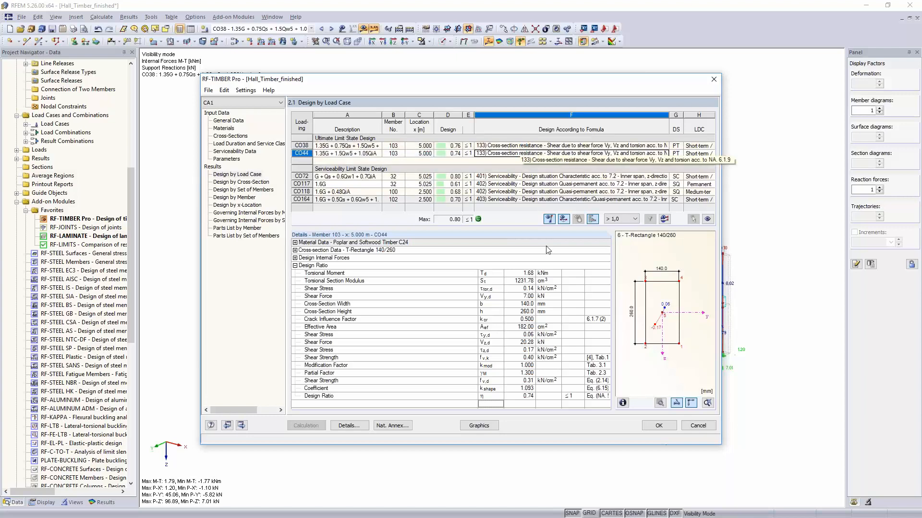
left_click(501, 177)
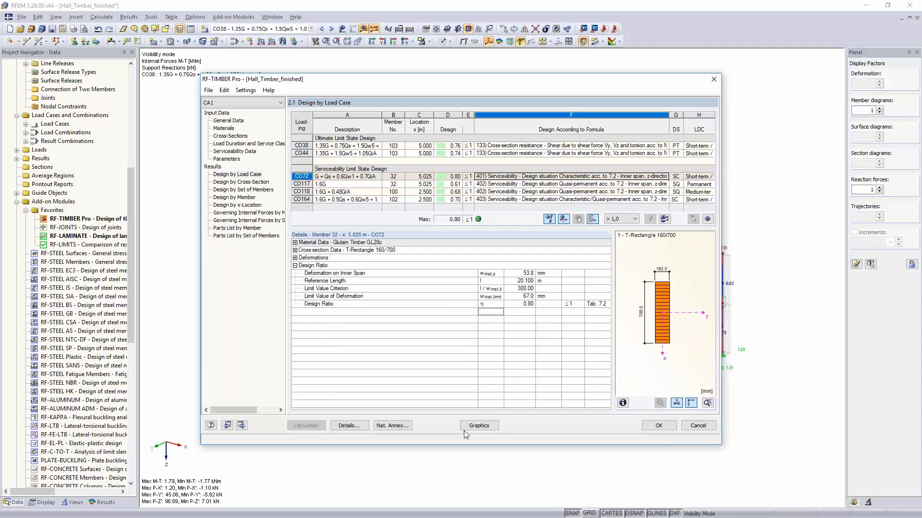
left_click(250, 183)
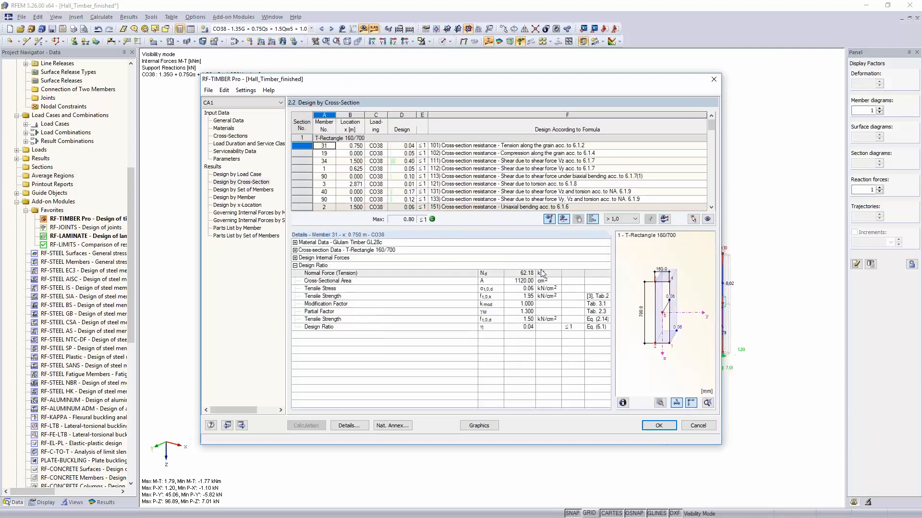
Step: Show the timber design ratios graphically on the model and cancel visibility mode to display the whole hall
left_click(480, 425)
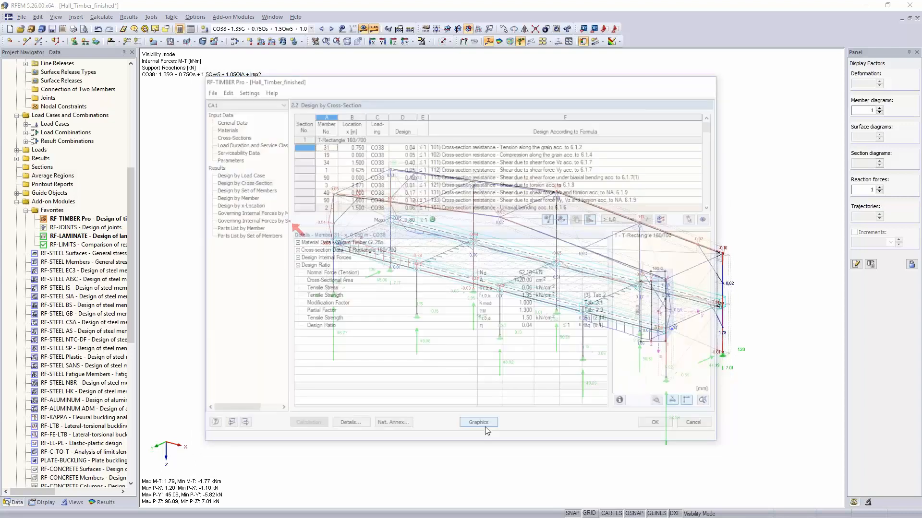
left_click(429, 42)
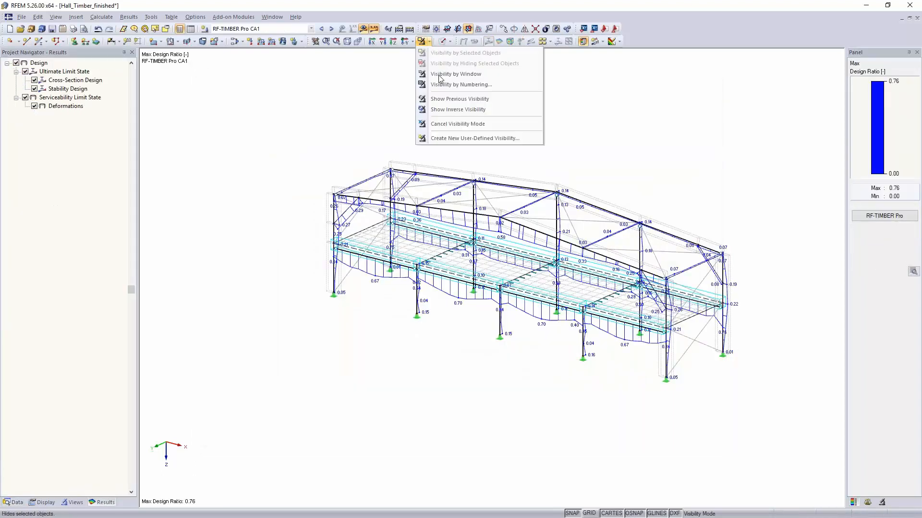
left_click(445, 124)
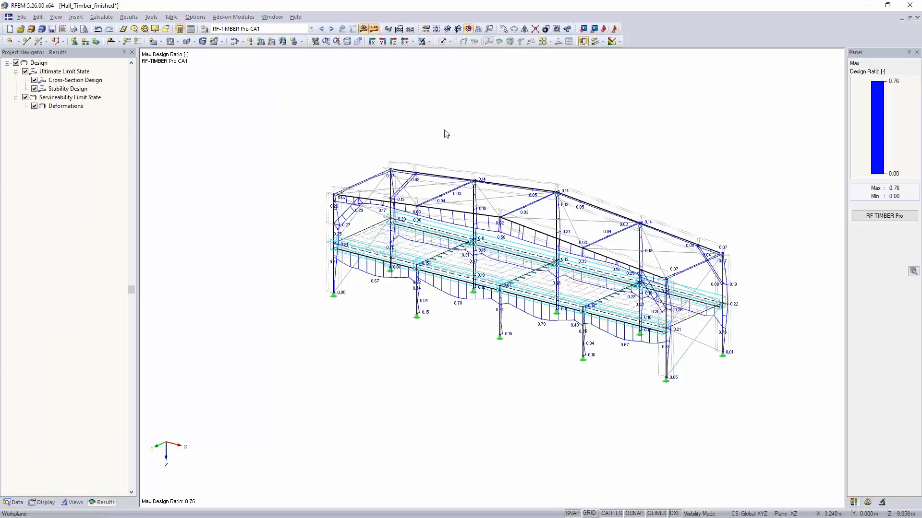
Step: Hide the ultimate limit state results and examine the serviceability design ratios on the frames and floor beams
left_click(25, 71)
middle_click_drag(423, 430, 365, 379, "ctrl")
scroll(438, 280, "up", 3)
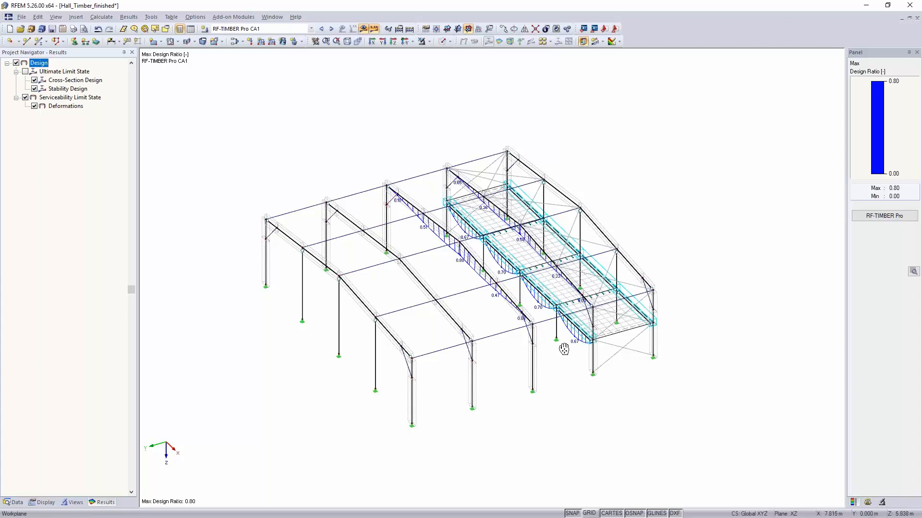
middle_click_drag(563, 350, 541, 272)
scroll(536, 306, "up", 3)
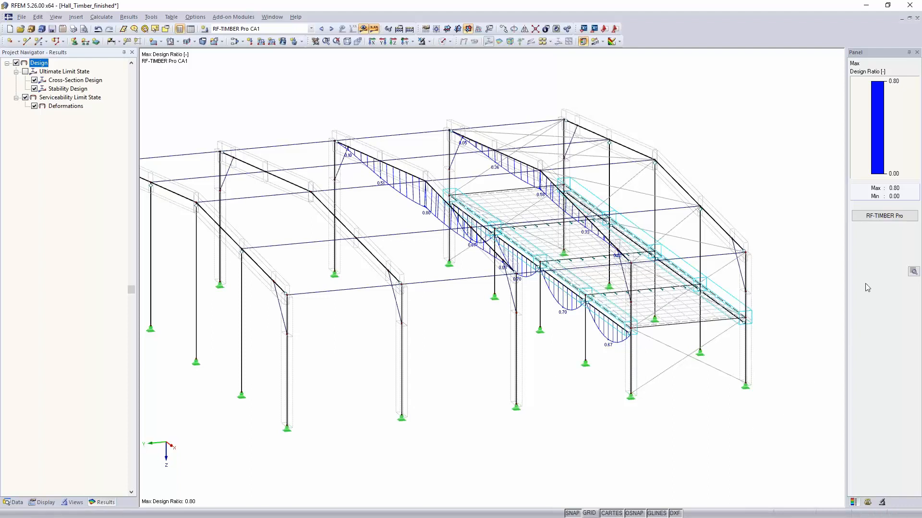
left_click(880, 217)
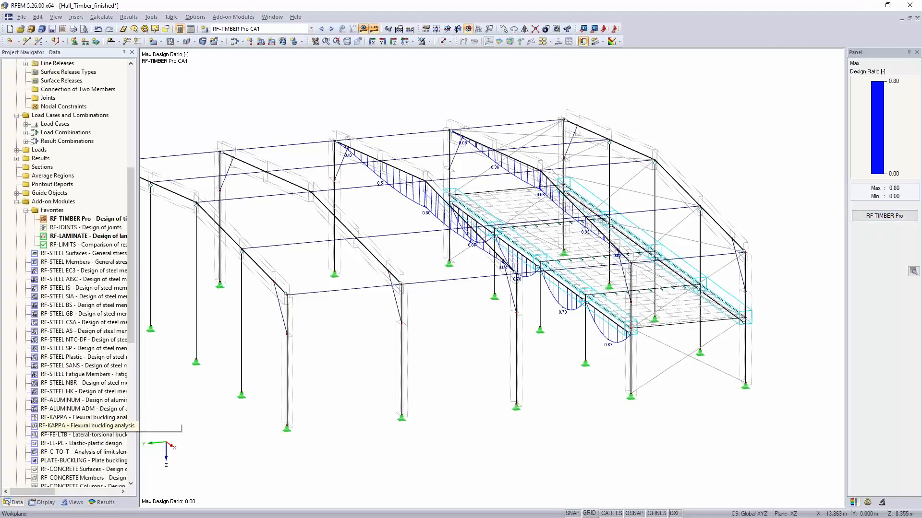
Step: Display the hall as a solid model and inspect the frame corners where girders meet columns
middle_click_drag(462, 353, 708, 346, "ctrl")
scroll(742, 323, "down", 3)
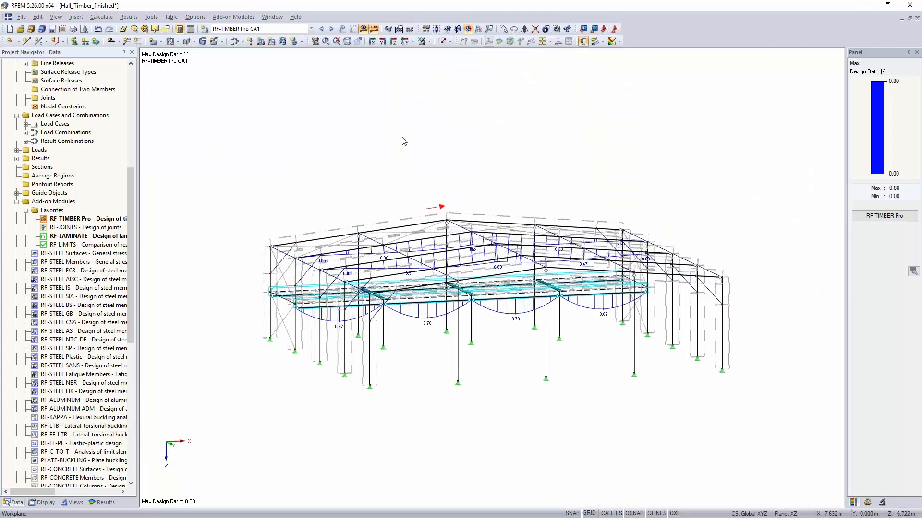
left_click(442, 41)
scroll(705, 254, "up", 2)
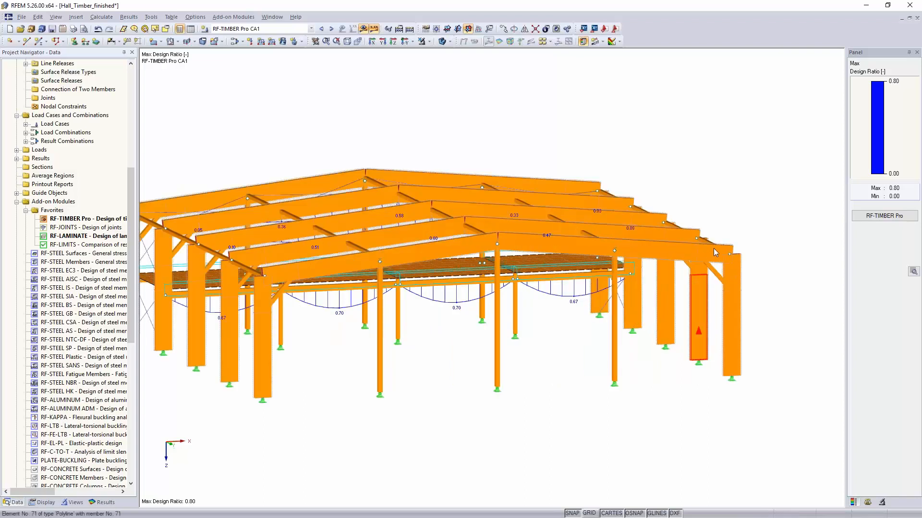
scroll(719, 250, "up", 4)
scroll(702, 270, "down", 6)
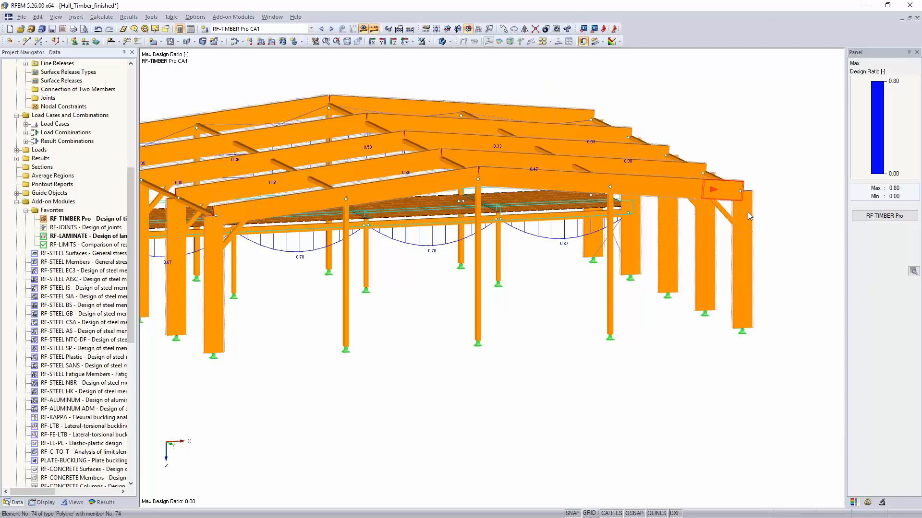
middle_click_drag(583, 348, 298, 382, "ctrl")
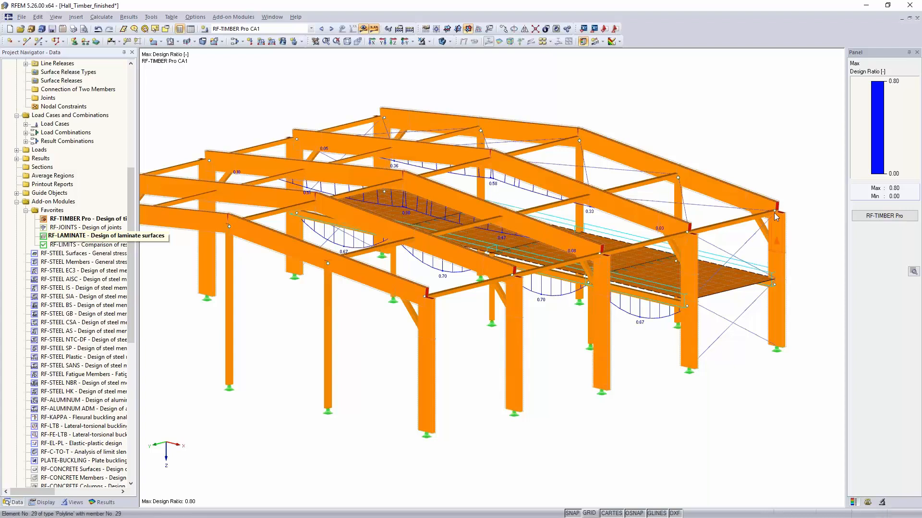
Step: Set up an RF-JOINTS steel to timber dowel joint without continuous member, using the second main member cutting option
double_click(86, 227)
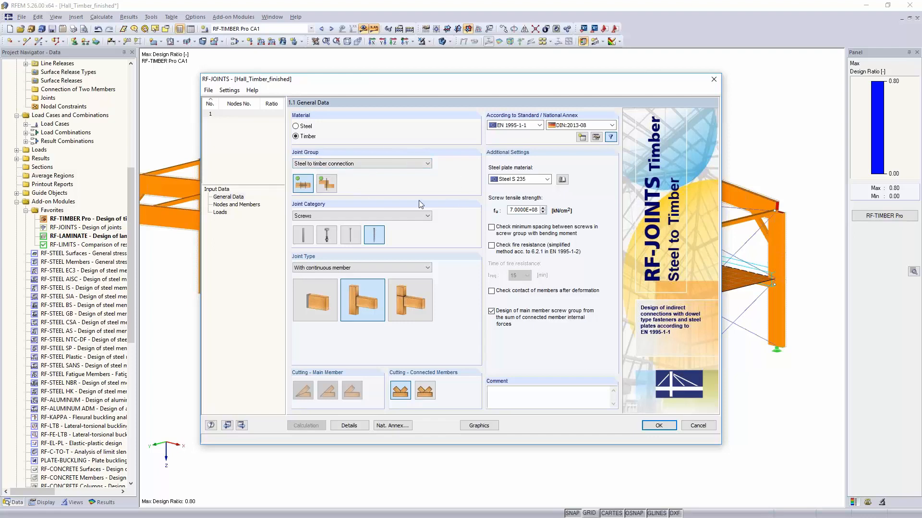
left_click(390, 165)
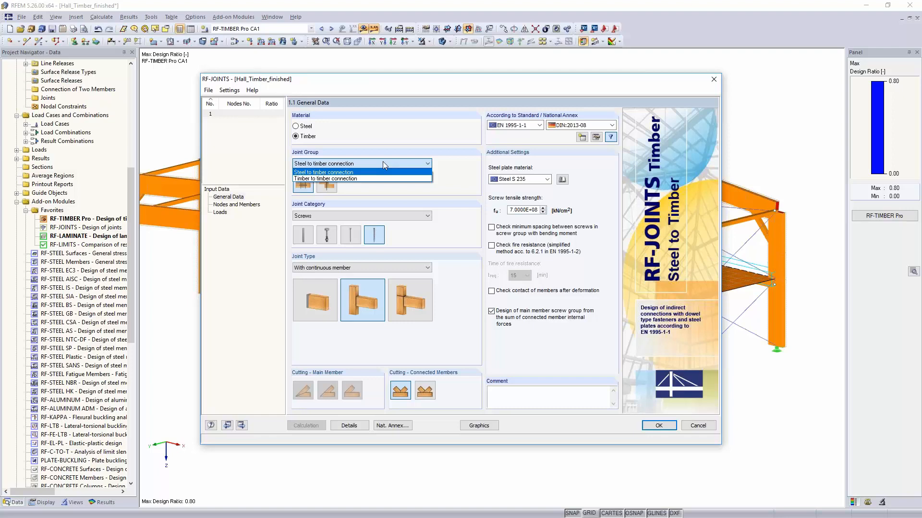
left_click(380, 160)
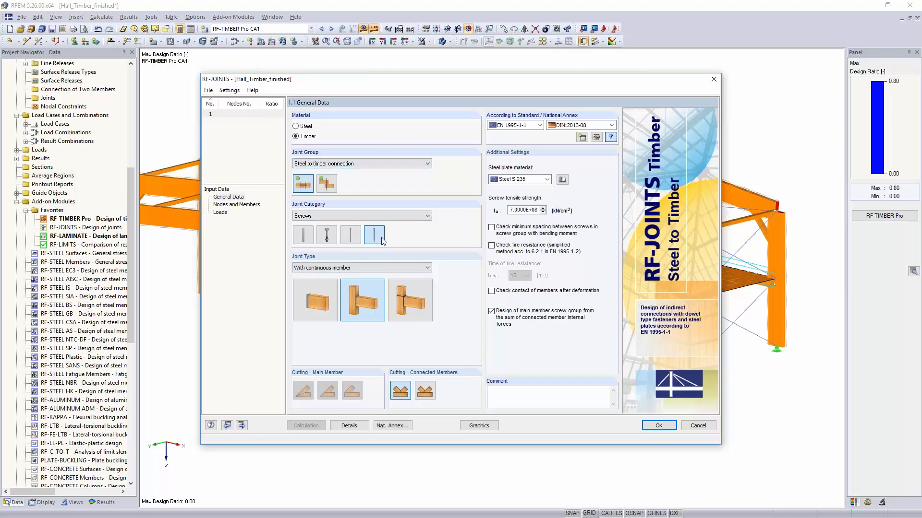
left_click(402, 217)
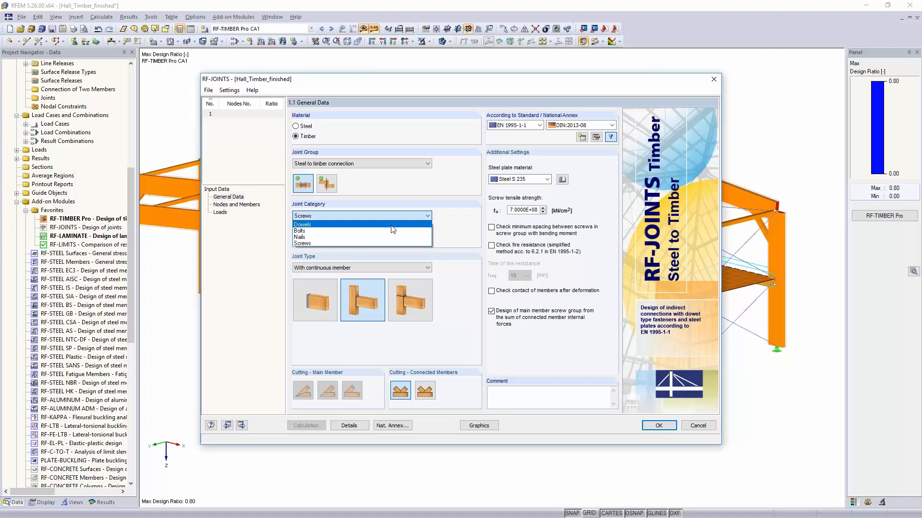
left_click(393, 225)
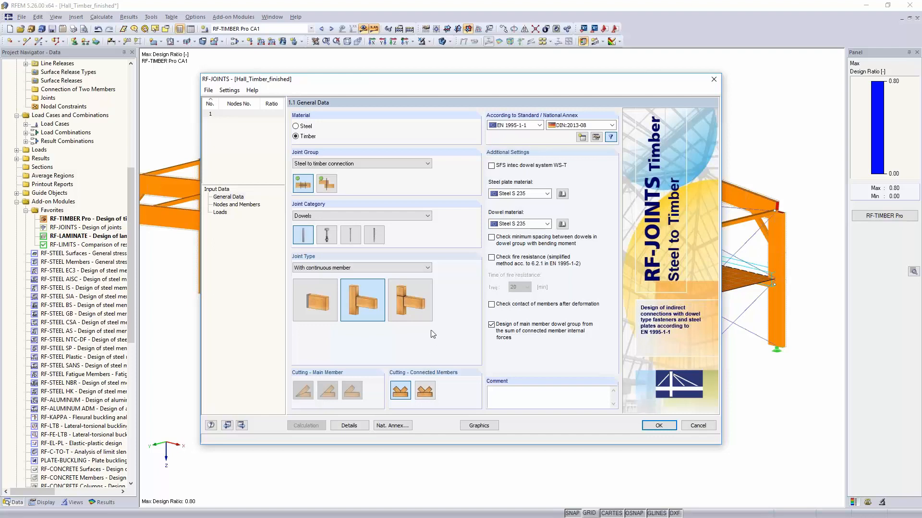
left_click(416, 304)
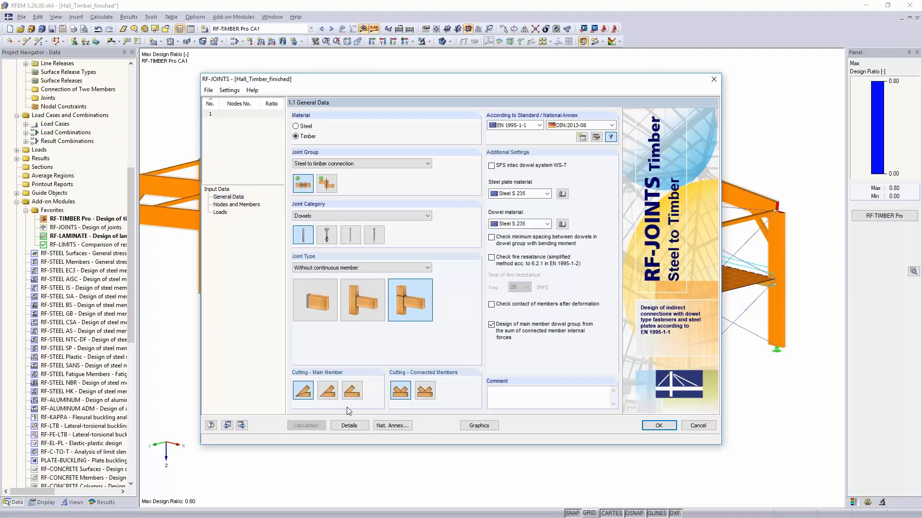
left_click(331, 394)
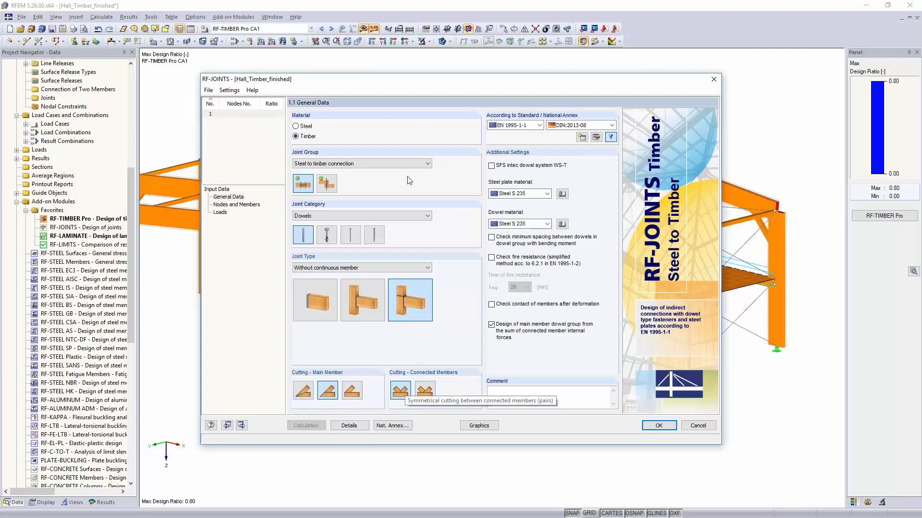
Step: Check the available design standards and national annexes, keeping EN 1995-1-1 with DIN:2013-08
left_click(540, 126)
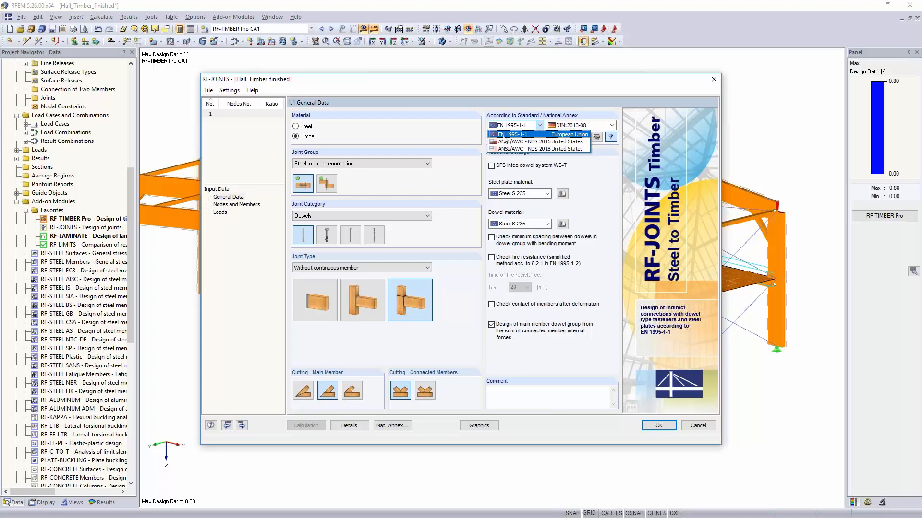
left_click(542, 99)
left_click(590, 127)
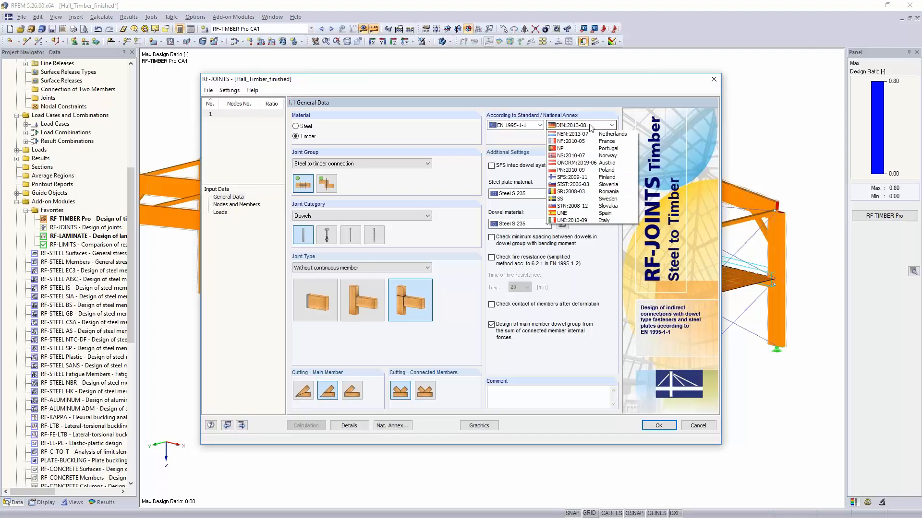
left_click(584, 102)
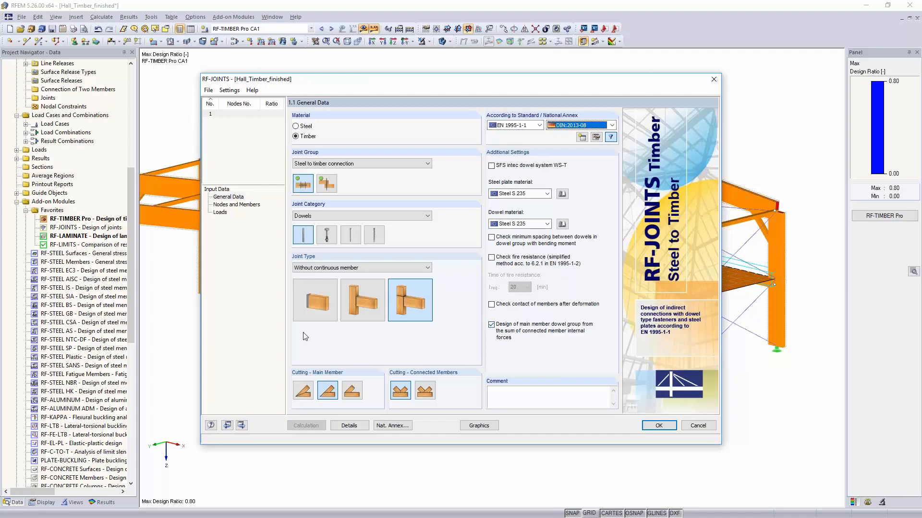
Step: Start picking the joint nodes graphically, with the model shown in wireframe and the results hidden
left_click(238, 205)
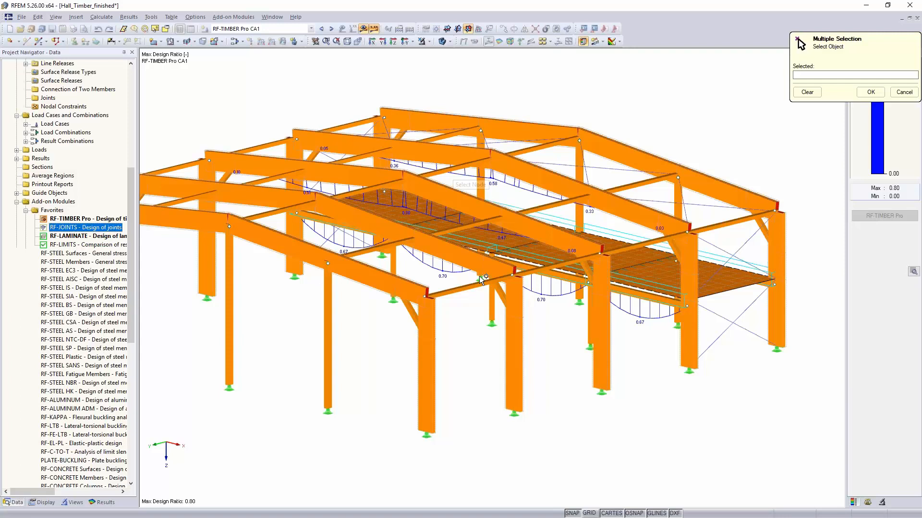
scroll(530, 362, "down", 8)
left_click(441, 43)
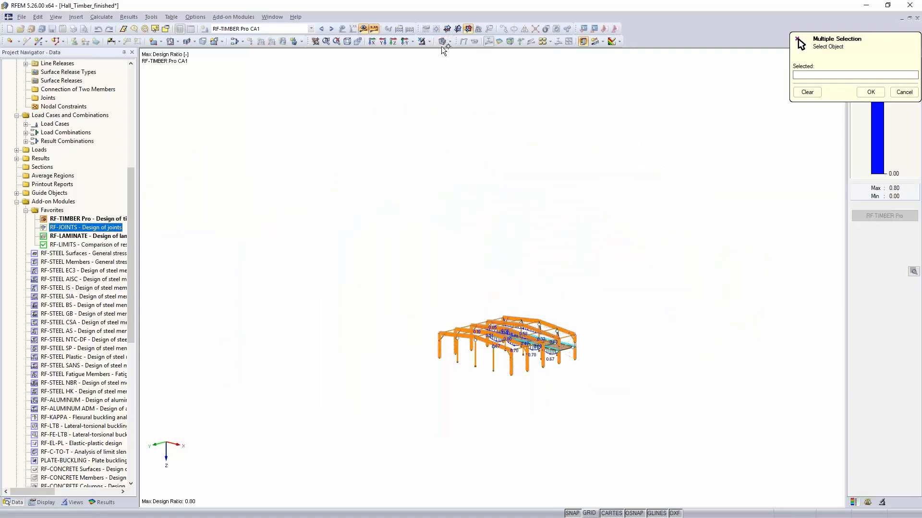
left_click(362, 29)
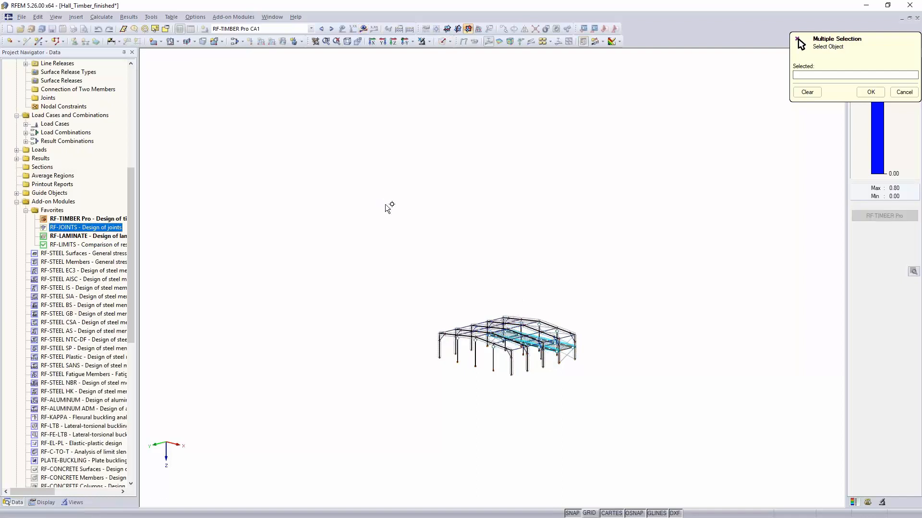
Step: In a front view along the hall, select eave nodes 8, 19, 35, 51 and 67 on the +X side
middle_click_drag(386, 206, 438, 191, "ctrl")
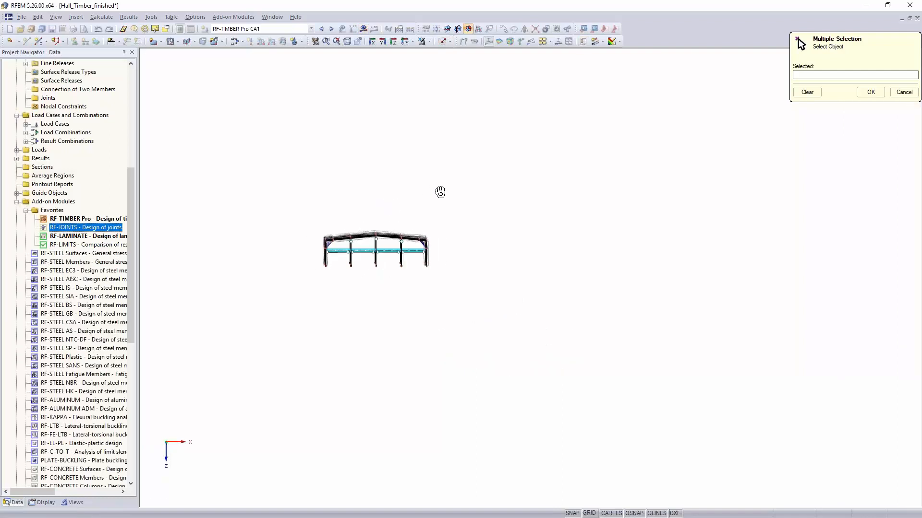
scroll(439, 216, "up", 2)
scroll(436, 285, "up", 2)
scroll(482, 267, "up", 3)
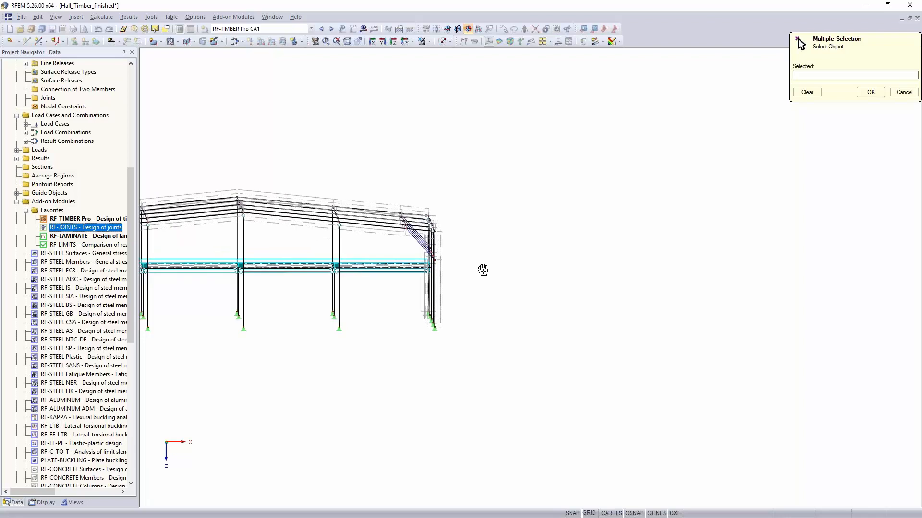
scroll(481, 259, "up", 1)
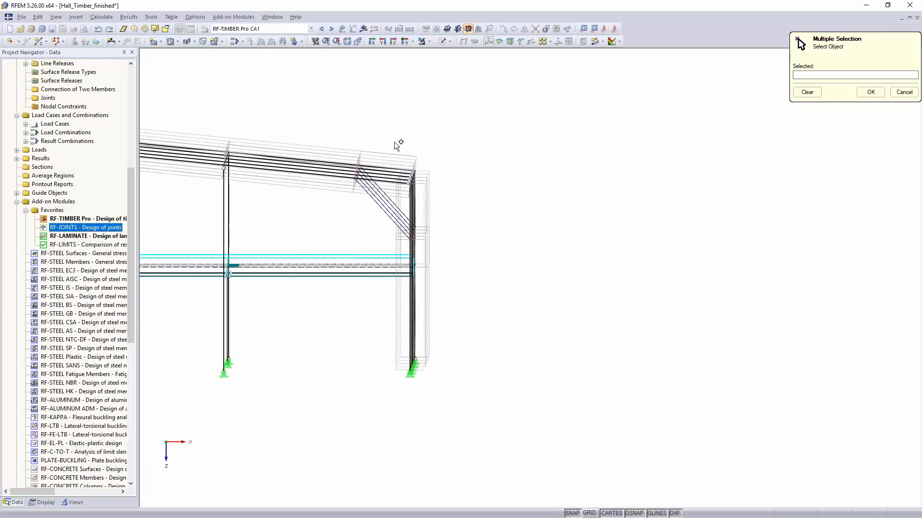
left_click_drag(397, 140, 444, 197)
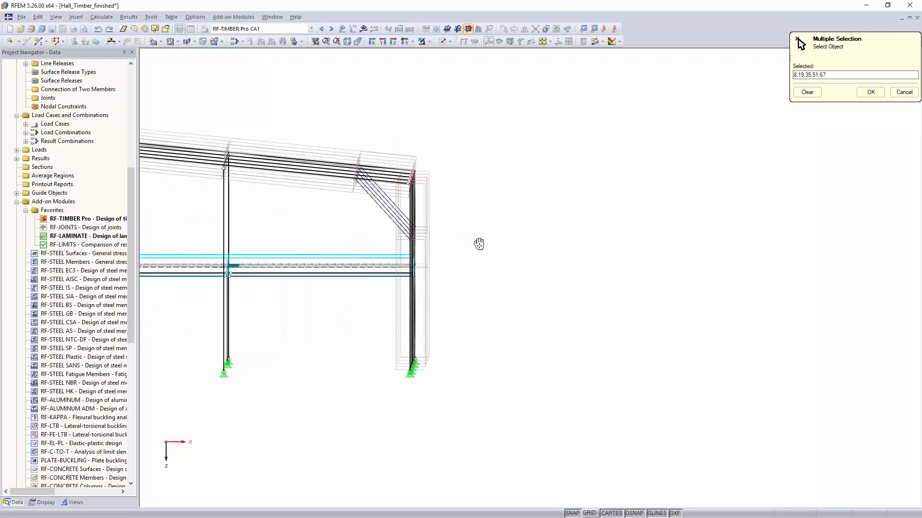
Step: Add the opposite eave nodes 2, 13, 29, 45 and 61 and accept the node selection for the joint
scroll(480, 245, "down", 4)
middle_click_drag(490, 245, 543, 245)
scroll(331, 232, "up", 3)
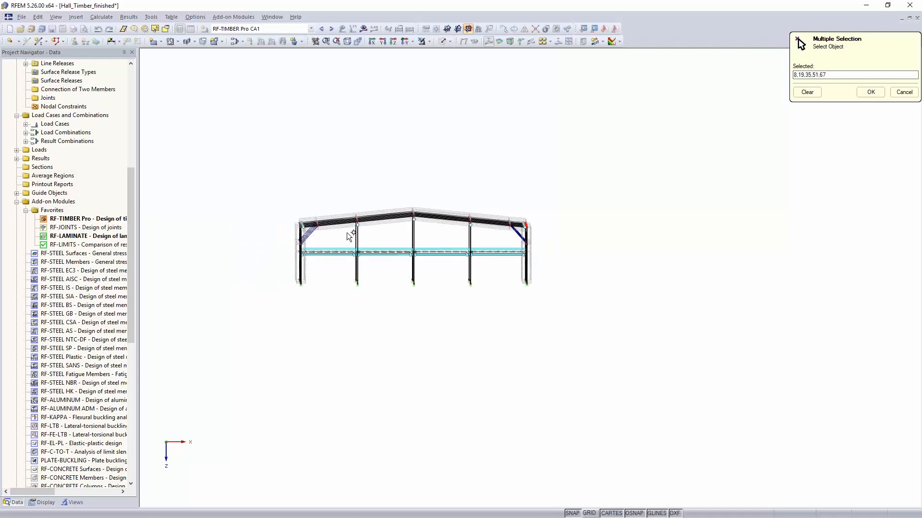
left_click_drag(257, 184, 292, 232)
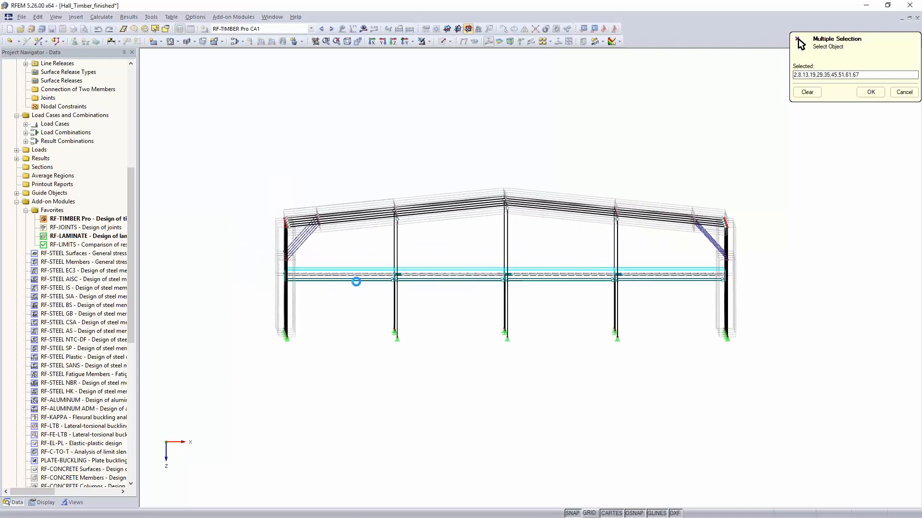
left_click(871, 92)
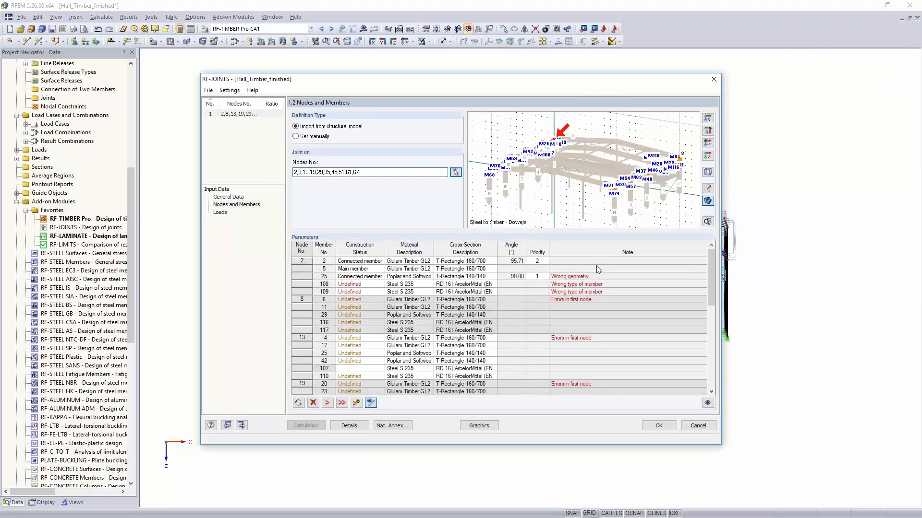
Step: Examine node 2 in the joint preview and check the construction status of members 2 and 5
scroll(551, 139, "up", 5)
scroll(551, 139, "up", 3)
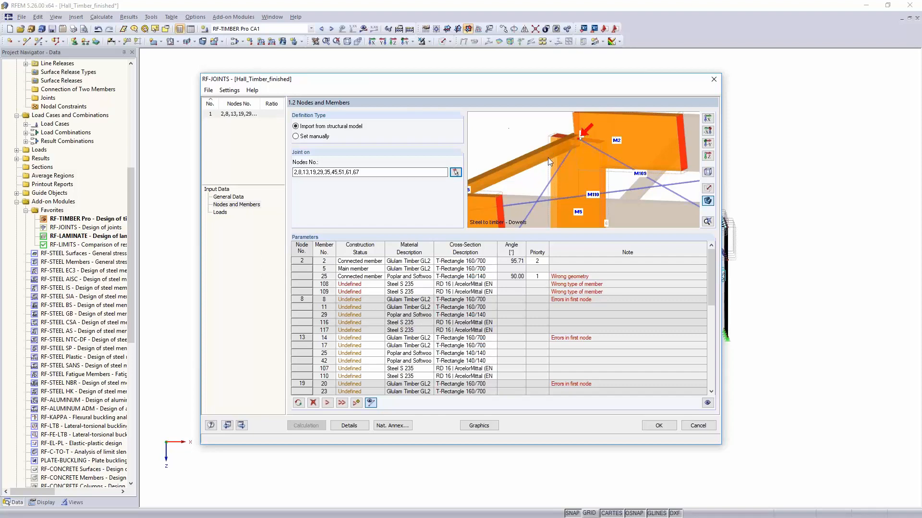
left_click(355, 261)
left_click(356, 268)
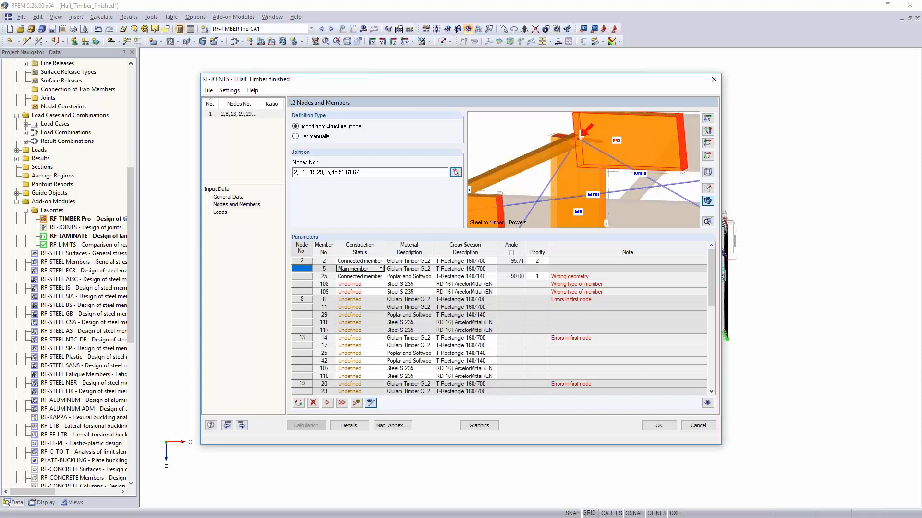
Step: Set the construction status of members 25, 109 and 108 at node 2 to Inactive
left_click(361, 277)
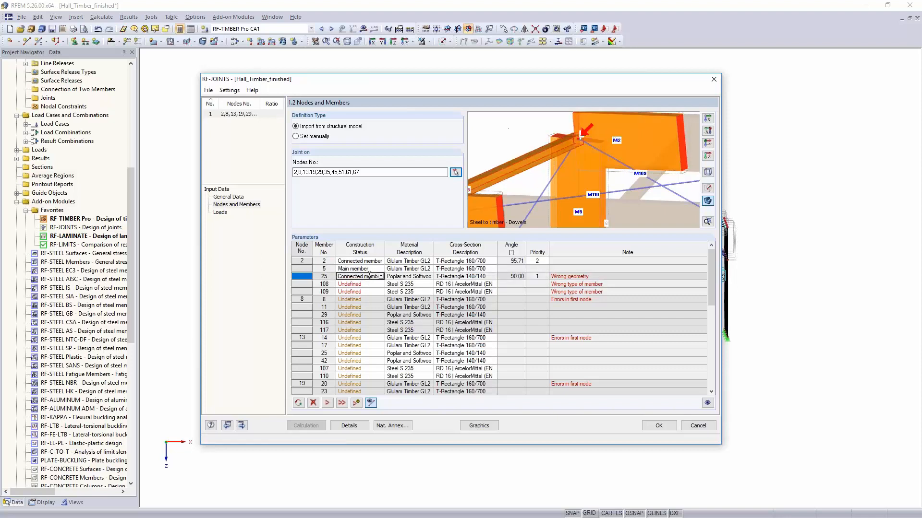
left_click(381, 276)
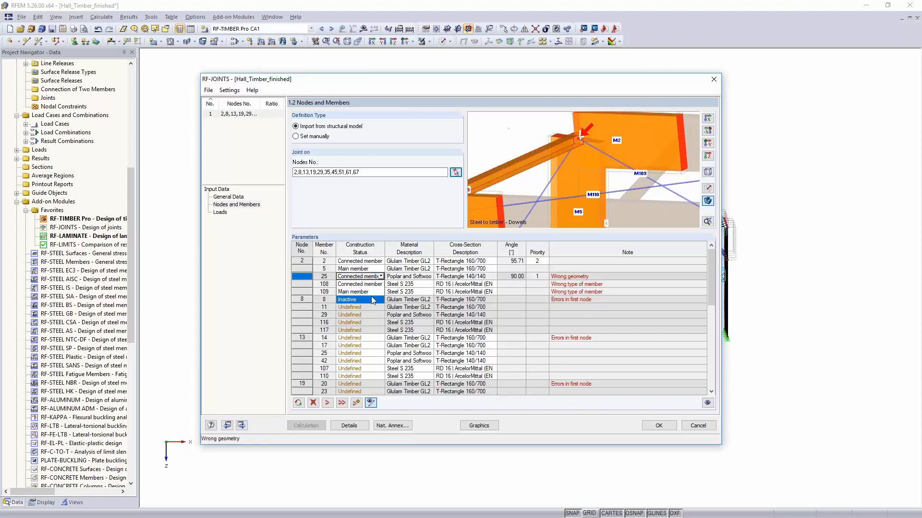
left_click(373, 299)
left_click(361, 285)
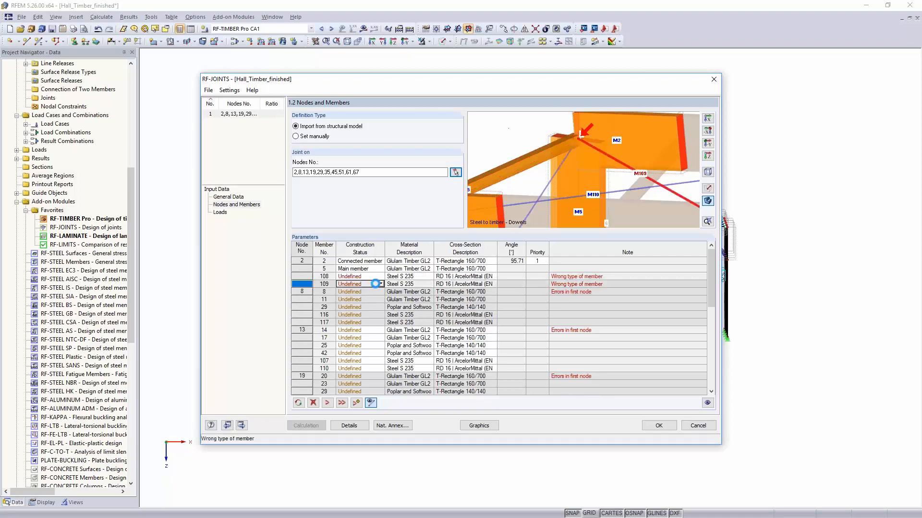
left_click(381, 284)
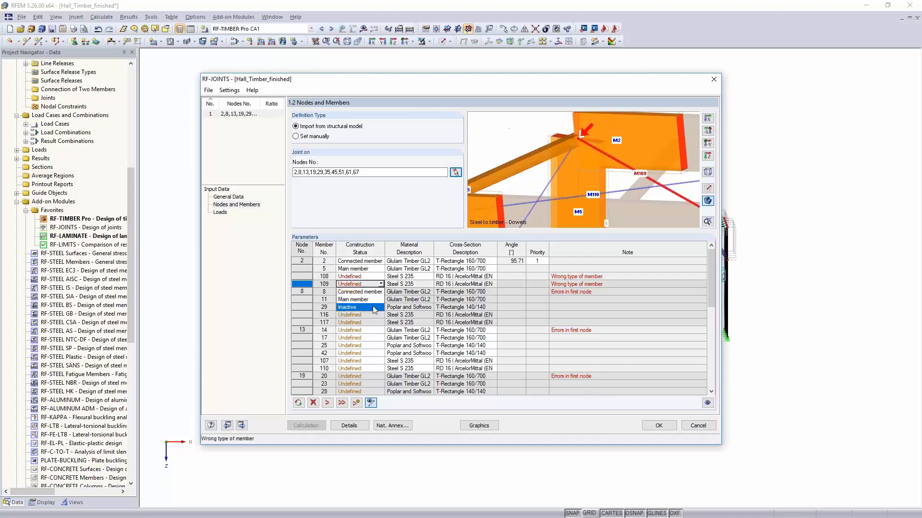
left_click(373, 307)
left_click(360, 276)
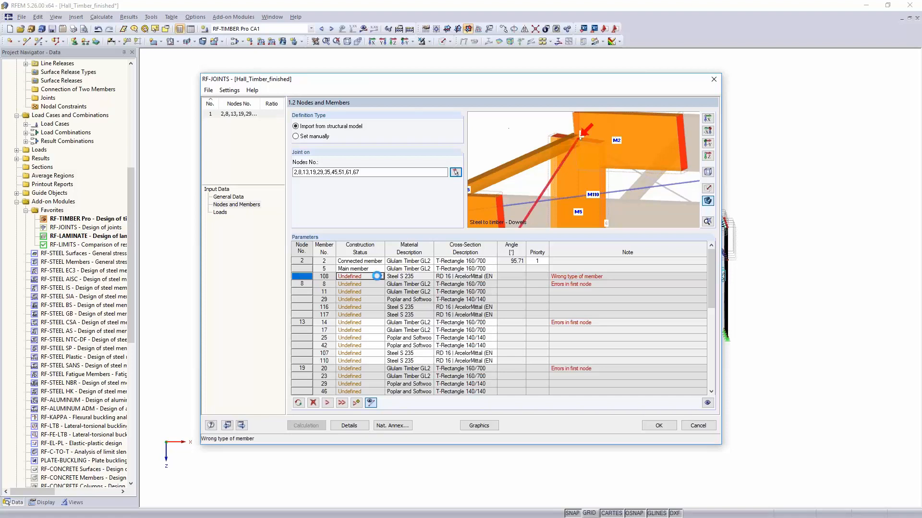
left_click(381, 276)
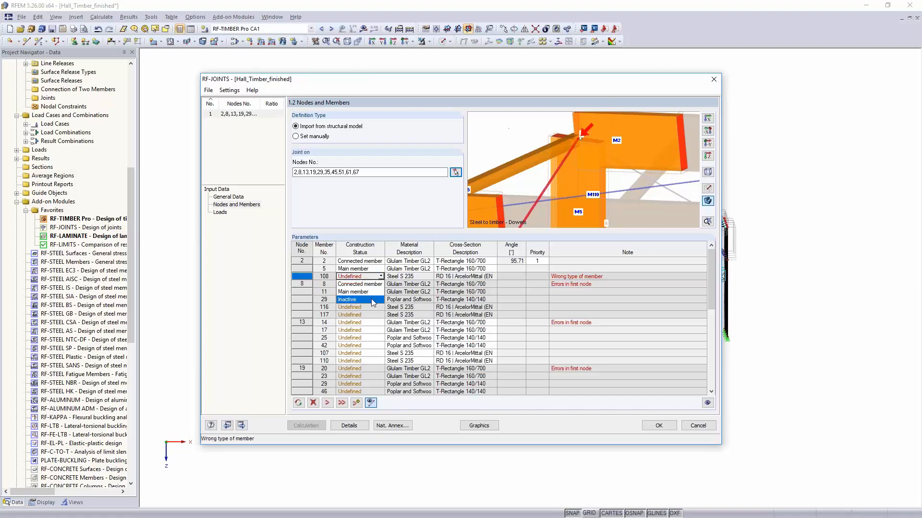
left_click(371, 299)
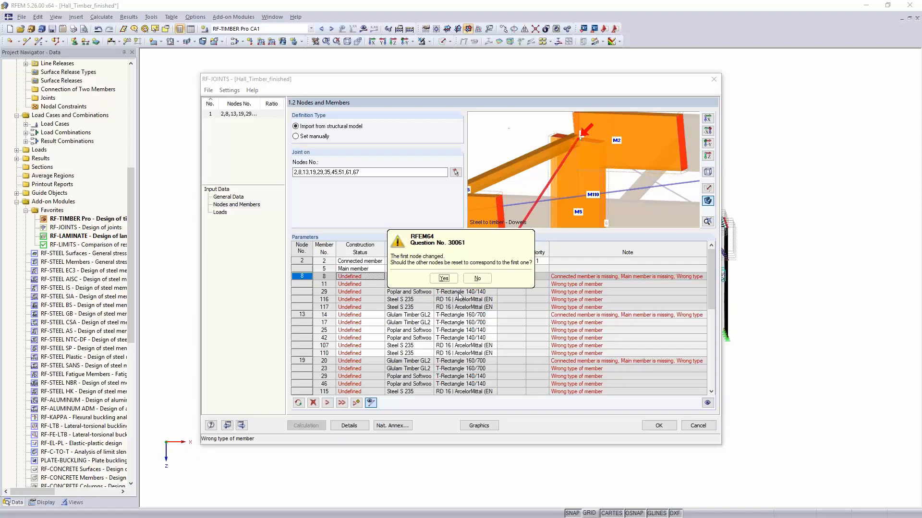
Step: Reset the other joint nodes to correspond to the first node, without setting the connection geometry to default
left_click(443, 279)
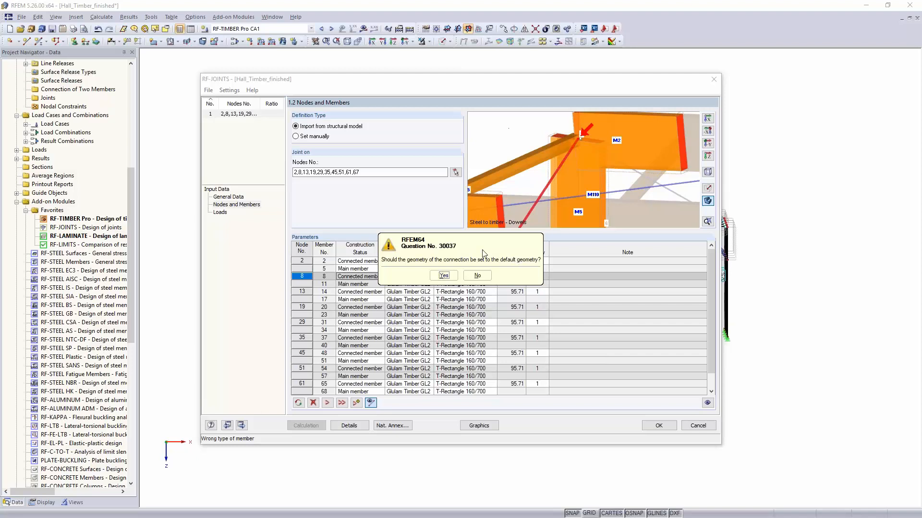
left_click(477, 277)
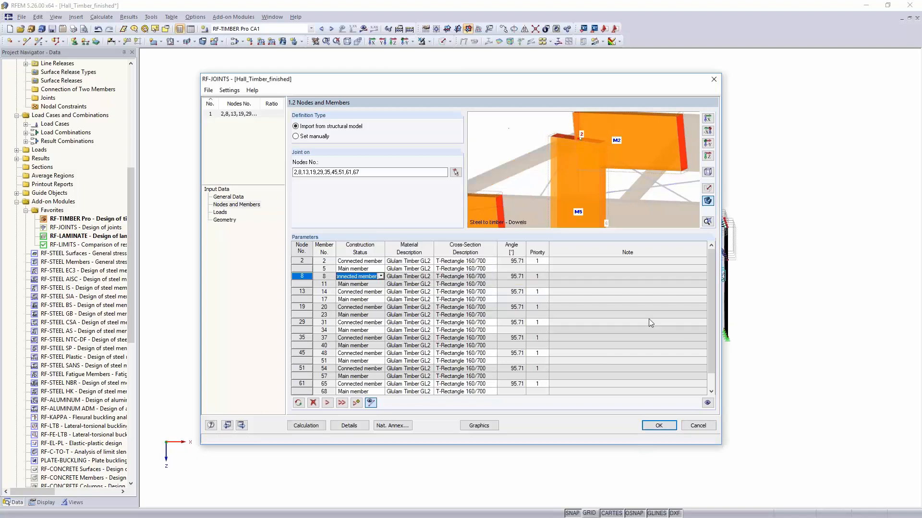
left_click_drag(547, 85, 419, 92)
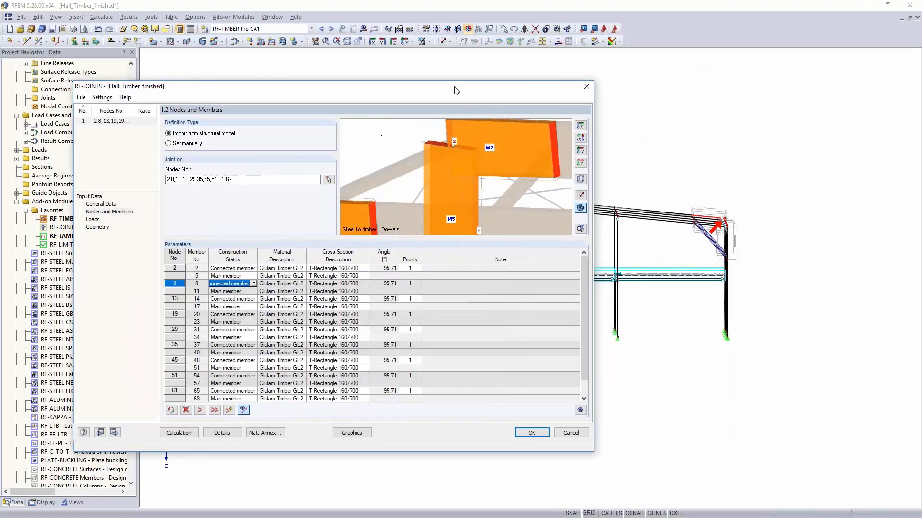
left_click_drag(459, 91, 665, 59)
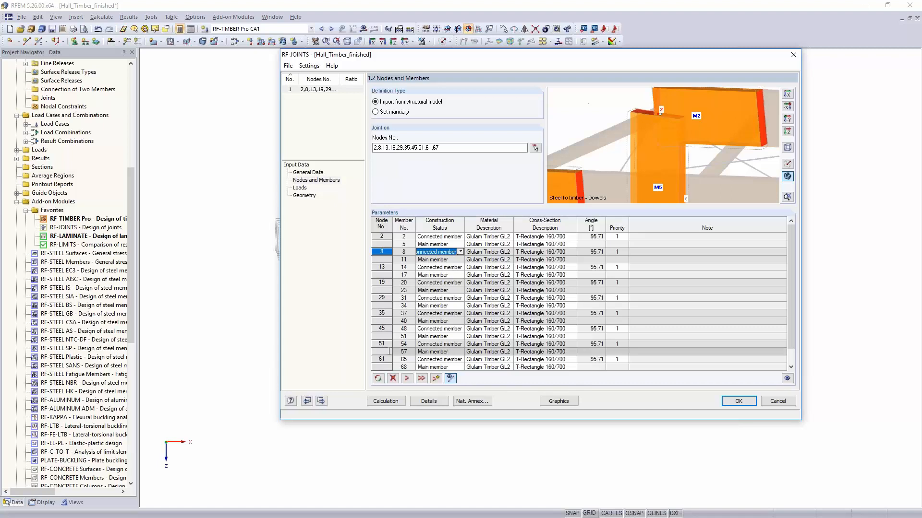
Step: Select load combinations CO13 and CO19 for the joint design and open the connection geometry settings
left_click(301, 188)
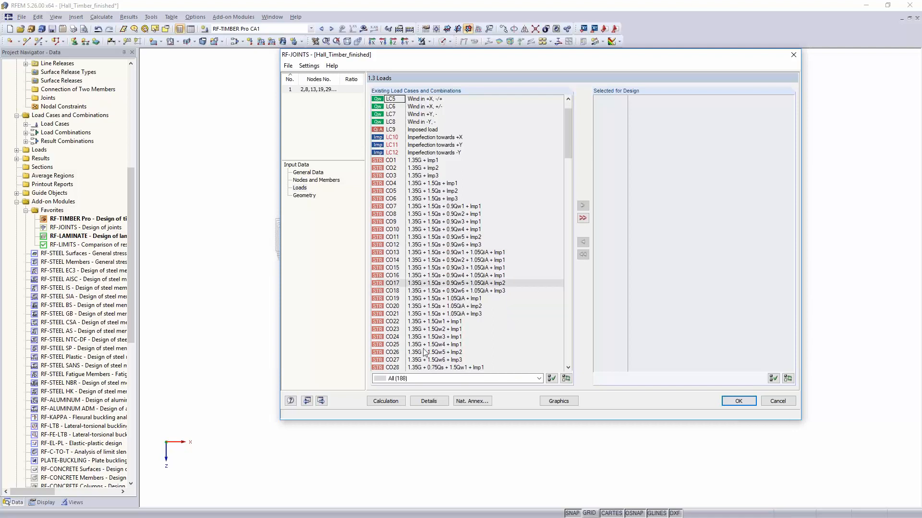
scroll(413, 288, "down", 2)
double_click(412, 254)
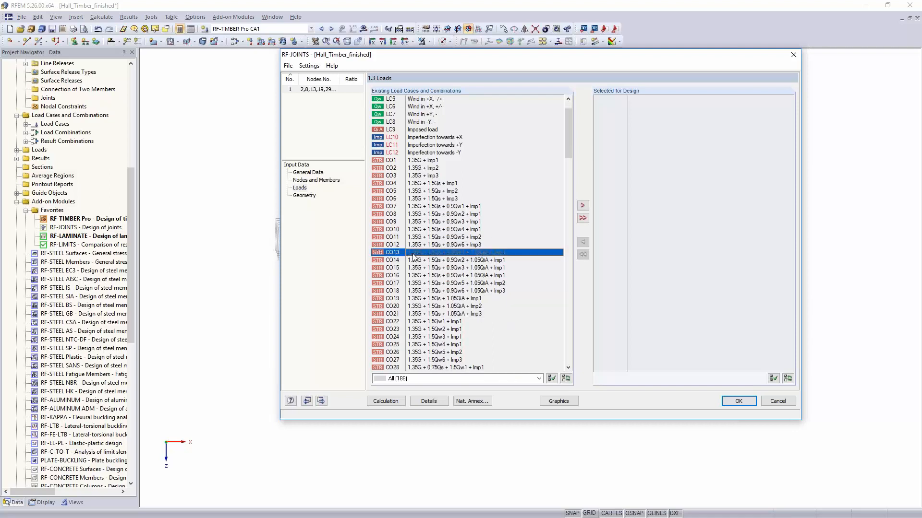
double_click(430, 292)
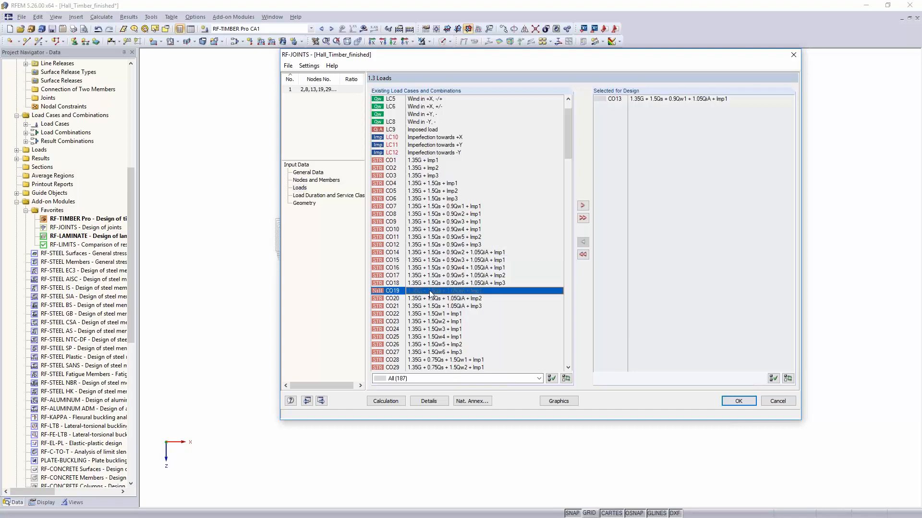
left_click(307, 203)
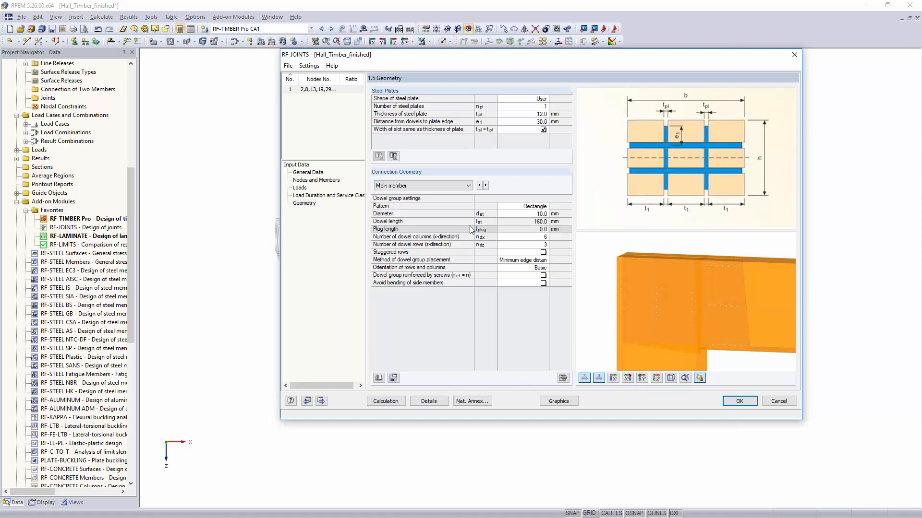
Step: Try the Rectangle shape for the steel plates and restore the User shape
left_click(522, 105)
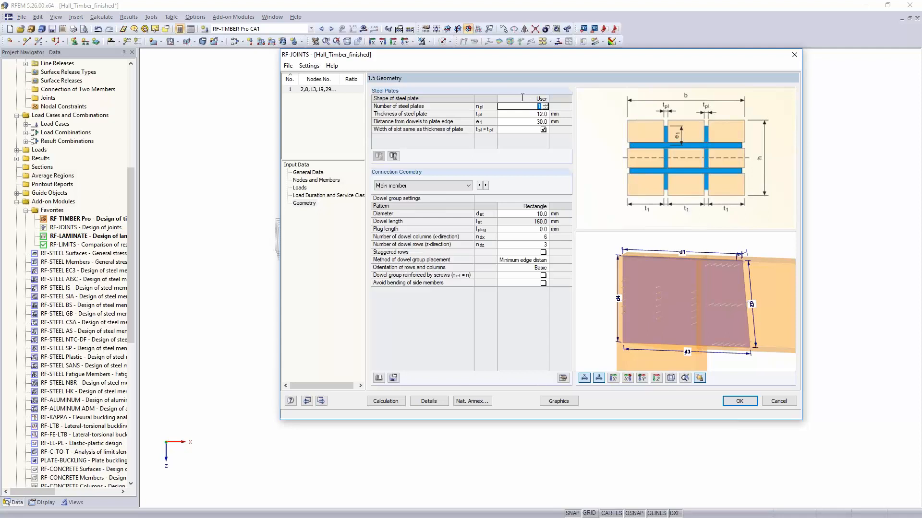
left_click(526, 99)
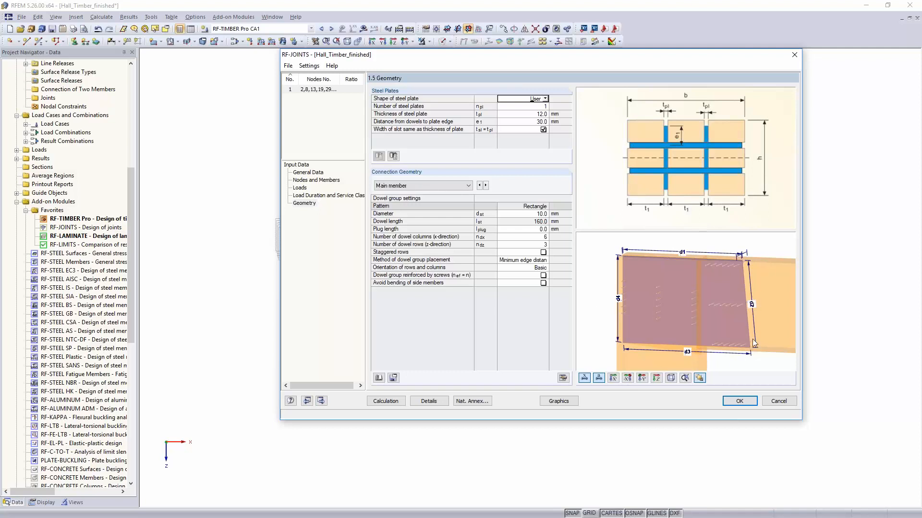
left_click(545, 99)
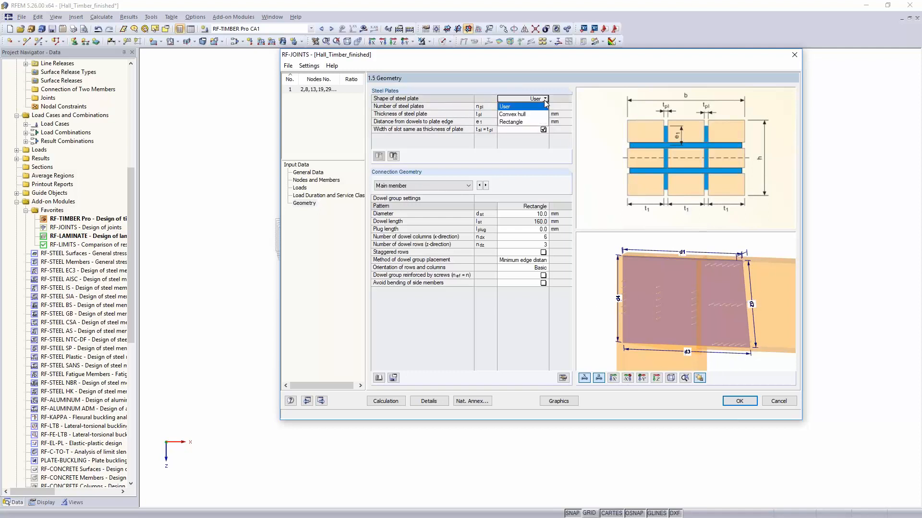
left_click(528, 122)
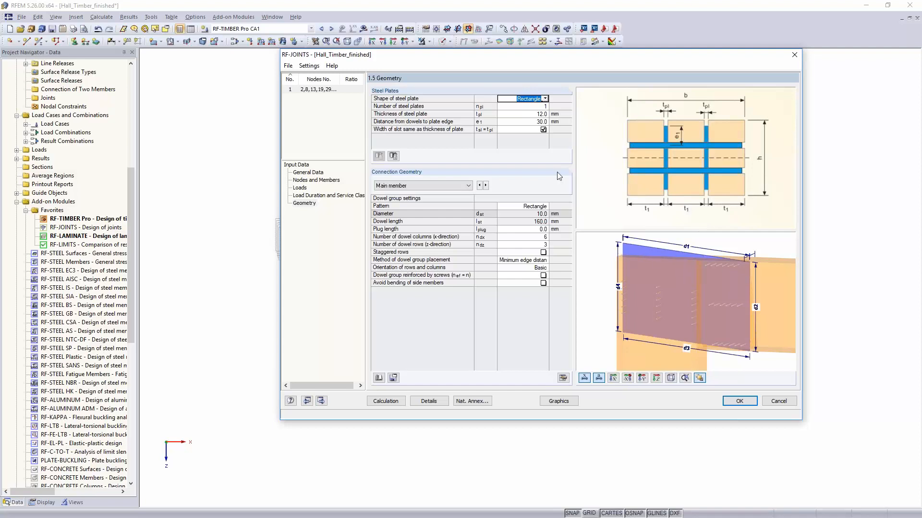
left_click(545, 99)
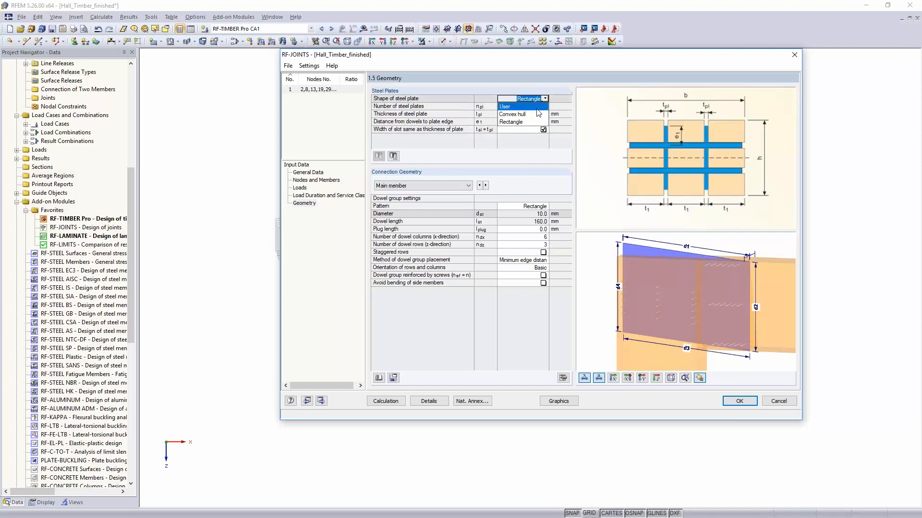
left_click(528, 114)
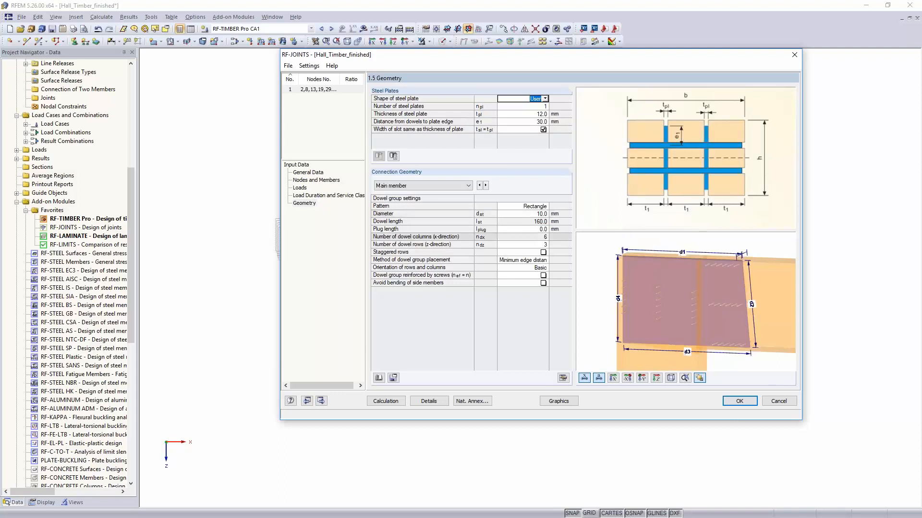
Step: Set the number of steel plates to 2 and their thickness to 14 mm
left_click(529, 107)
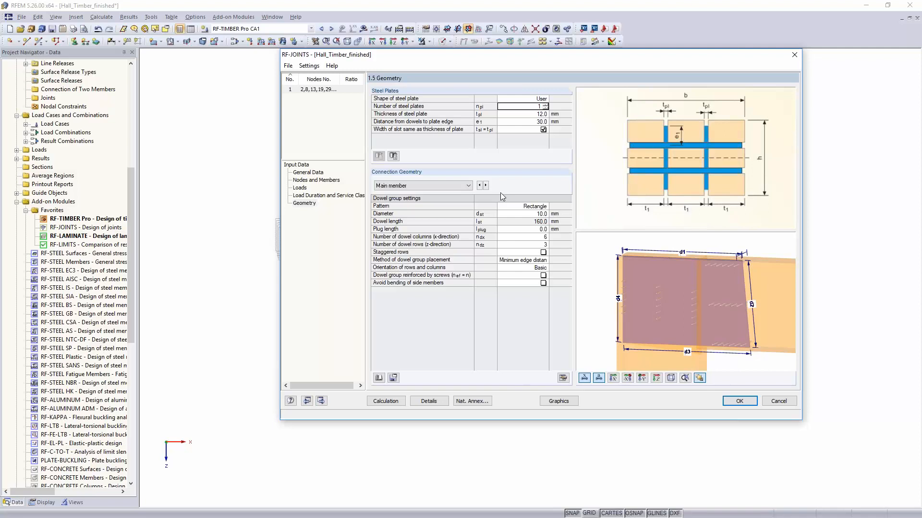
type("2")
key("Return")
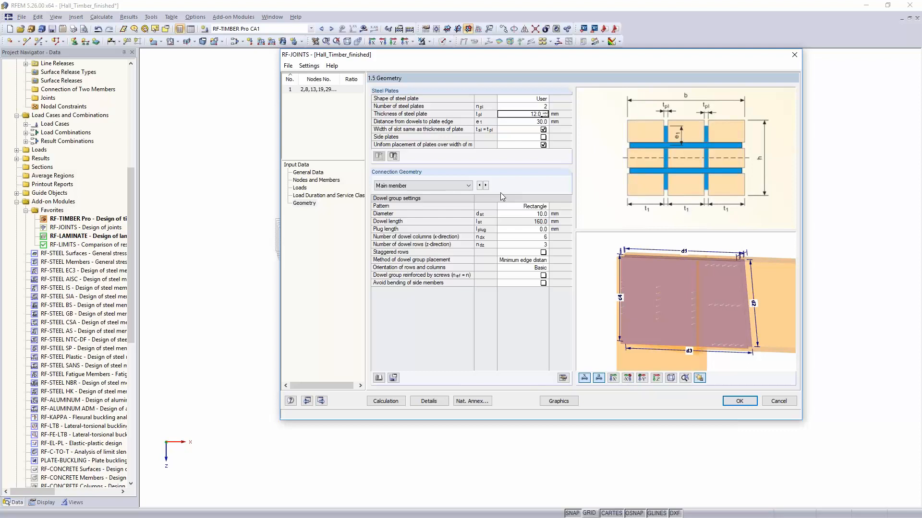
type("4")
key("Return")
key("Return")
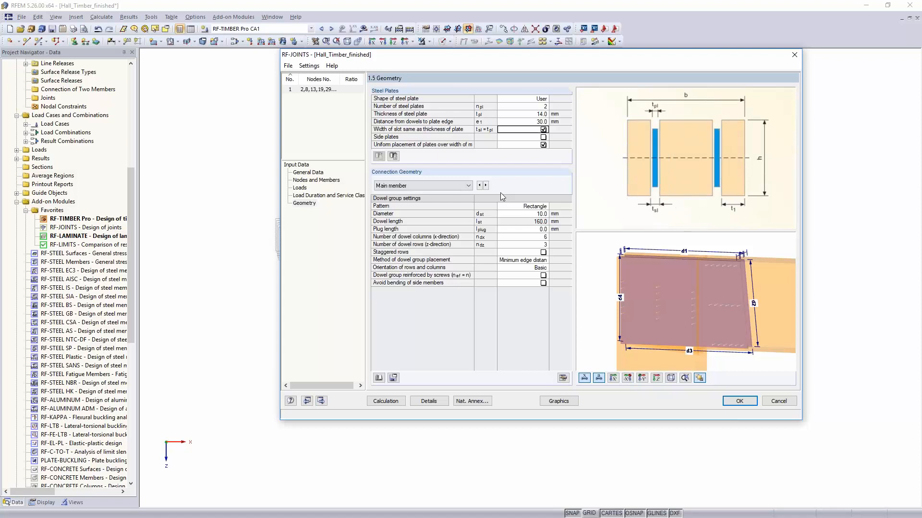
key("Return")
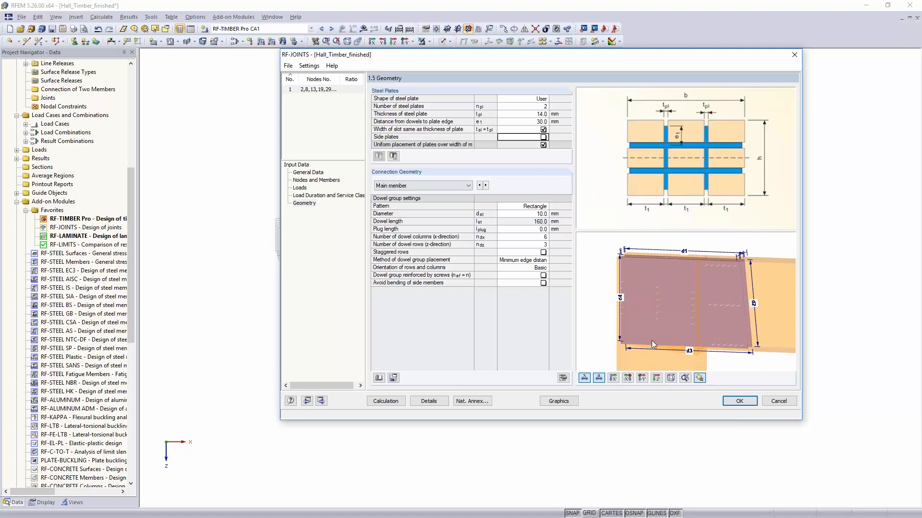
Step: Keep the Rectangle pattern for the main member's dowel group and set the dowel diameter to 14 mm
left_click(508, 205)
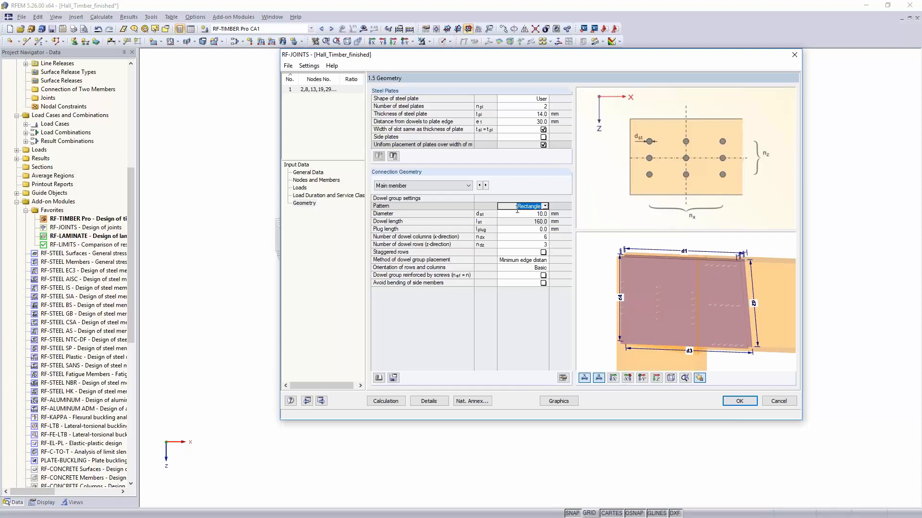
left_click(545, 206)
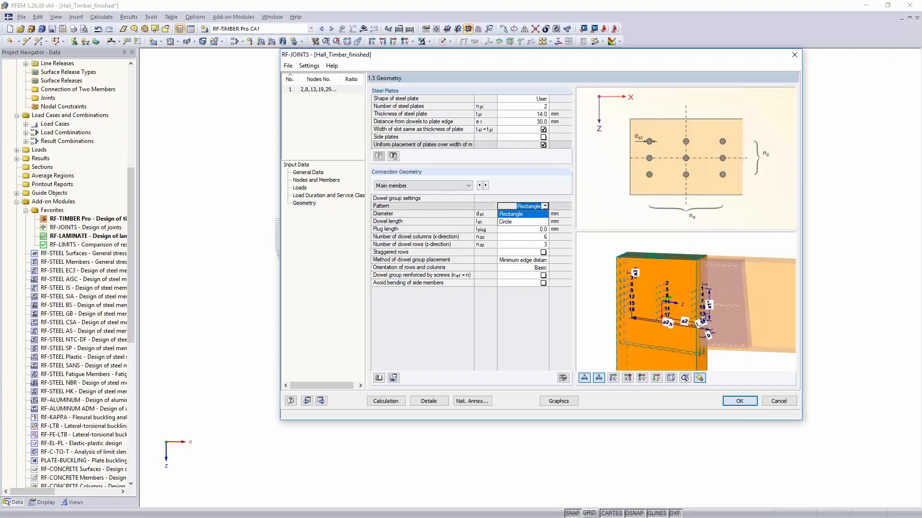
left_click(519, 214)
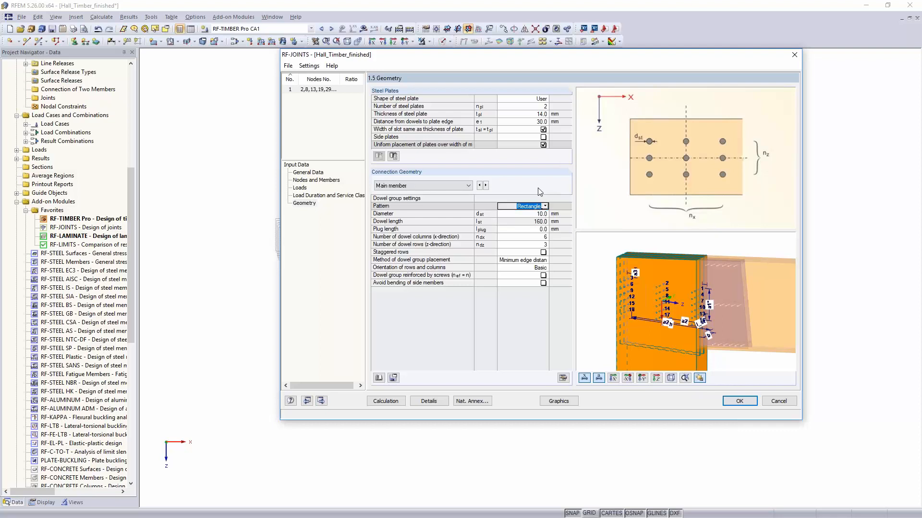
left_click(519, 214)
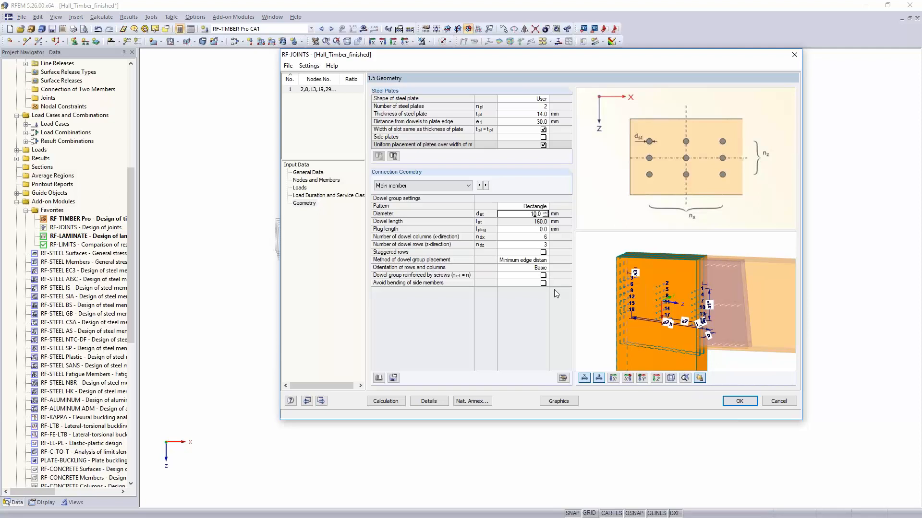
type("4")
key("Return")
key("Return")
key("Return")
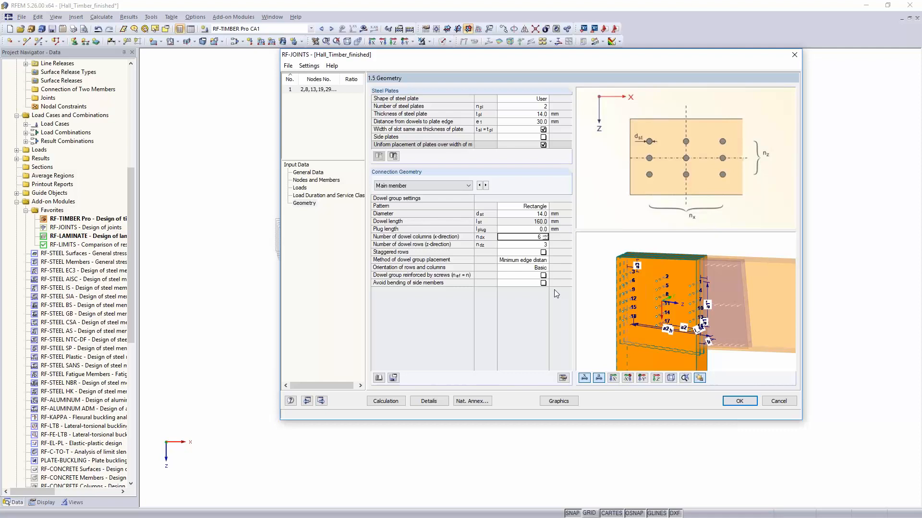
Step: Arrange the main member's dowels in 8 columns and 4 rows
type("8")
key("Return")
type("4")
key("Return")
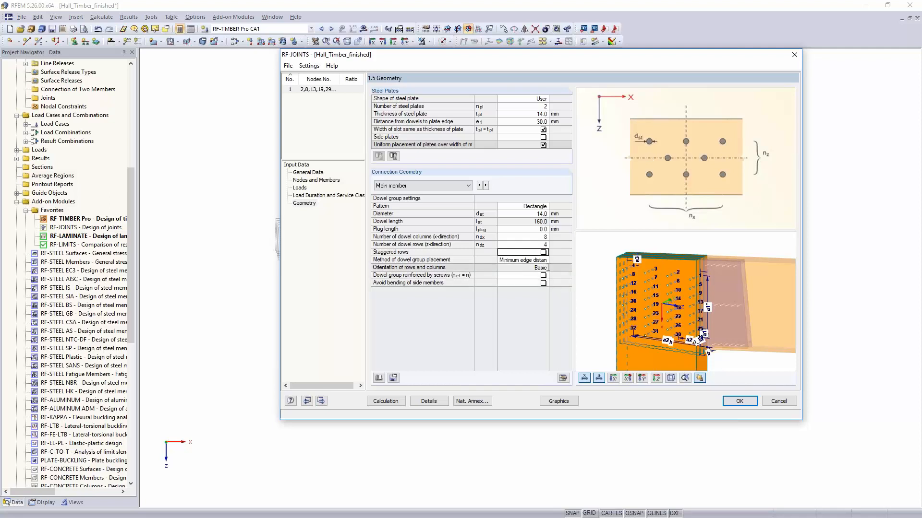
Step: Show the main member's dowel group from the side and switch its placement method to User-defined
left_click(642, 379)
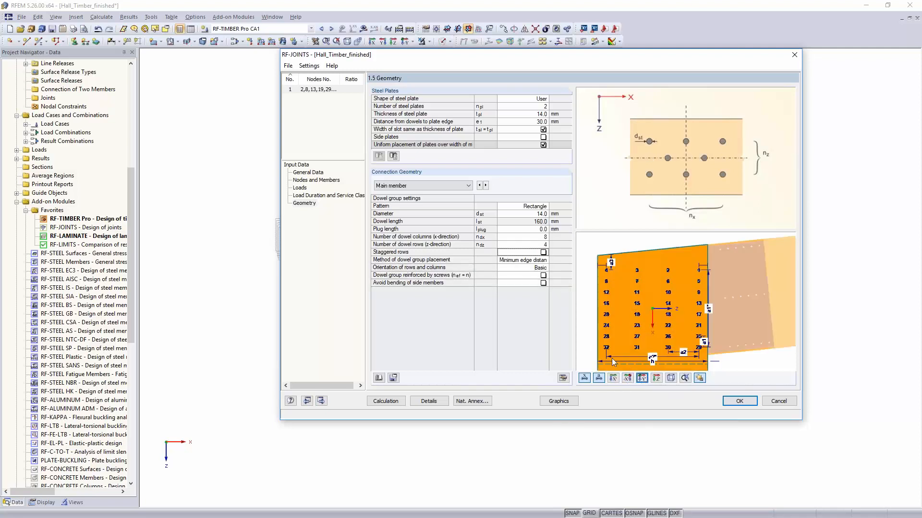
left_click(530, 261)
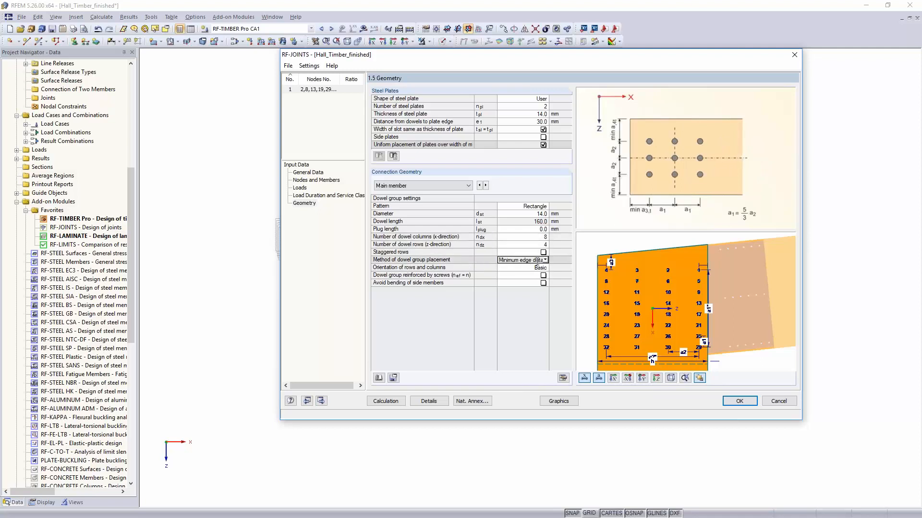
left_click(545, 260)
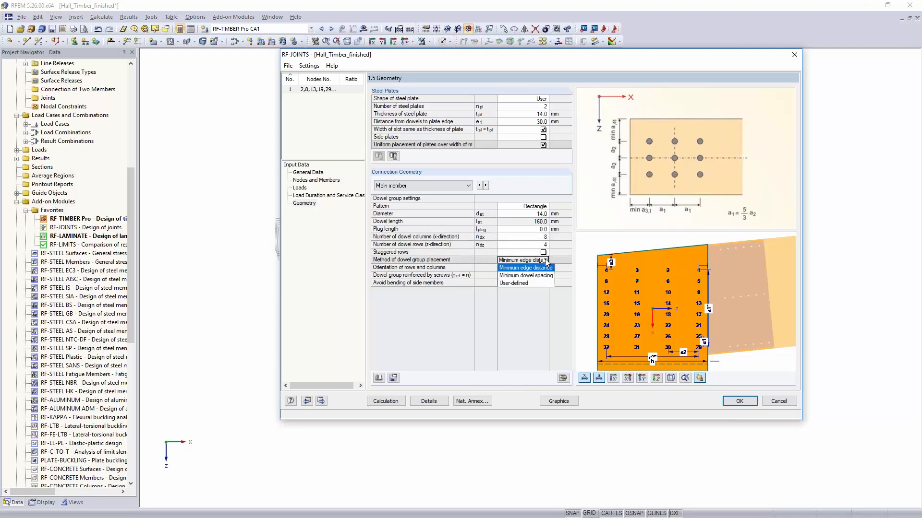
left_click(538, 283)
Step: Space the main member's dowel columns at 100 mm and rows at 175 mm, with a loaded end distance of 140 mm
left_click(522, 267)
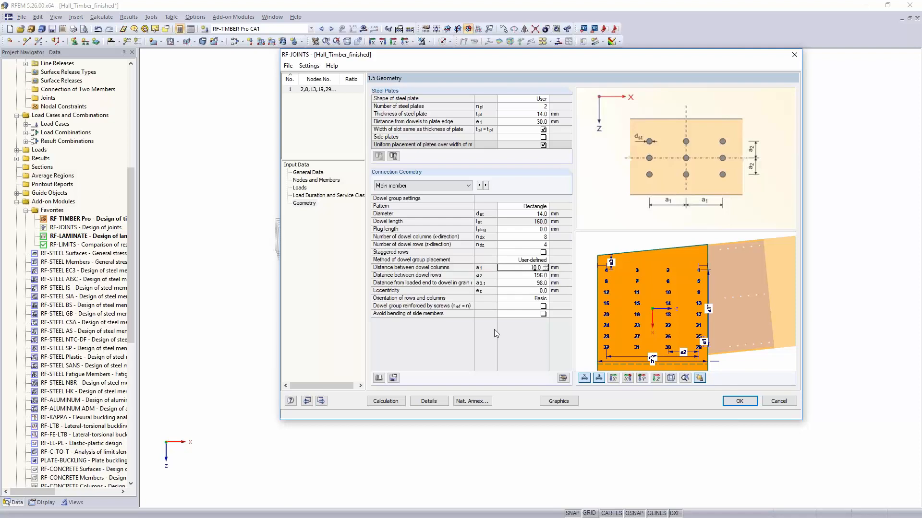
type("100")
key("Return")
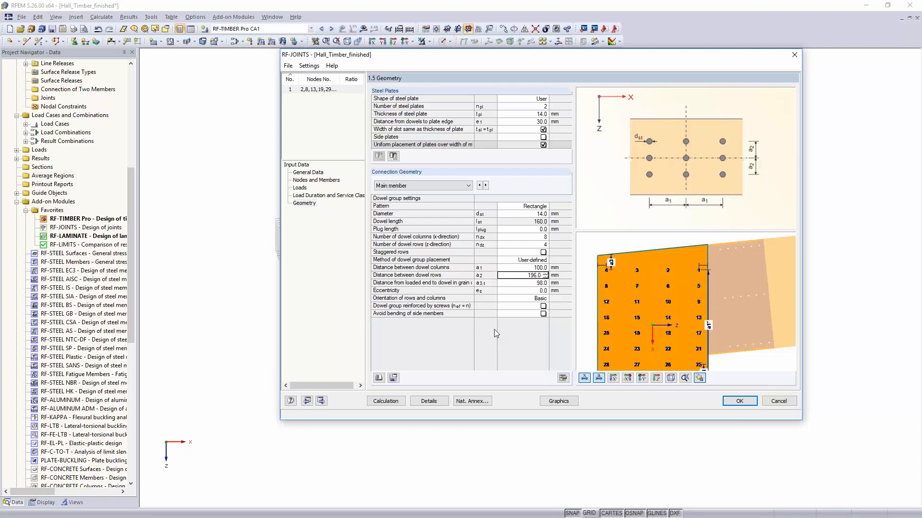
type("175")
key("Return")
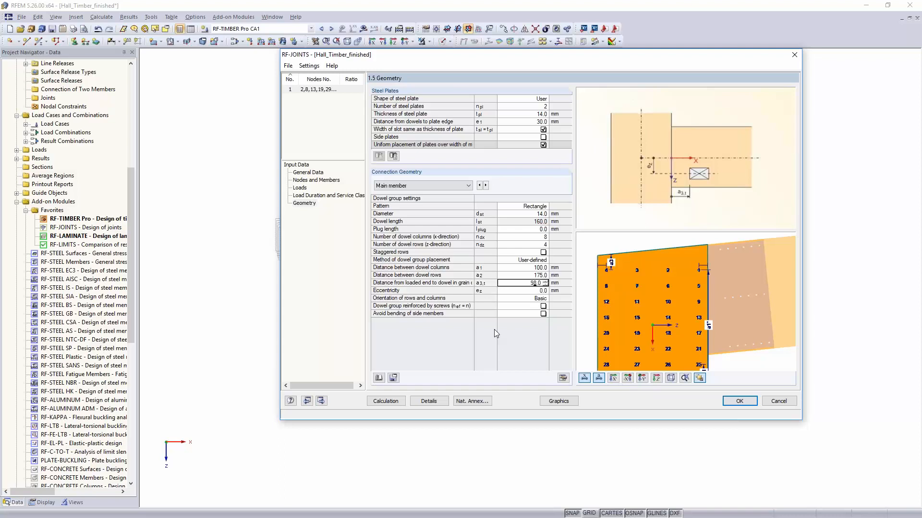
type("140")
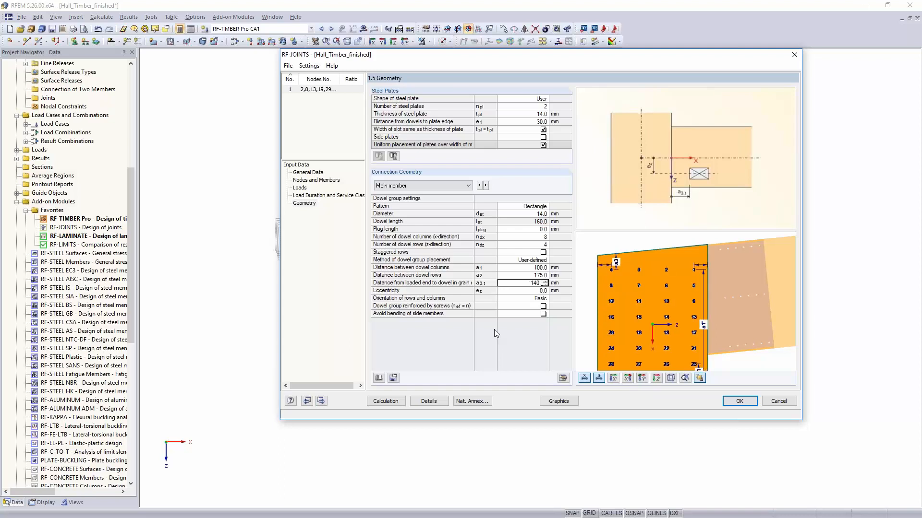
type(".")
key("Return")
Step: Give connected member 1 dowels of 14 mm diameter arranged in 8 columns and 4 rows
left_click(486, 185)
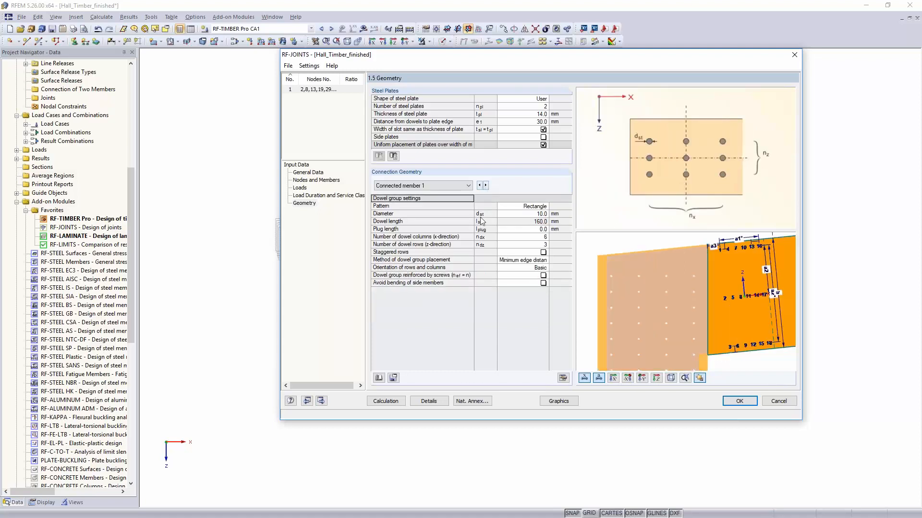
left_click(530, 214)
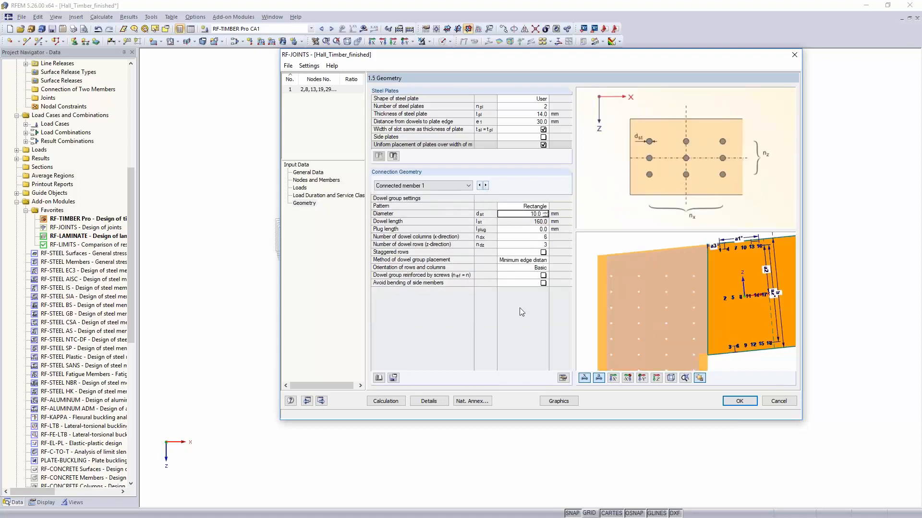
type("14")
key("Return")
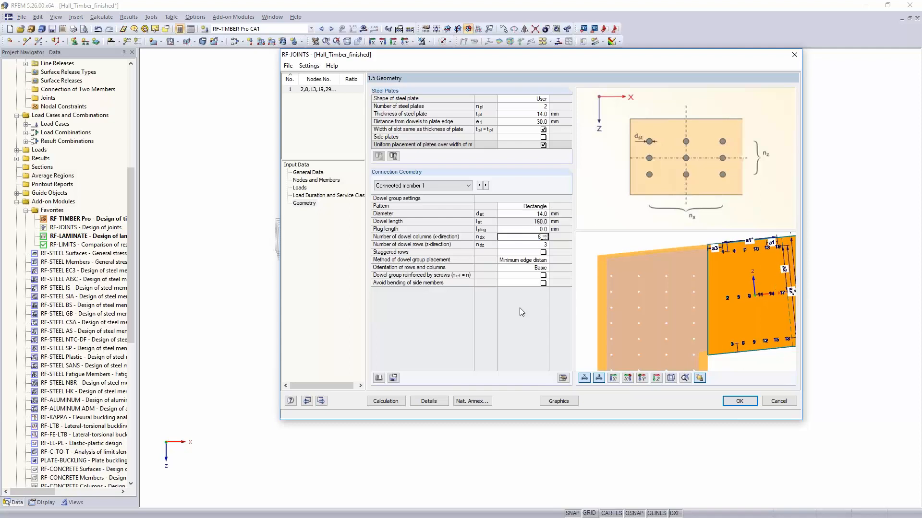
key("Return")
key("Return")
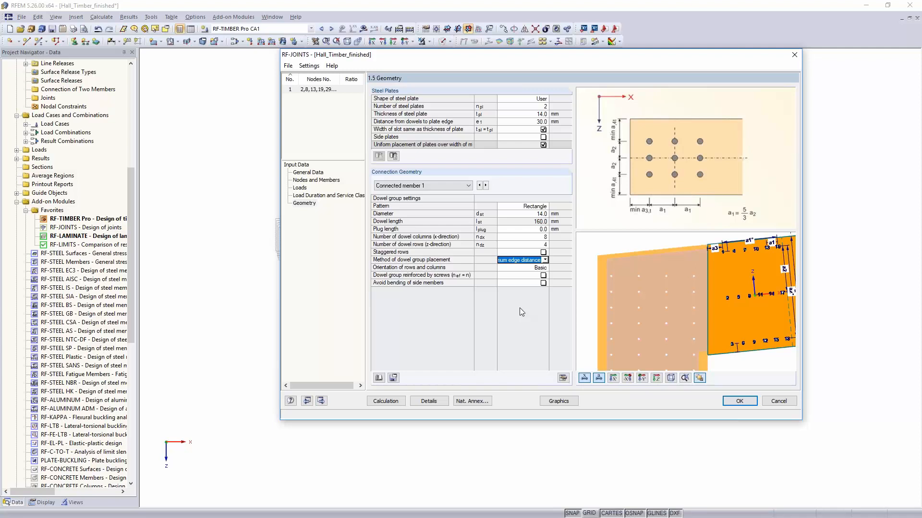
Step: Switch connected member 1's dowel group placement to User-defined and set the distance between dowel columns to 105 mm
left_click(545, 260)
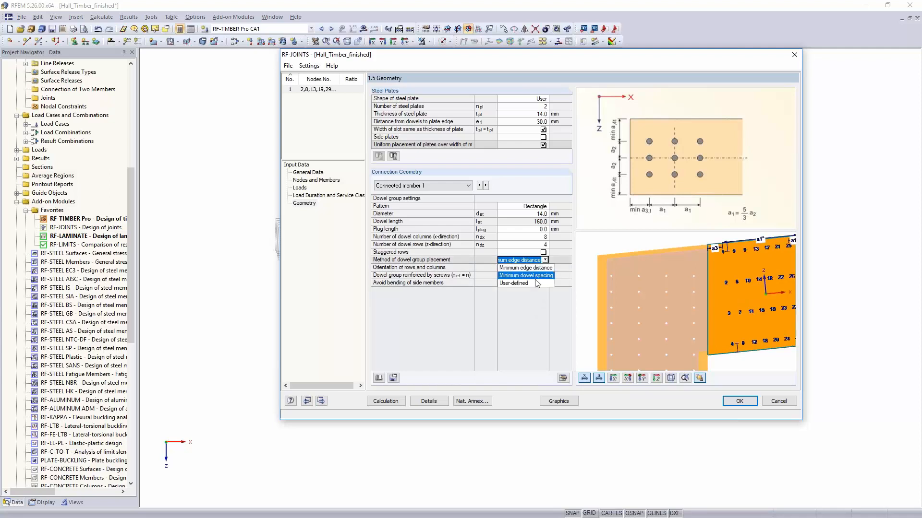
left_click(536, 283)
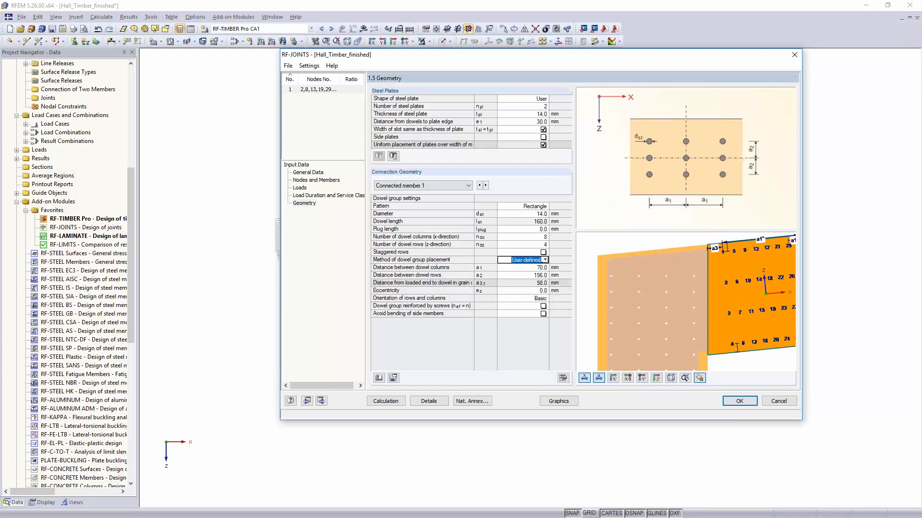
left_click(533, 267)
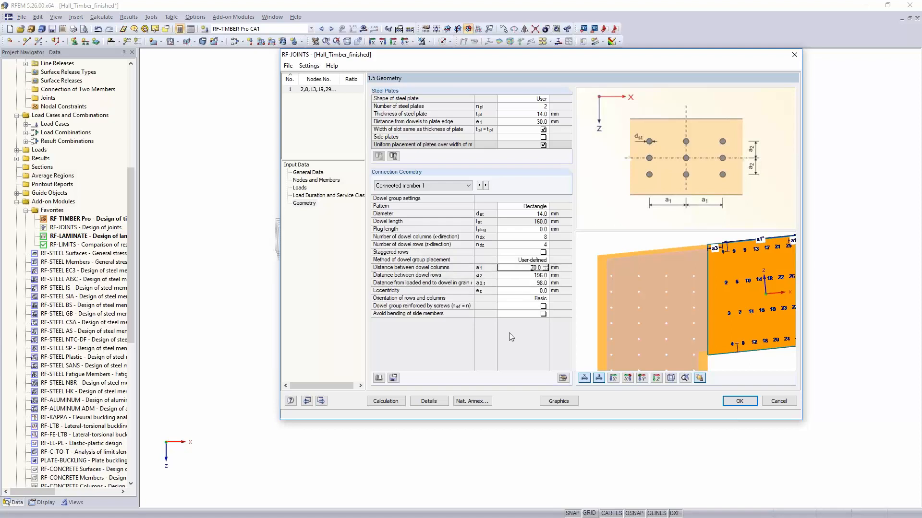
type("105.")
key("Return")
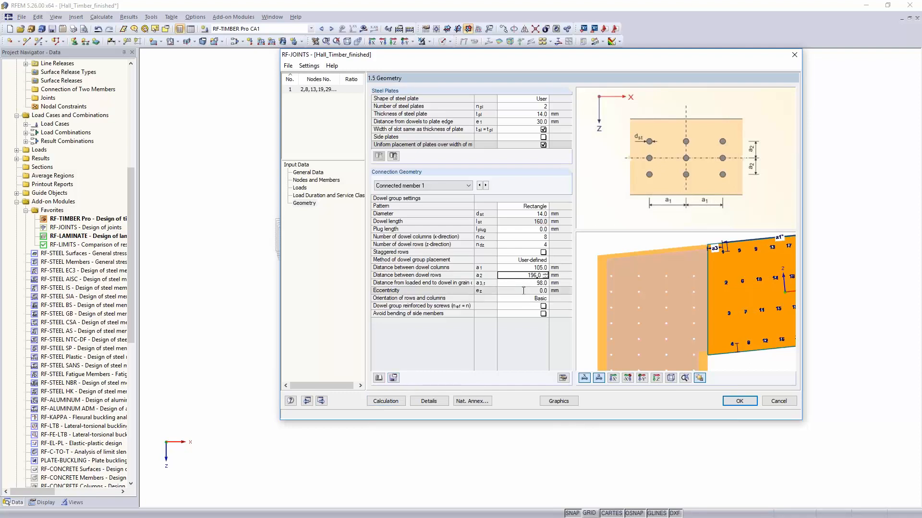
Step: Set connected member 1's distance between dowel rows to 160 mm and its loaded end distance to 130 mm
type("130")
key("Return")
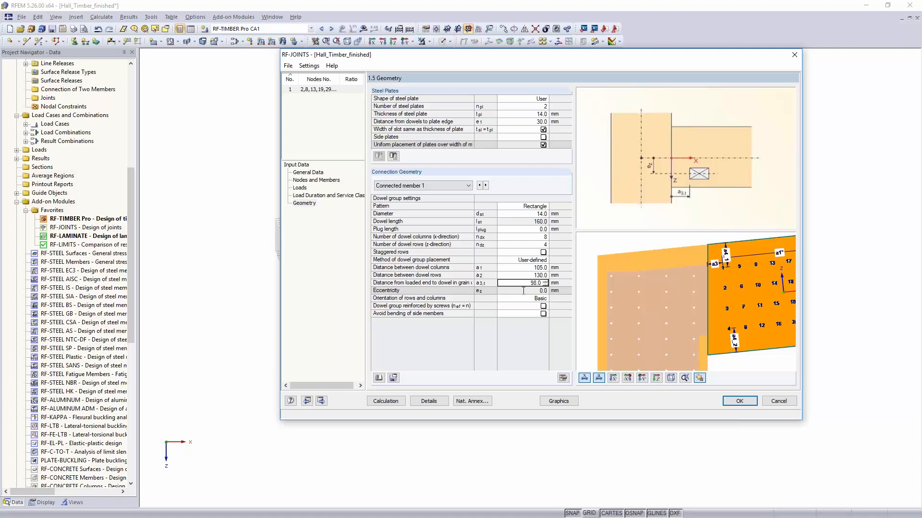
key("Up")
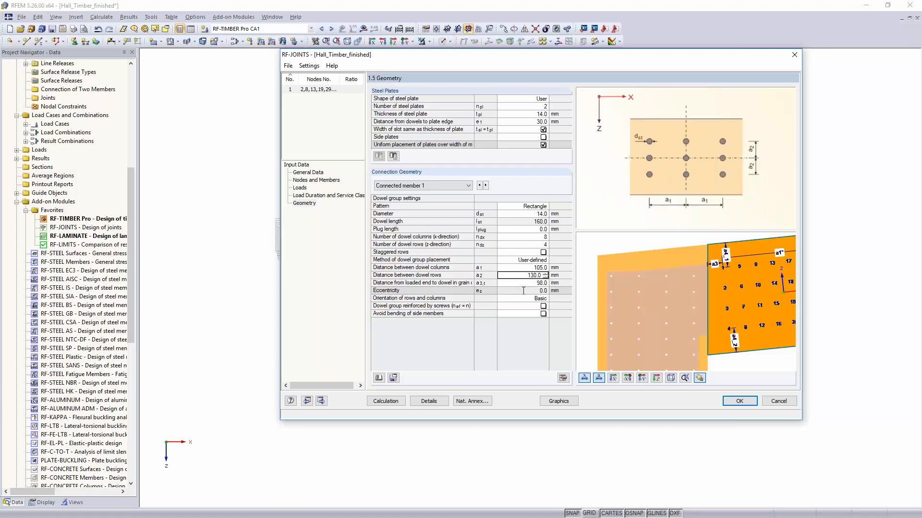
type("16")
key("Down")
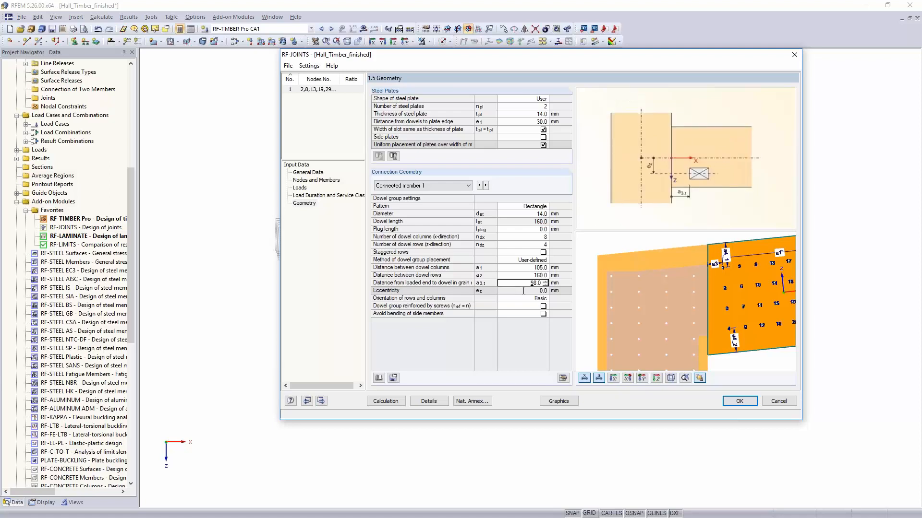
type("130")
key("Down")
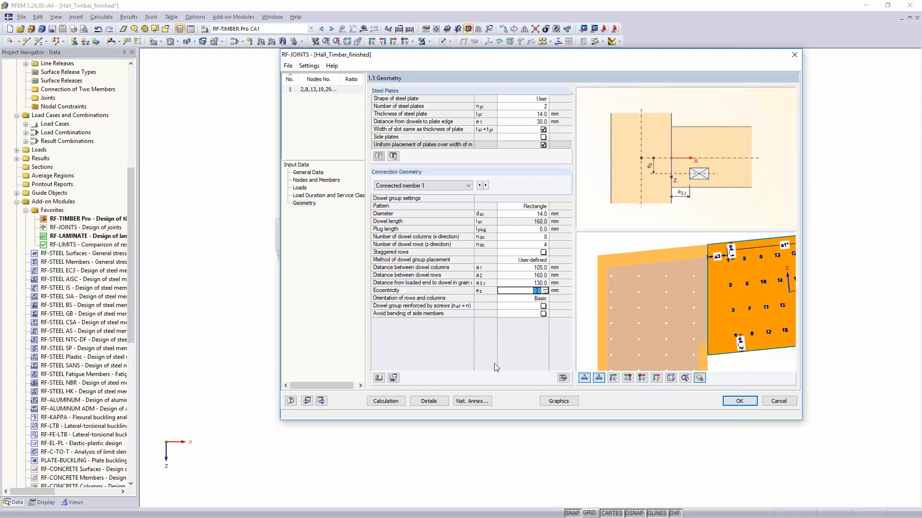
Step: Run the joint calculation and review the main member's single dowel capacity with dowel forces and its net cross-section shear check
left_click(379, 404)
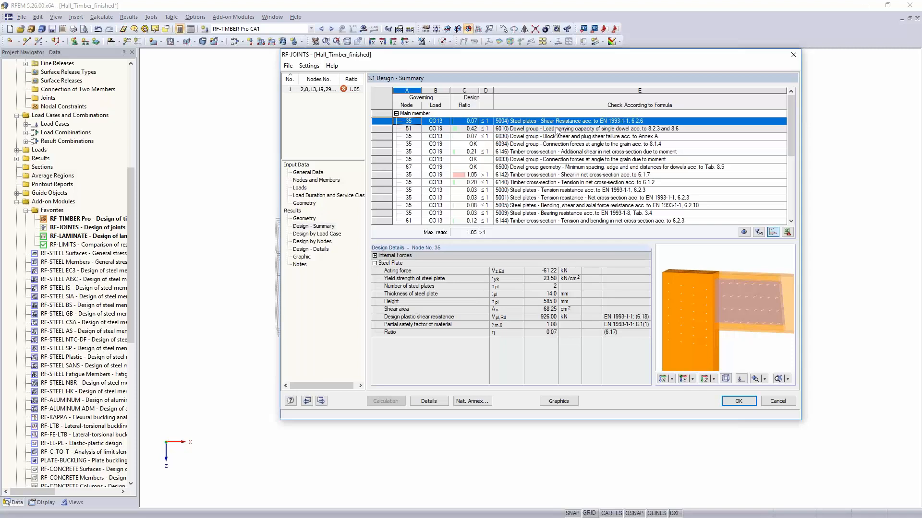
left_click(528, 129)
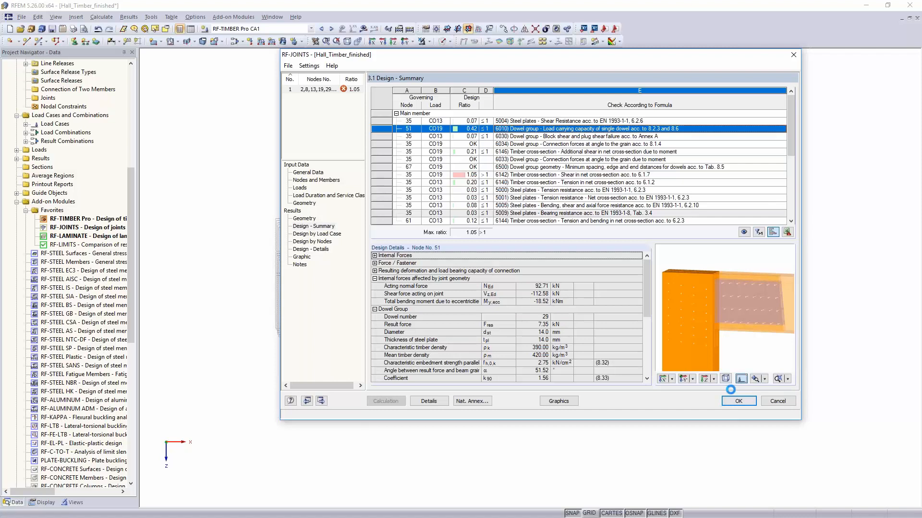
left_click(723, 378)
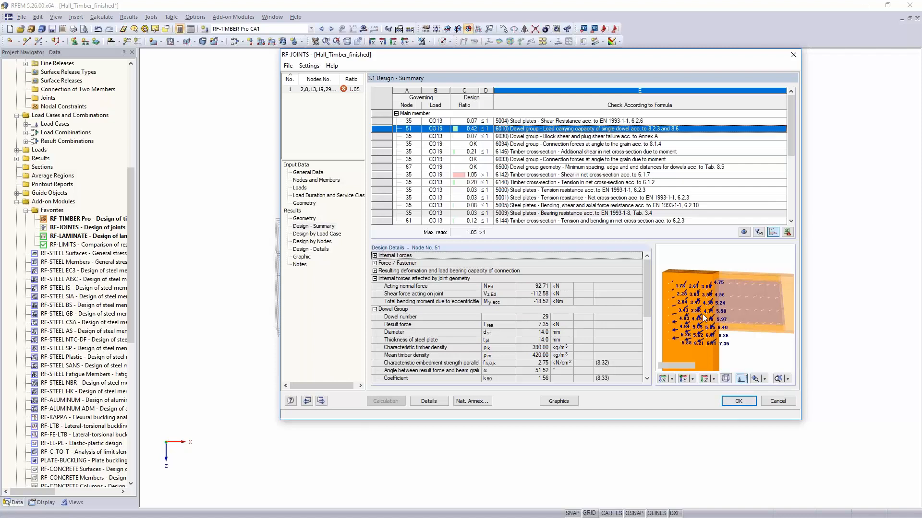
scroll(696, 315, "up", 5)
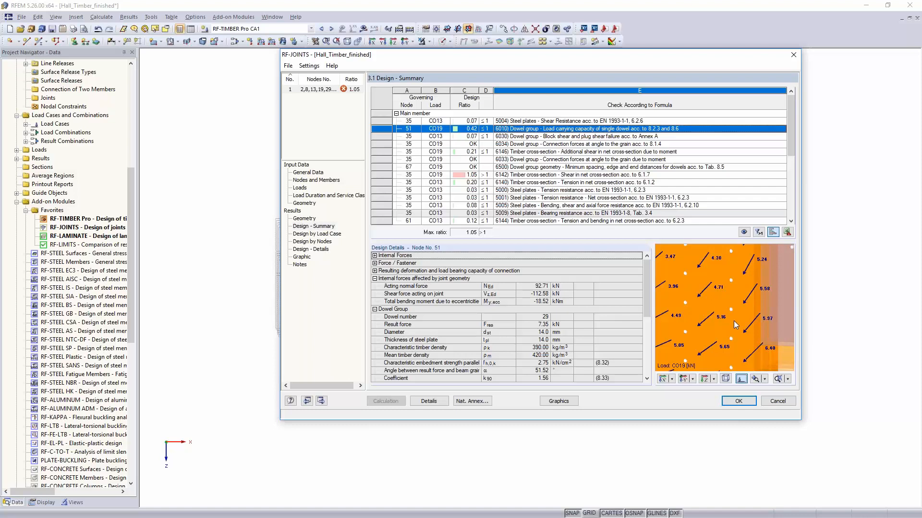
left_click(579, 175)
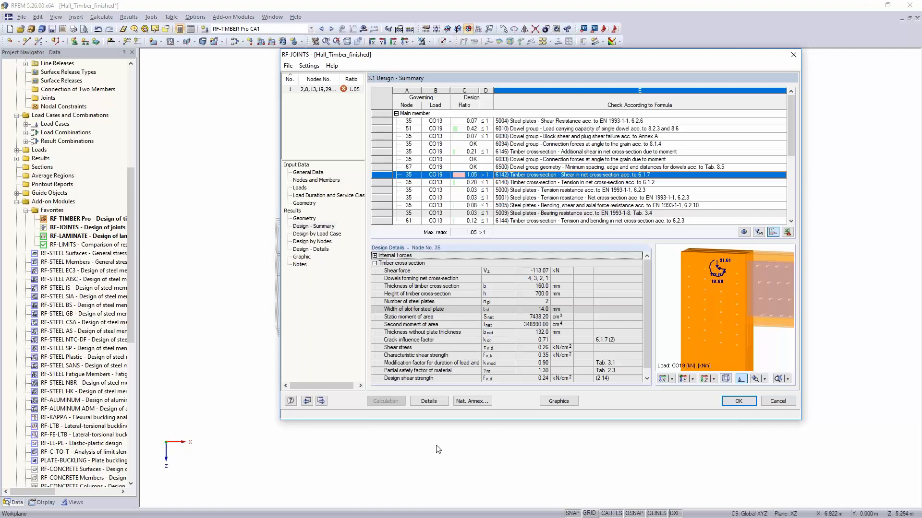
left_click(430, 403)
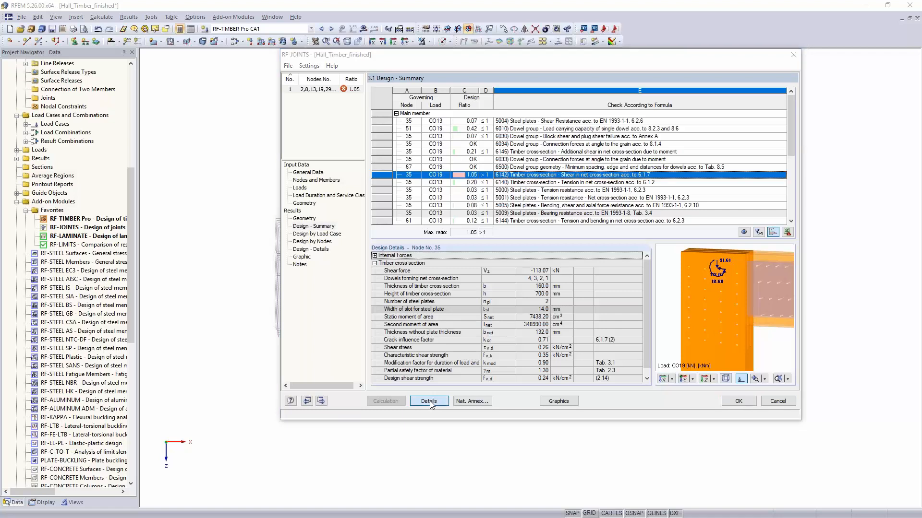
left_click_drag(584, 109, 446, 189)
left_click(552, 440)
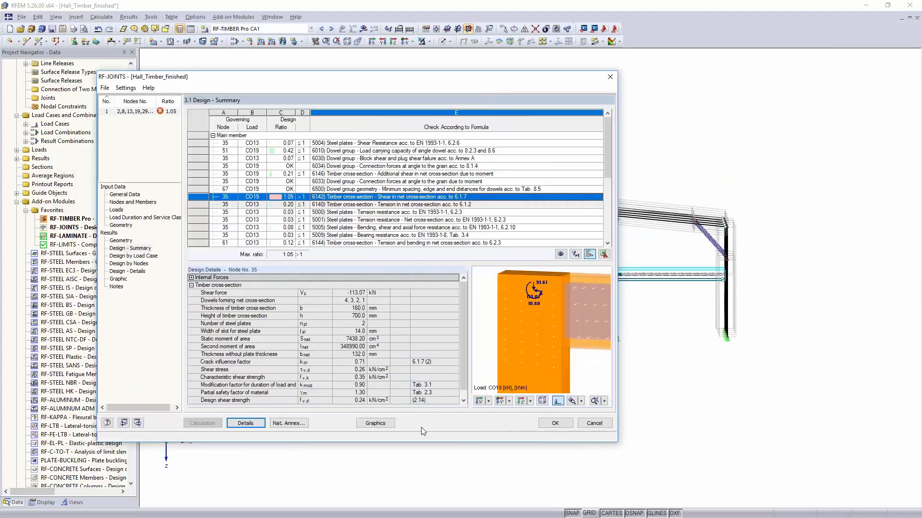
Step: Inspect the designed corner joints graphically in the hall model and return to the design summary
left_click(375, 423)
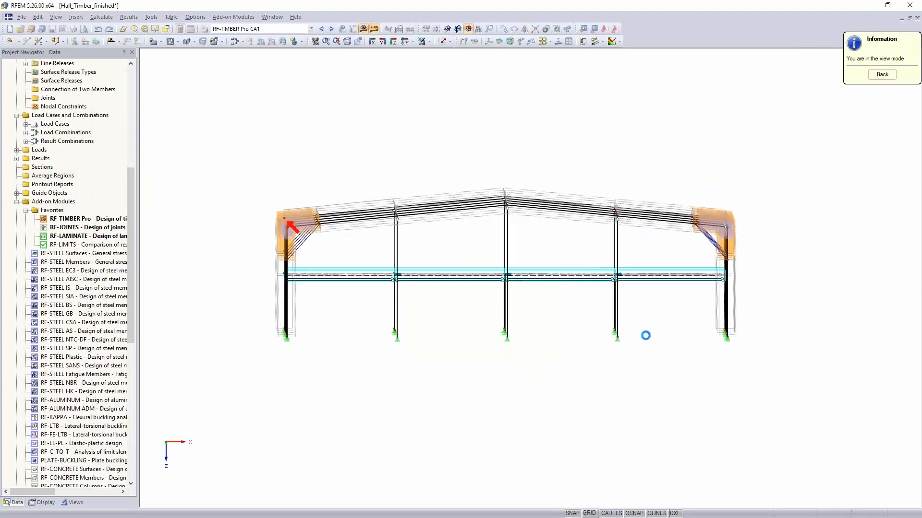
scroll(709, 232, "up", 6)
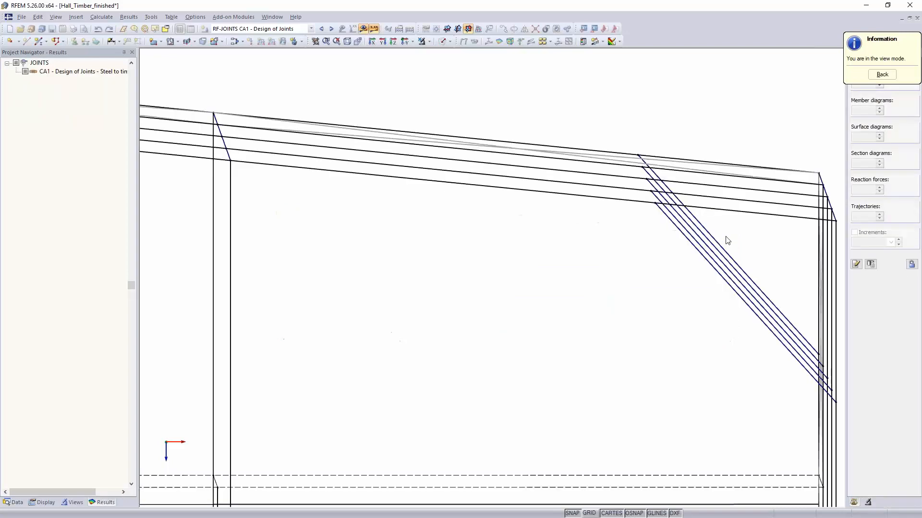
middle_click_drag(726, 241, 568, 317)
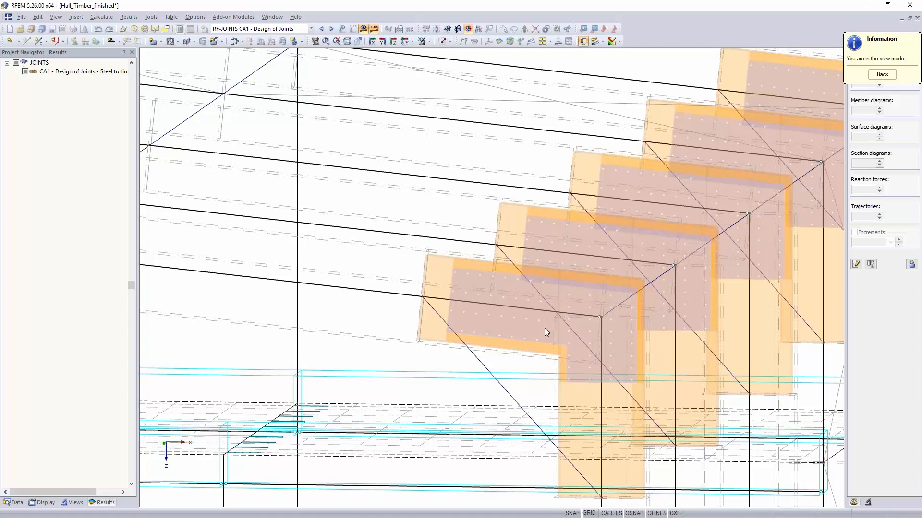
scroll(544, 328, "down", 2)
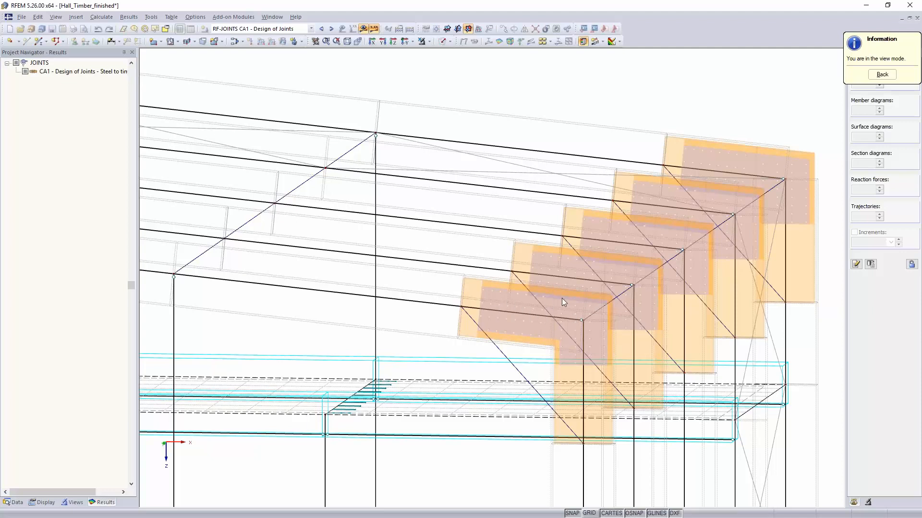
left_click(882, 74)
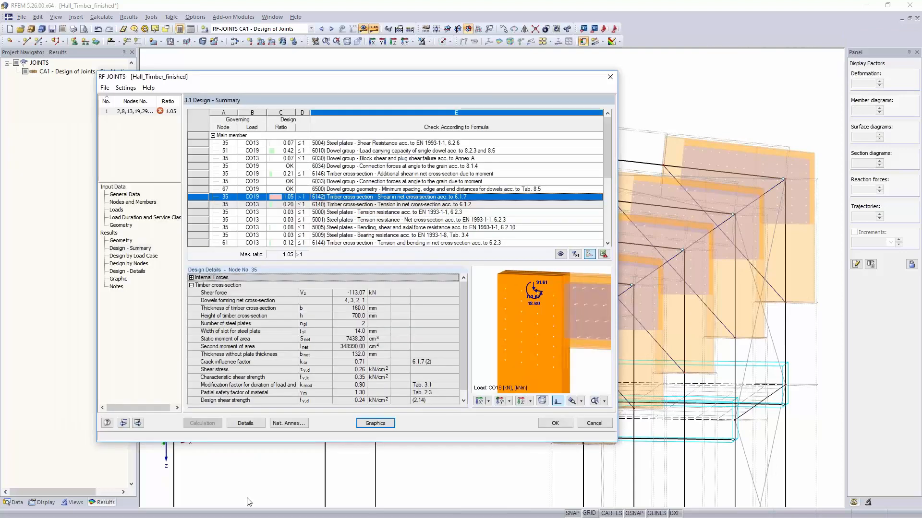
Step: Enable generation of member eccentricity and the connection model (joint or hinge) into the structural model, accept both prompts and close the module
left_click(248, 423)
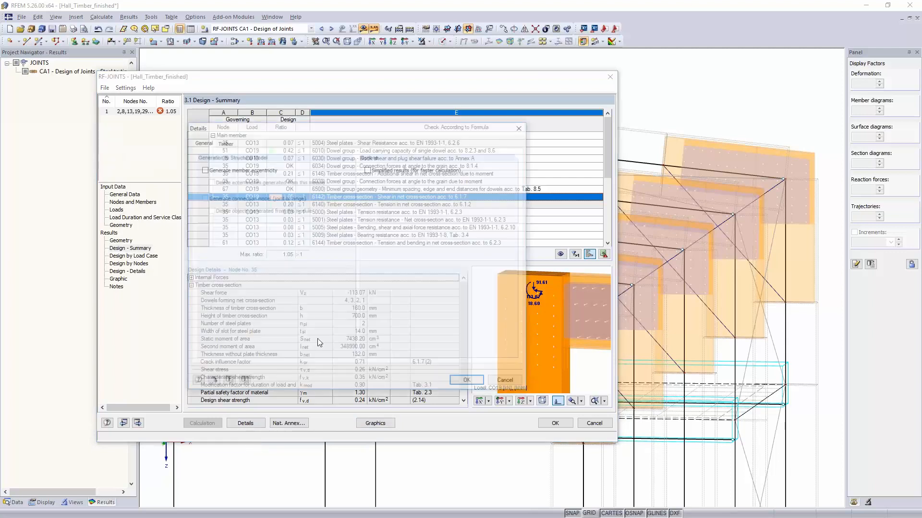
left_click(202, 169)
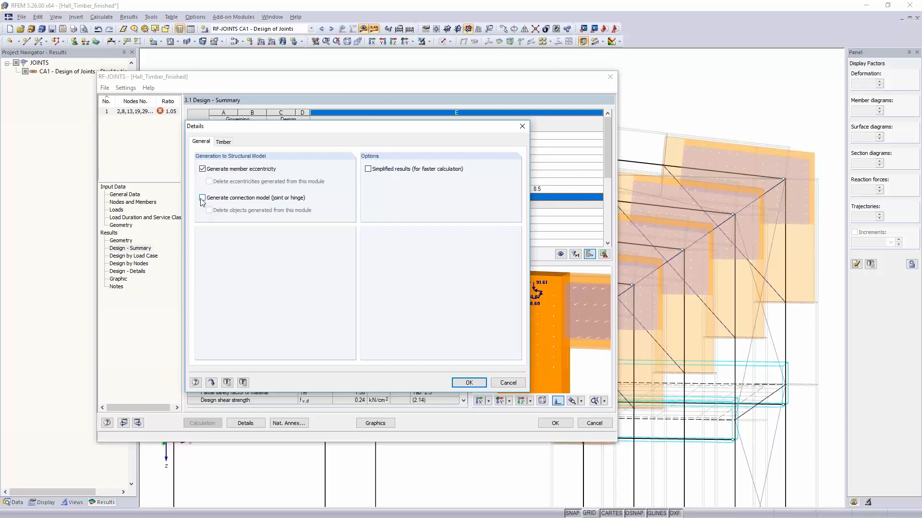
left_click(202, 198)
left_click(461, 381)
left_click(340, 279)
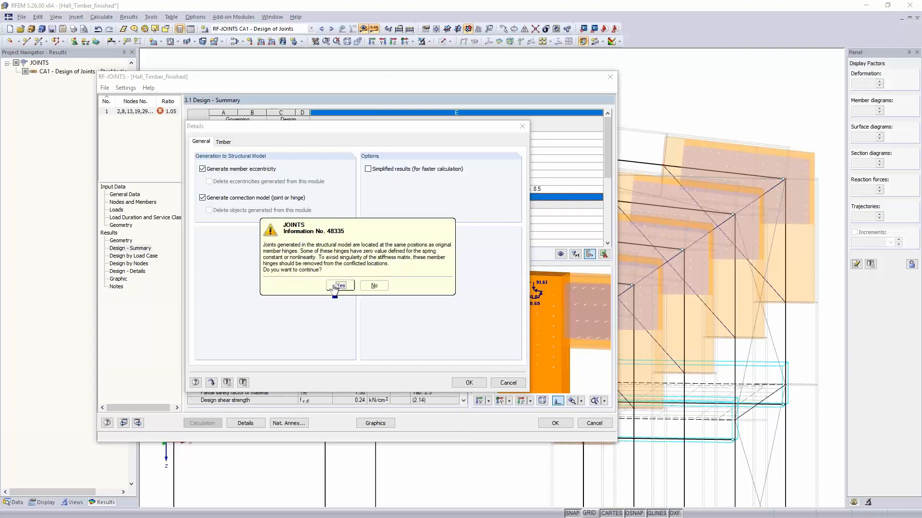
left_click(340, 285)
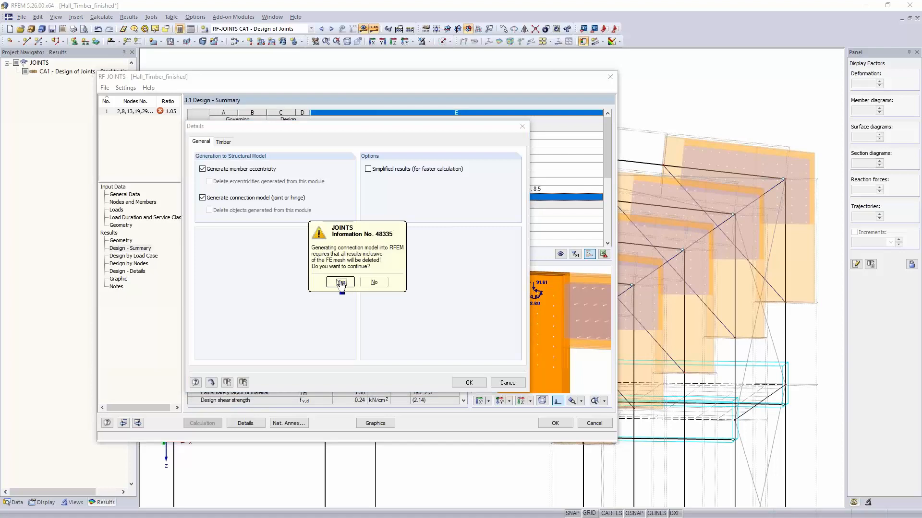
left_click(340, 283)
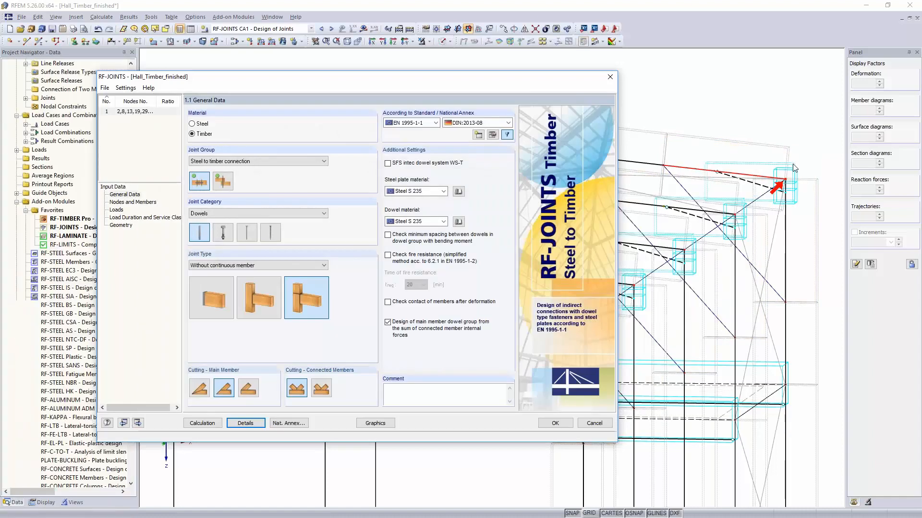
left_click(556, 423)
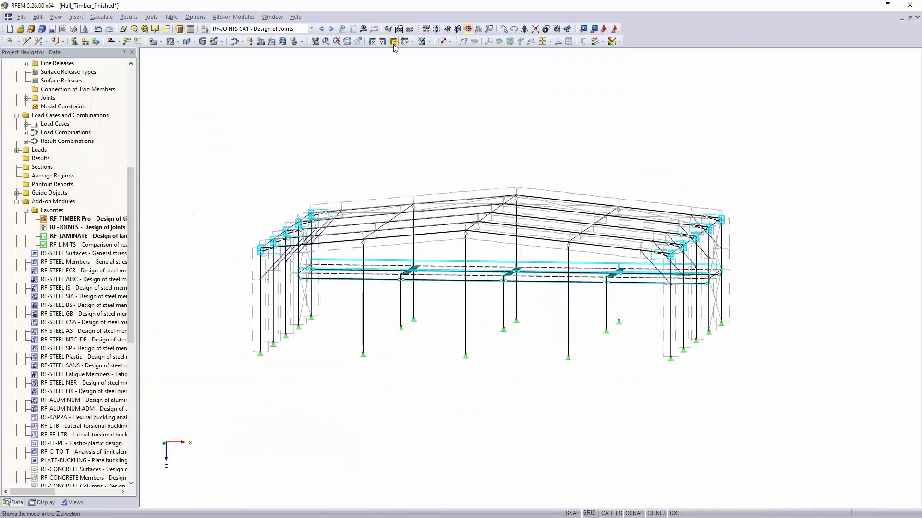
Step: Isolate the middle frame of the hall using visibility by selected objects and view it in the Y-direction
left_click(393, 41)
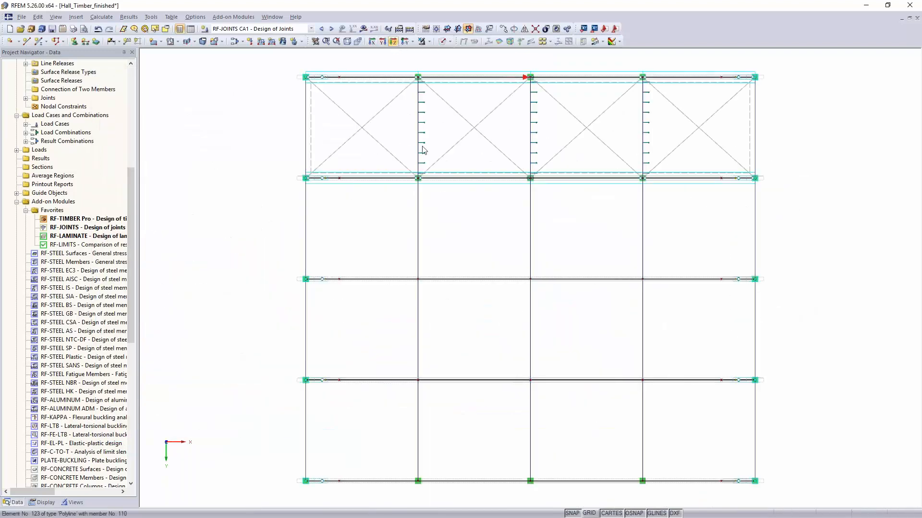
left_click_drag(277, 253, 802, 308)
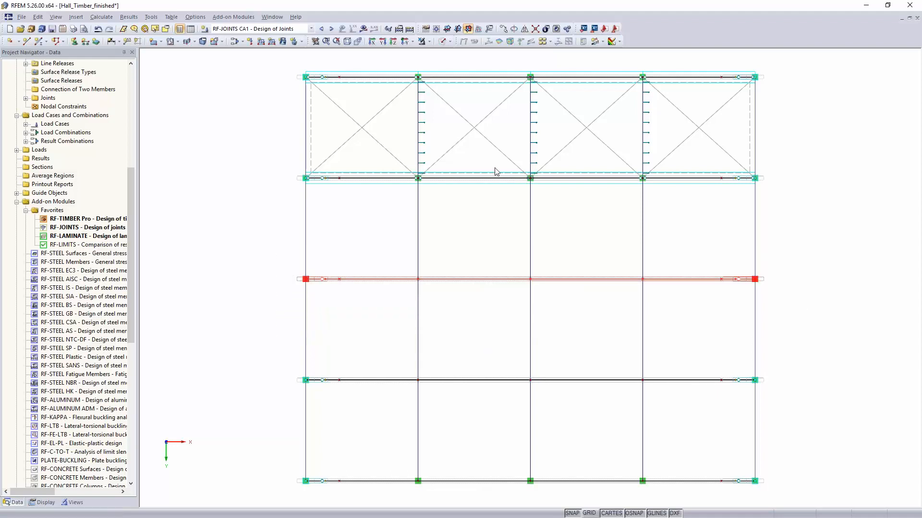
left_click(430, 42)
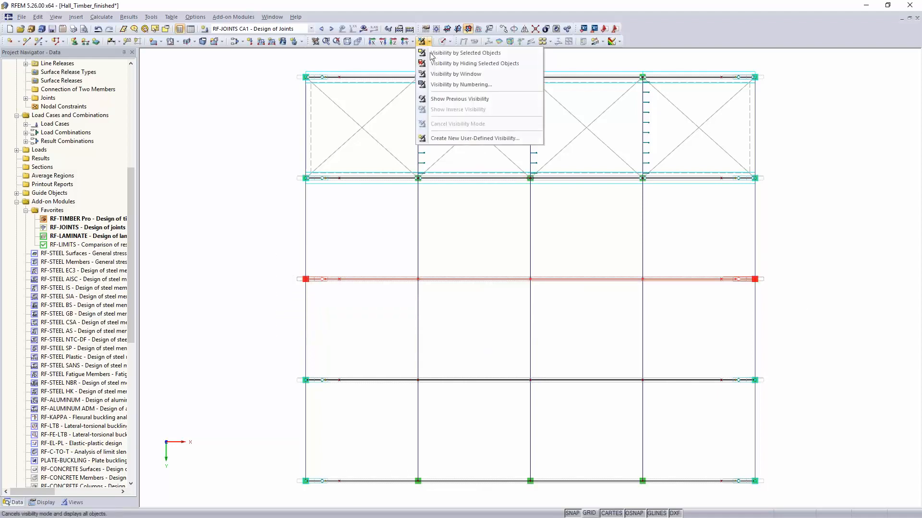
left_click(461, 52)
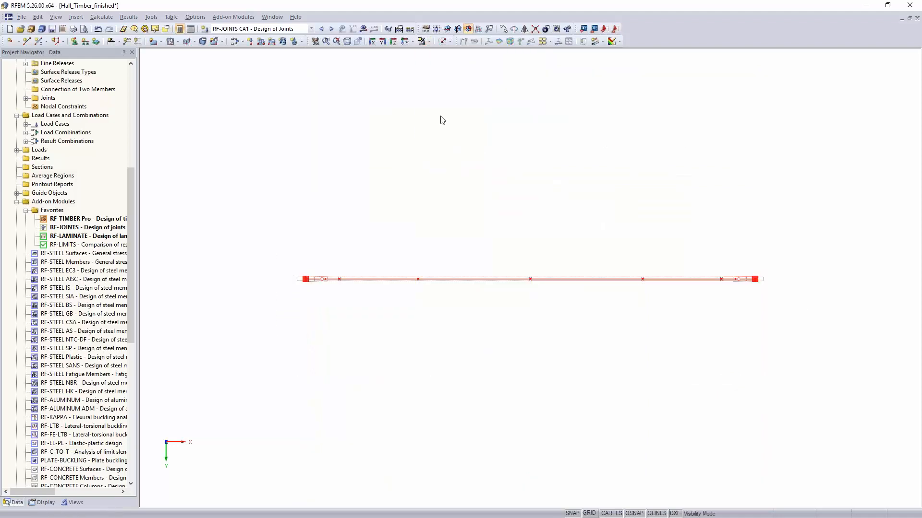
left_click(382, 42)
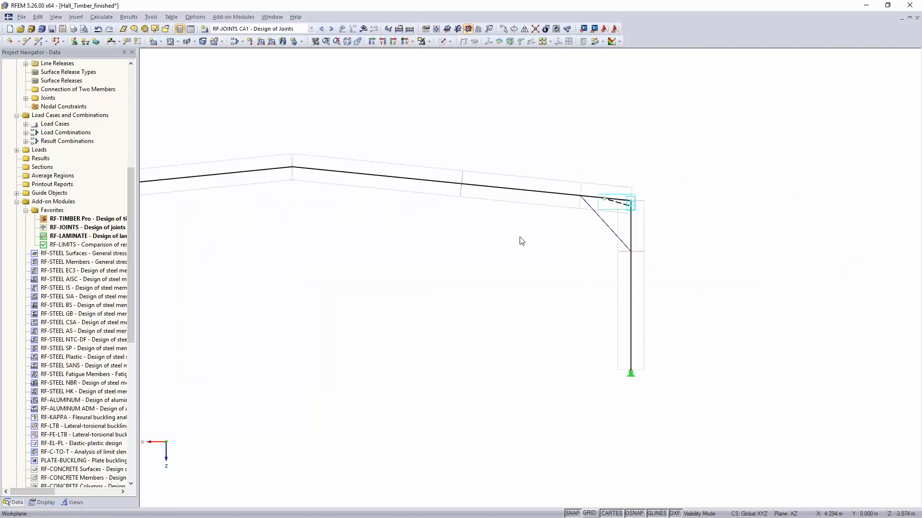
Step: Select load combination CO13 and calculate its results for the frame with the generated joints
left_click(275, 30)
scroll(264, 103, "up", 8)
scroll(264, 102, "up", 20)
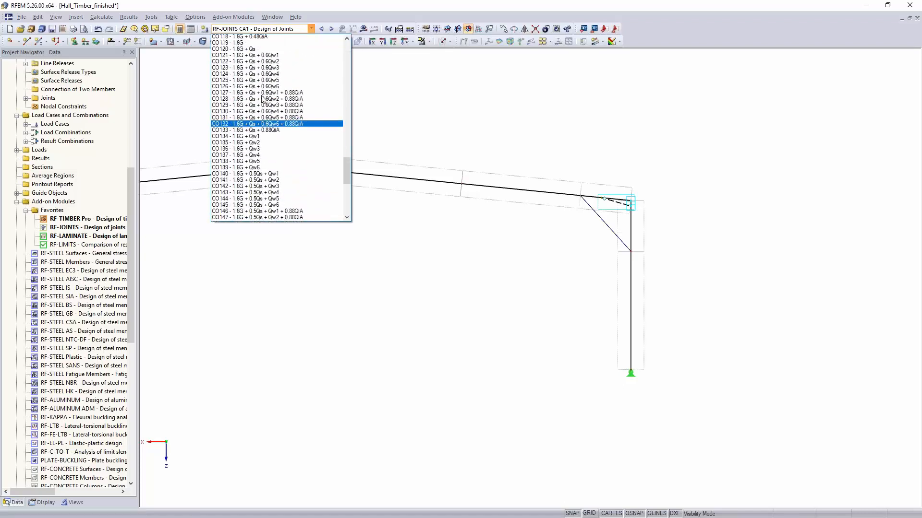
scroll(260, 96, "up", 16)
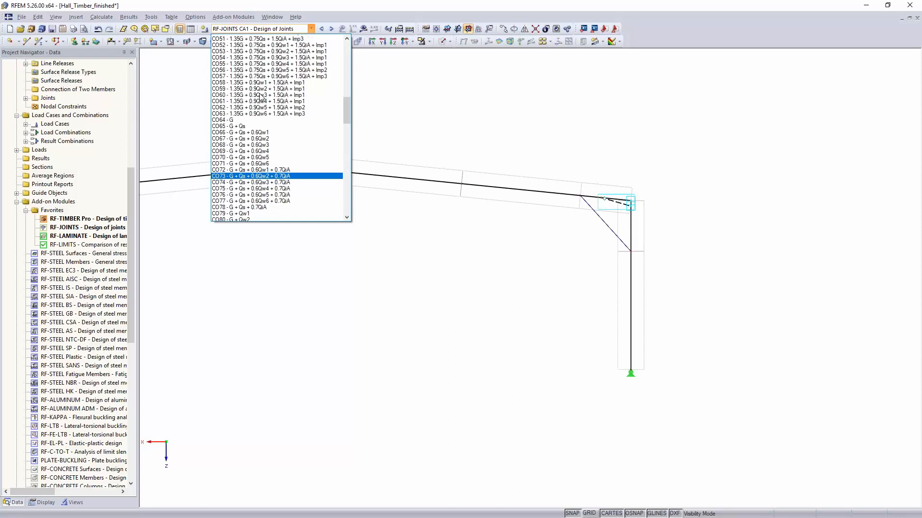
scroll(257, 96, "up", 4)
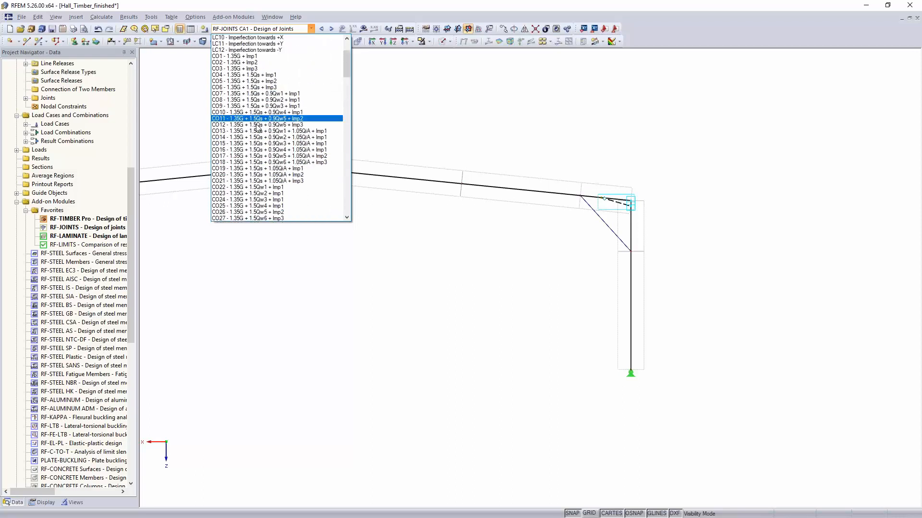
left_click(258, 131)
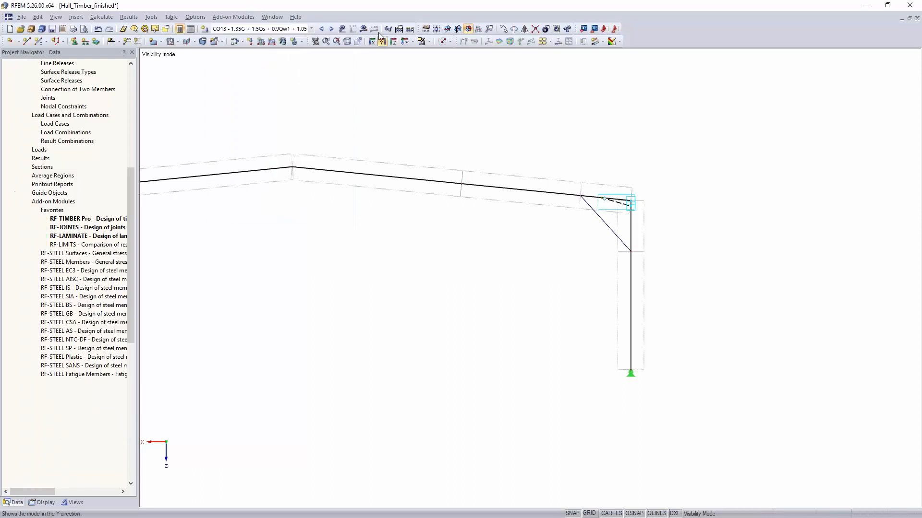
left_click(444, 278)
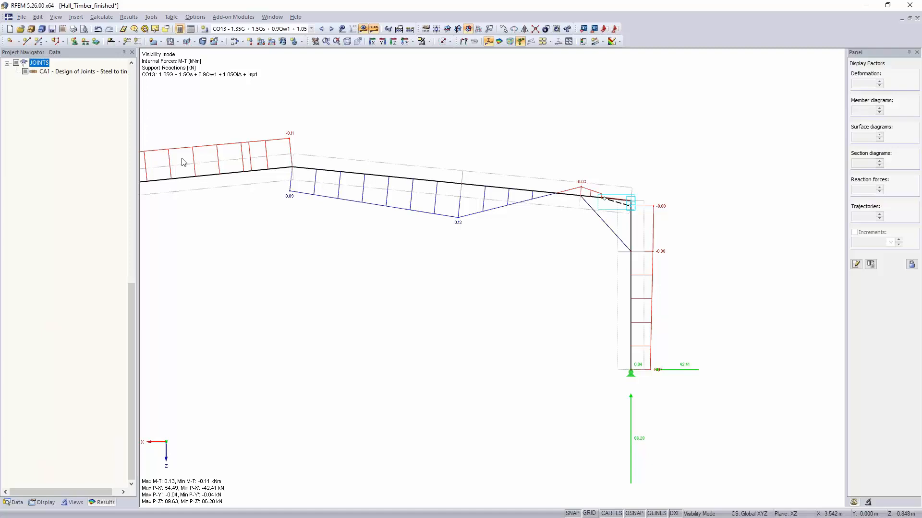
Step: Display the global deformations u of the frame and examine the deformed shape at the corner joint
left_click_drag(130, 357, 133, 144)
left_click(16, 65)
left_click(15, 63)
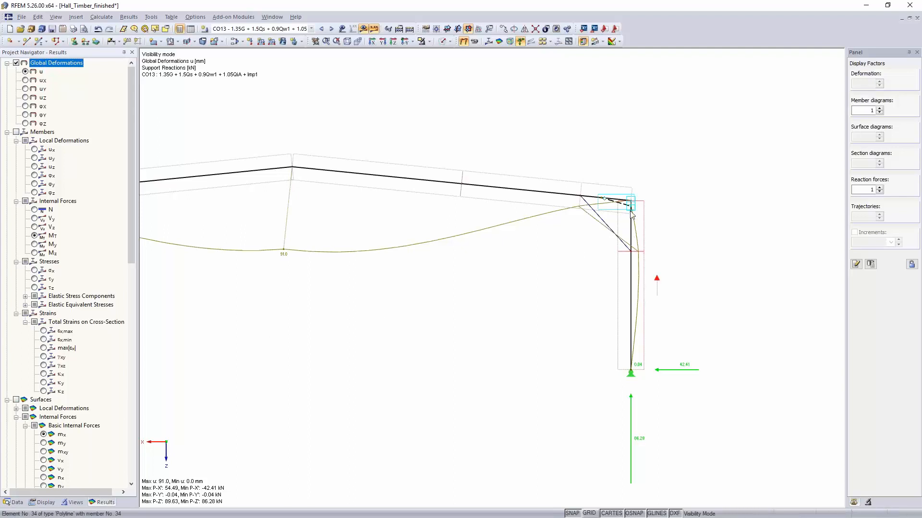
scroll(624, 206, "up", 1)
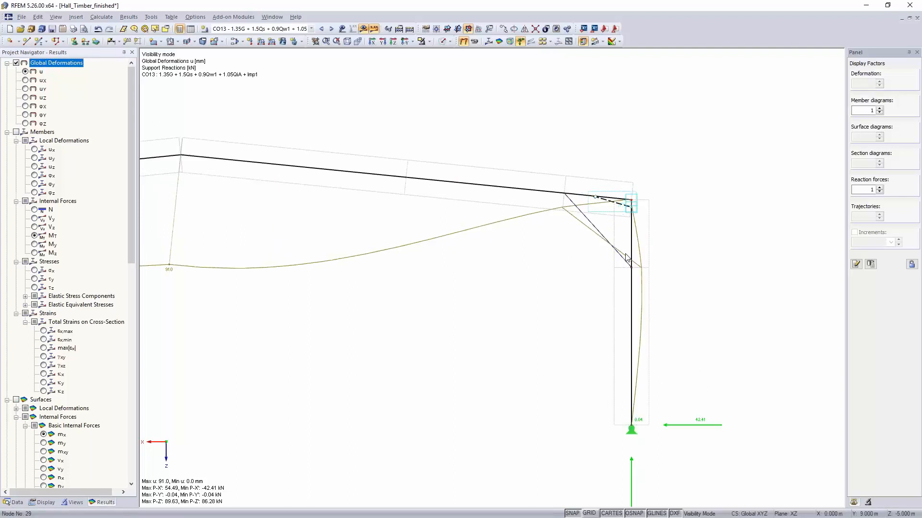
scroll(623, 206, "up", 3)
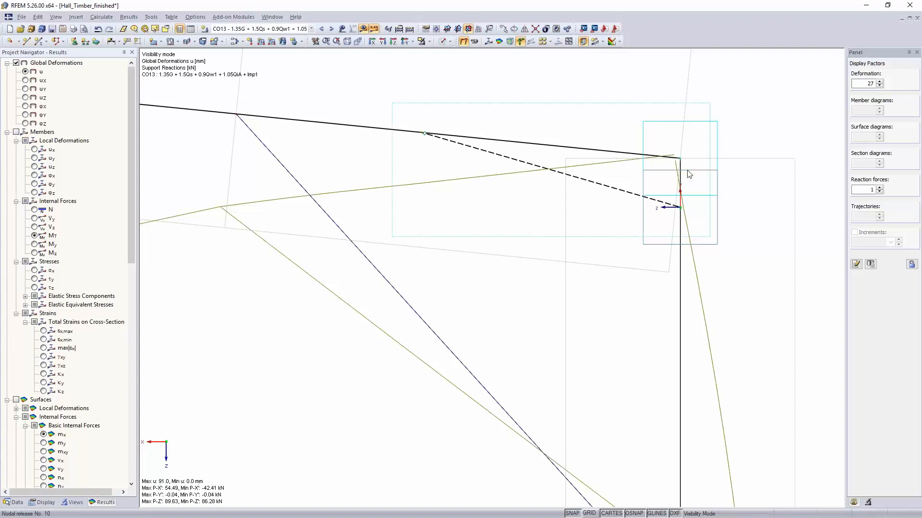
scroll(685, 161, "up", 2)
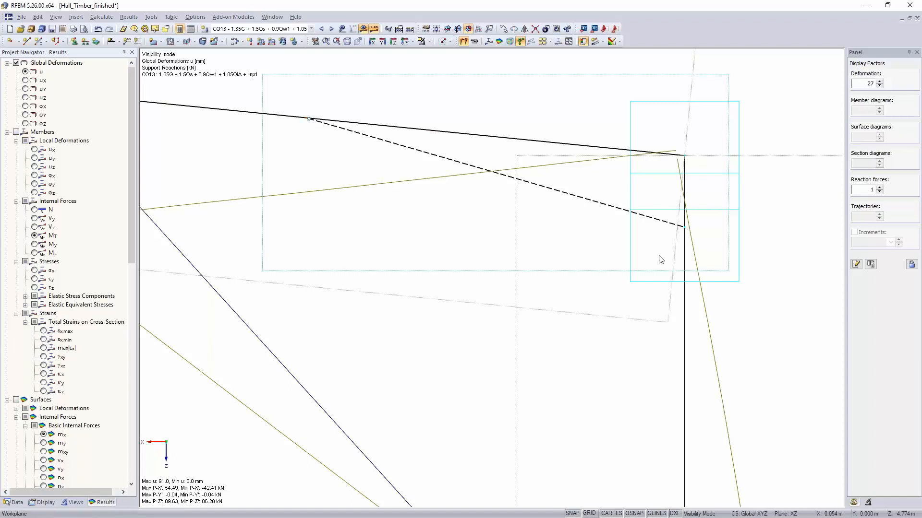
scroll(660, 259, "down", 6)
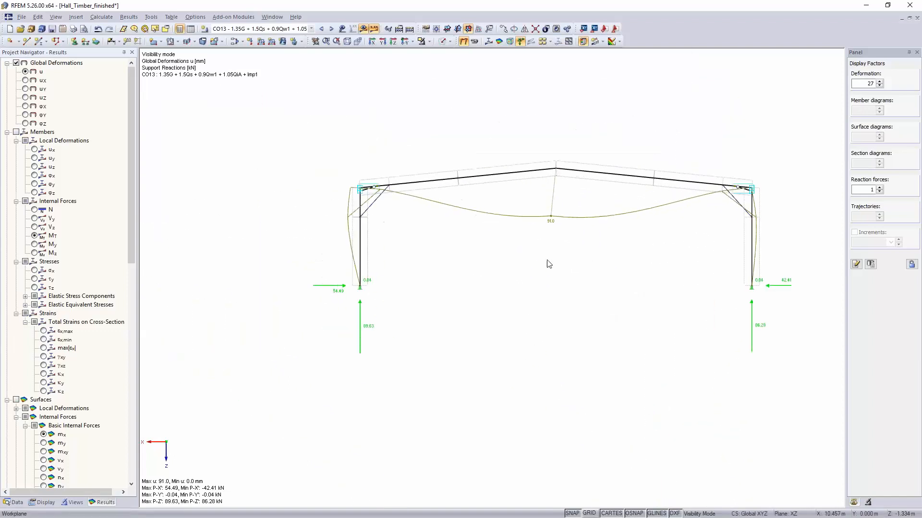
scroll(549, 264, "up", 1)
Step: Reopen the RF-JOINTS design case and set the number of steel plates in the connection geometry to 1
left_click(19, 502)
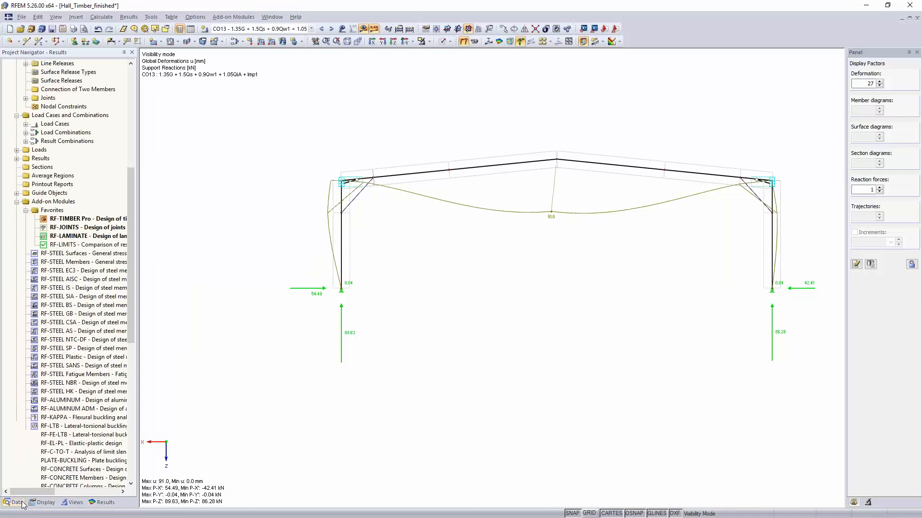
double_click(80, 228)
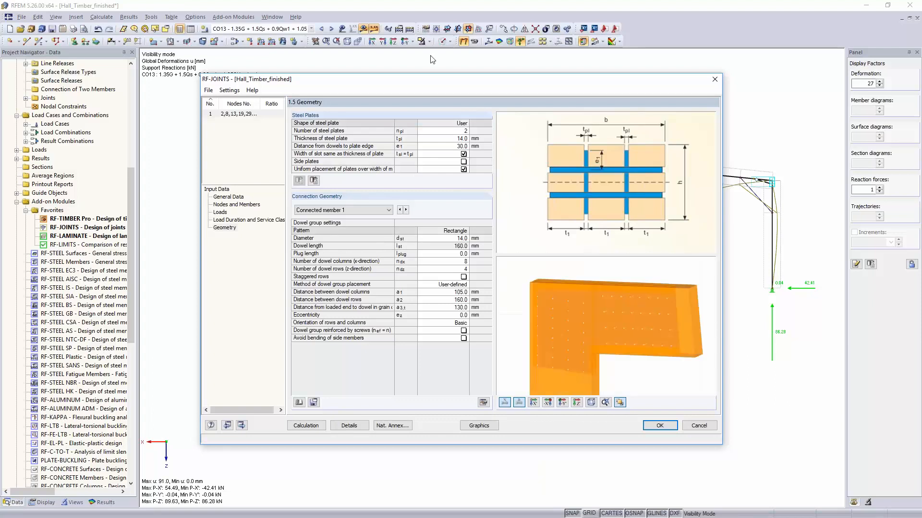
left_click(445, 131)
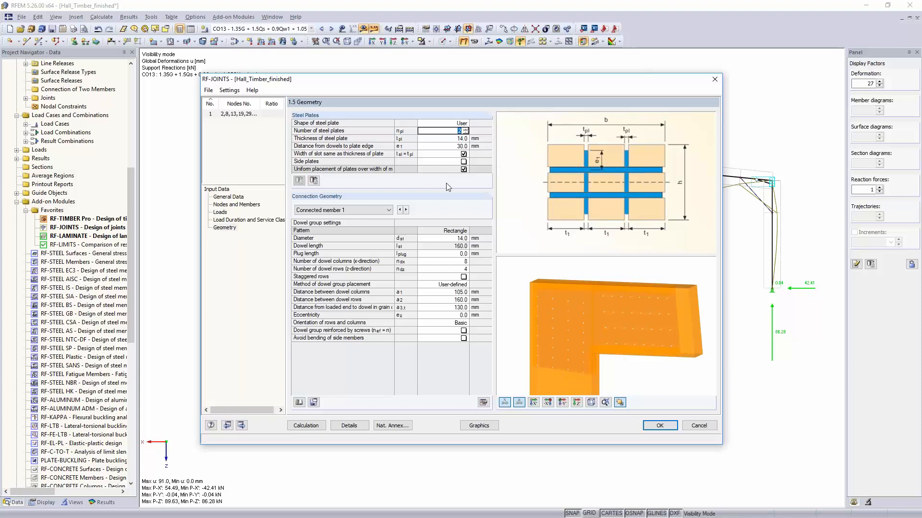
type("1")
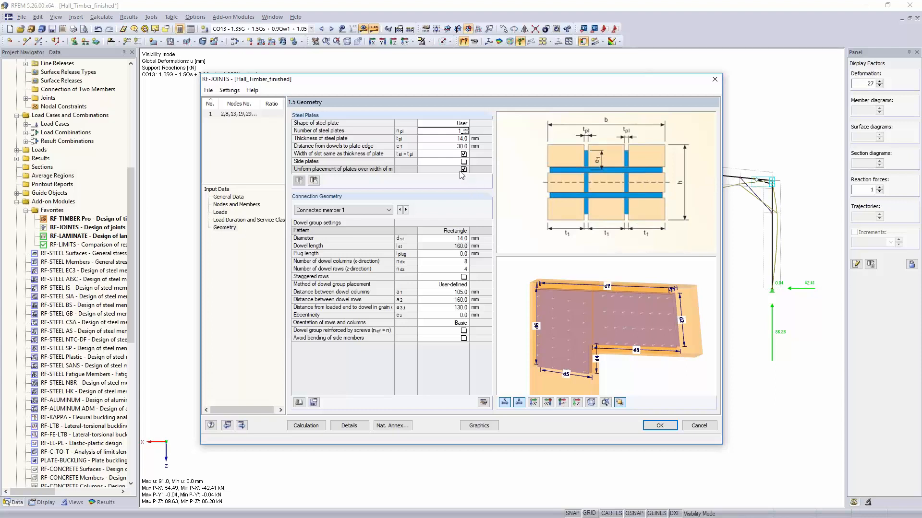
left_click(444, 139)
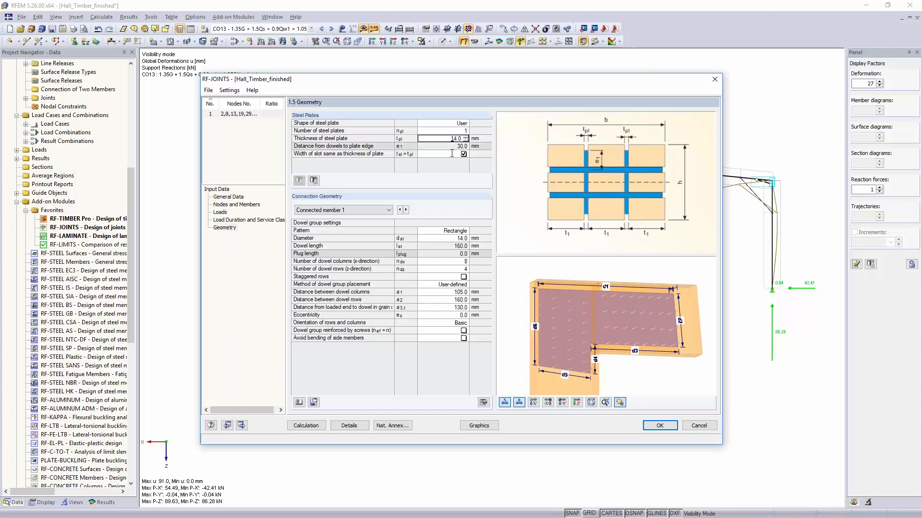
Step: Set the dowel diameter to 18 mm for both connected member 1 and the main member
left_click(446, 238)
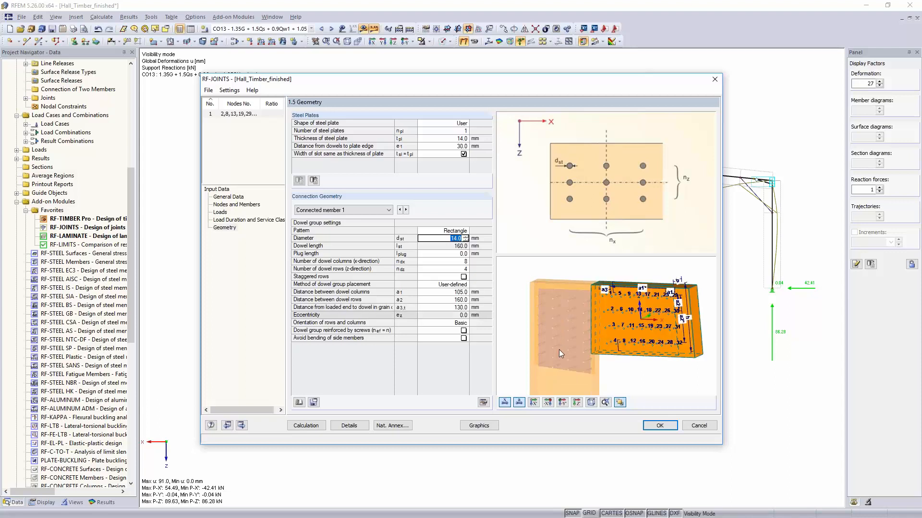
type("18")
key("Return")
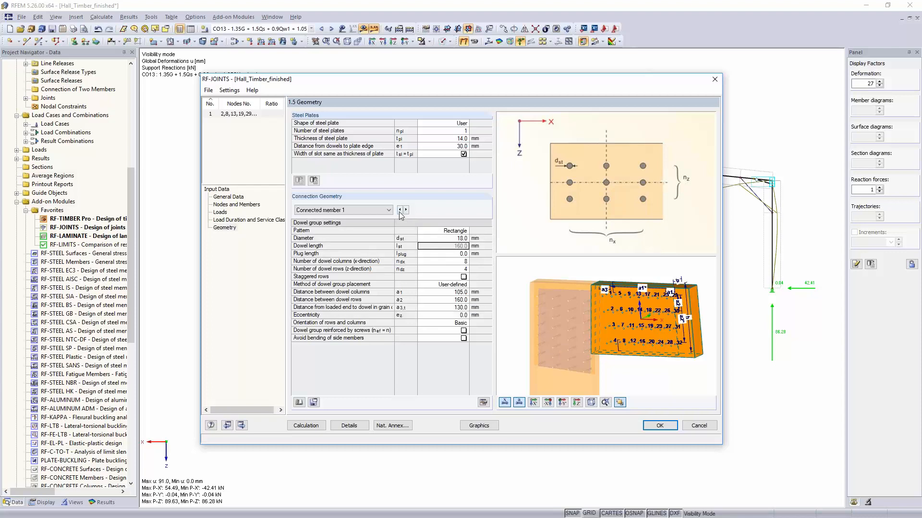
left_click(399, 210)
left_click(429, 239)
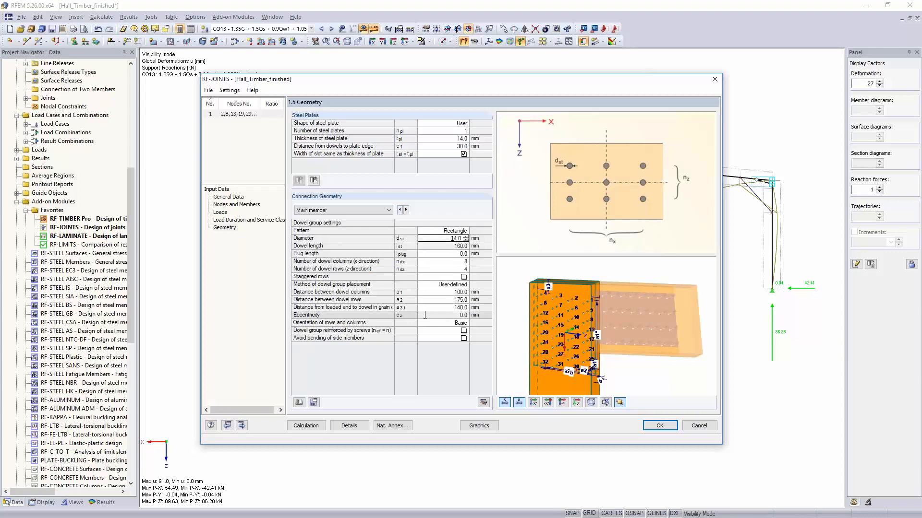
key("Return")
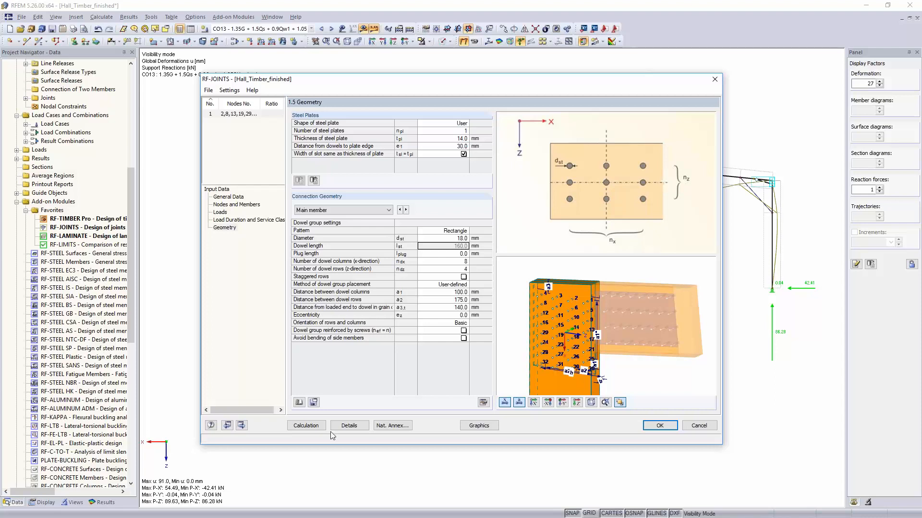
Step: Rerun the joint calculation, accepting the deletion of existing results, and review the main member's single dowel capacity and steel plate checks
left_click(307, 426)
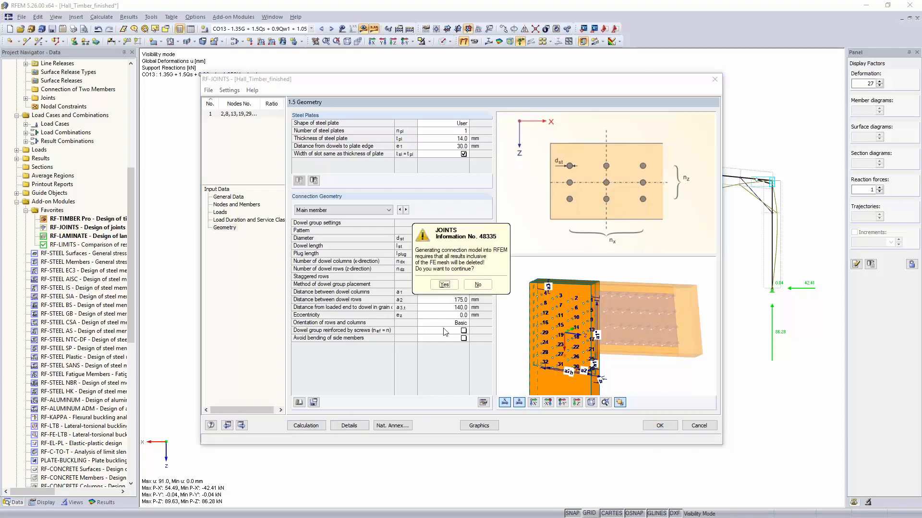
left_click(445, 285)
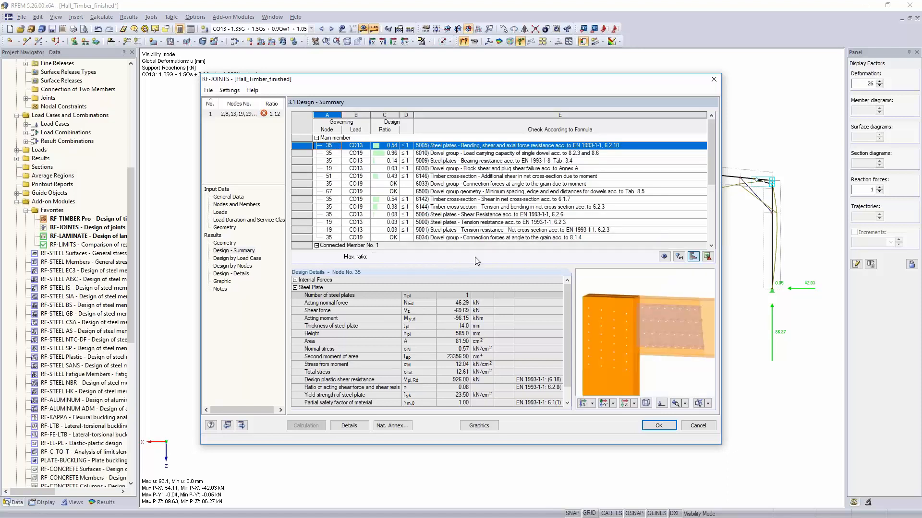
left_click(430, 153)
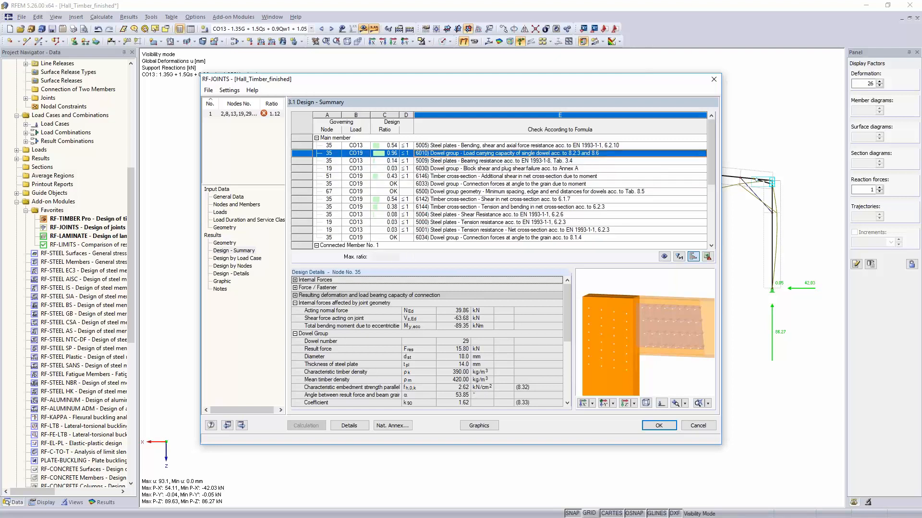
left_click(391, 146)
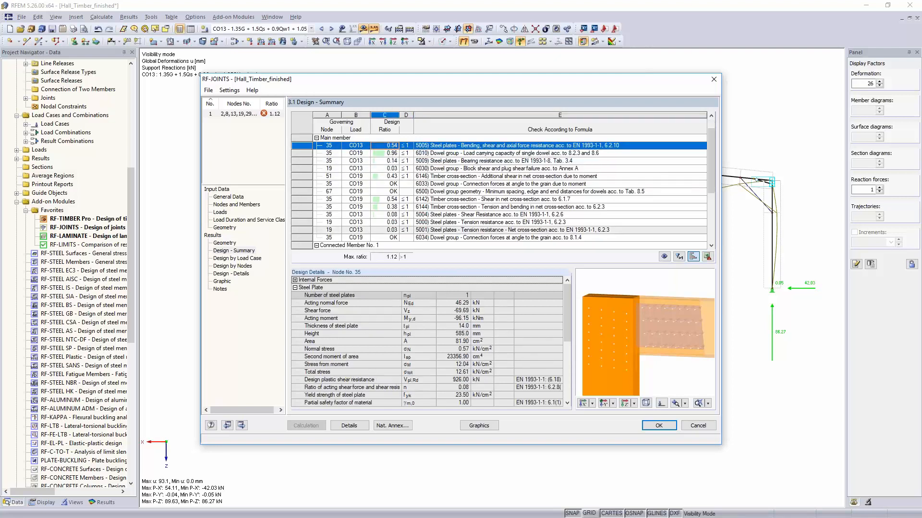
scroll(458, 230, "down", 2)
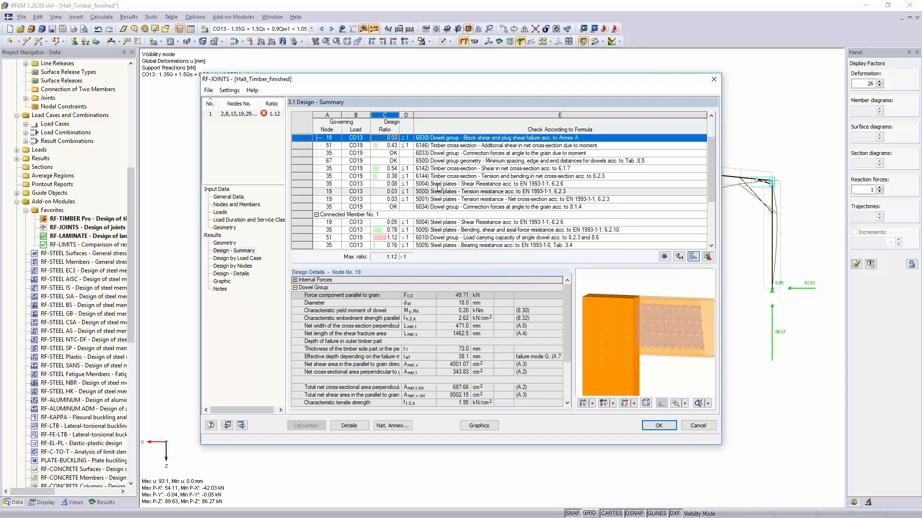
Step: Review the check details for shear in the main member's net timber cross-section and single dowel capacity of connected member 1
left_click(447, 170)
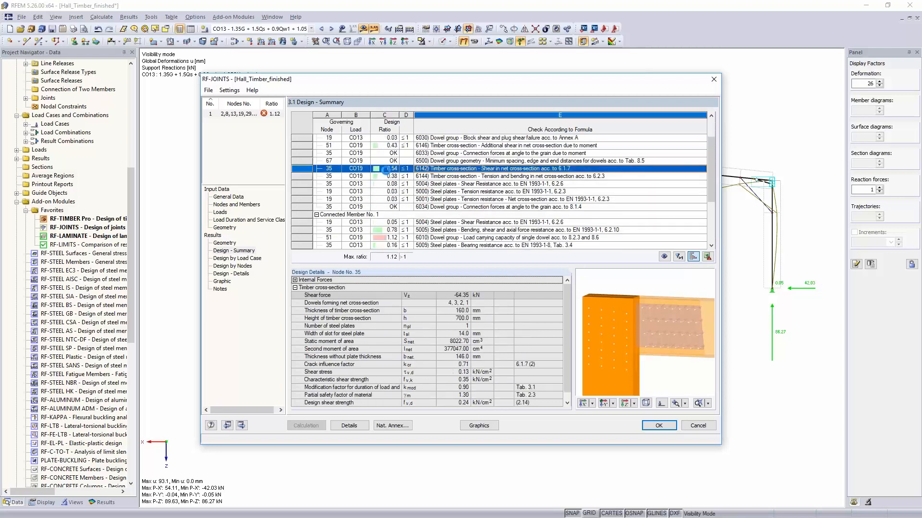
left_click(443, 238)
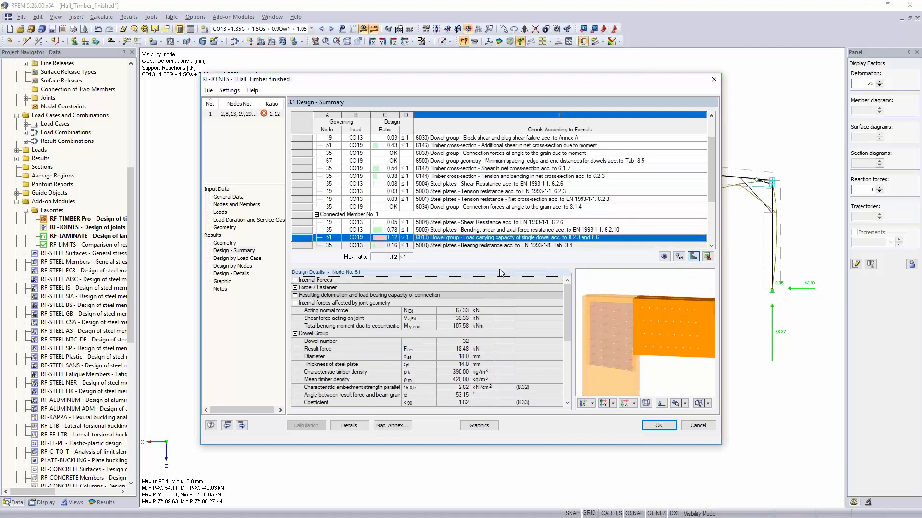
Step: Reinforce connected member 1's dowel group with screws in the input geometry, accepting the deletion of results, and specify the reinforcement parameters manually
left_click(225, 228)
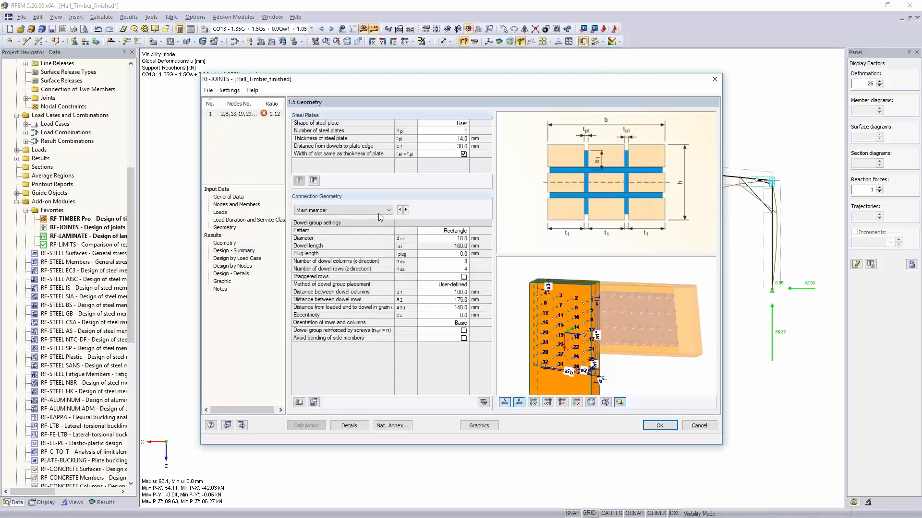
left_click(406, 212)
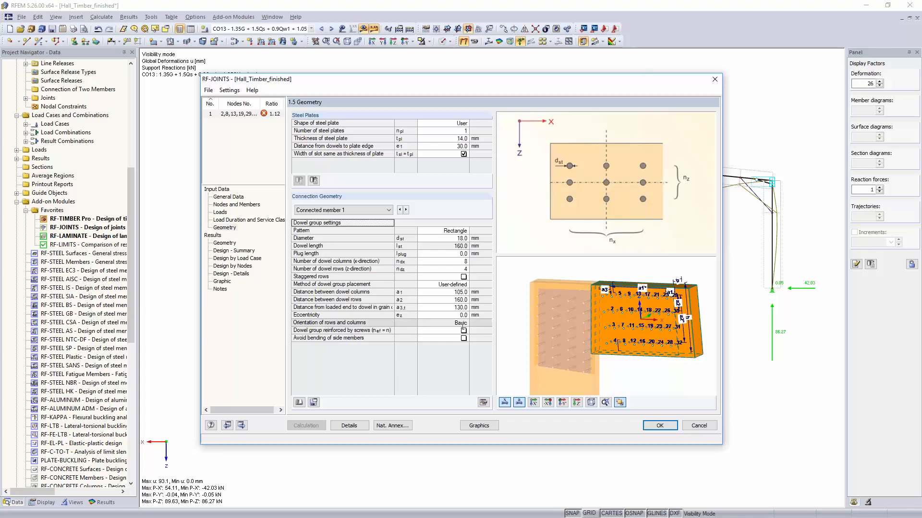
left_click(464, 333)
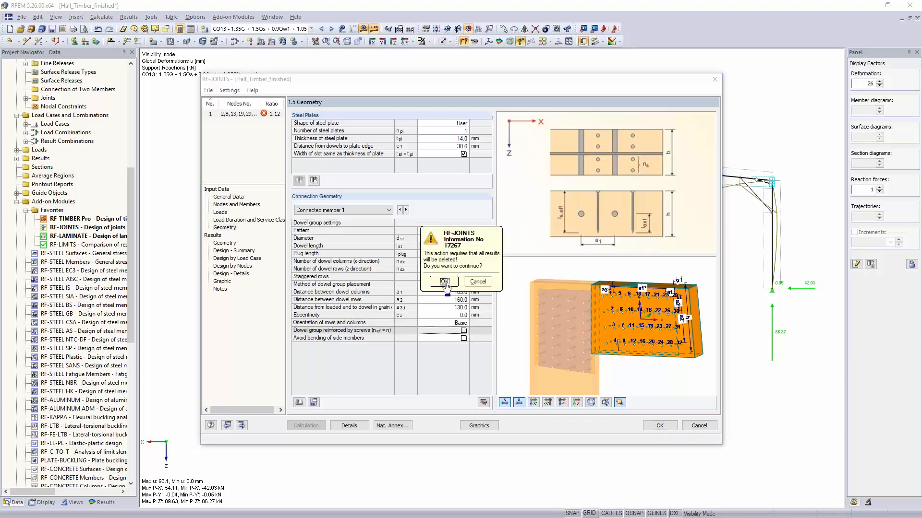
left_click(445, 282)
scroll(439, 371, "down", 1)
left_click(453, 315)
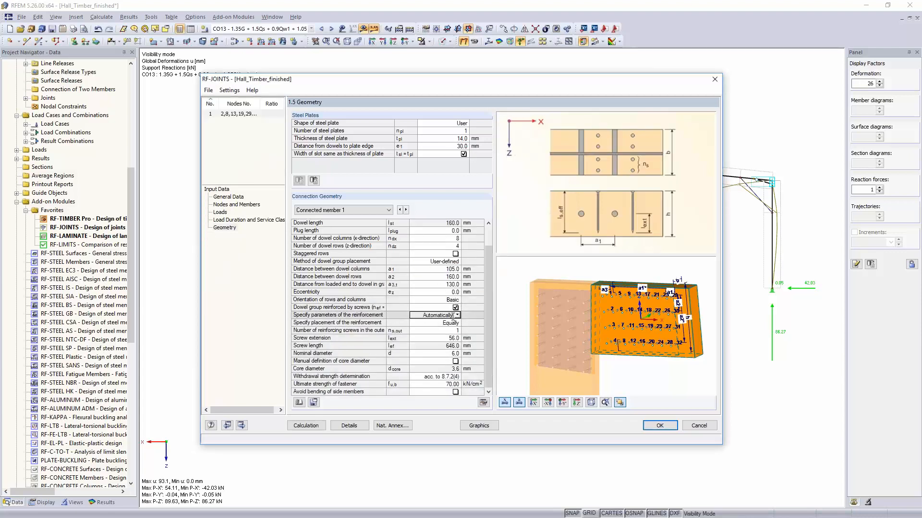
left_click(457, 316)
left_click(440, 330)
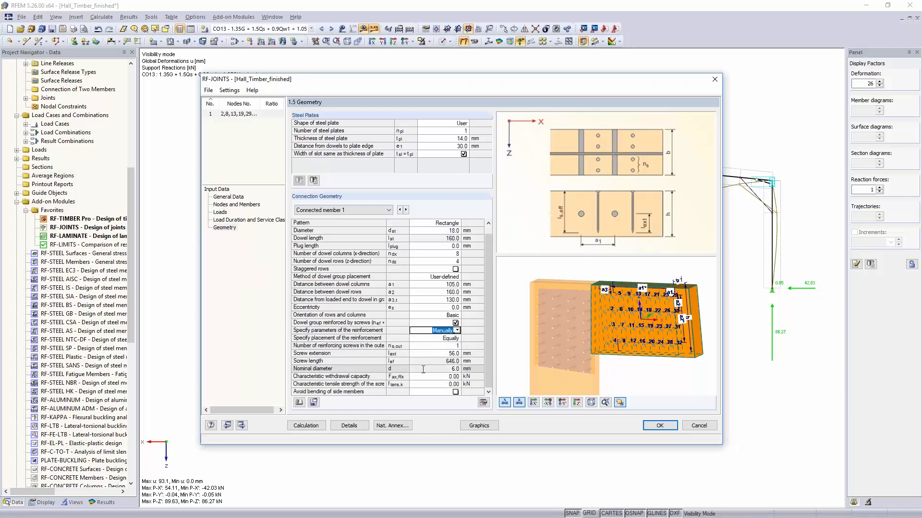
Step: Set the reinforcing screws' extension to 10 mm, length to 600 mm, and characteristic withdrawal capacity and tensile strength each to 12.5 kN
left_click(434, 353)
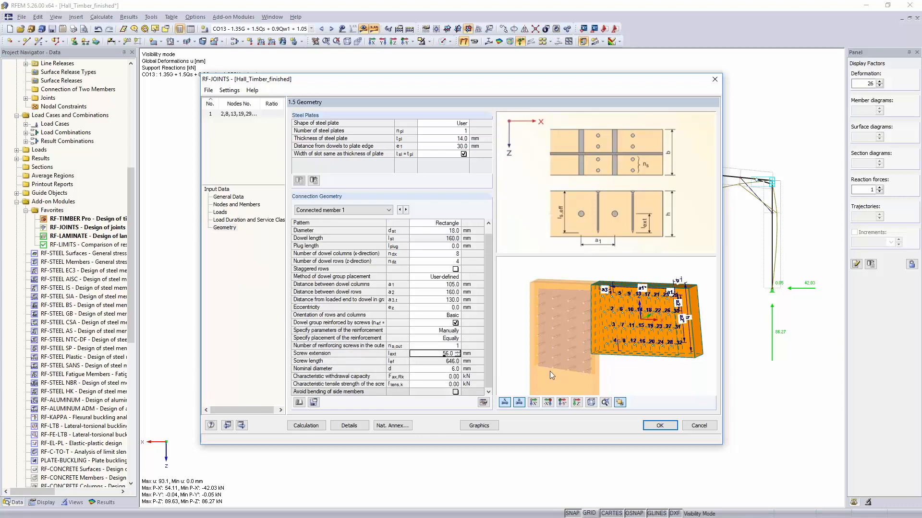
scroll(612, 279, "up", 5)
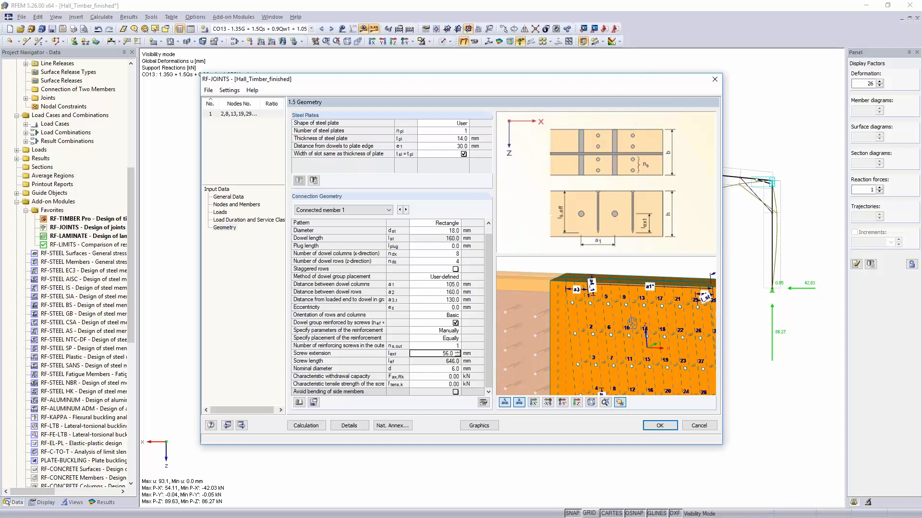
scroll(612, 279, "down", 1)
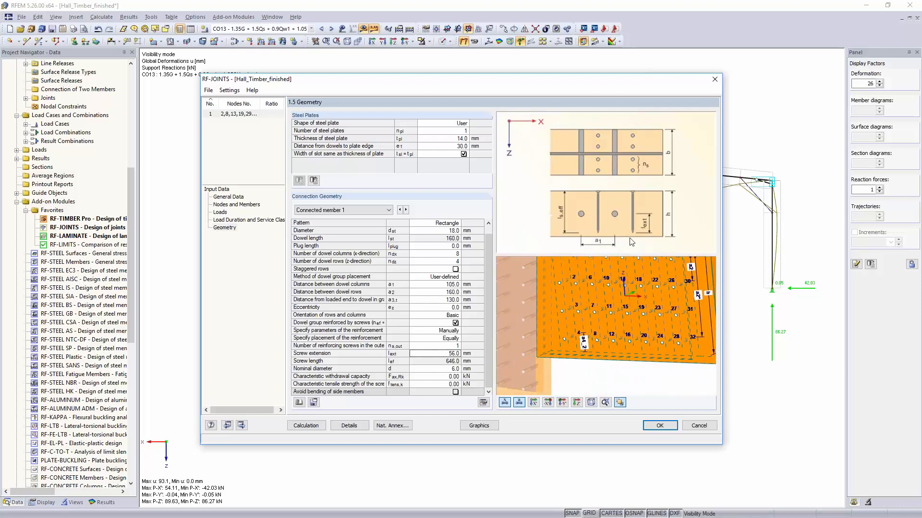
left_click(436, 354)
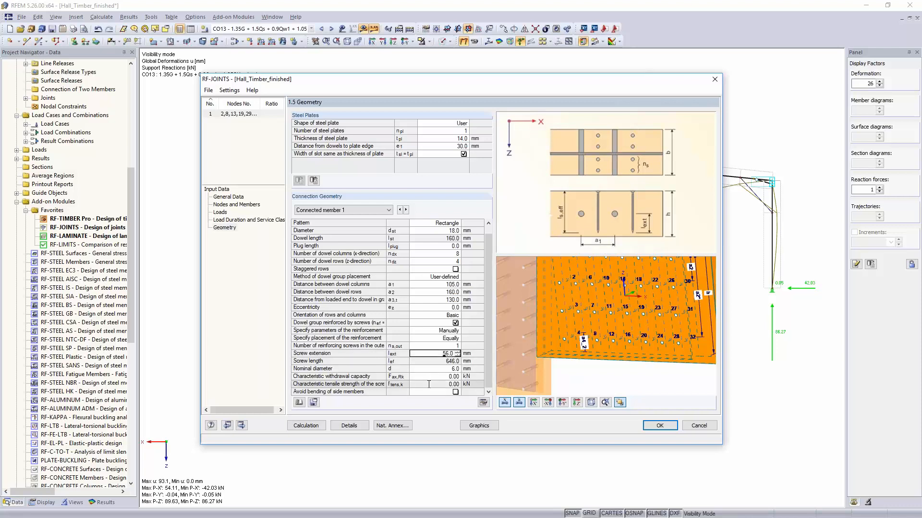
key("Return")
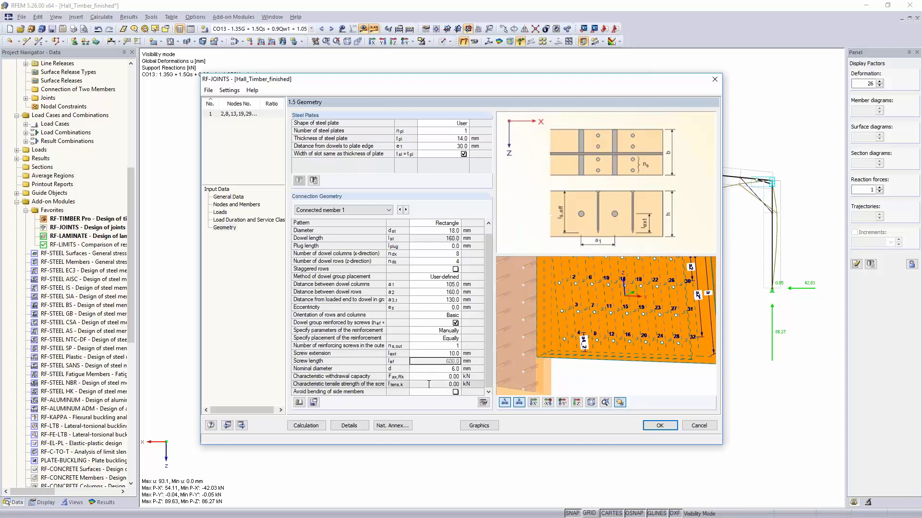
key("Return")
key("Return")
key("Return")
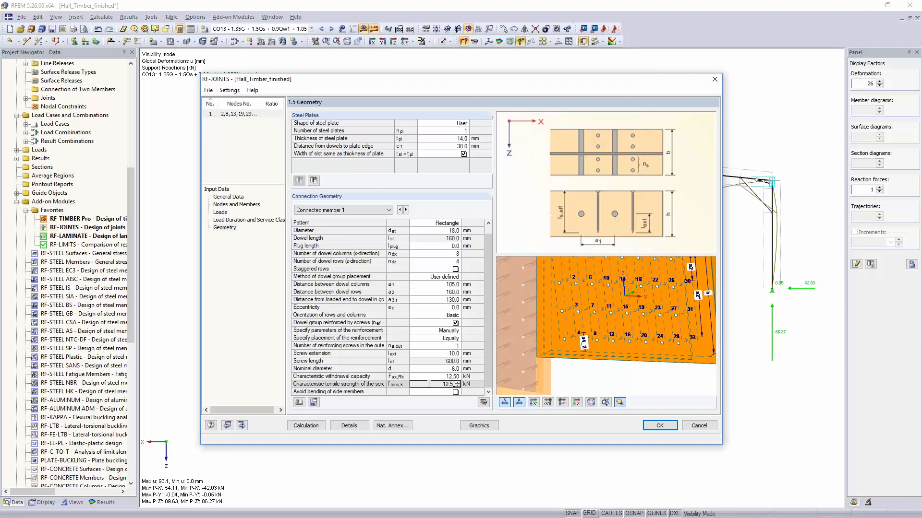
key("Return")
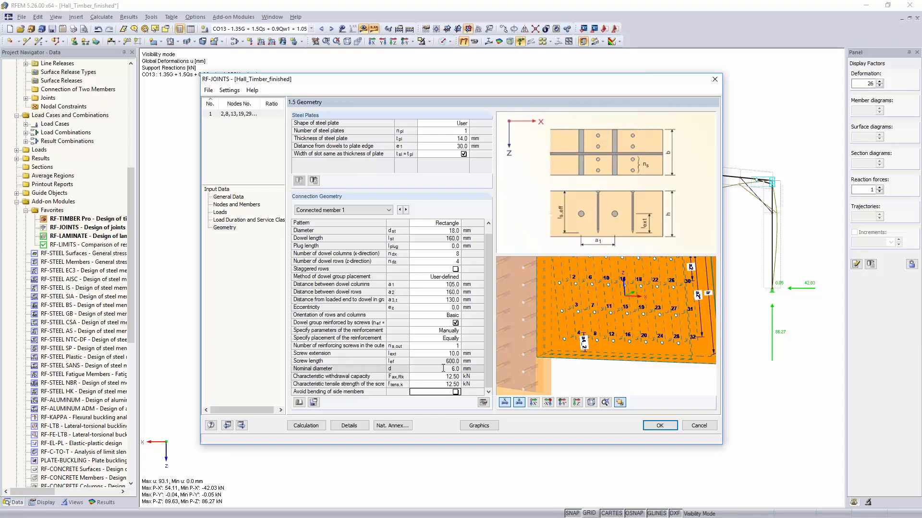
Step: Enable avoiding bending of side members for connected member 1 and rerun the joint calculation
left_click(456, 392)
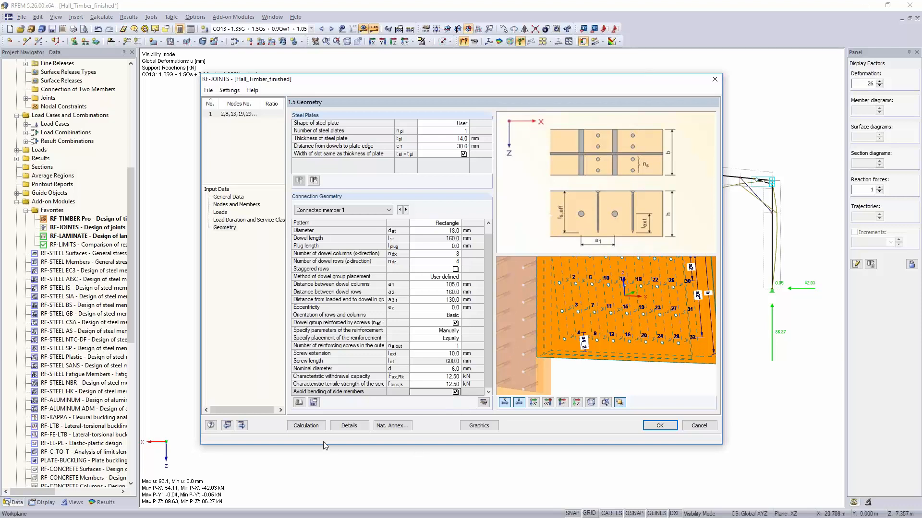
left_click(310, 428)
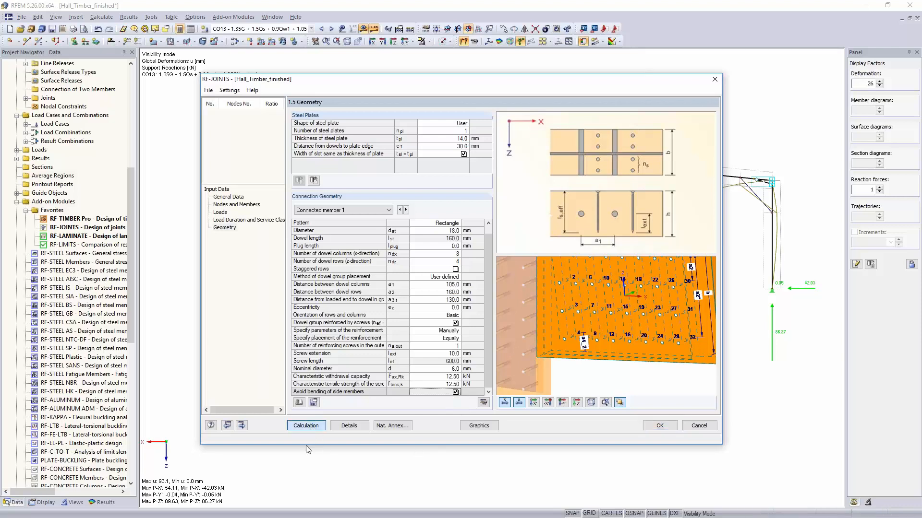
left_click(444, 284)
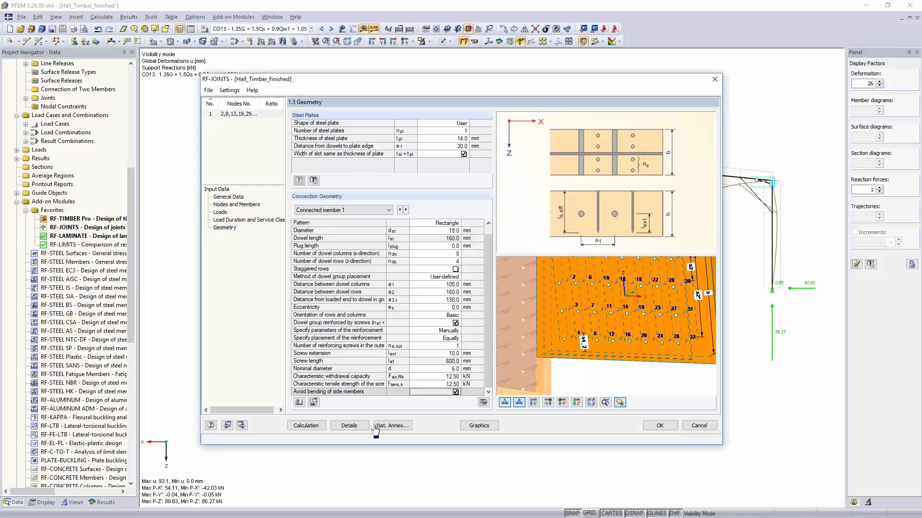
left_click(376, 426)
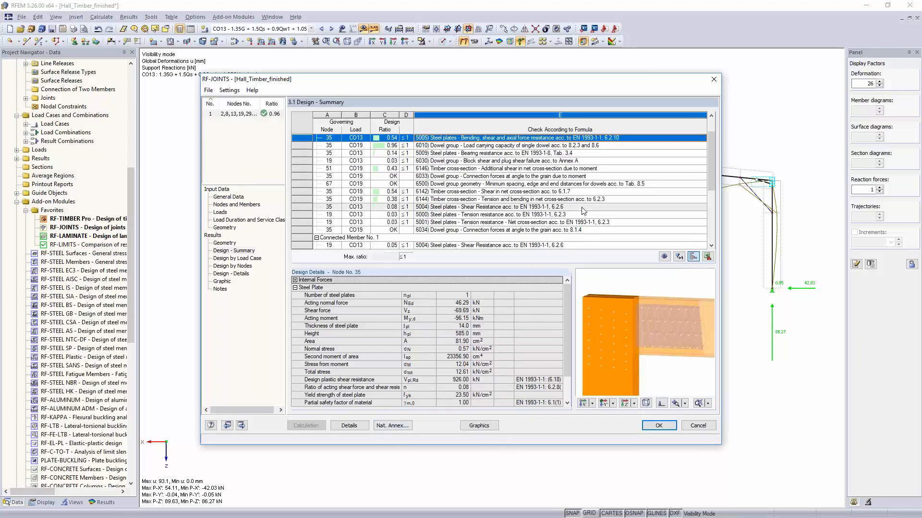
Step: Review connected member 1's single dowel capacity check and the main member's slip moduli for SLS and ULS in the geometry results
scroll(583, 211, "down", 3)
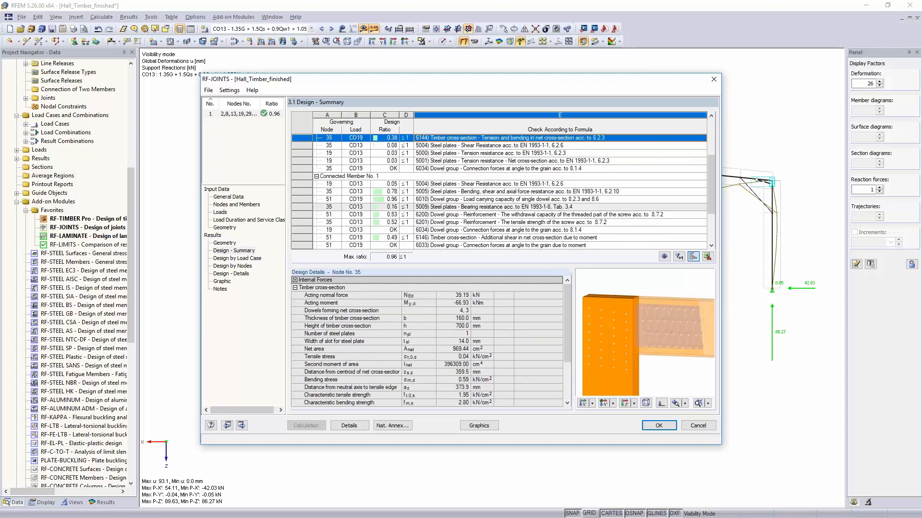
left_click(416, 201)
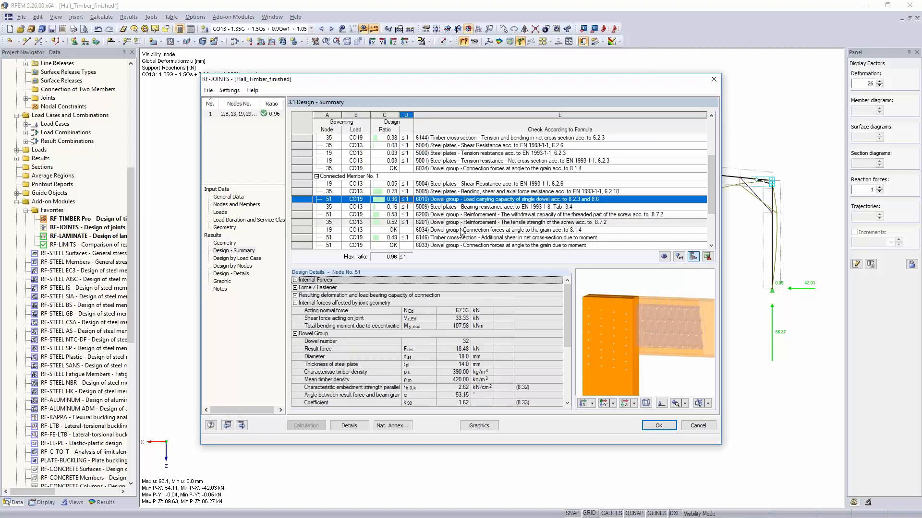
left_click(225, 243)
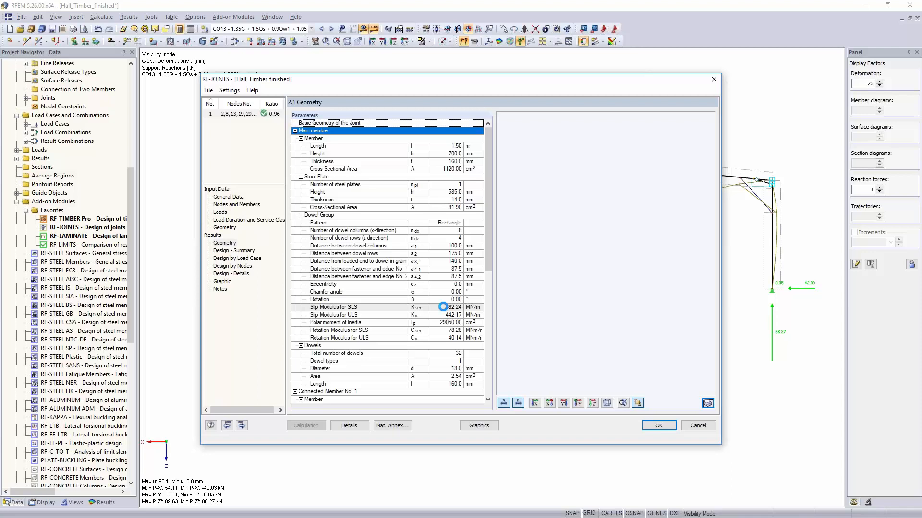
left_click(443, 307)
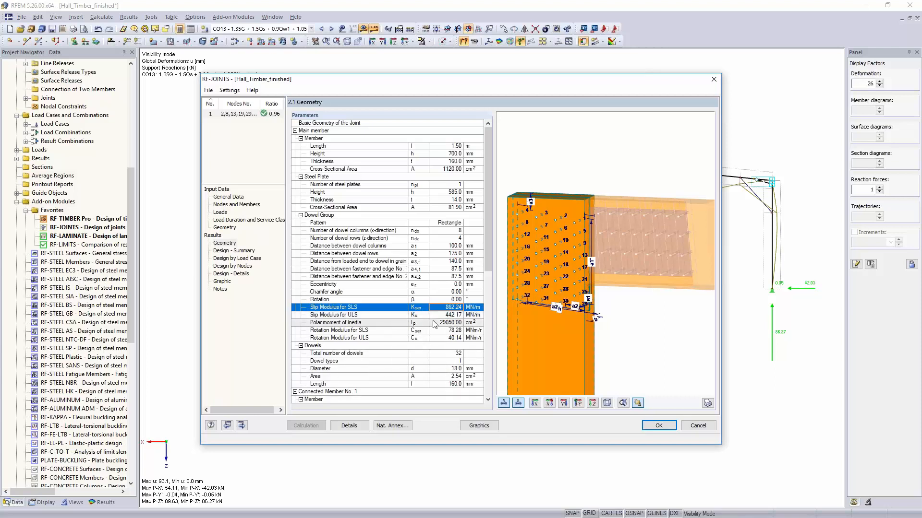
left_click(351, 316)
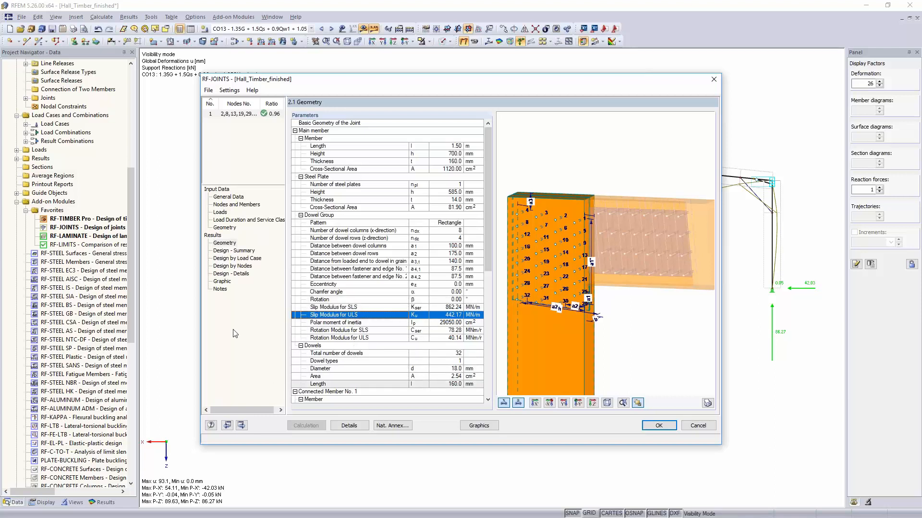
Step: Display the joint graphic as wireframe, hide the main and connected members, and view the steel plate alone as a solid model
left_click(223, 283)
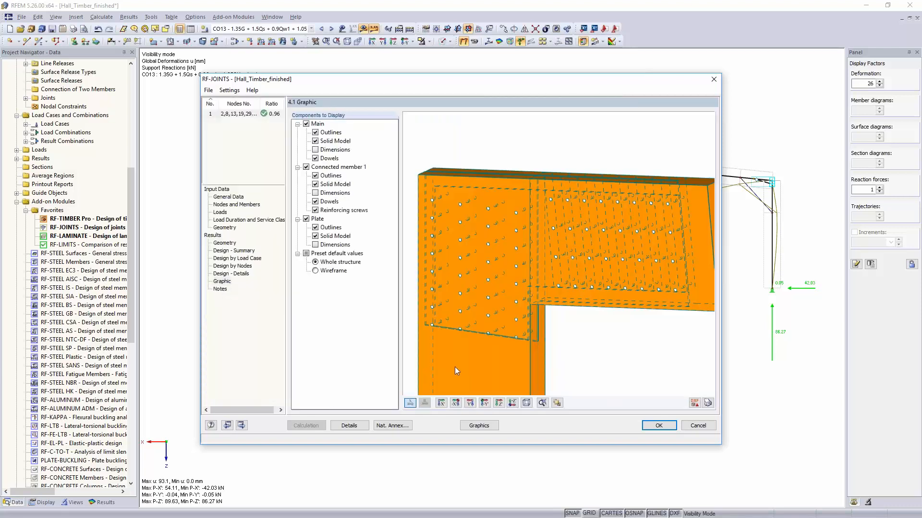
scroll(488, 296, "down", 2)
left_click(316, 271)
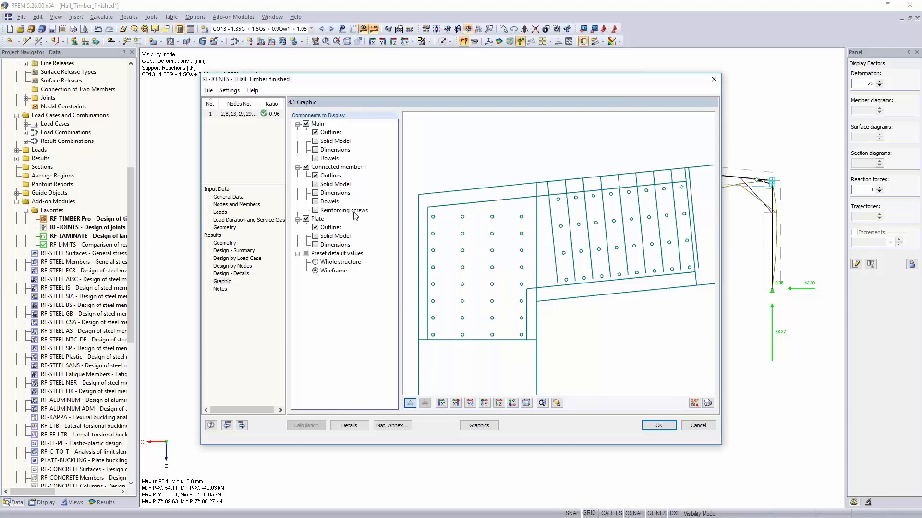
left_click(307, 167)
left_click(306, 123)
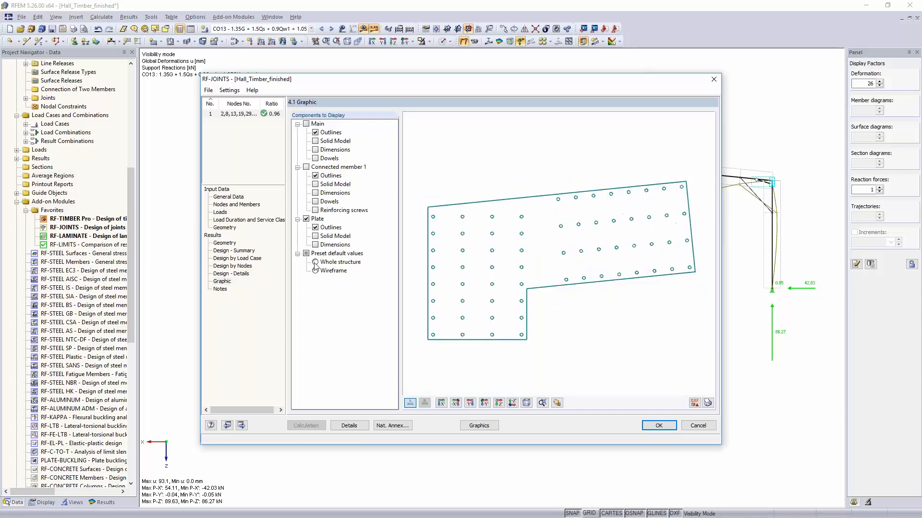
left_click(316, 237)
middle_click_drag(622, 266, 578, 187)
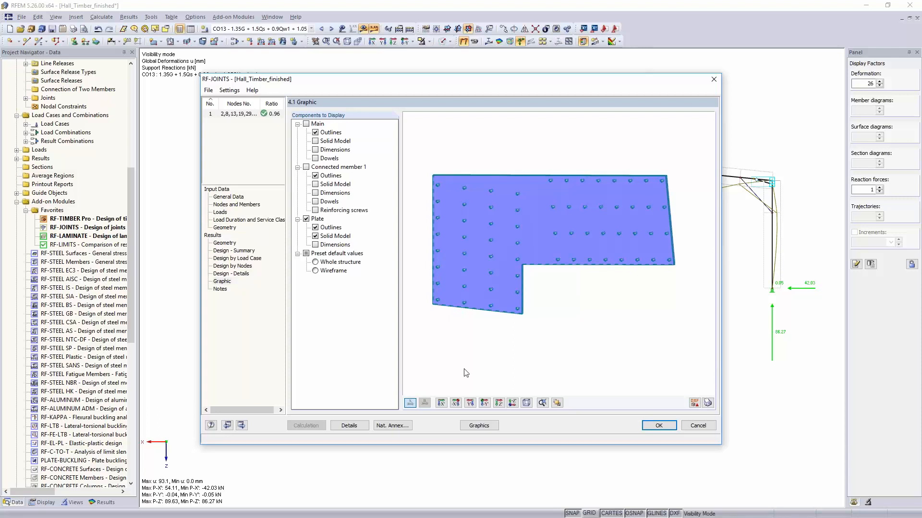
Step: Accept the joint design and cancel the visibility mode, viewing the whole hall's deformations in 3D
left_click(657, 432)
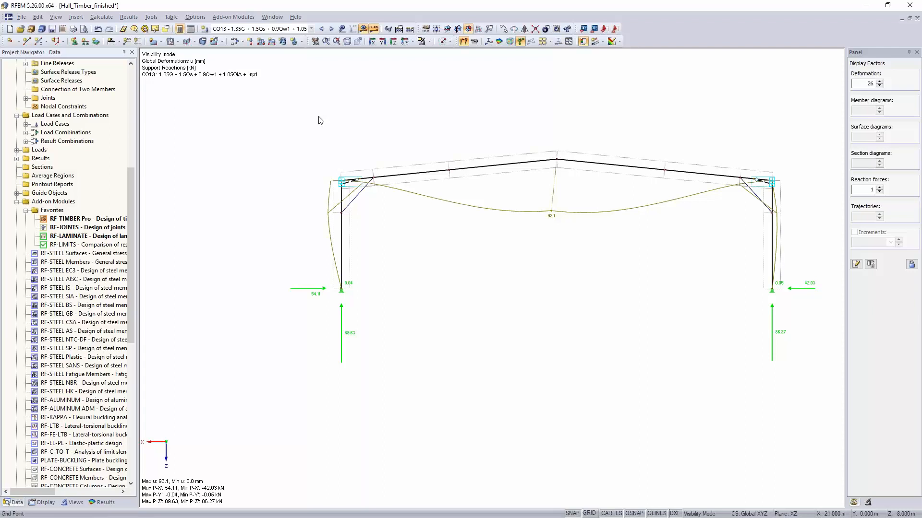
left_click(430, 42)
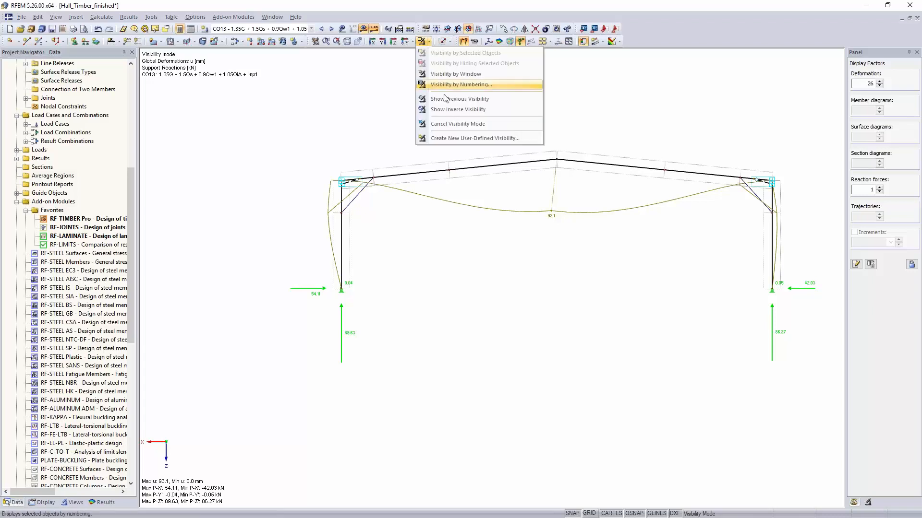
left_click(451, 125)
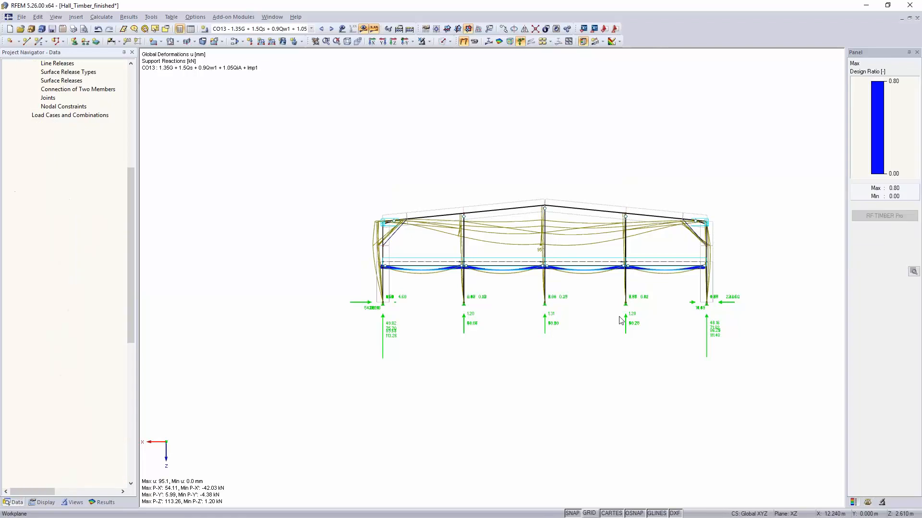
middle_click_drag(618, 319, 422, 388, "ctrl")
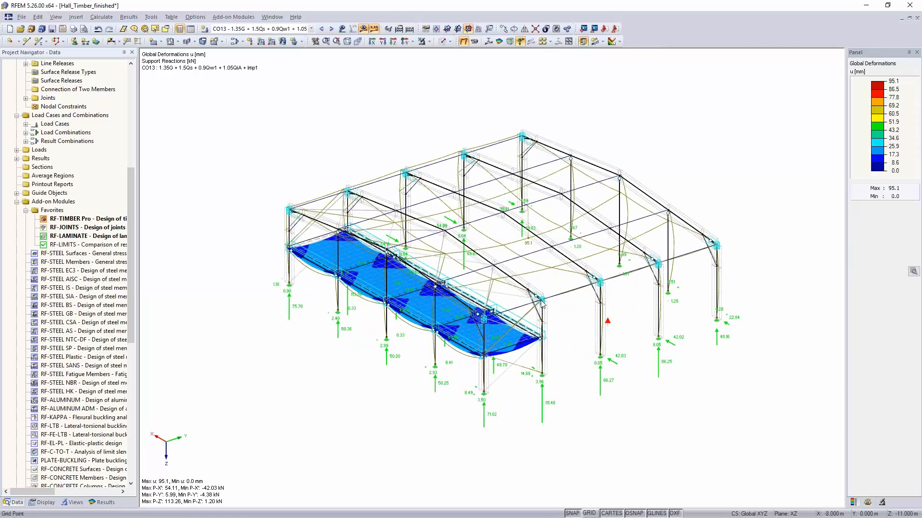
scroll(512, 311, "up", 5)
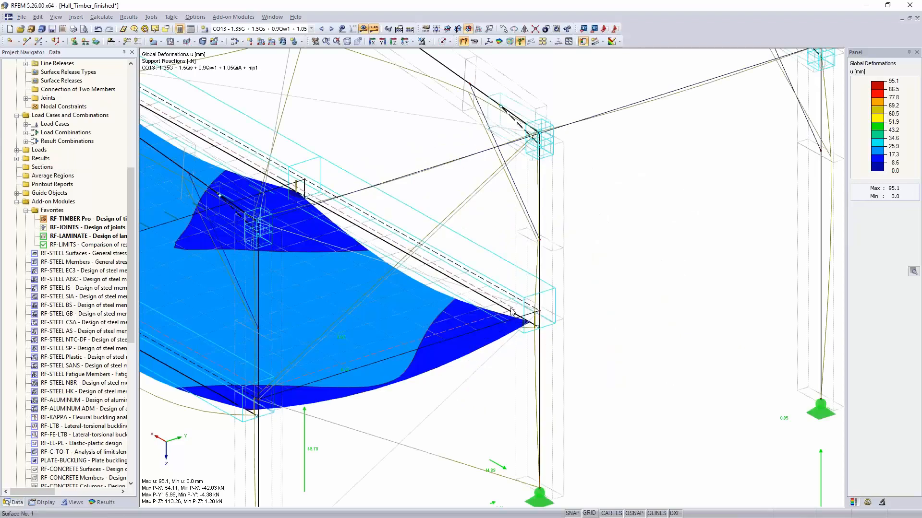
scroll(511, 312, "down", 3)
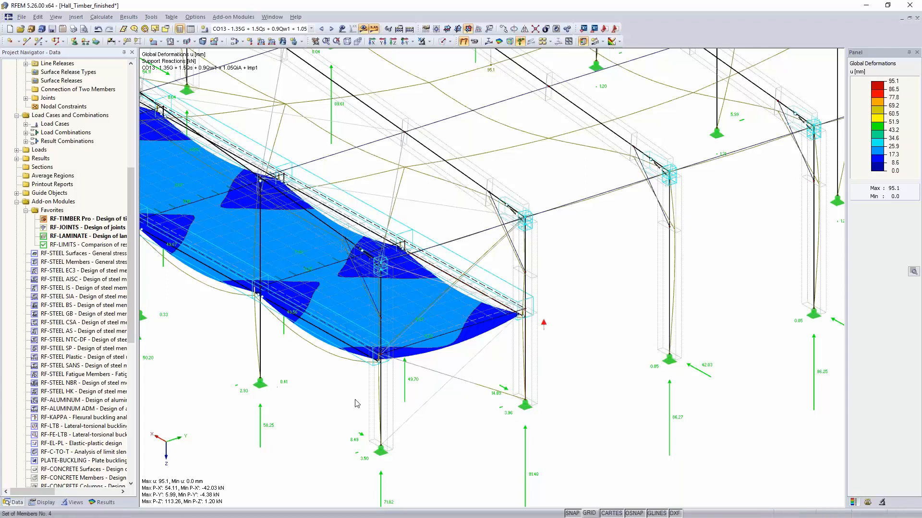
Step: Open the RF-LIMITS module and select load combination CO48 (1.35G + 1.5QiA + Imp3) for the limit checks
double_click(62, 245)
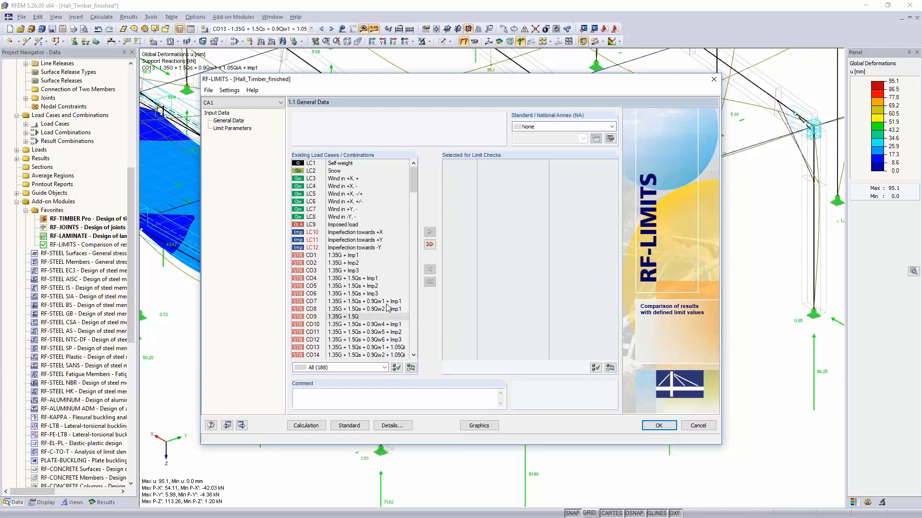
scroll(379, 287, "down", 11)
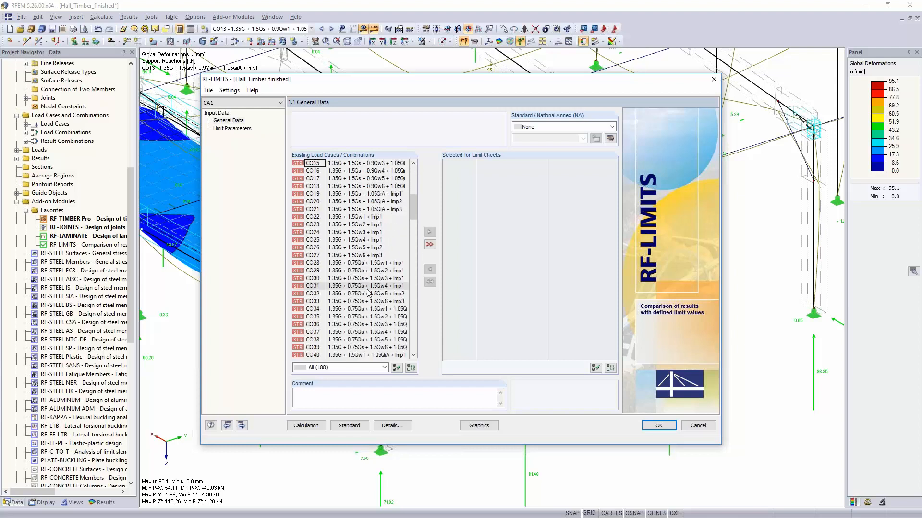
scroll(368, 291, "down", 3)
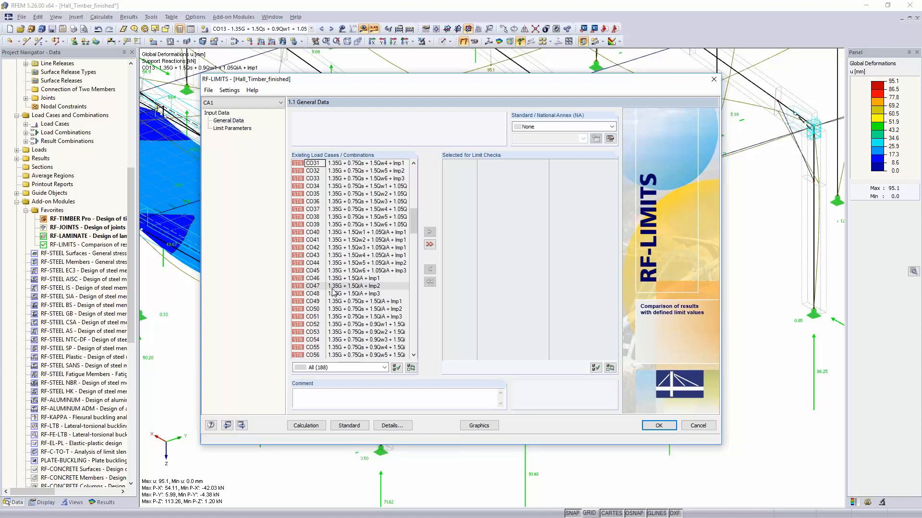
double_click(335, 294)
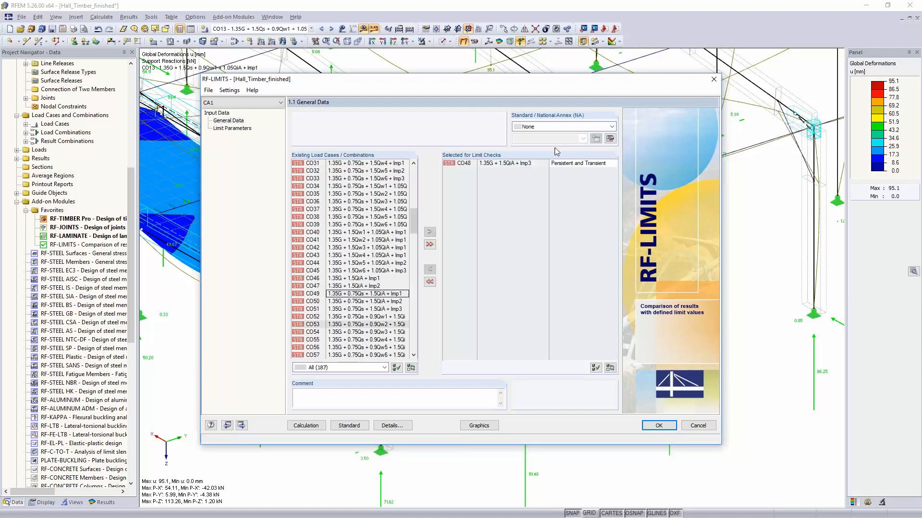
Step: Set the design standard to EN 1995-1-1:2004-11 with the German DIN national annex
left_click(561, 129)
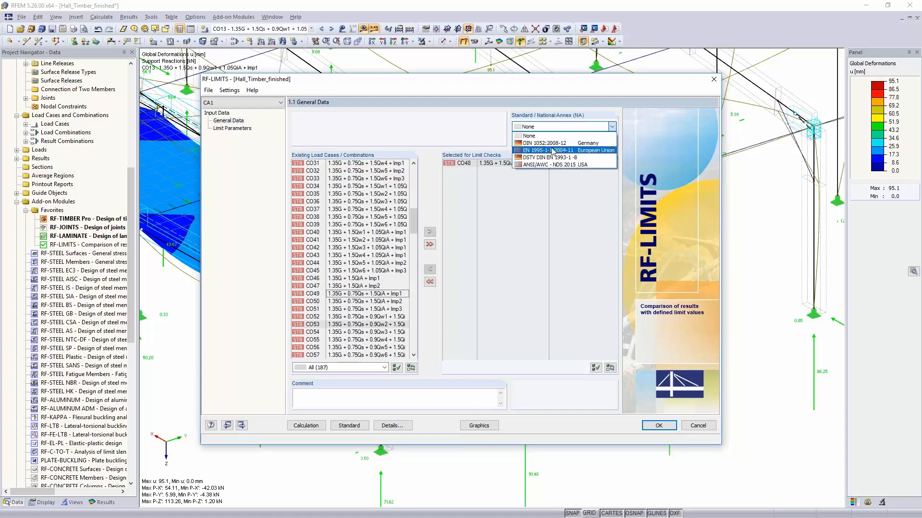
left_click(554, 150)
left_click(552, 139)
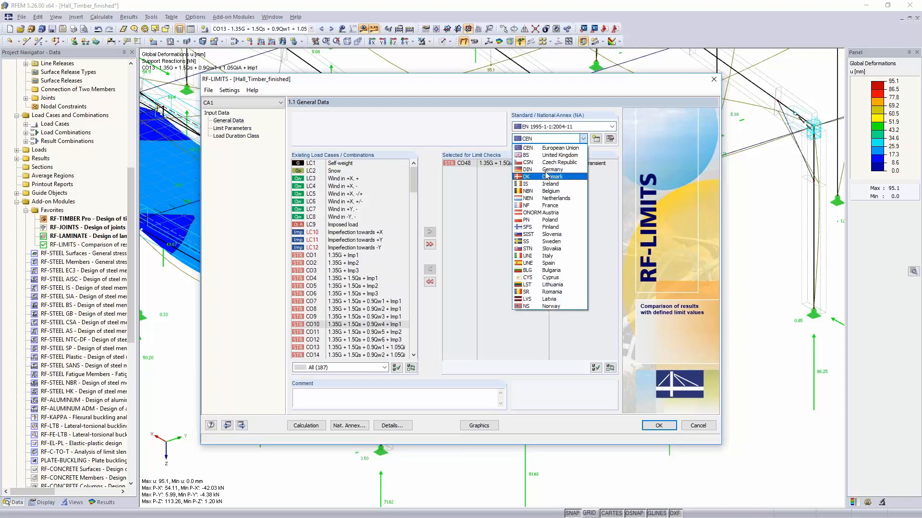
left_click(546, 170)
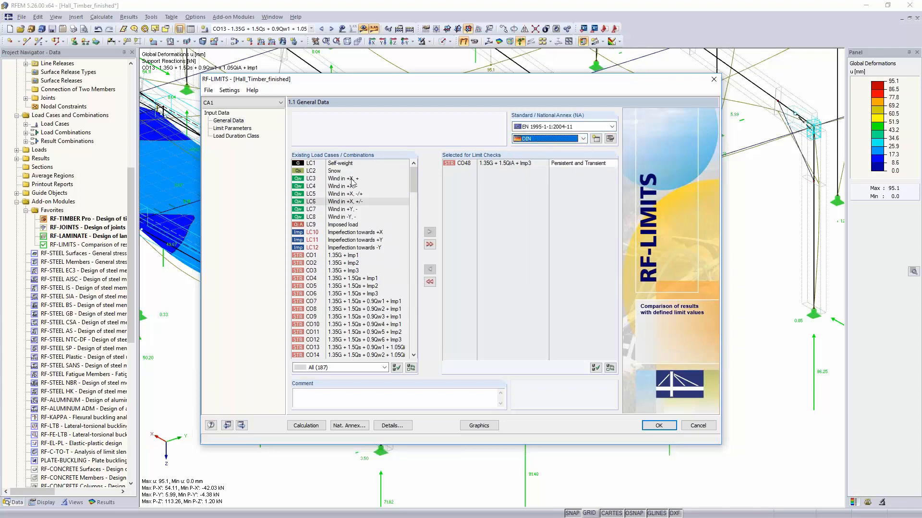
Step: Open the limit library from the limit parameters, filter it to nodal supports and examine the available limit groups
left_click(239, 128)
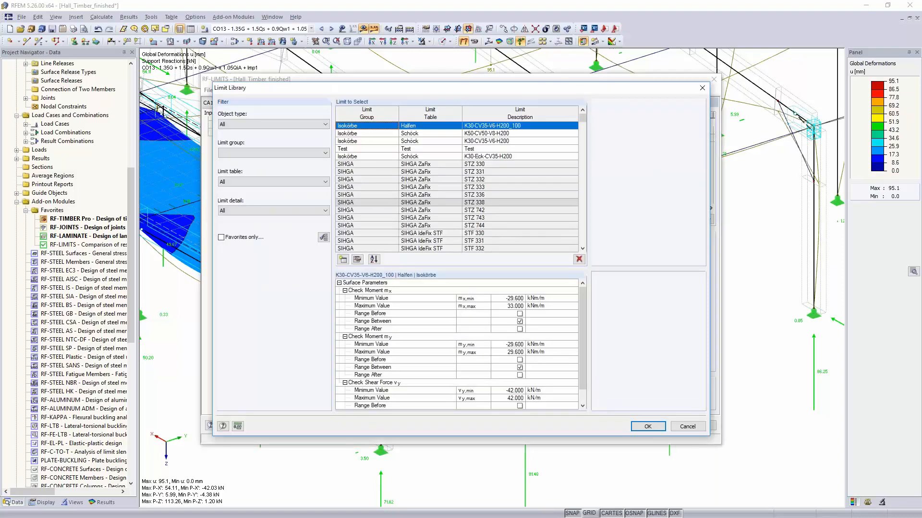
left_click(298, 124)
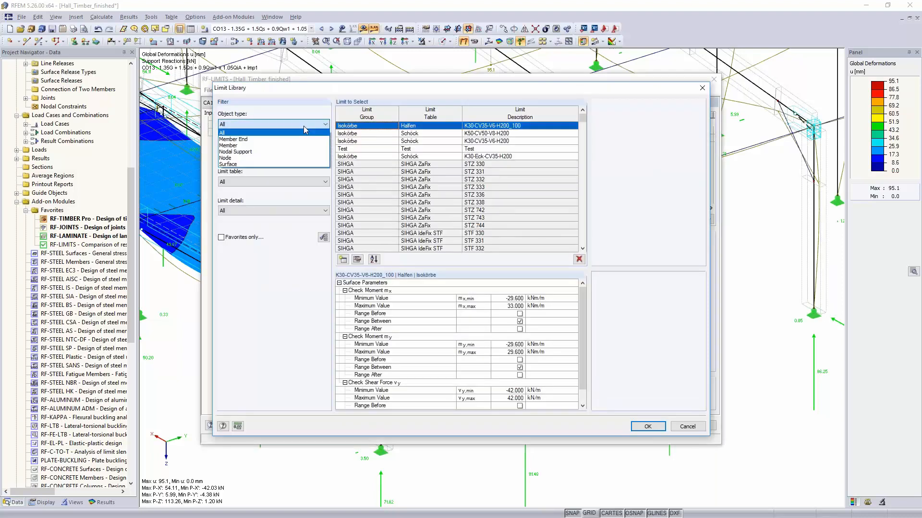
left_click(291, 152)
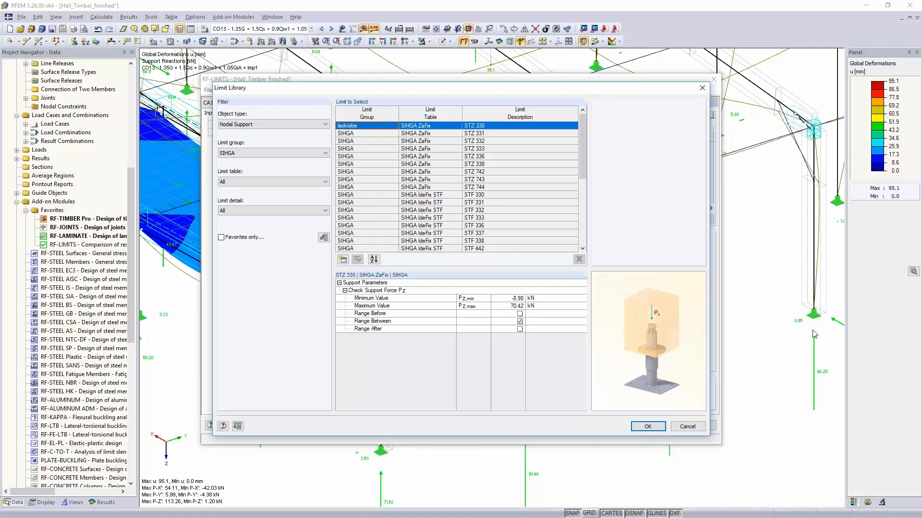
left_click(291, 153)
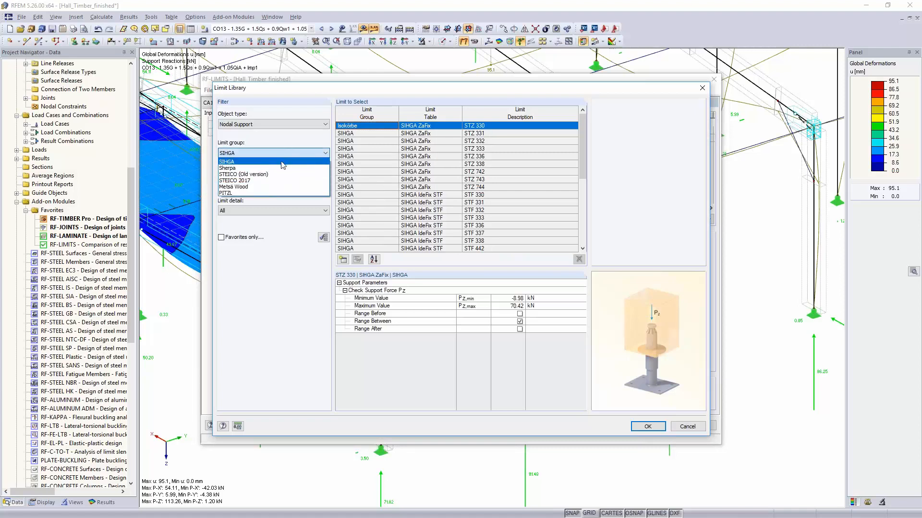
left_click(331, 91)
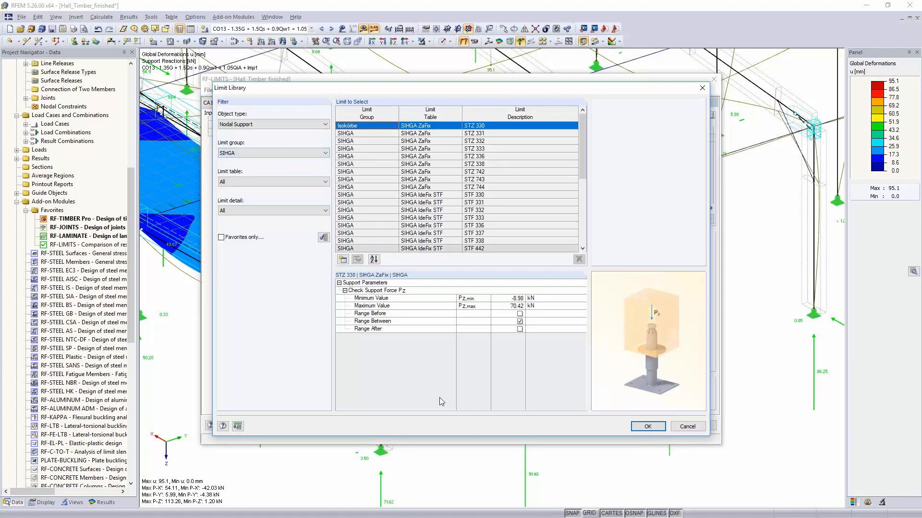
Step: Examine the form for defining a new nodal support limit based on STZ 330 and close it without saving
left_click(342, 260)
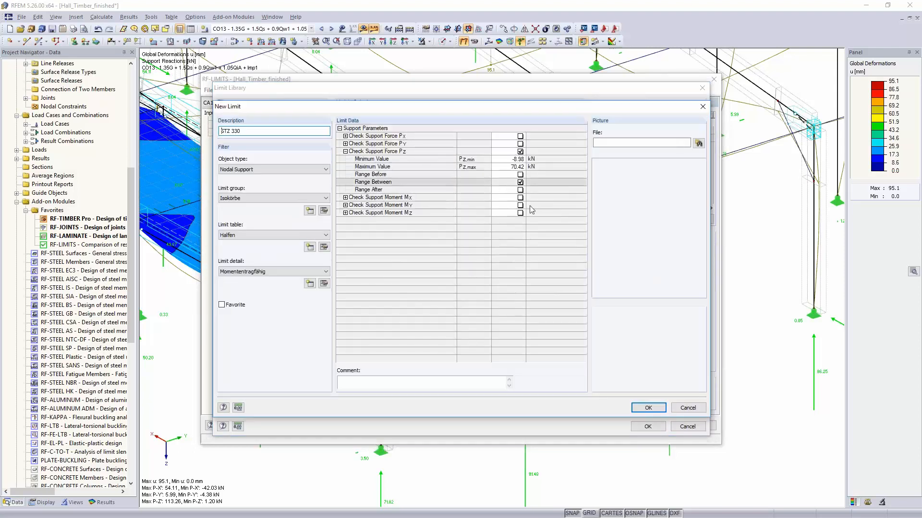
left_click(530, 211)
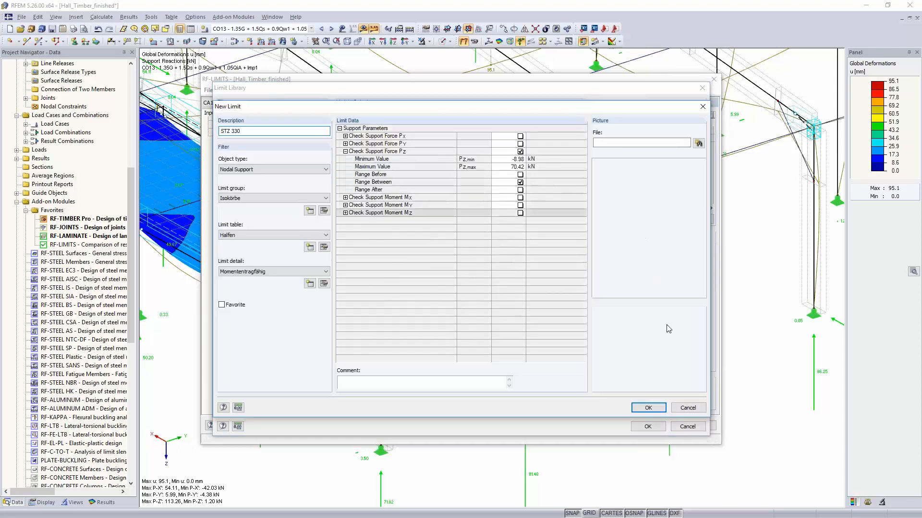
left_click(695, 412)
Step: Filter the limit library to the Member End object type and the SIHGA limit group
left_click(295, 126)
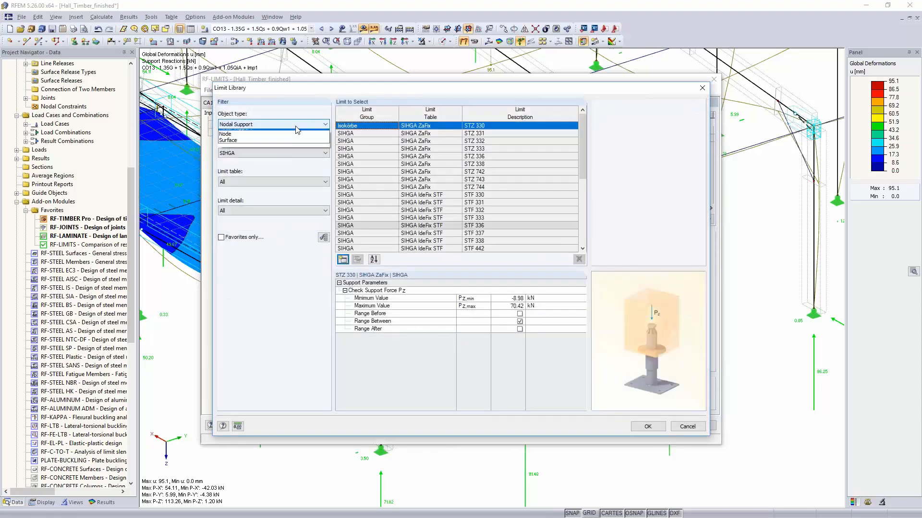
left_click(295, 143)
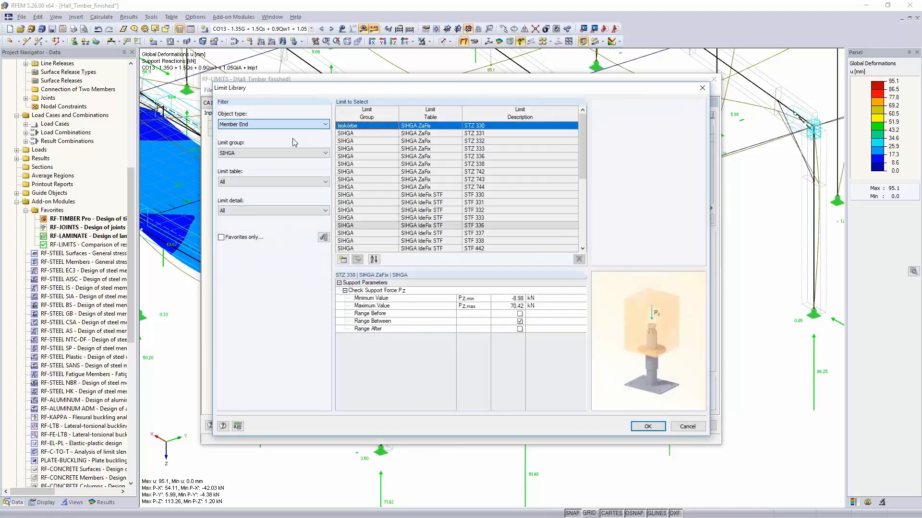
left_click(293, 153)
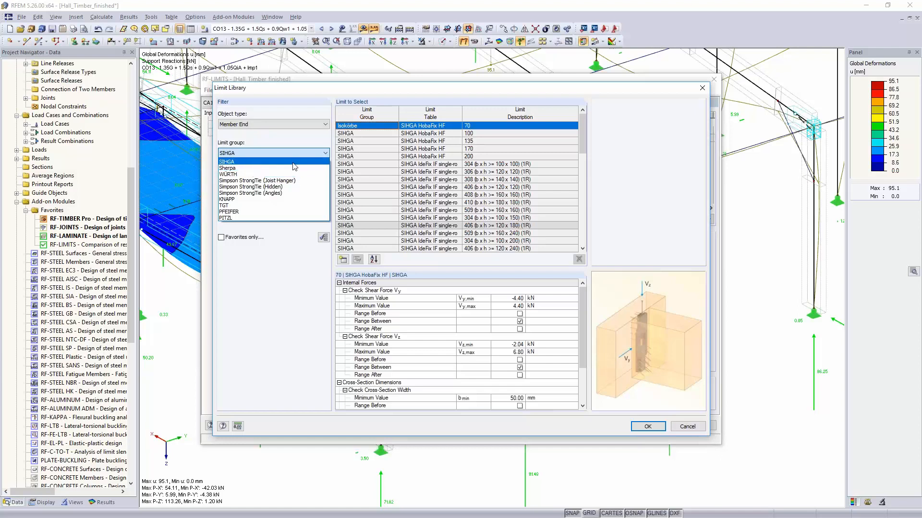
left_click(294, 163)
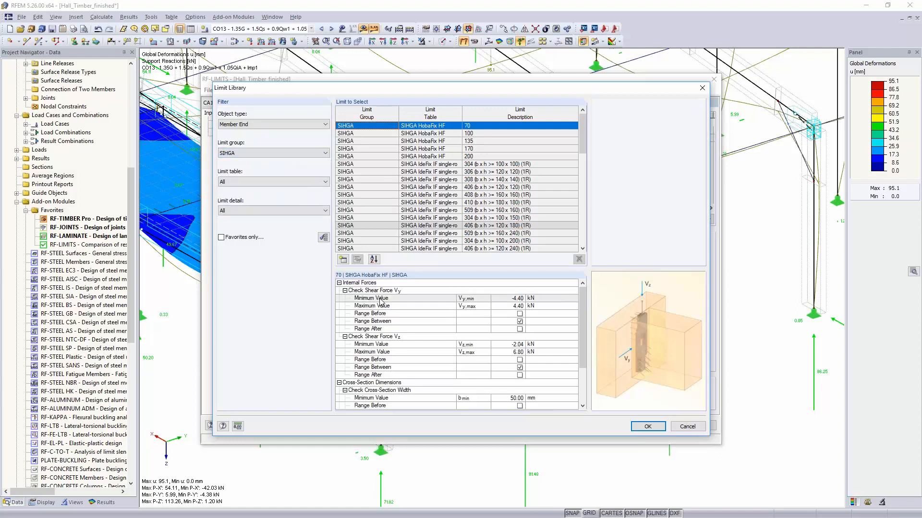
Step: Choose the SIHGA HobaFix HF 200 connector, review its shear force and cross-section limits, and adopt it as limit no. 1
left_click(442, 157)
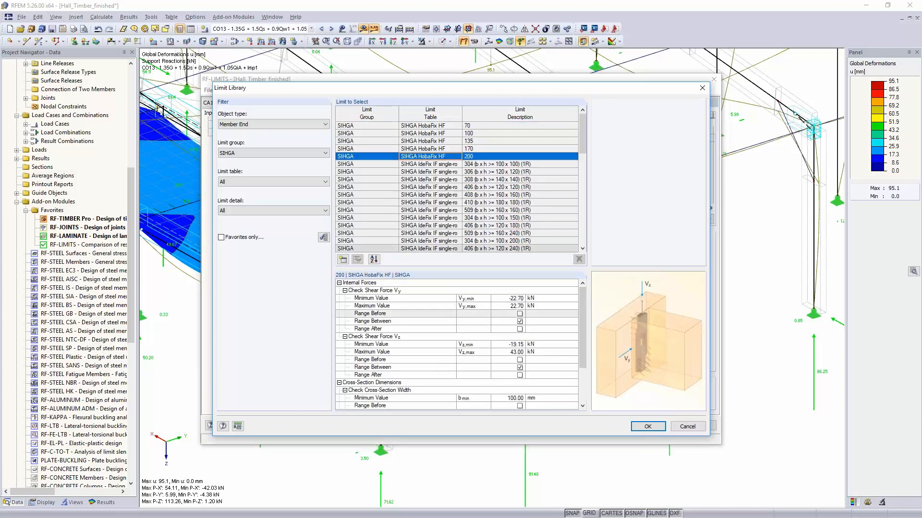
scroll(545, 351, "down", 3)
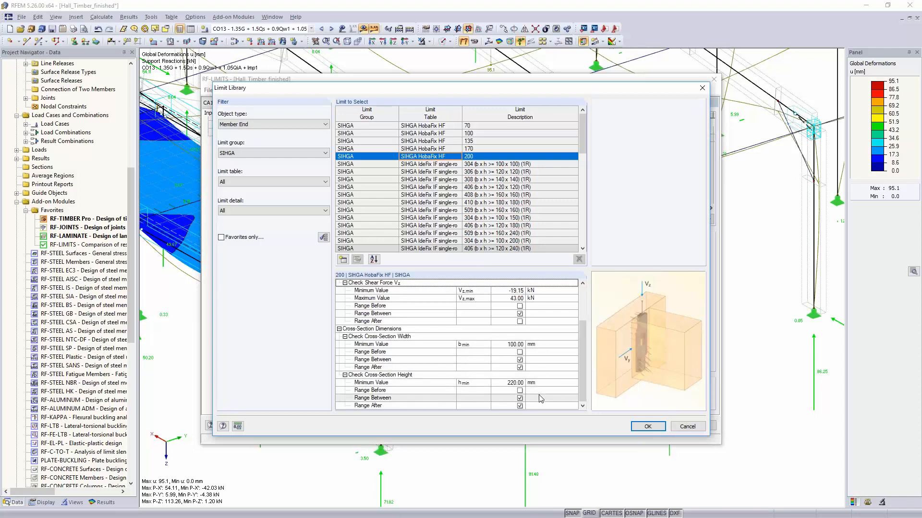
scroll(541, 398, "up", 3)
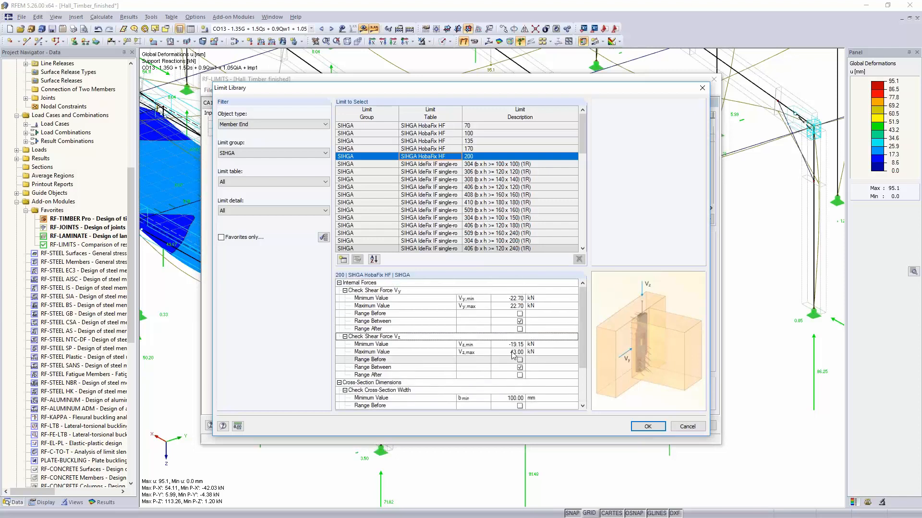
left_click(647, 427)
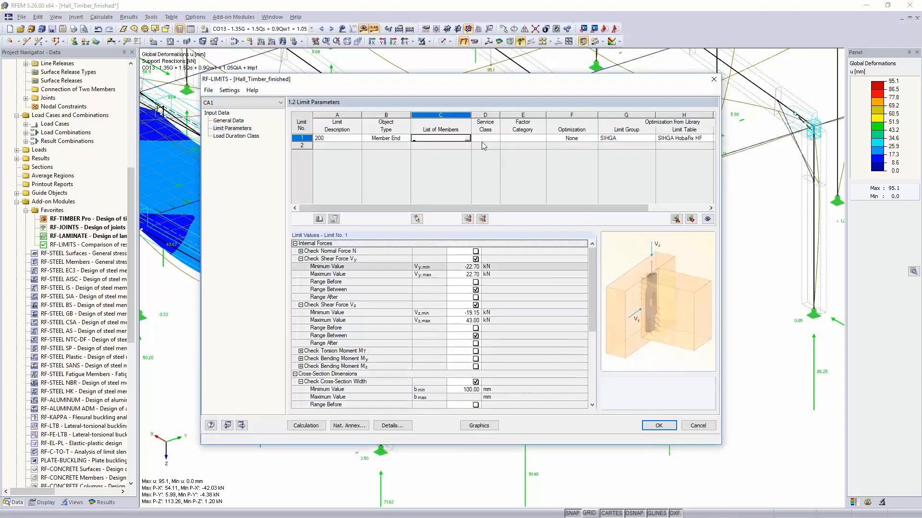
Step: Assign limit no. 1 to members 98, 100, 102 and 104 by picking them graphically along the ceiling edge
left_click(467, 138)
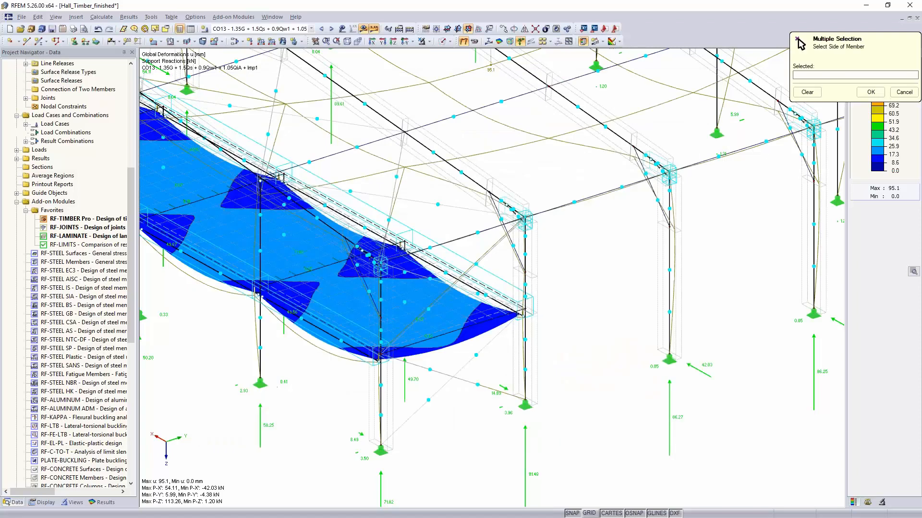
left_click(358, 227)
left_click(331, 208)
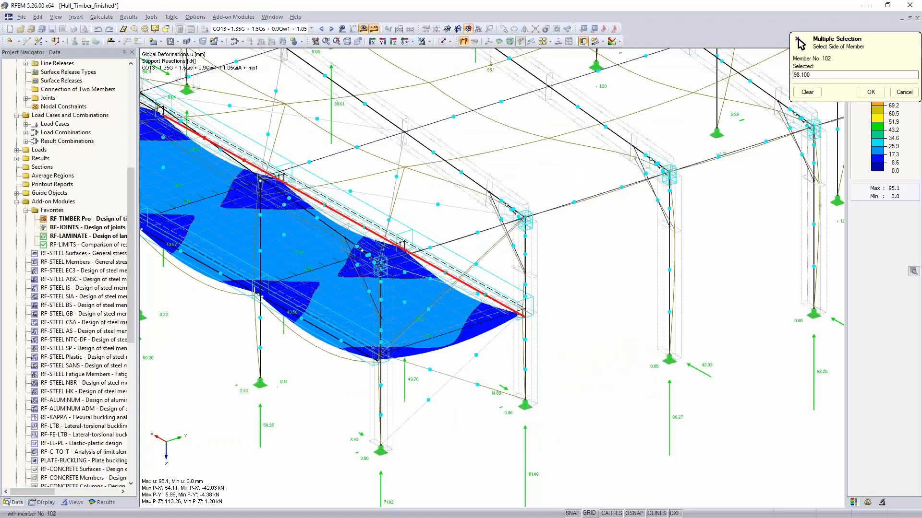
left_click(324, 206)
middle_click_drag(324, 206, 375, 206, "ctrl")
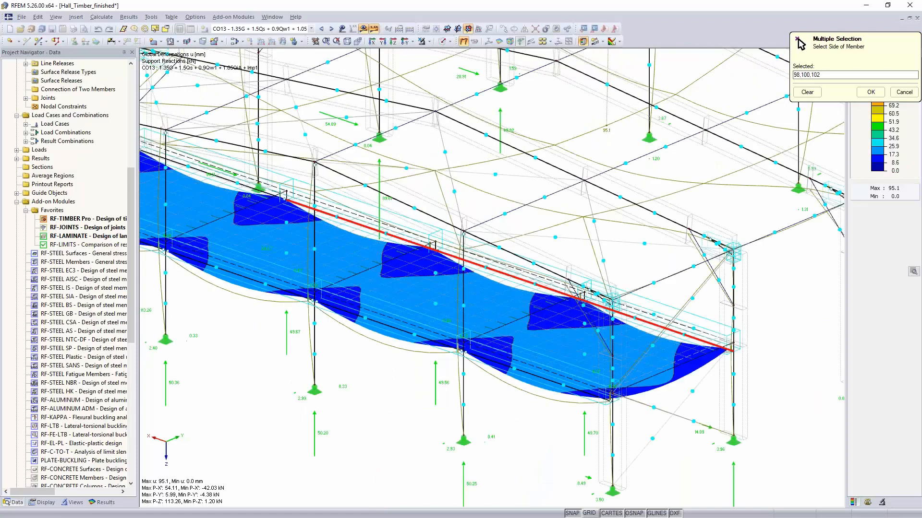
middle_click_drag(270, 194, 269, 192, "ctrl")
left_click(267, 192)
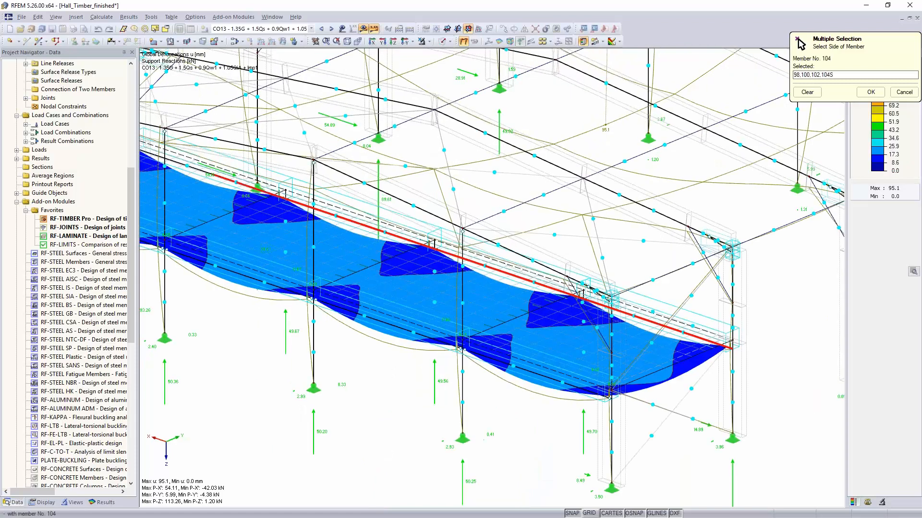
left_click(870, 92)
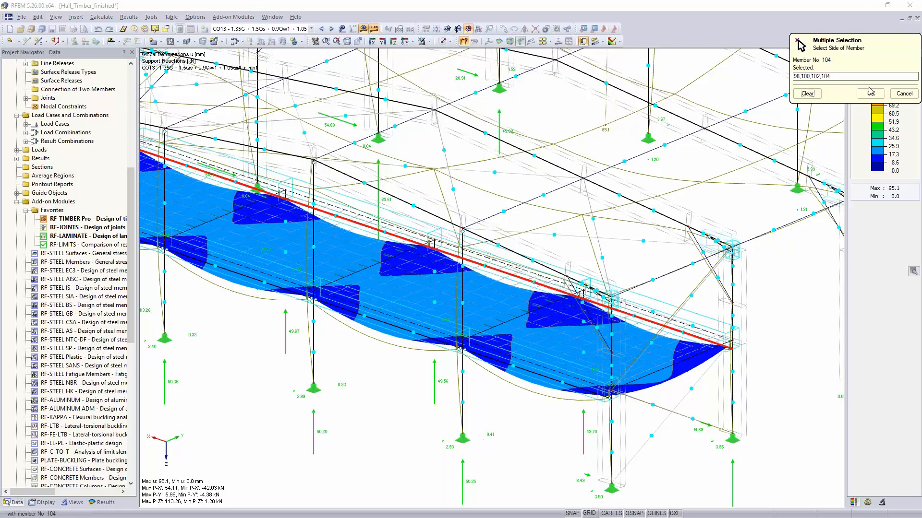
left_click(870, 92)
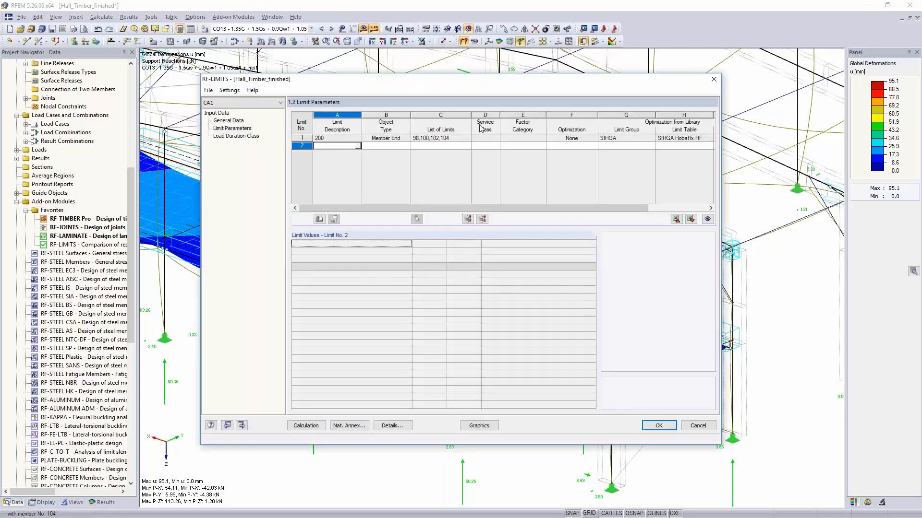
Step: Set limit no. 1 to service class 1 and the Solid Timber factor category
left_click(495, 137)
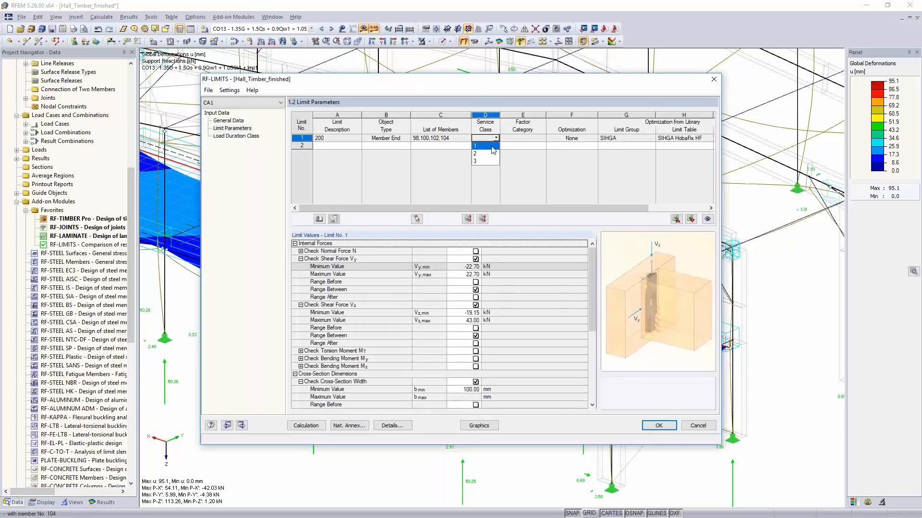
left_click(491, 146)
left_click(523, 137)
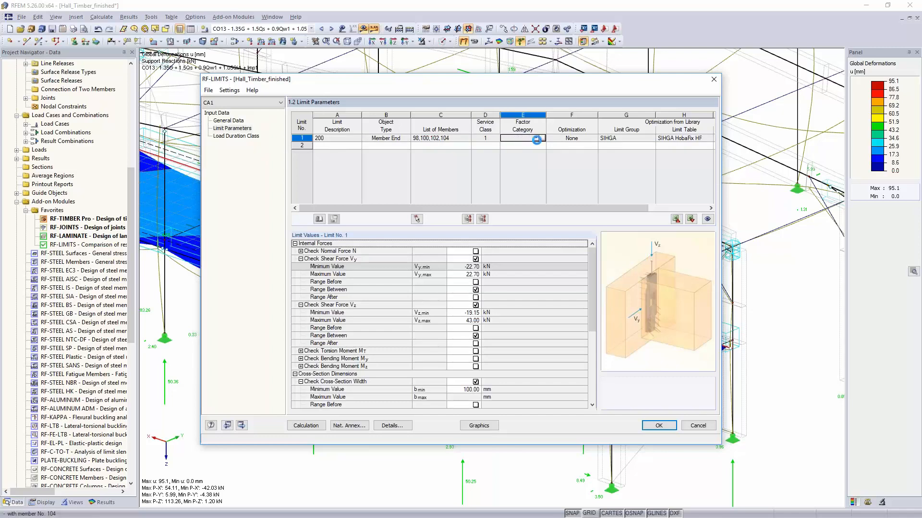
left_click(535, 138)
left_click(528, 146)
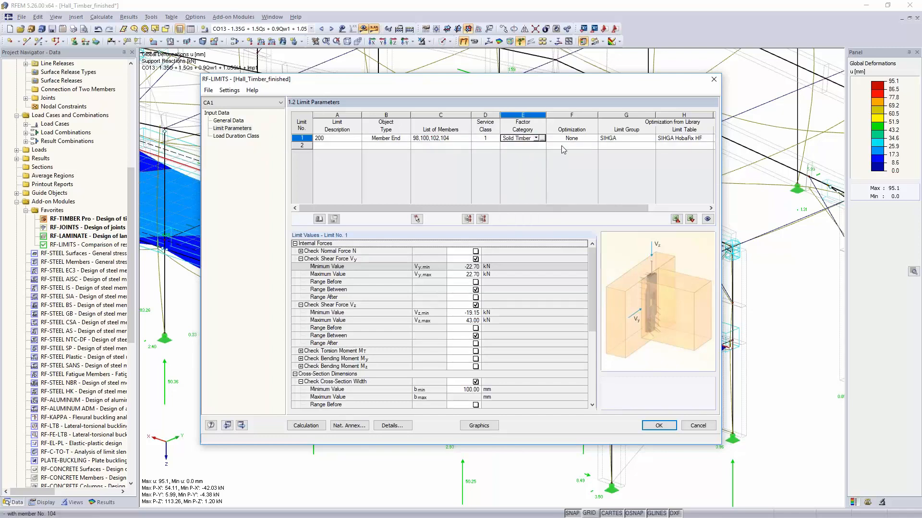
Step: Review the optimization and library details of limit no. 1 and run the limit check calculation
left_click(574, 139)
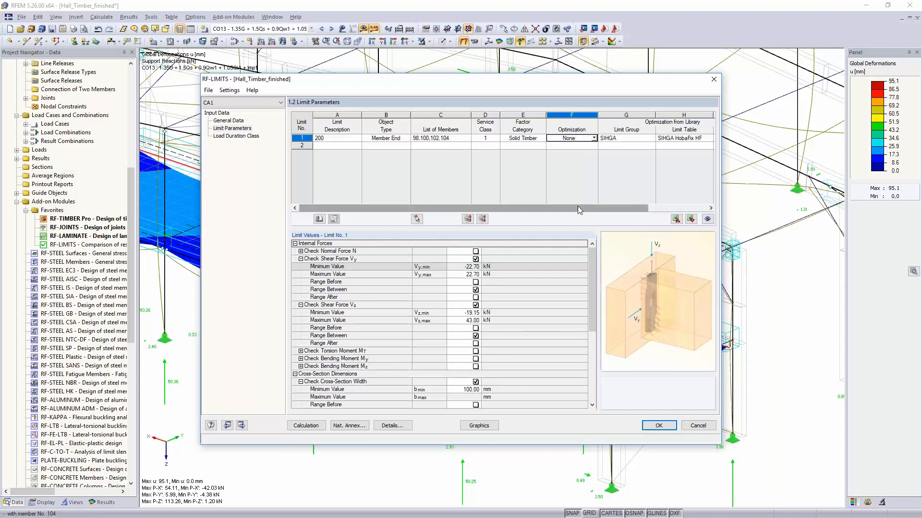
left_click_drag(578, 207, 719, 189)
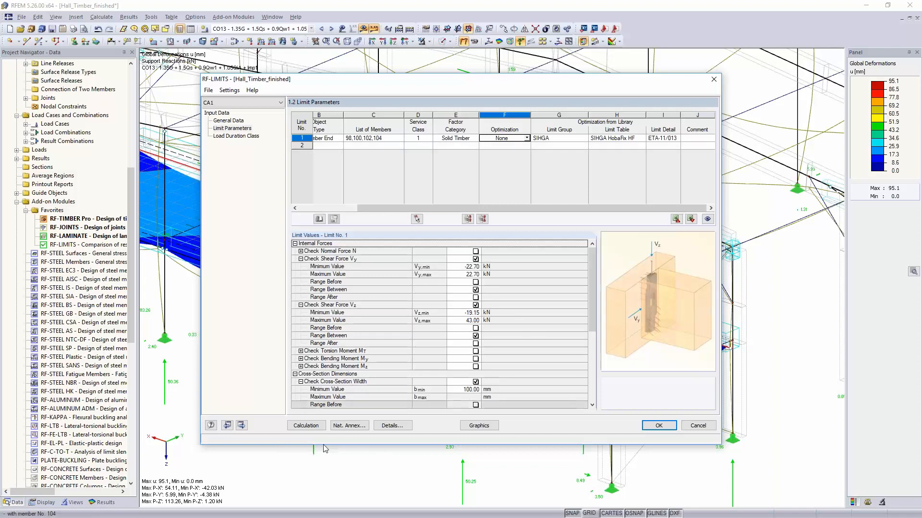
left_click(306, 426)
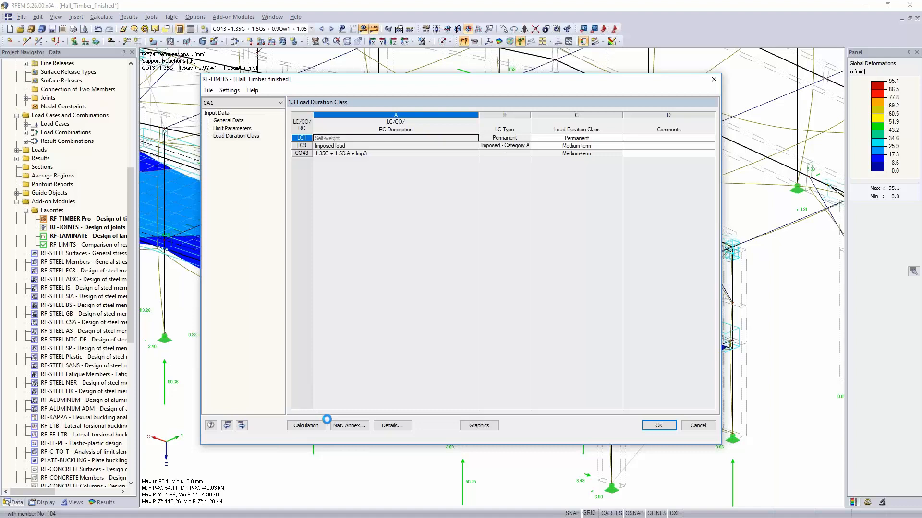
left_click(308, 427)
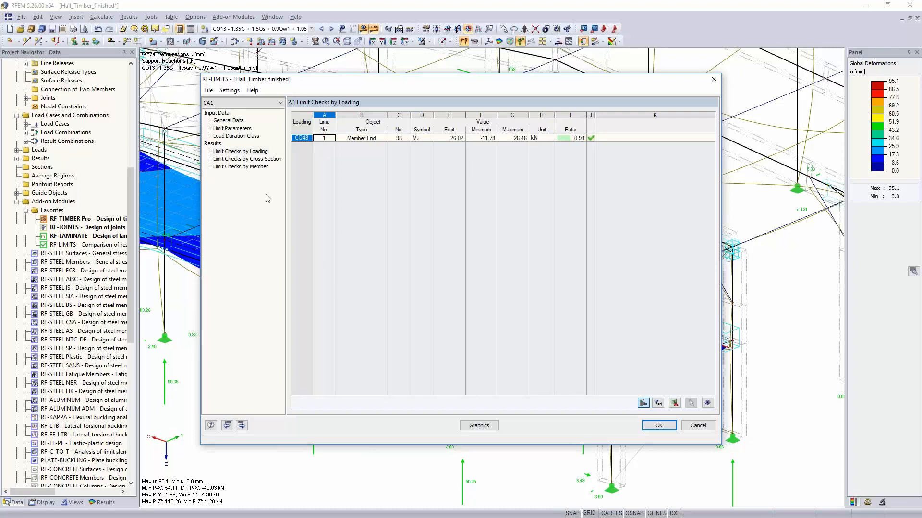
Step: Review the limit check results by cross-section, by member and by loading
left_click(254, 160)
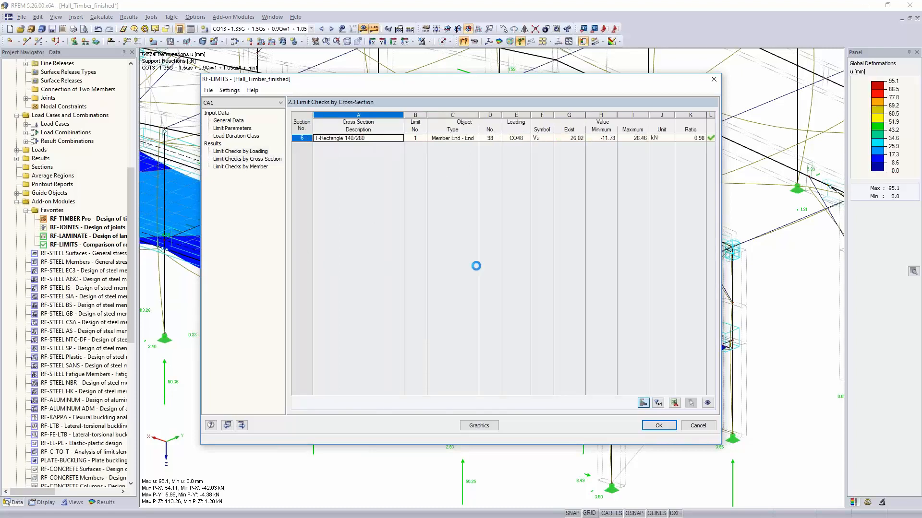
left_click(249, 160)
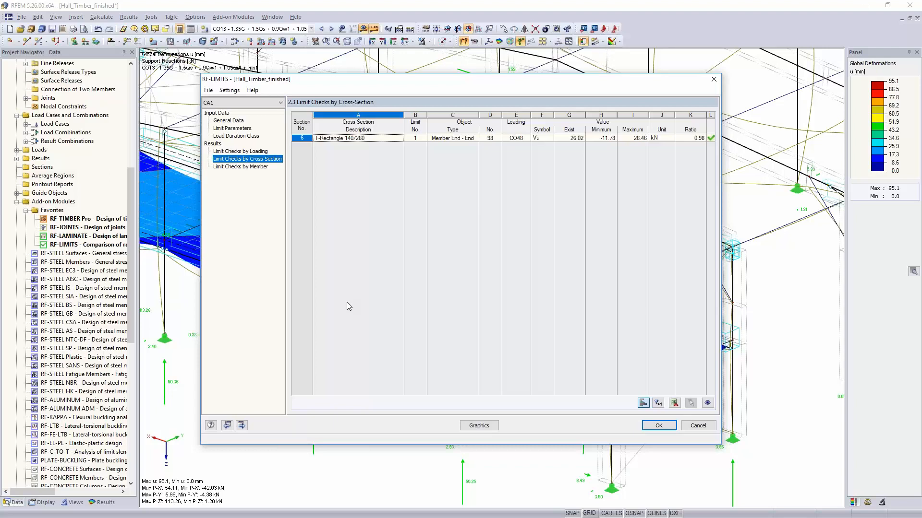
left_click(249, 168)
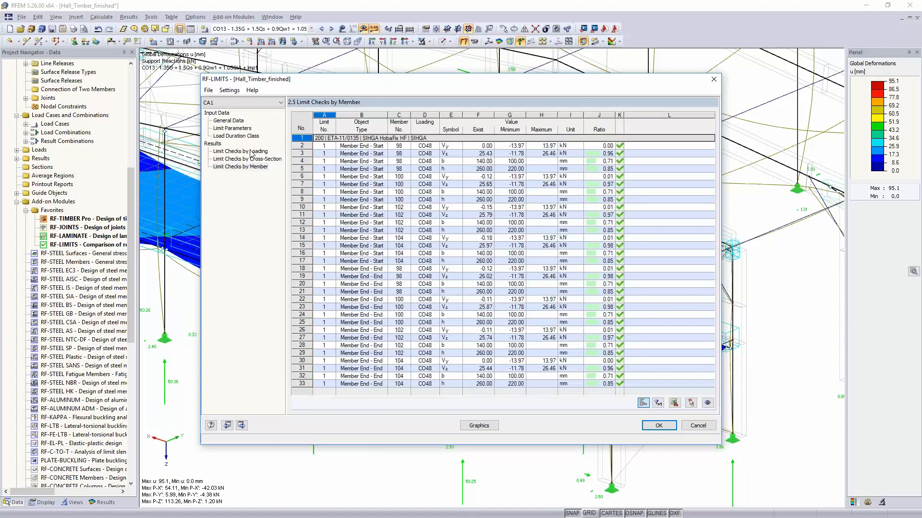
left_click(250, 152)
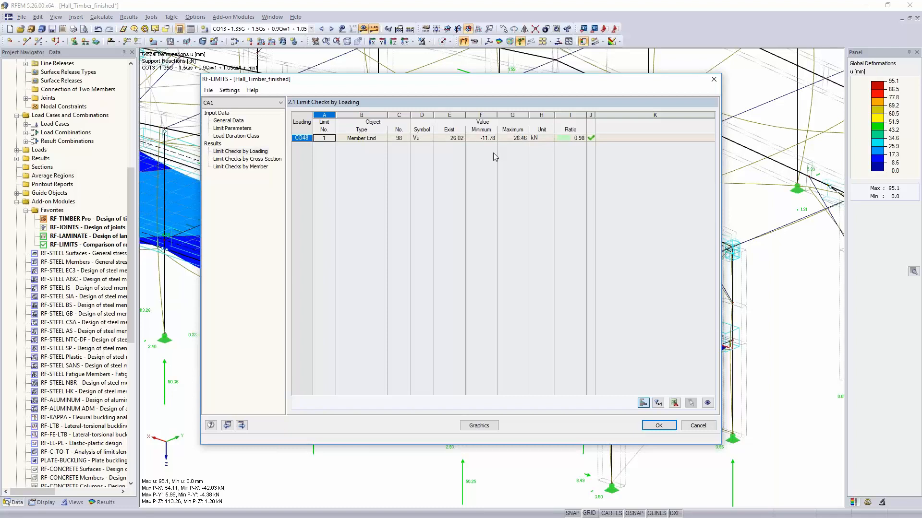
Step: Locate the governing member of the T-Rectangle 140/260 cross-section check in the model, then accept and close the RF-LIMITS module
left_click(267, 160)
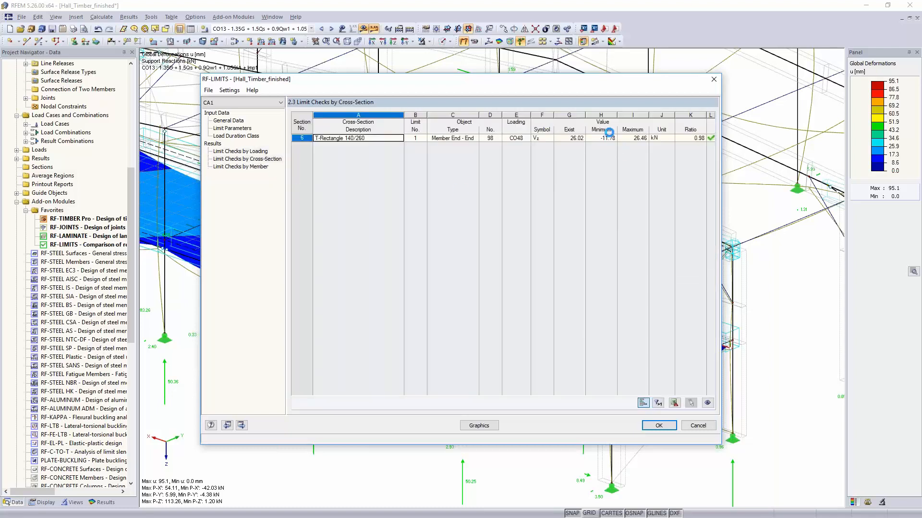
left_click(569, 138)
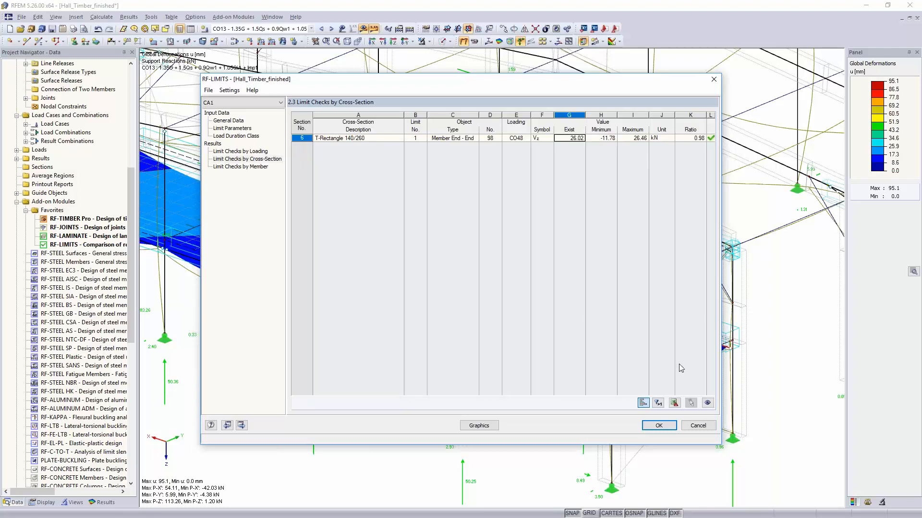
left_click_drag(610, 86, 348, 126)
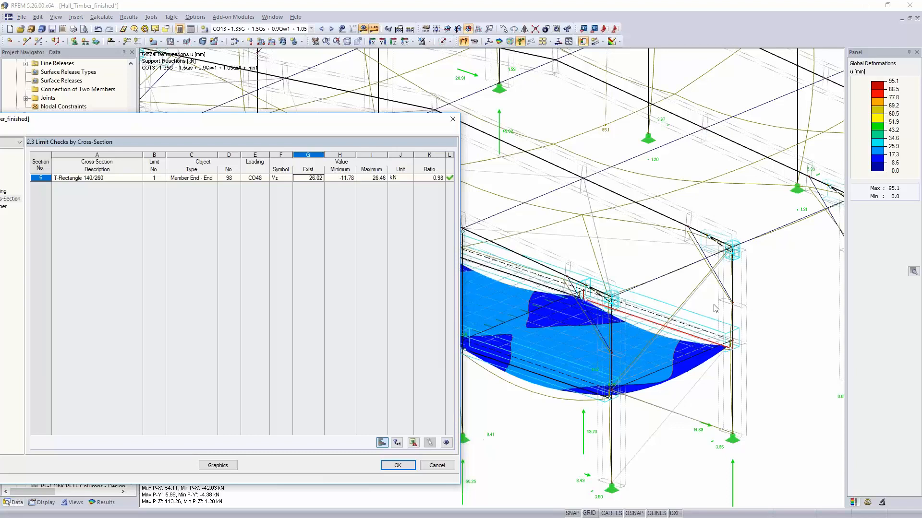
left_click(397, 467)
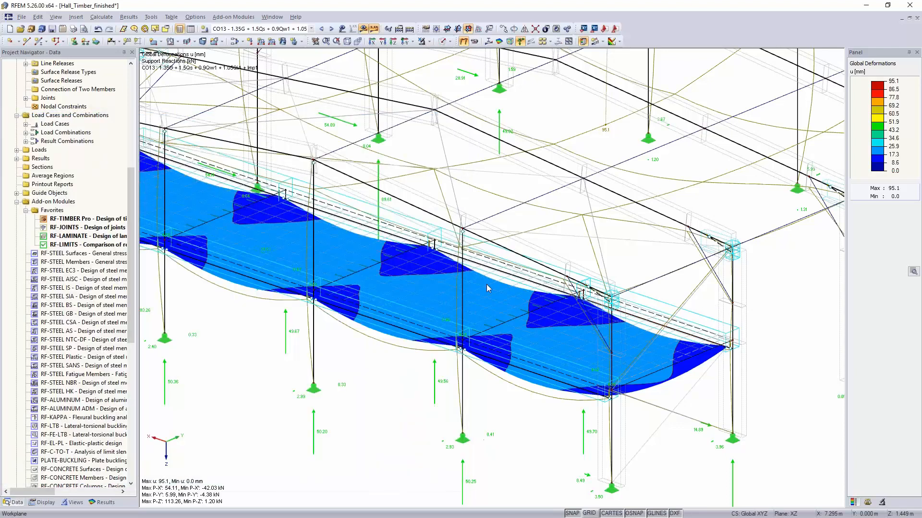